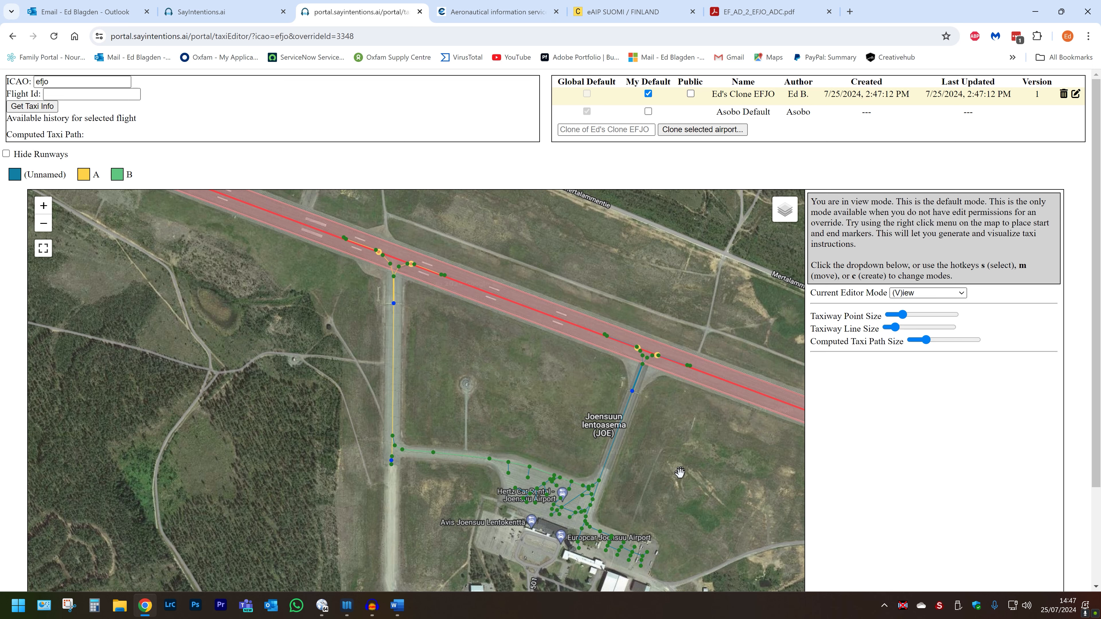
Pan and zoom in on the western taxiway's runway junction.
drag(518, 434, 477, 417)
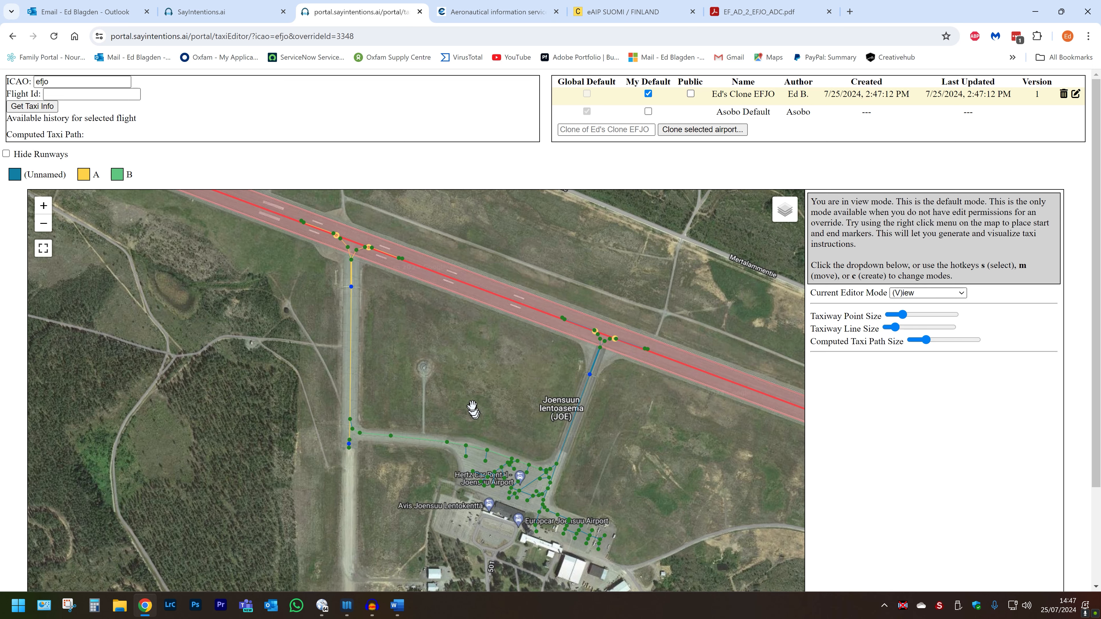
drag(482, 415, 505, 427)
scroll(506, 427, up, 1)
scroll(506, 427, up, 1)
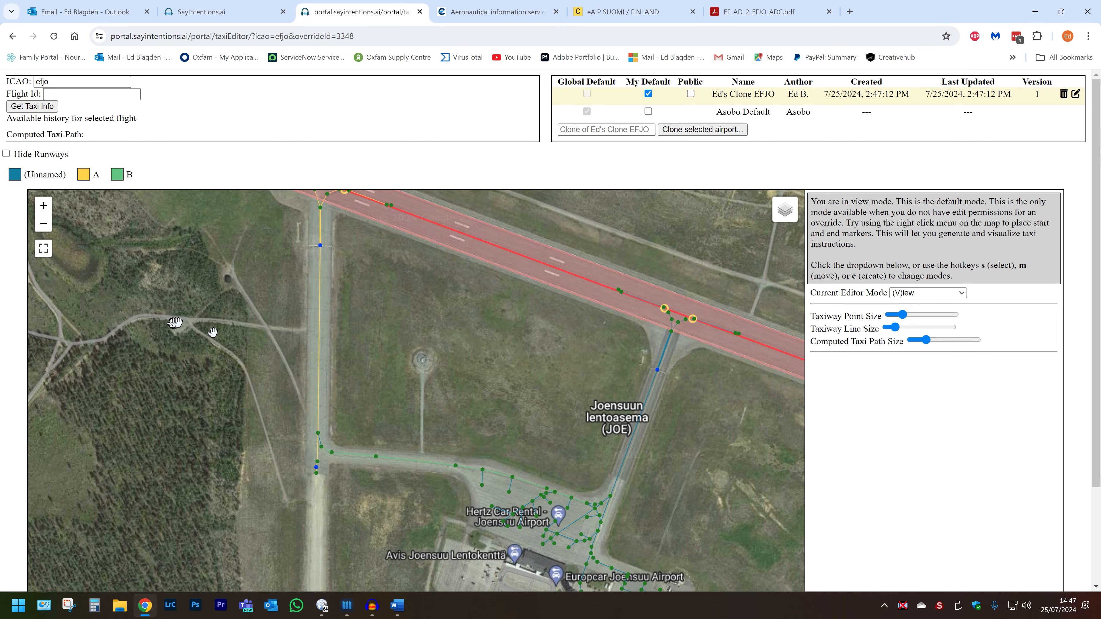
drag(174, 324, 320, 520)
scroll(415, 395, up, 1)
scroll(415, 395, up, 2)
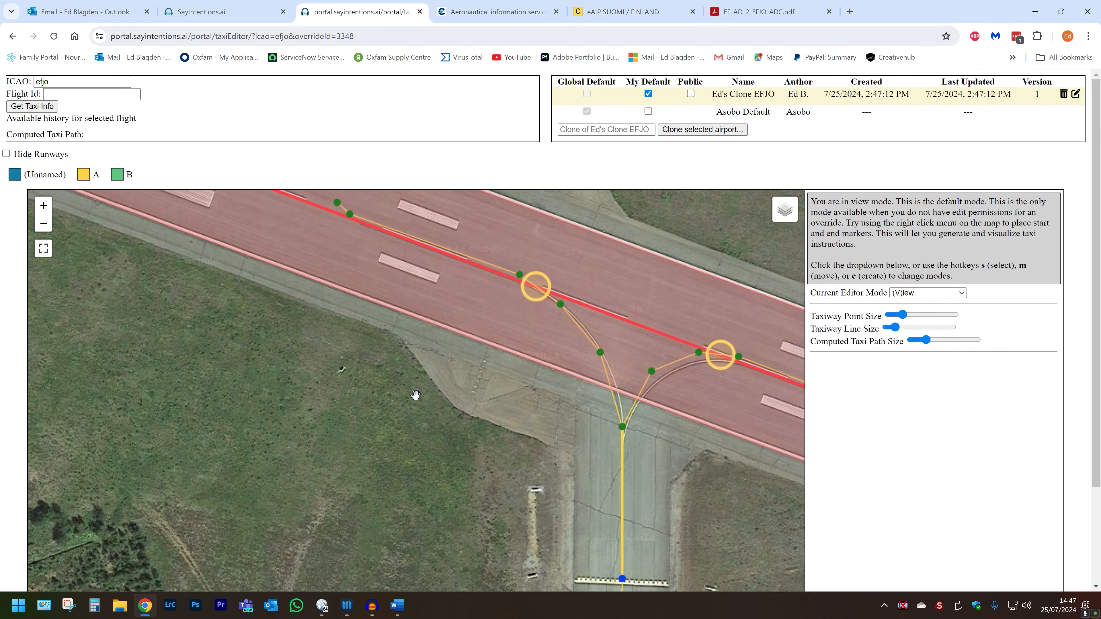
drag(474, 377, 415, 343)
Zoom back out to inspect the terminal, the apron junction and the western taxiway's runway end.
scroll(423, 356, down, 1)
scroll(424, 356, down, 1)
drag(550, 549, 444, 323)
scroll(444, 323, down, 1)
scroll(479, 423, down, 1)
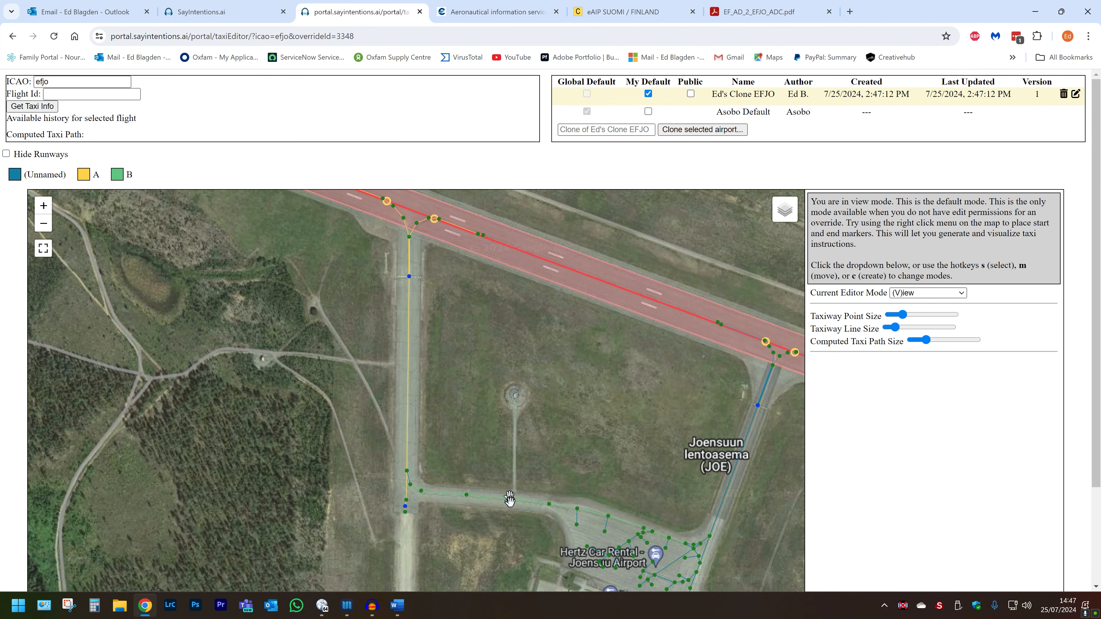
drag(574, 486, 508, 362)
scroll(490, 374, up, 1)
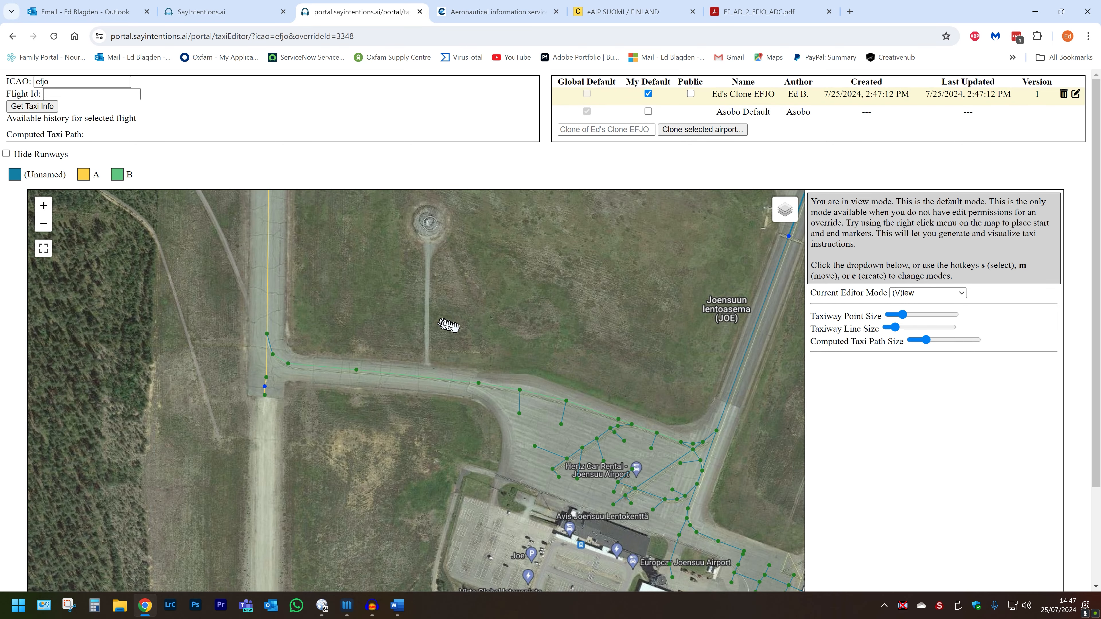
drag(453, 328, 627, 397)
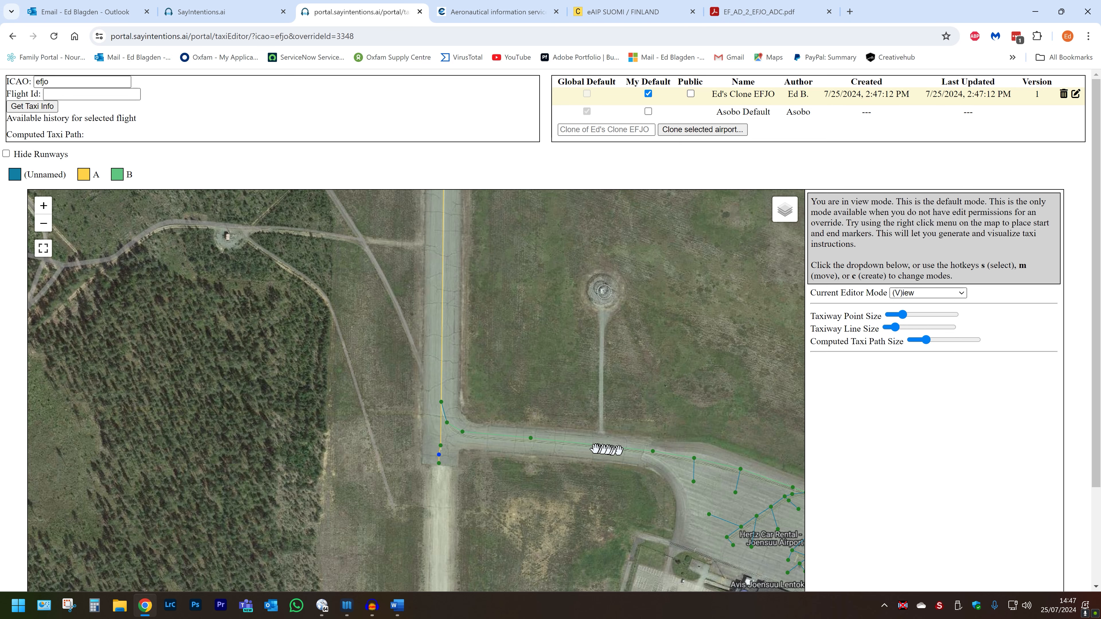
drag(490, 331, 503, 527)
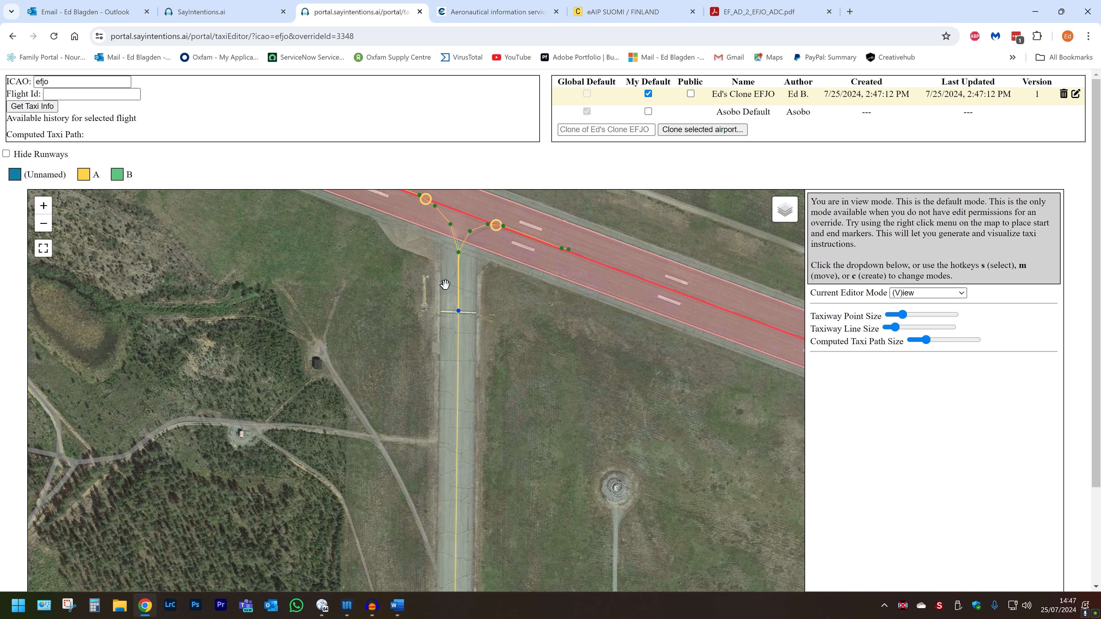
Move the EF_AD_2_EFJO_ADC.pdf tab beside the editor tab, then recentre the map on the terminal and apron.
drag(764, 12, 481, 10)
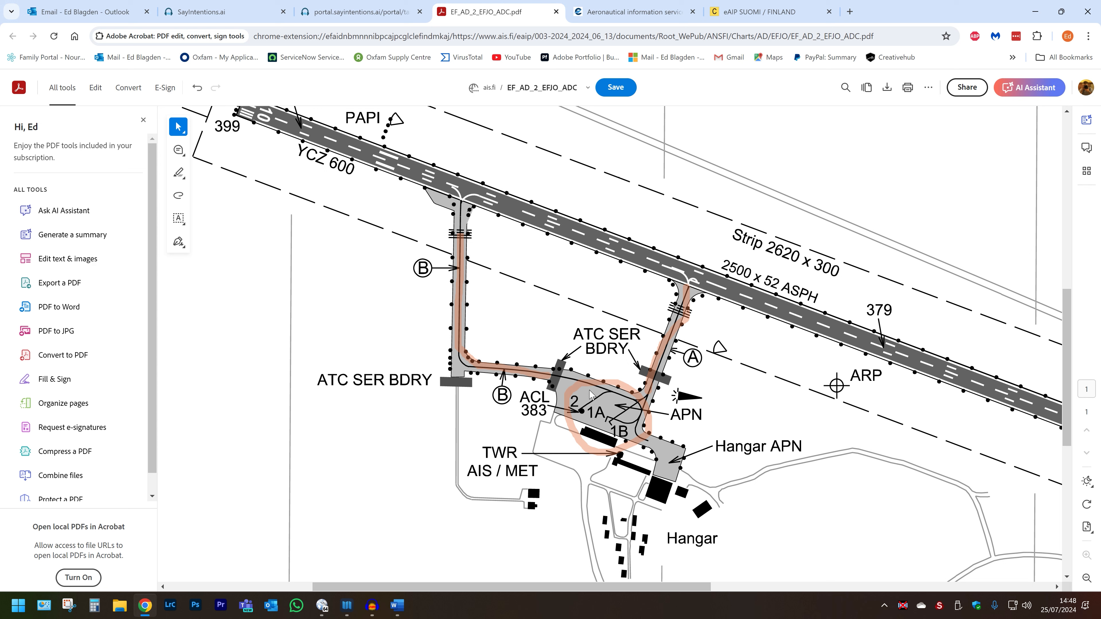
click(364, 12)
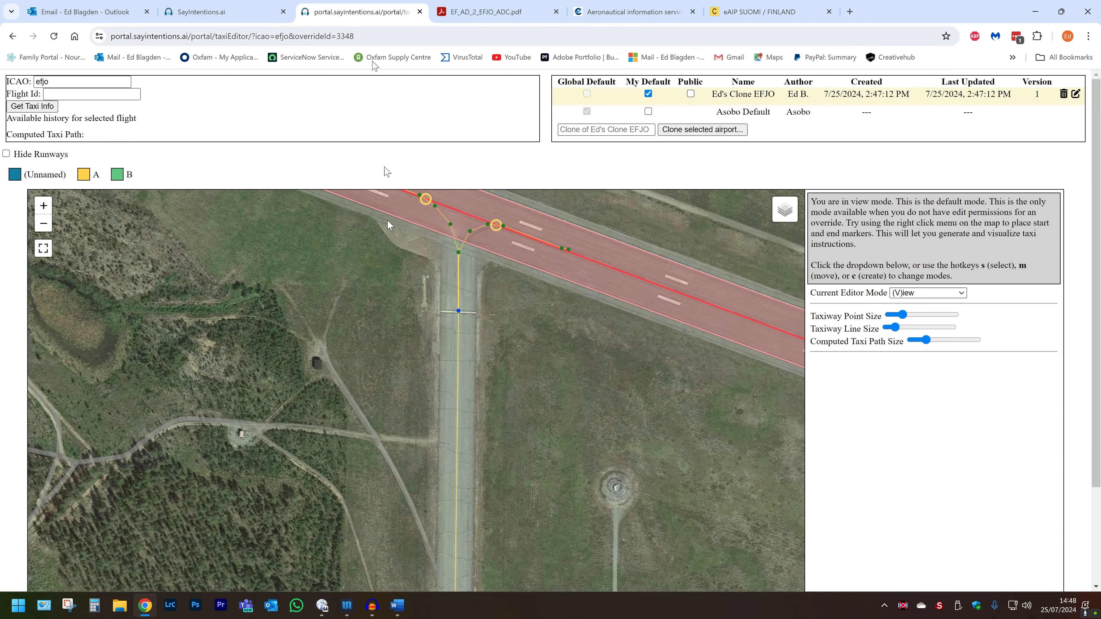
scroll(677, 464, down, 2)
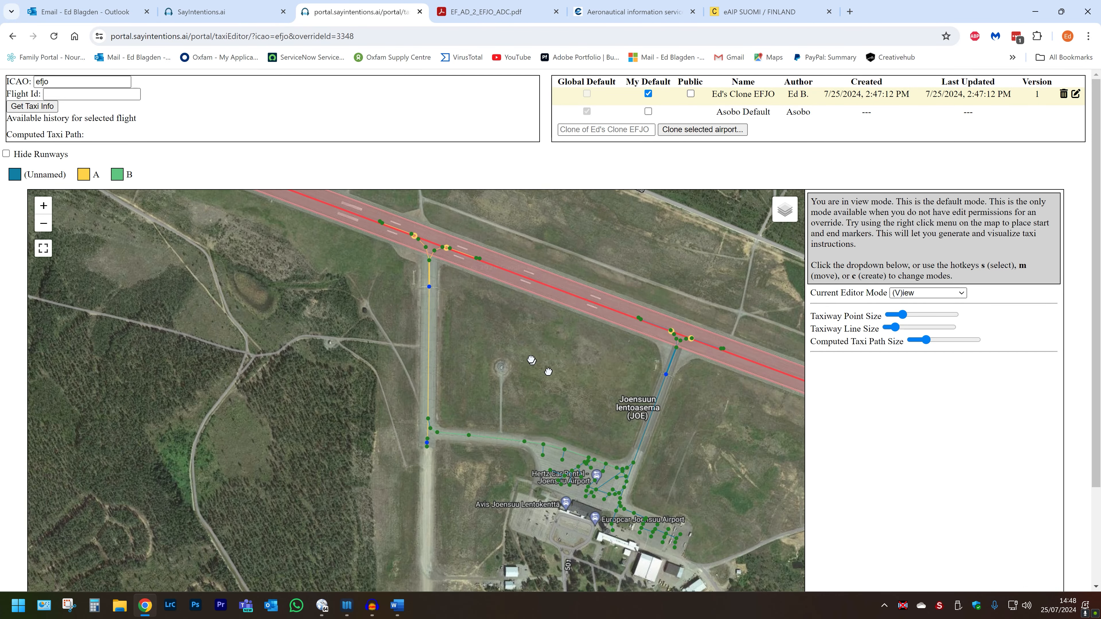
drag(531, 360, 488, 293)
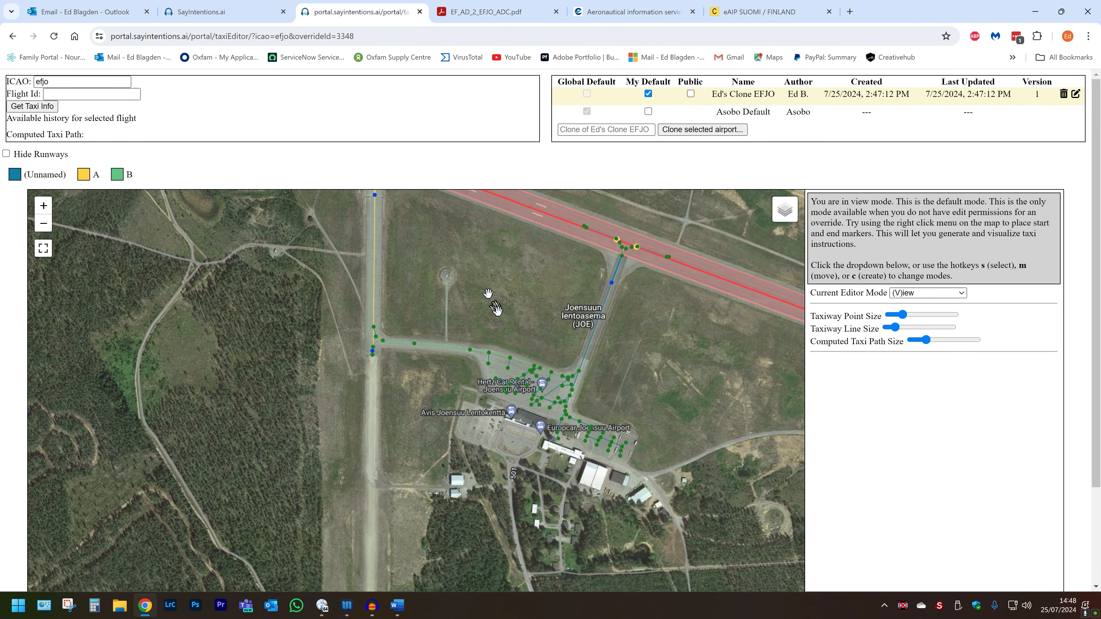
scroll(512, 340, up, 3)
scroll(549, 451, up, 1)
scroll(540, 419, up, 2)
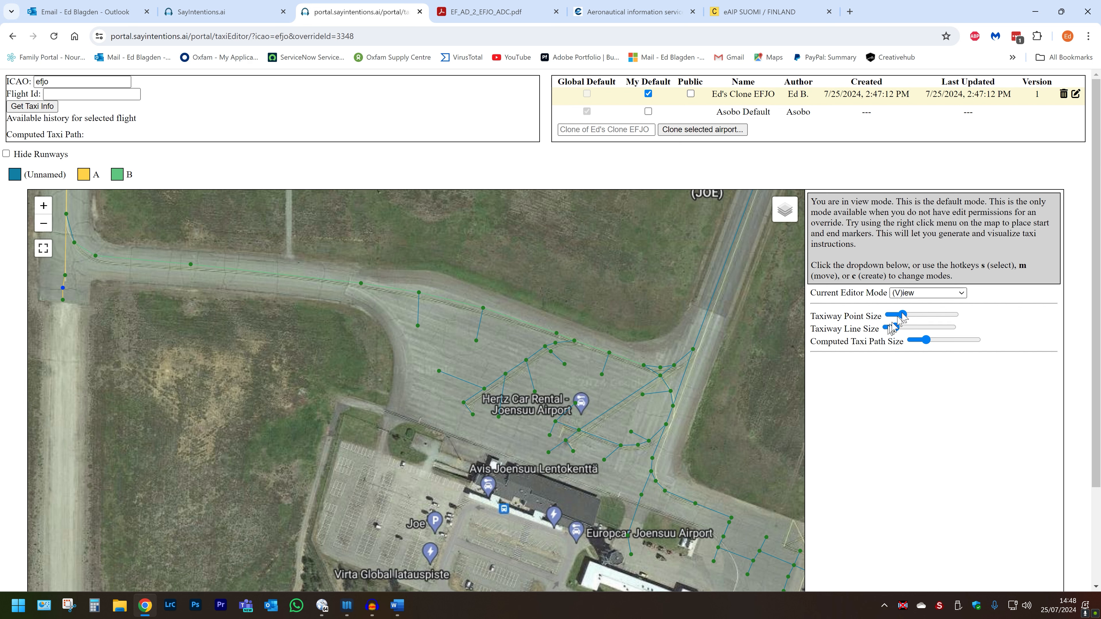
click(904, 293)
Switch the editor to (P)oints / (P)arking mode and frame the apron parking spots.
click(914, 342)
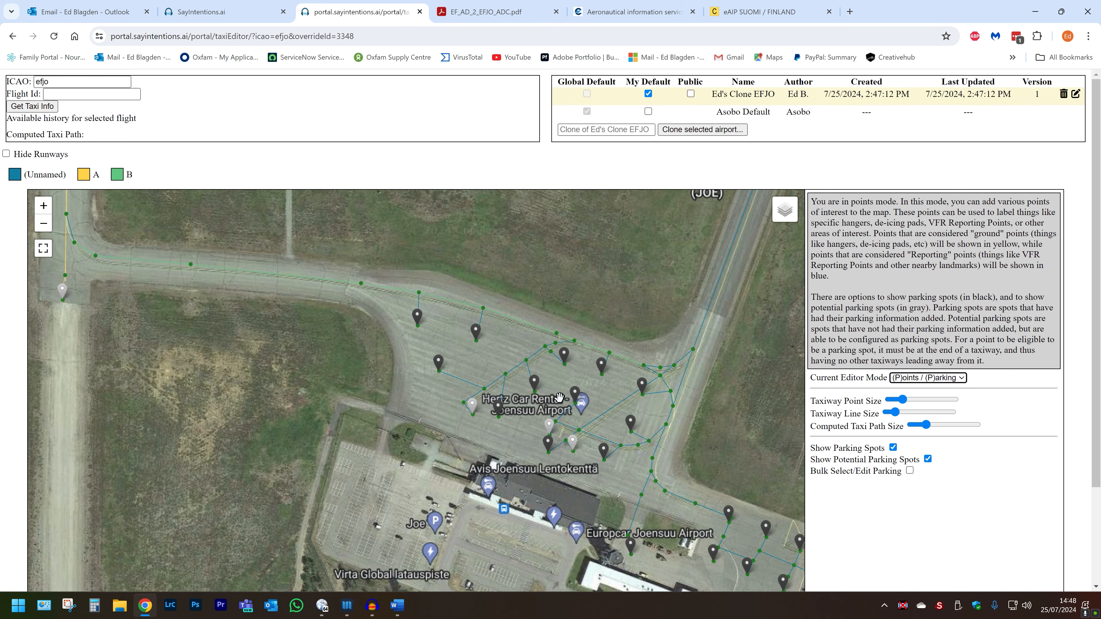
drag(523, 449, 448, 391)
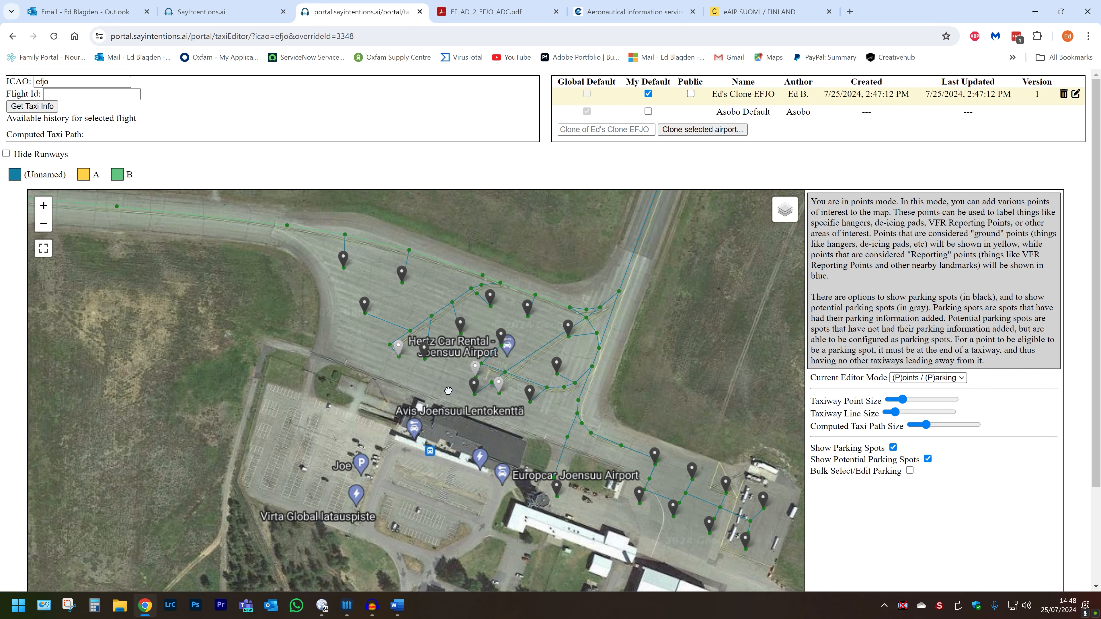
drag(449, 391, 451, 394)
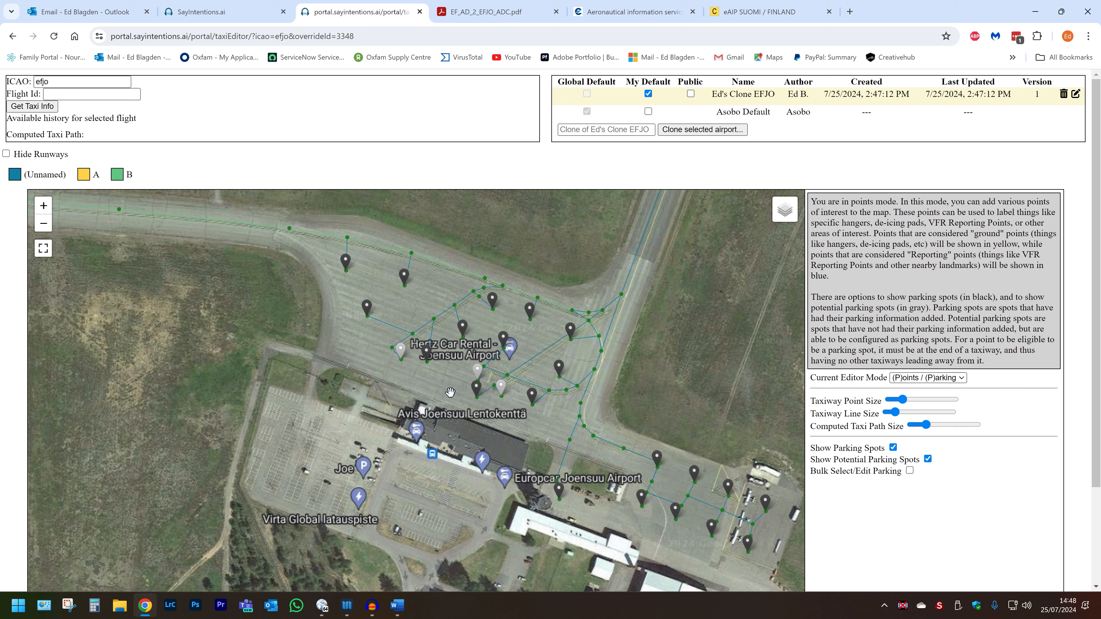
Compare the apron with the aerodrome chart PDF, then recentre the terminal and hangars.
click(504, 13)
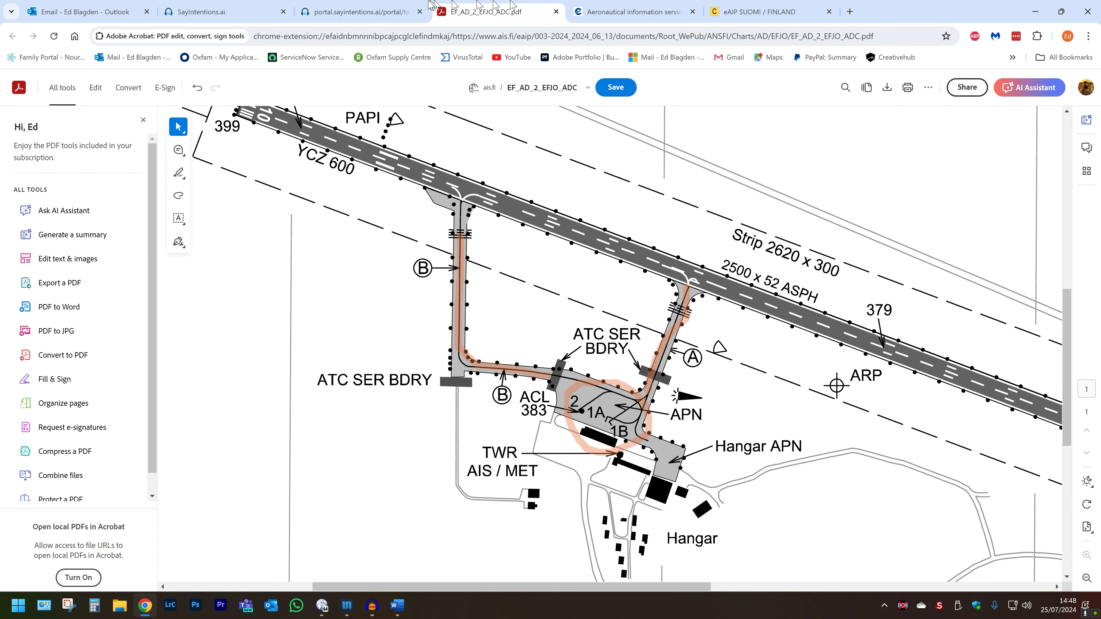
mouse_move(348, 14)
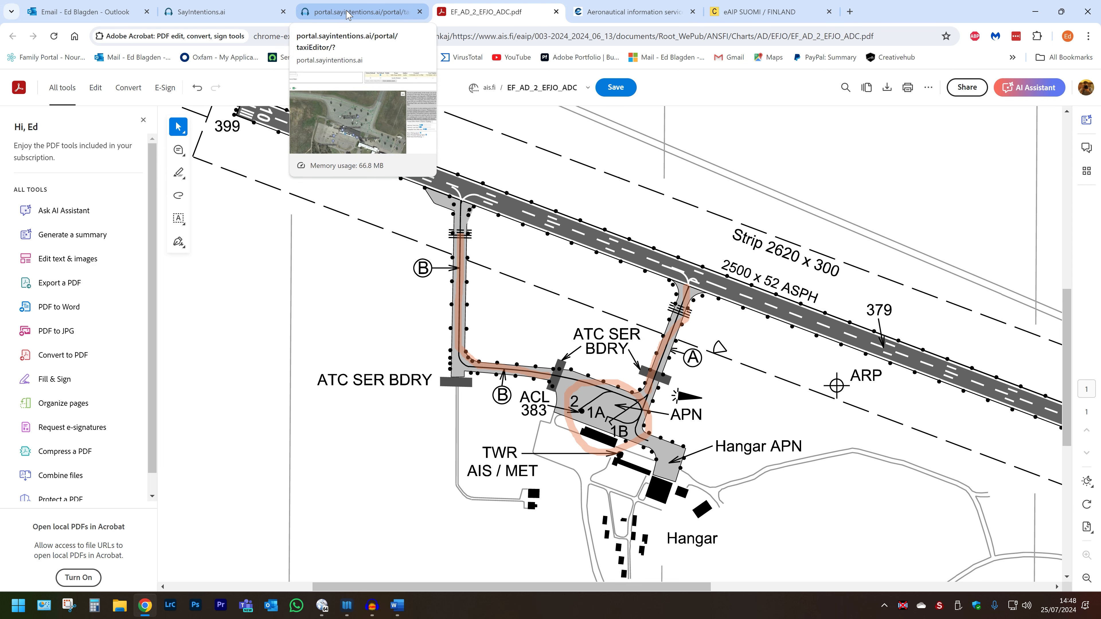
click(348, 14)
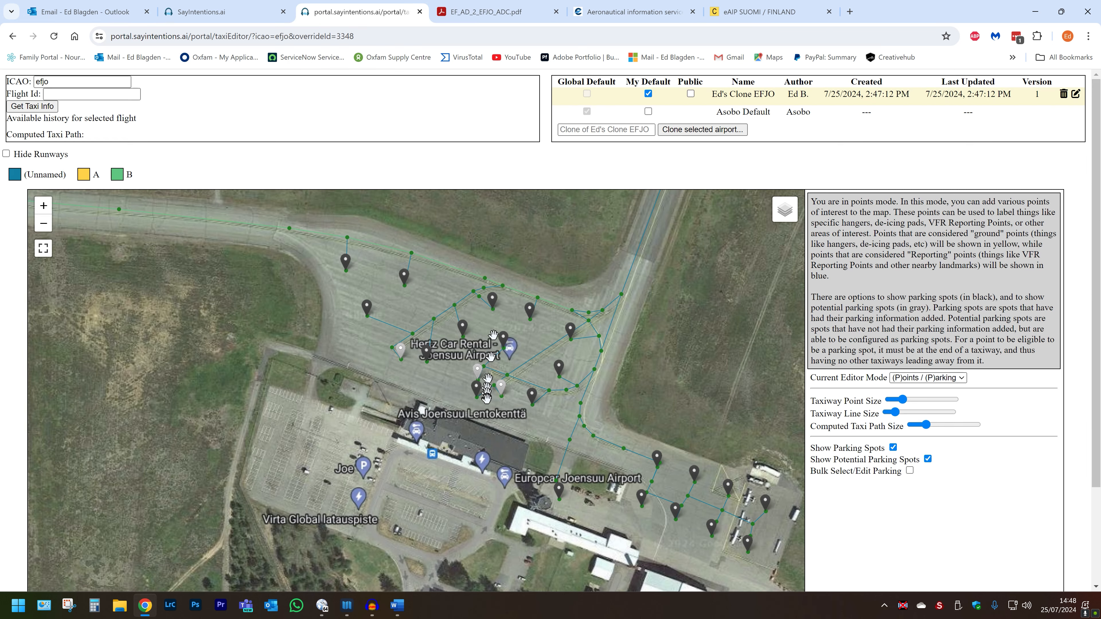
drag(451, 365, 531, 382)
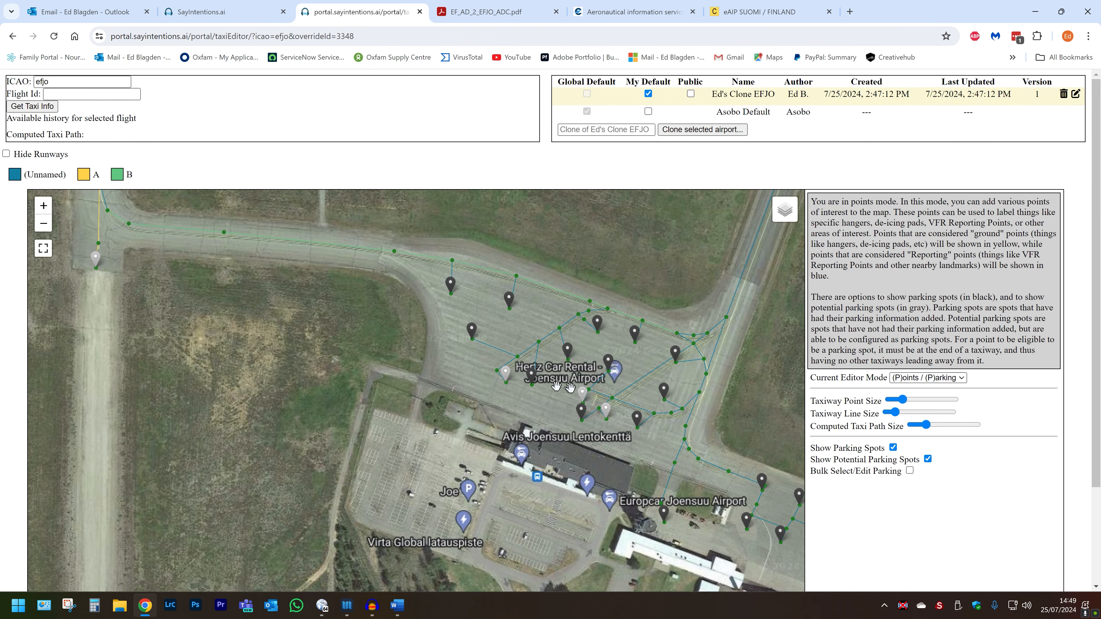
scroll(570, 385, up, 2)
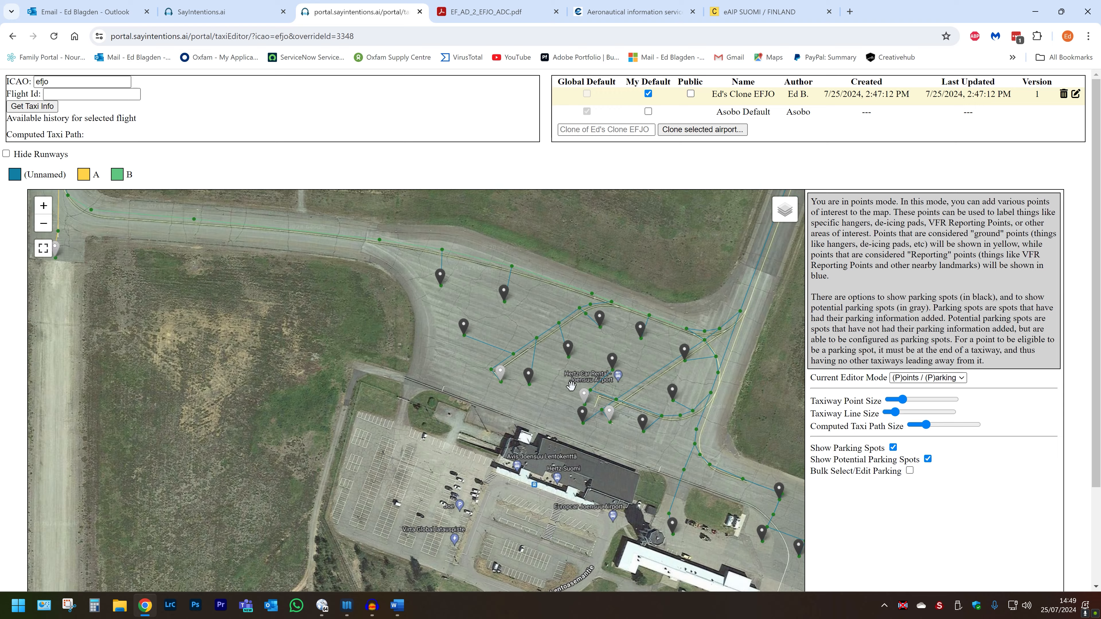
drag(606, 439, 526, 397)
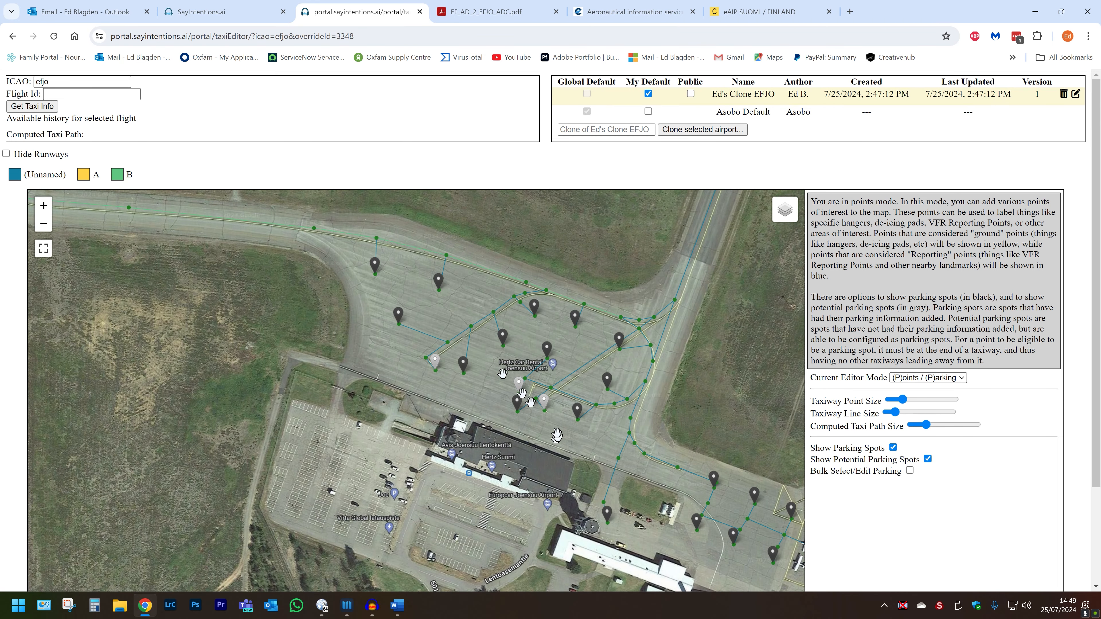
Zoom out so the runway above the apron and the whole airfield are visible.
drag(407, 306, 641, 416)
scroll(474, 299, down, 1)
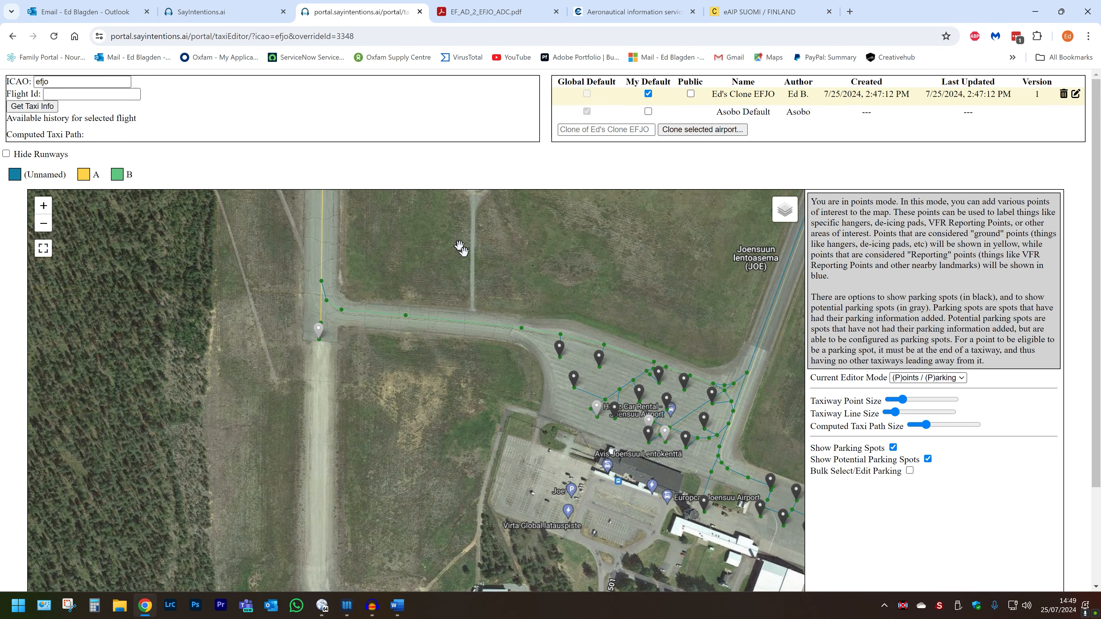
scroll(500, 297, down, 1)
drag(471, 238, 537, 384)
drag(504, 275, 420, 306)
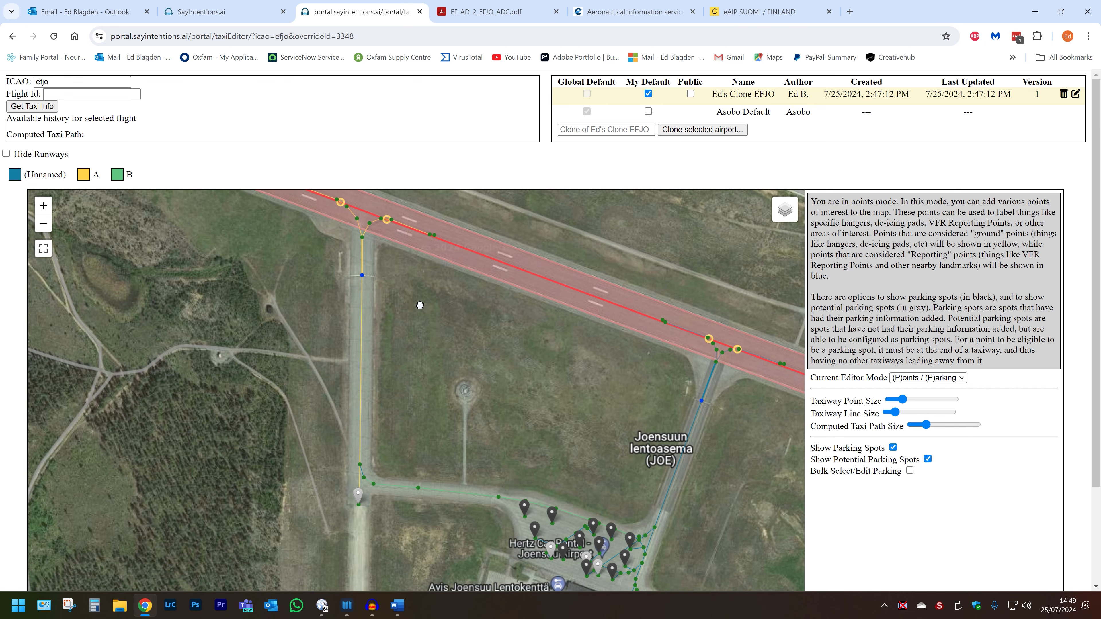
scroll(420, 305, down, 2)
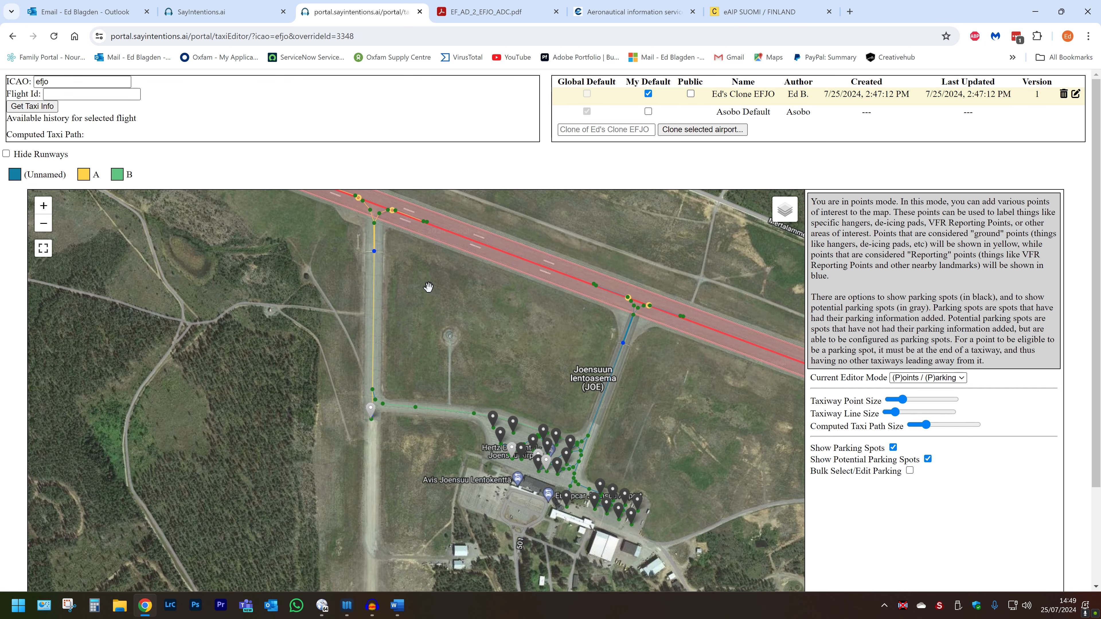
drag(441, 308, 463, 338)
scroll(484, 362, down, 1)
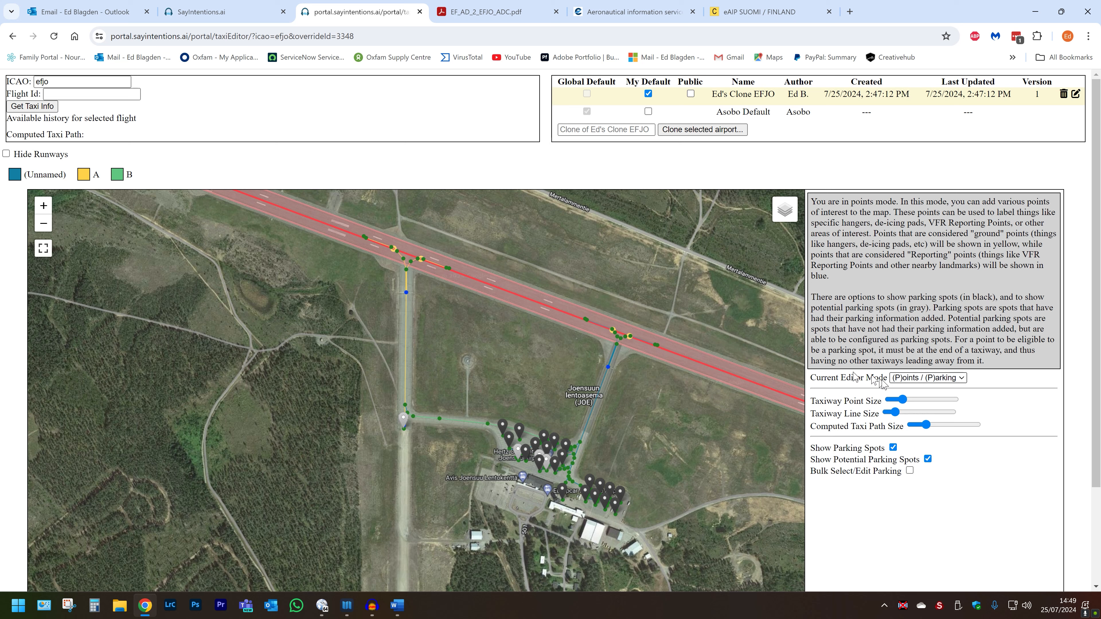
In (S)elect mode, box-select every existing EFJO taxiway and delete them all.
click(911, 378)
click(906, 398)
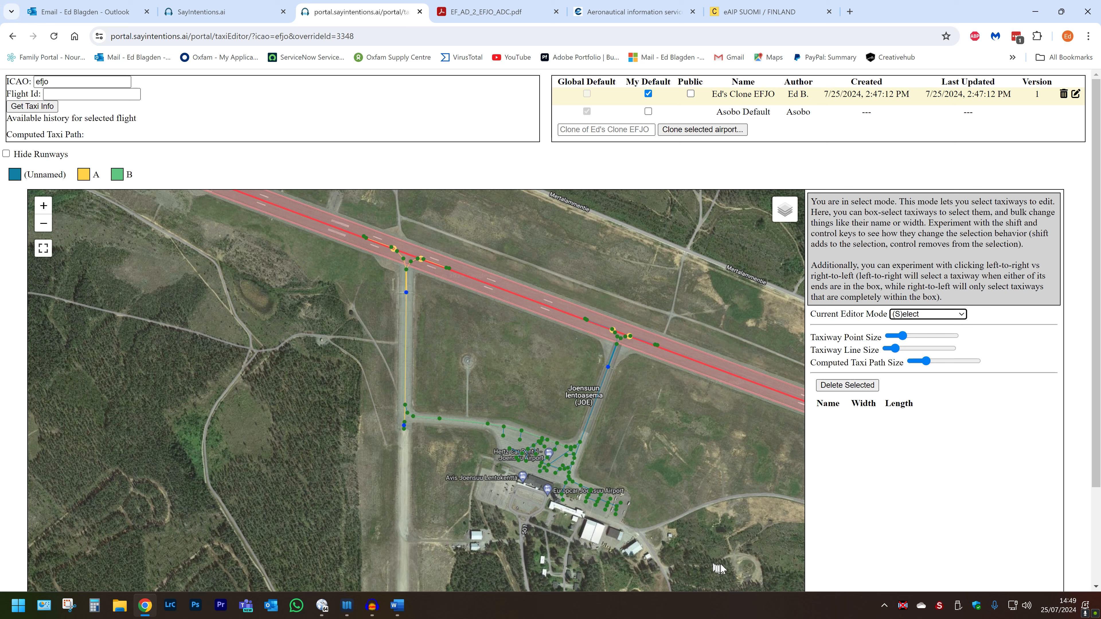
drag(720, 563, 316, 224)
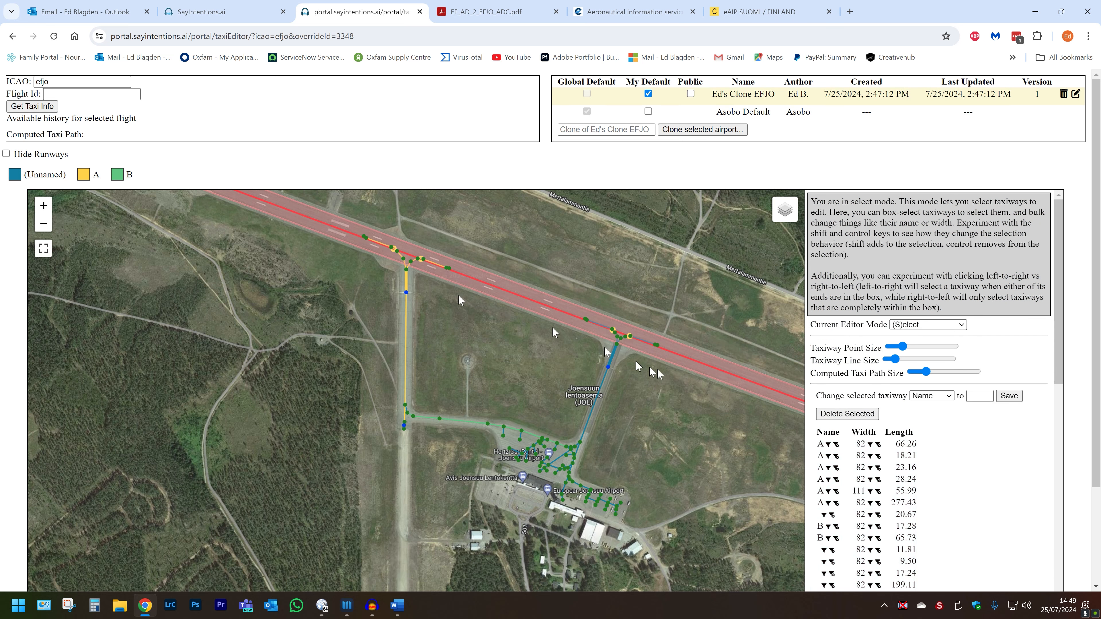
key(Delete)
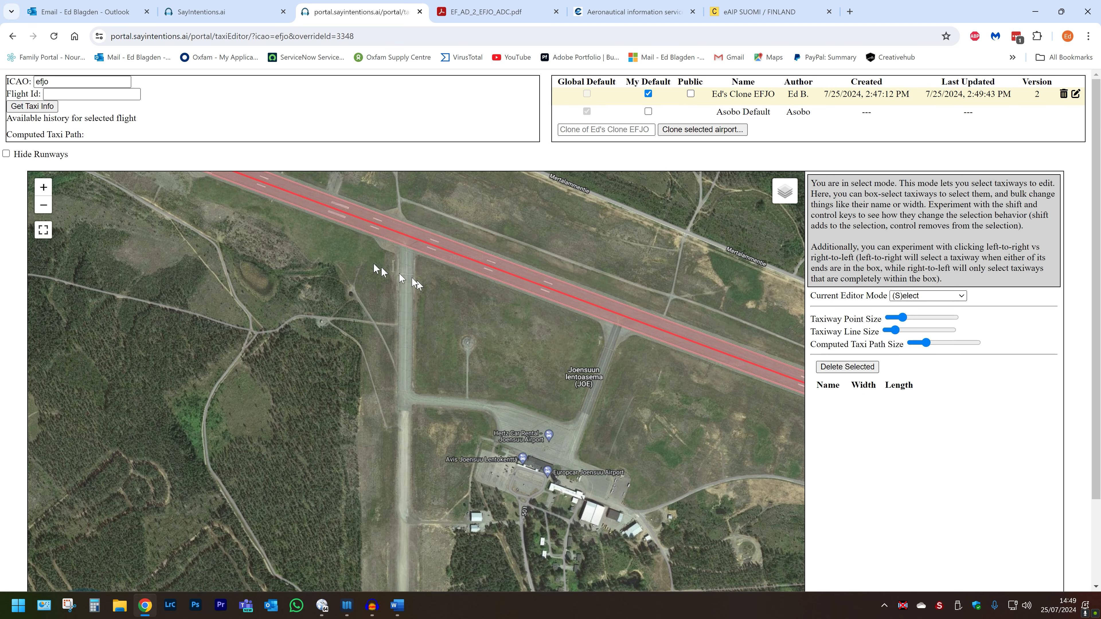
scroll(379, 266, up, 2)
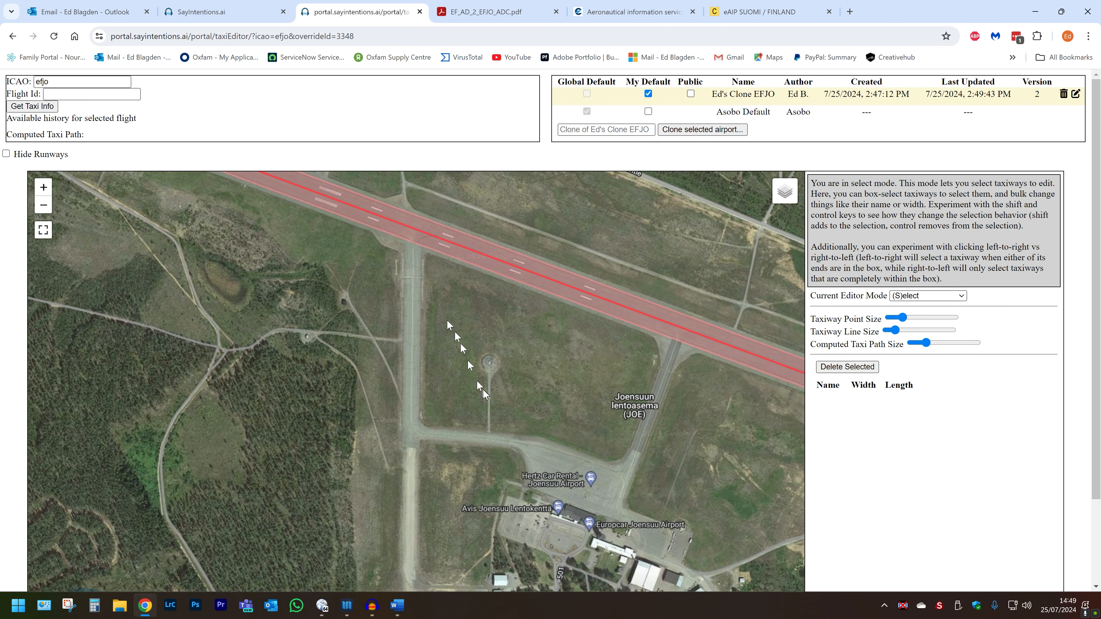
scroll(484, 394, up, 1)
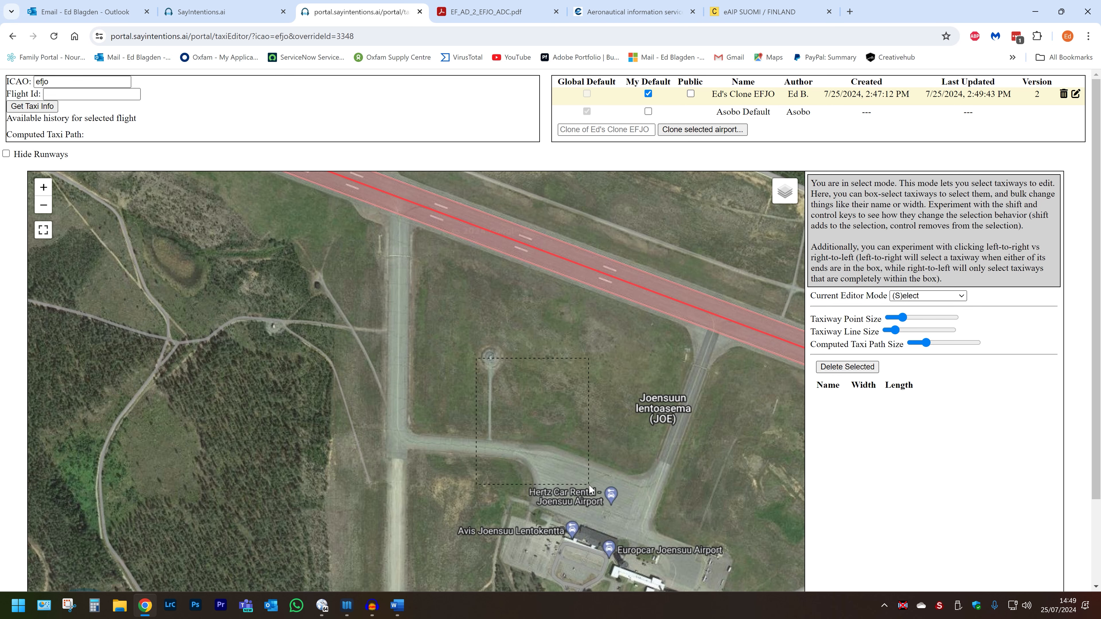
Return to View mode and centre the map on the apron and the taxiway junction.
click(942, 298)
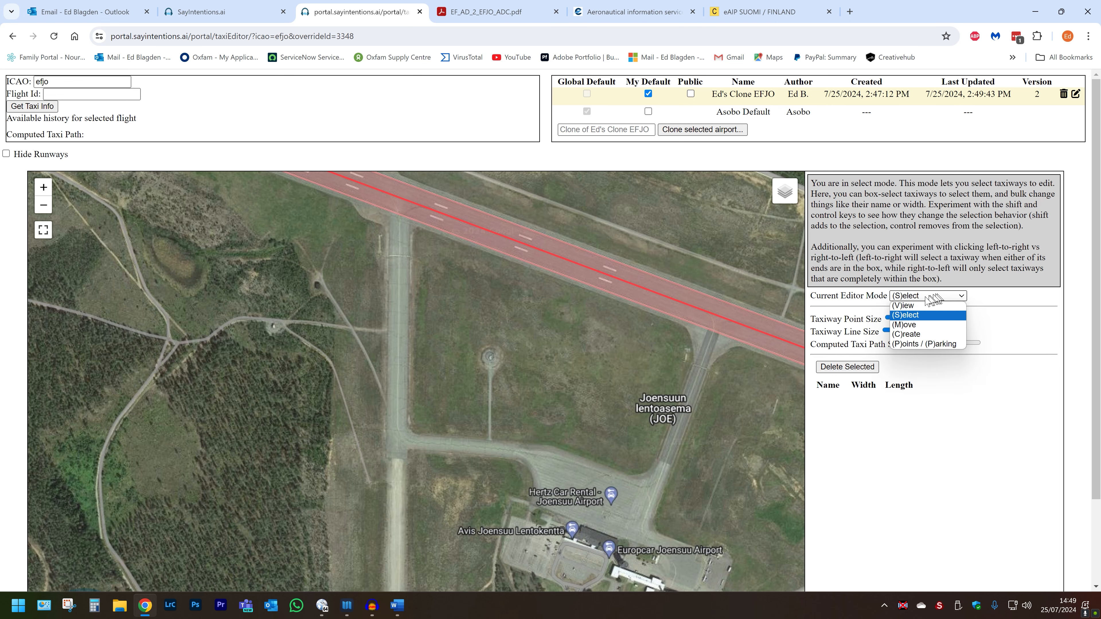
click(915, 304)
drag(347, 293, 417, 418)
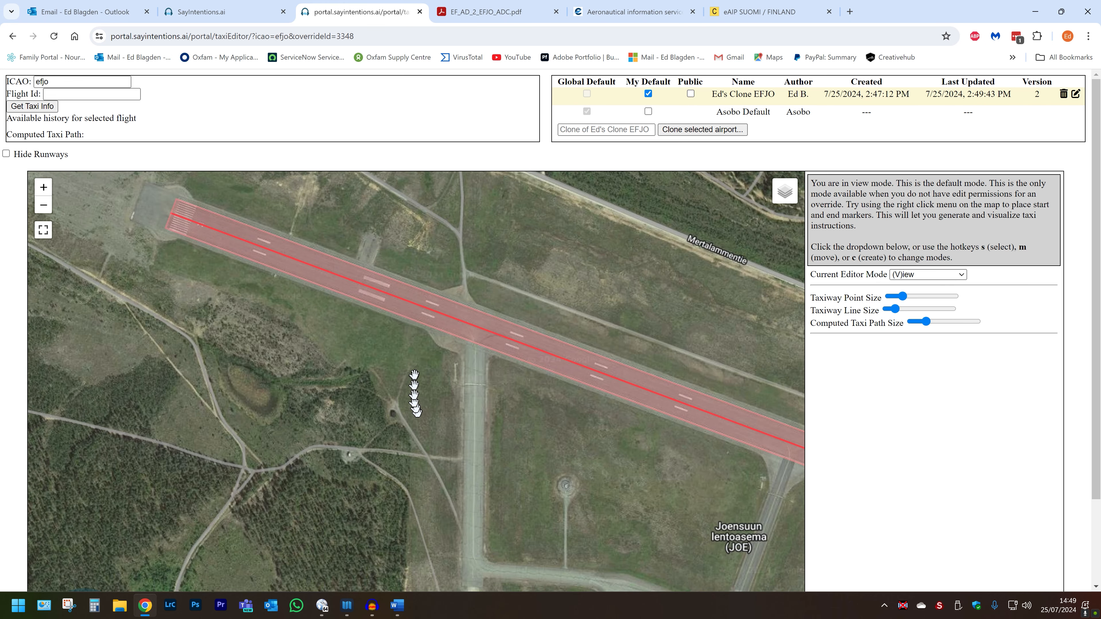
scroll(415, 374, up, 2)
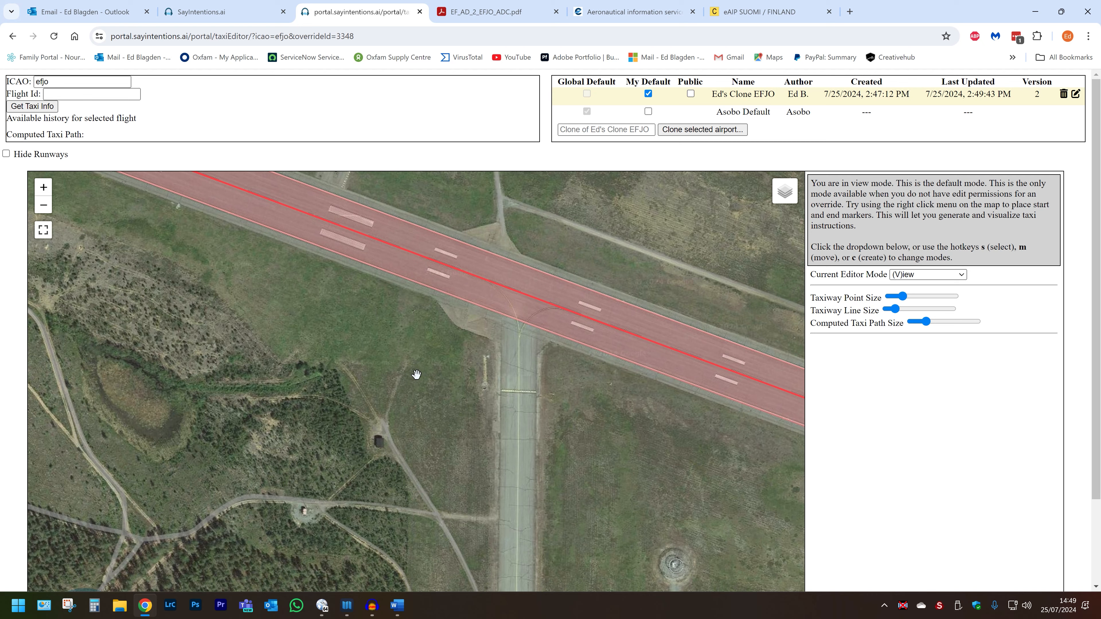
scroll(472, 432, down, 1)
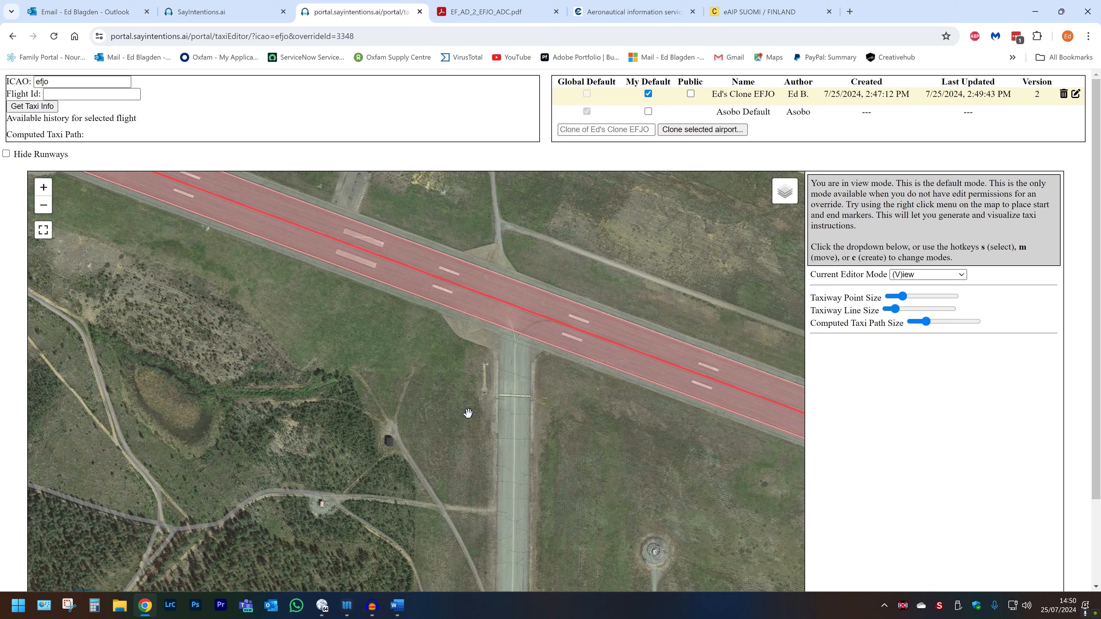
drag(550, 538, 514, 193)
drag(586, 412, 332, 386)
scroll(390, 316, up, 1)
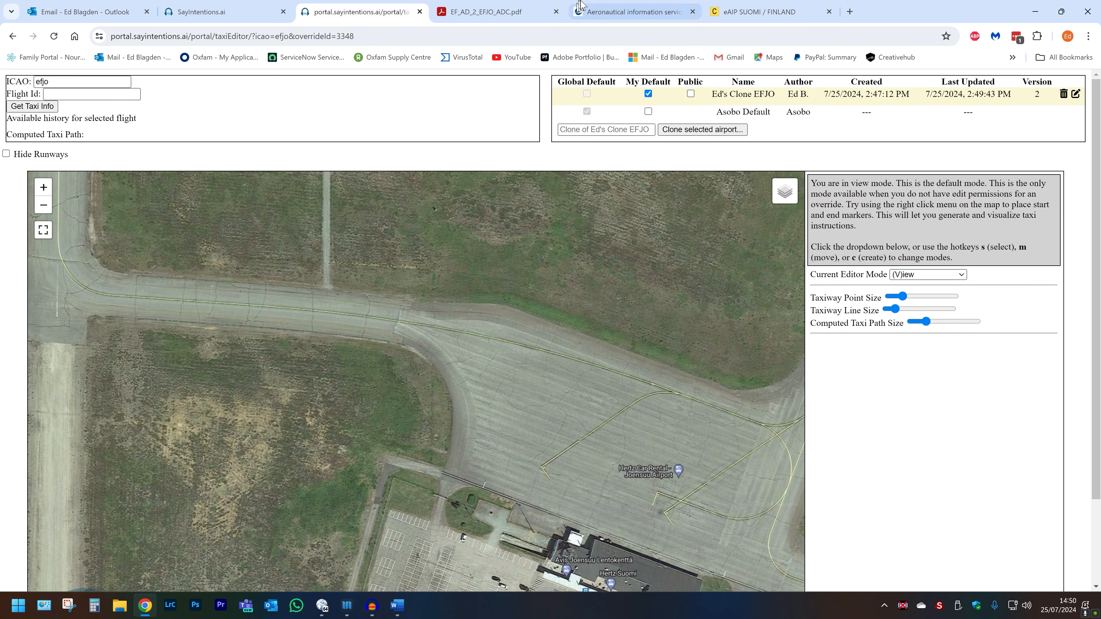
Check the taxiway layout on the EFJO chart, then switch to Create mode.
click(496, 10)
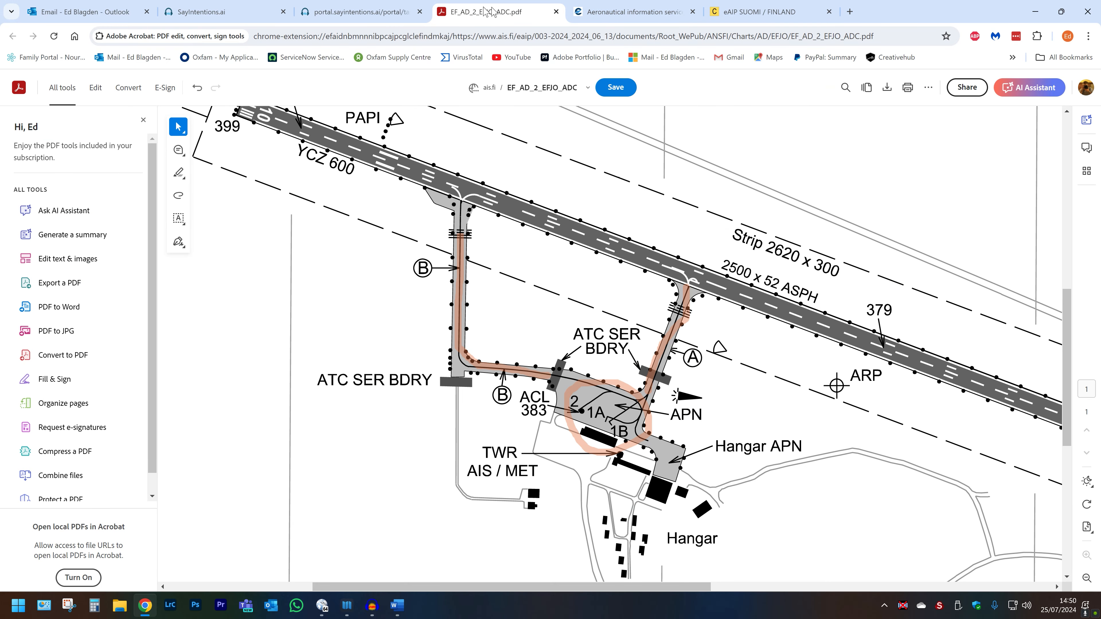
click(392, 12)
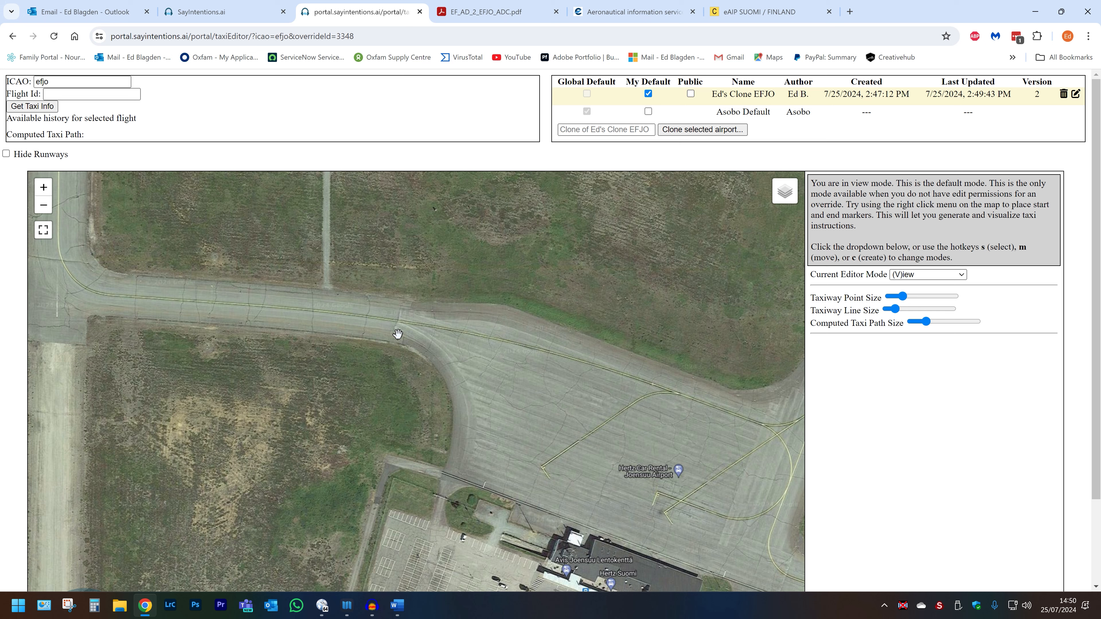
key(c)
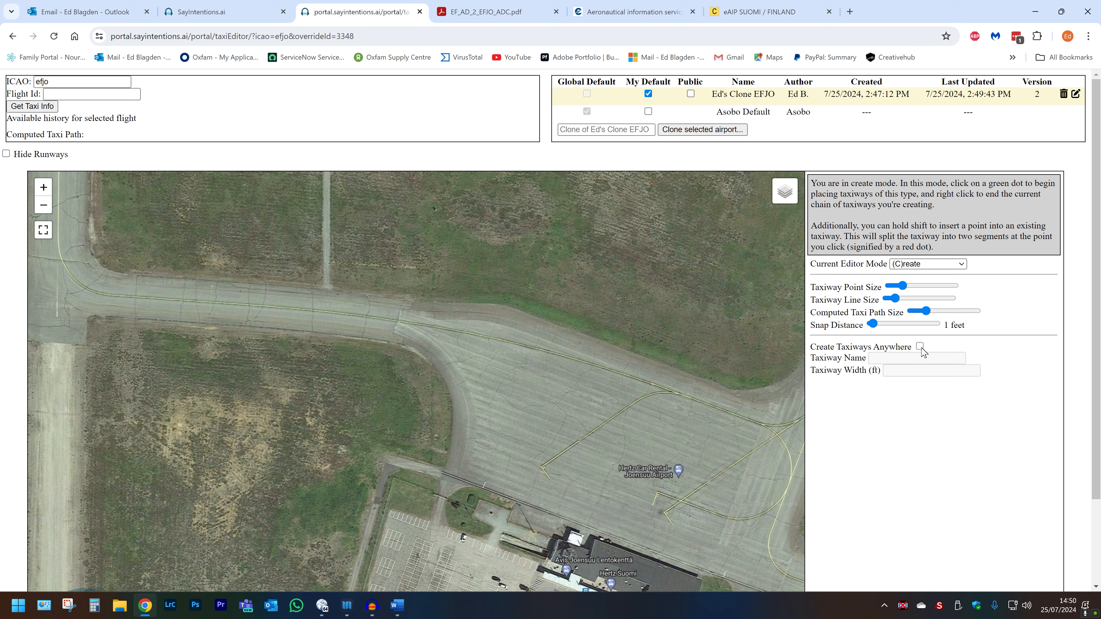
Draw a two-segment taxiway leading west from the apron.
click(397, 321)
click(321, 312)
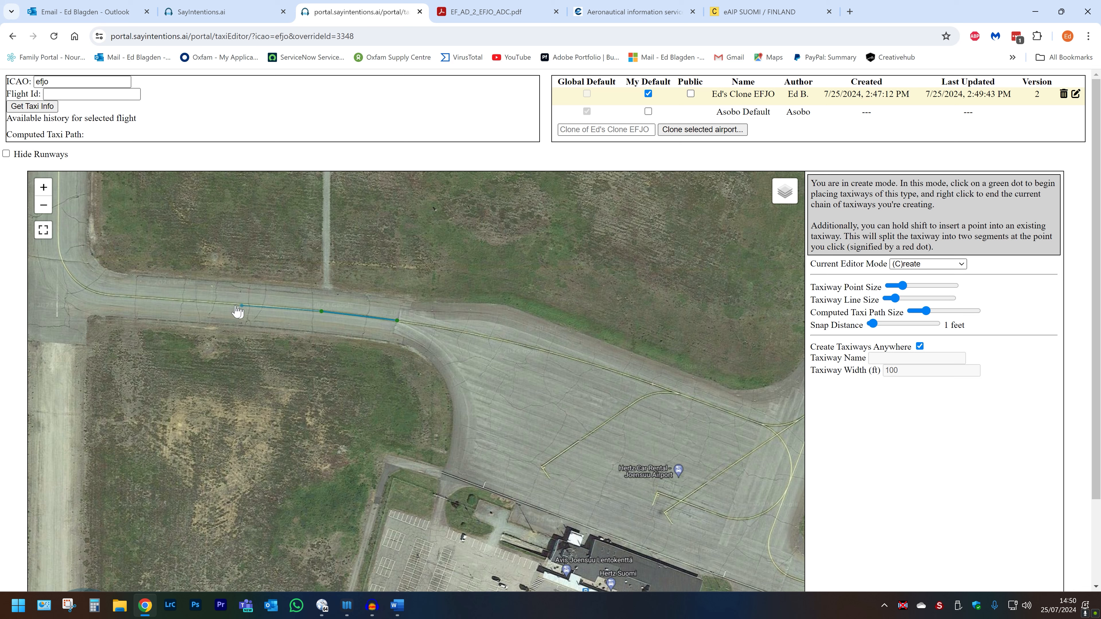
right_click(223, 304)
click(919, 264)
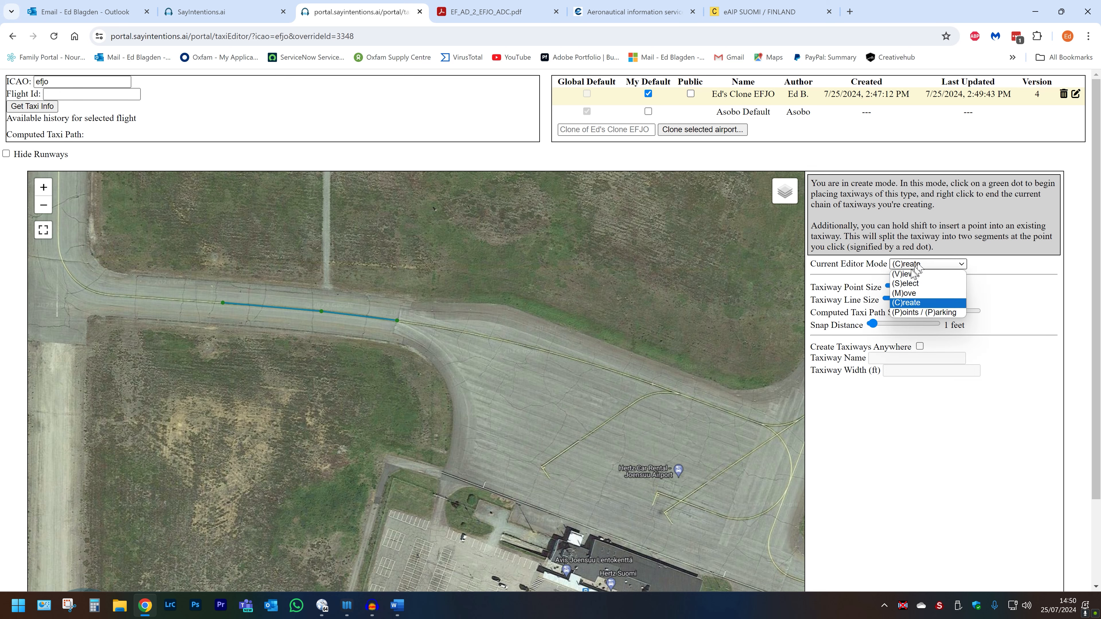
click(901, 274)
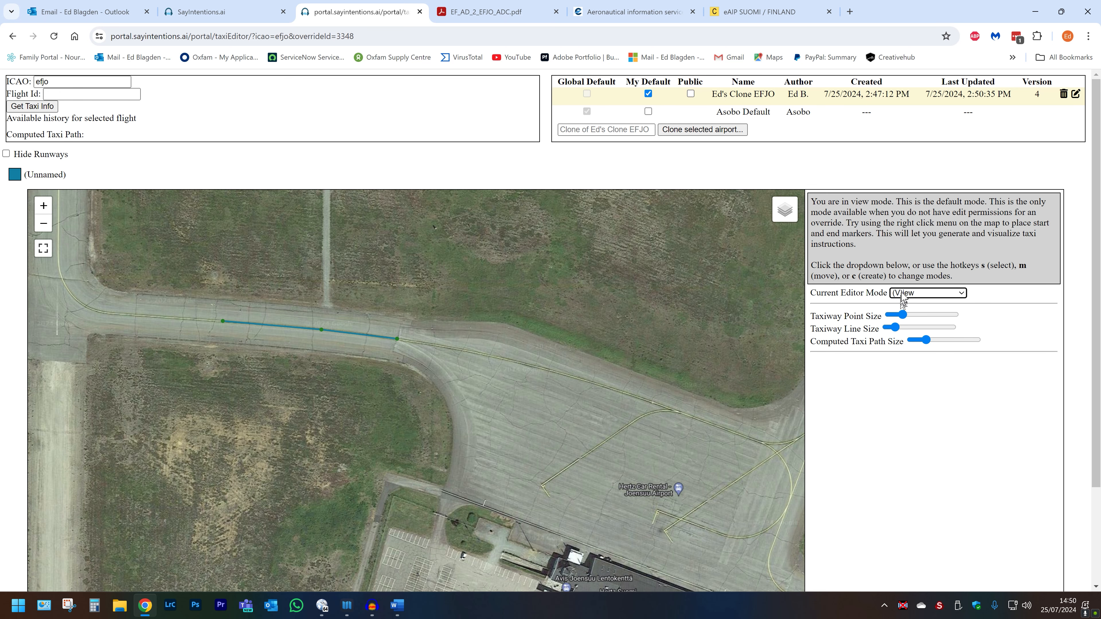
Select both new segments and name them taxiway B.
key(s)
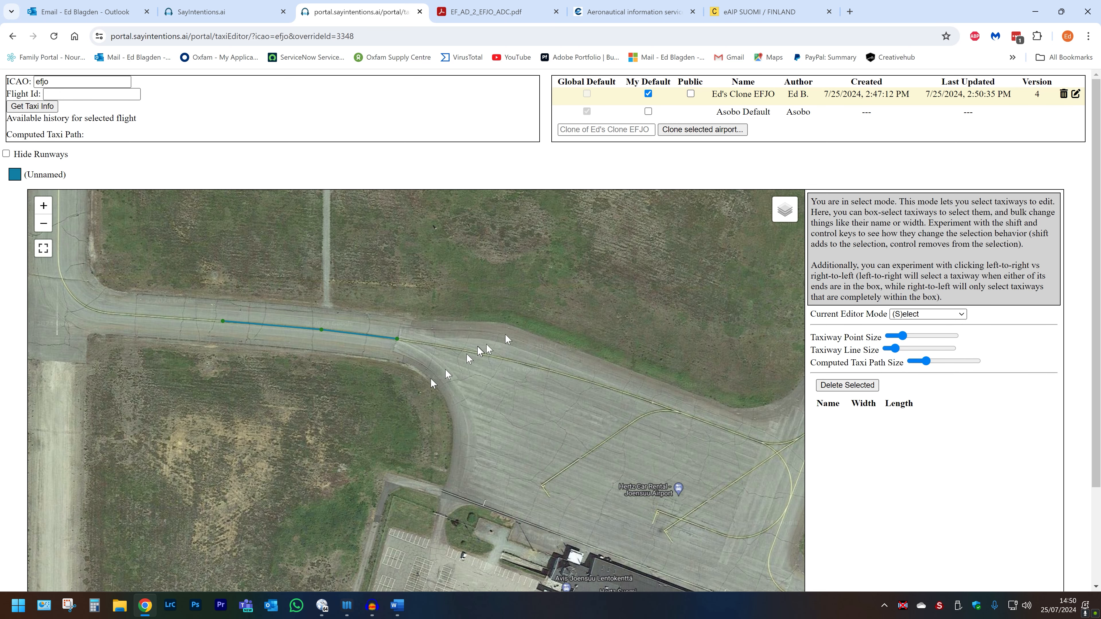
drag(425, 428, 140, 273)
click(980, 385)
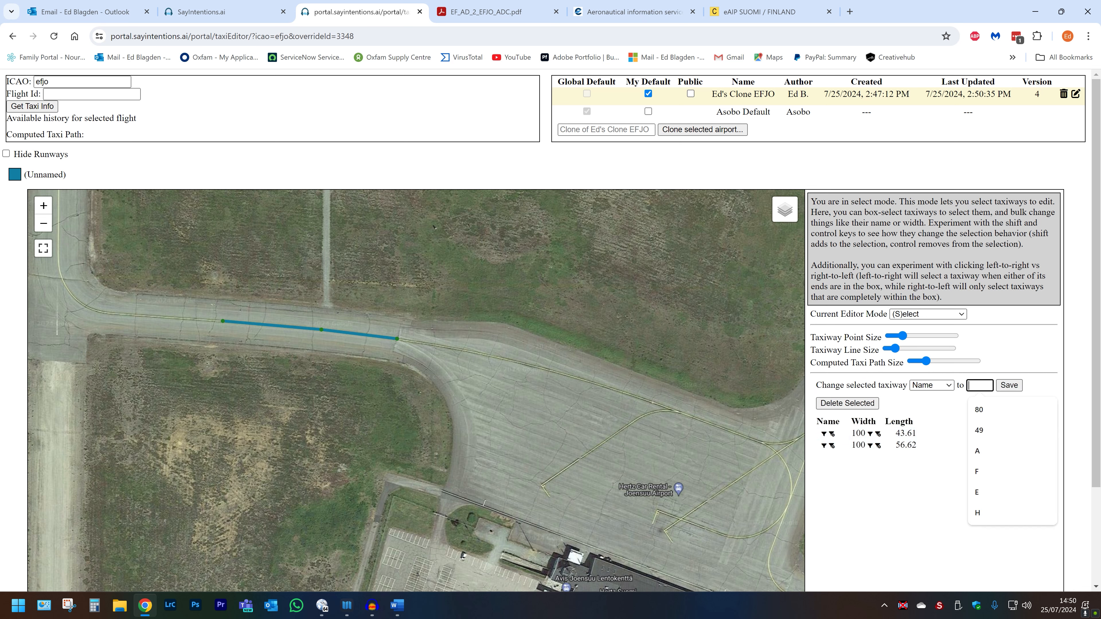
text(B)
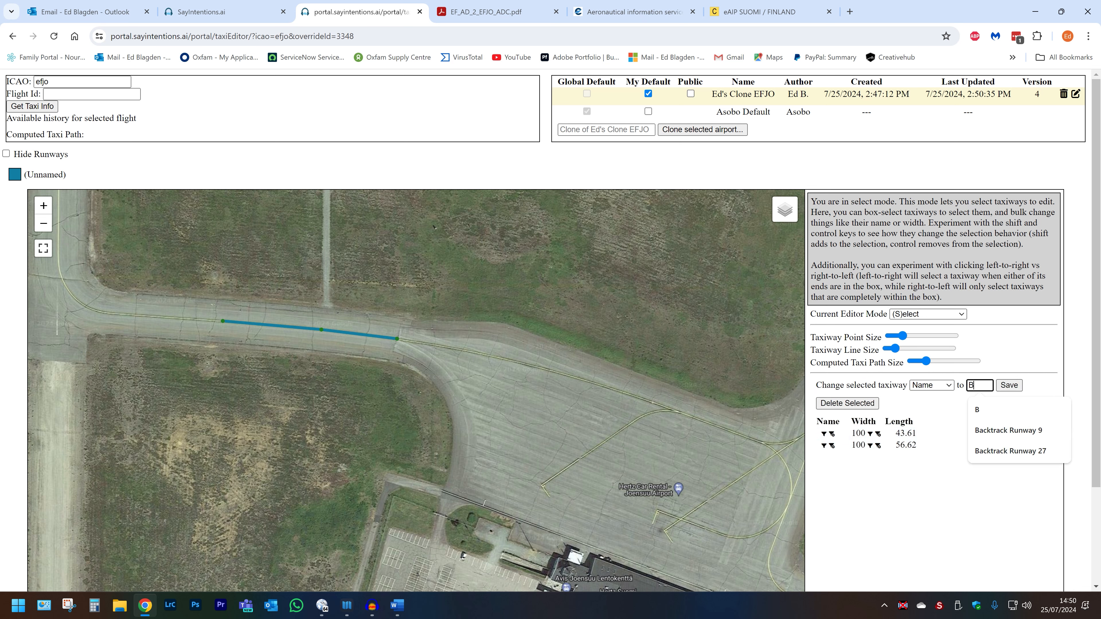
click(1010, 386)
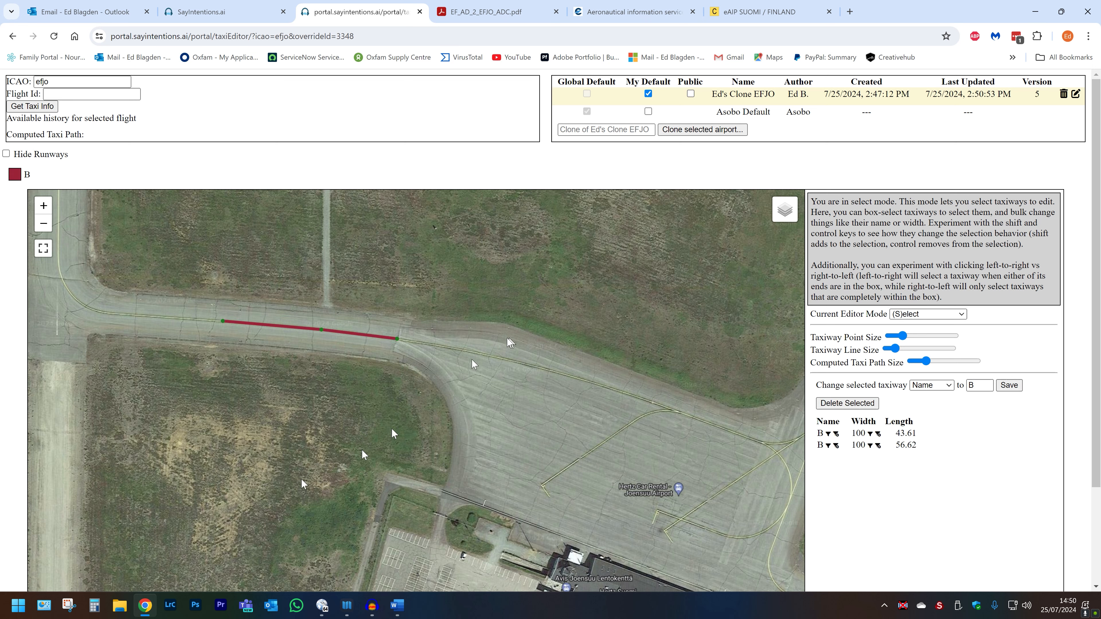
Extend taxiway B west, then north up to the runway holding line.
click(202, 376)
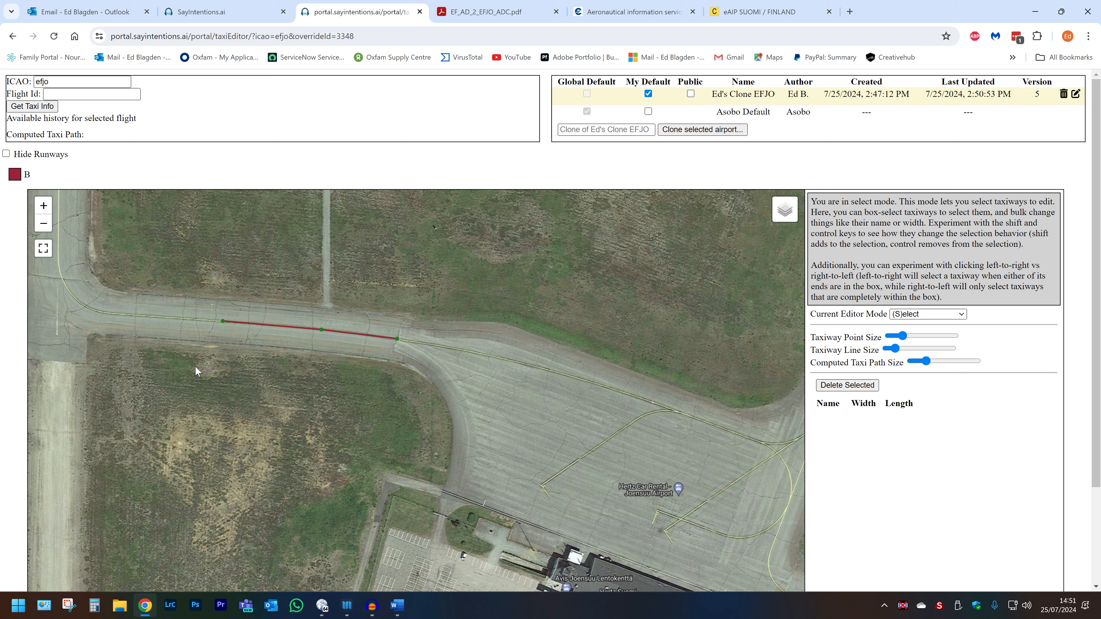
key(c)
click(222, 322)
click(125, 315)
click(83, 307)
click(61, 282)
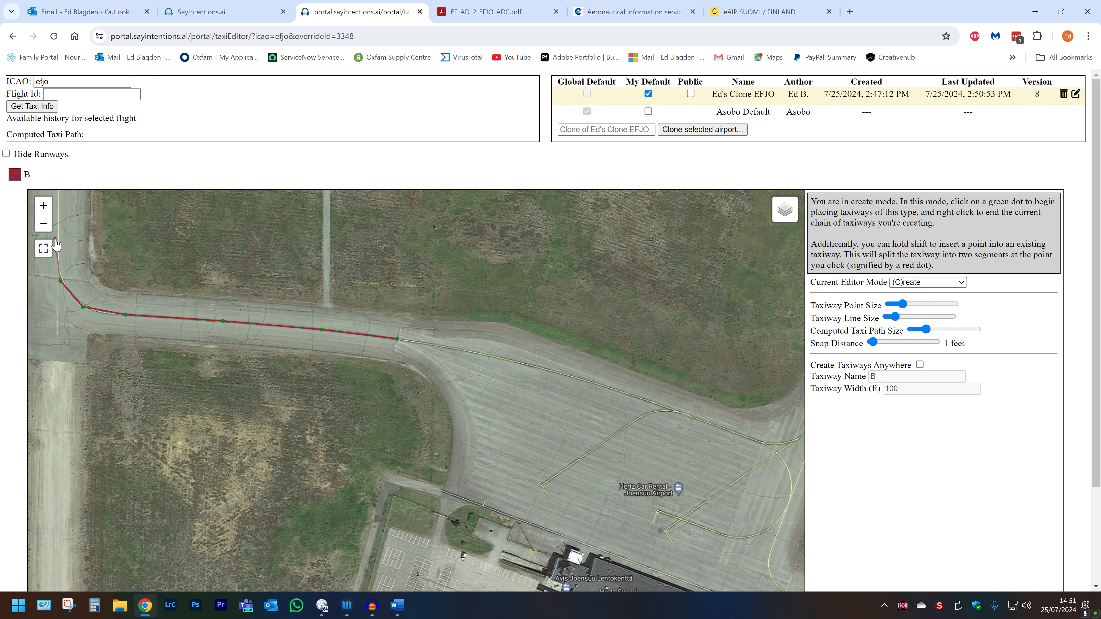
drag(58, 237, 126, 570)
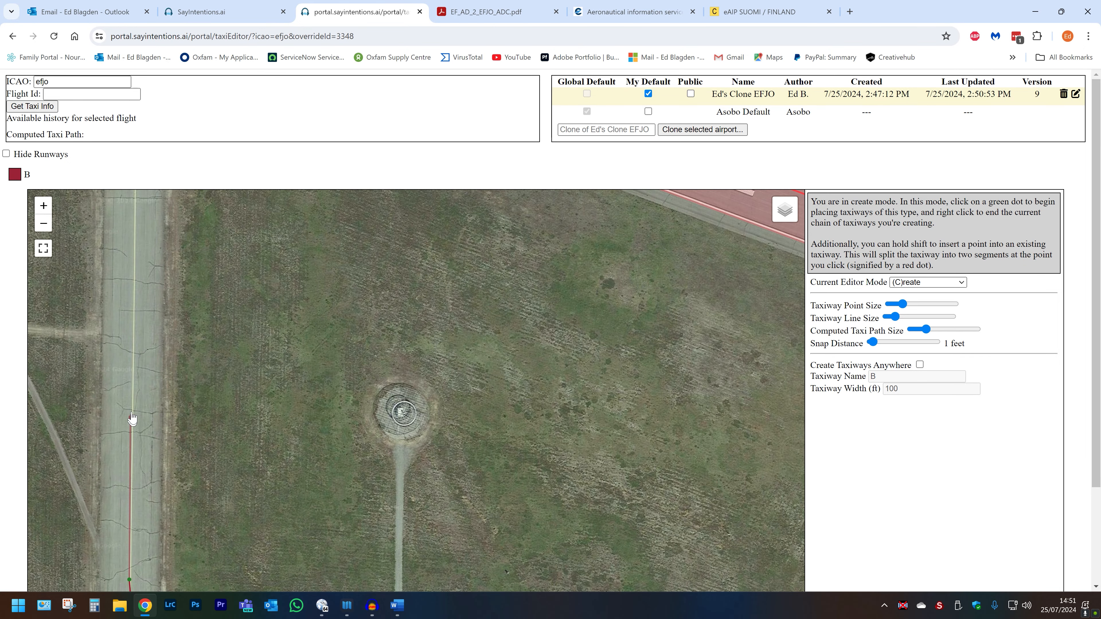
drag(130, 322, 142, 583)
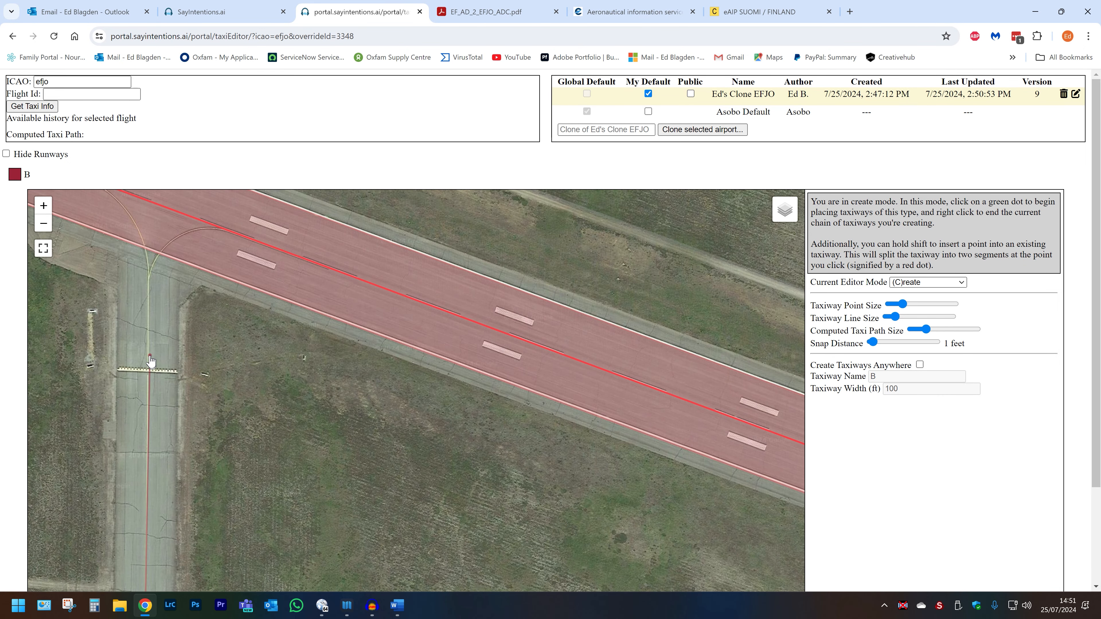
click(148, 371)
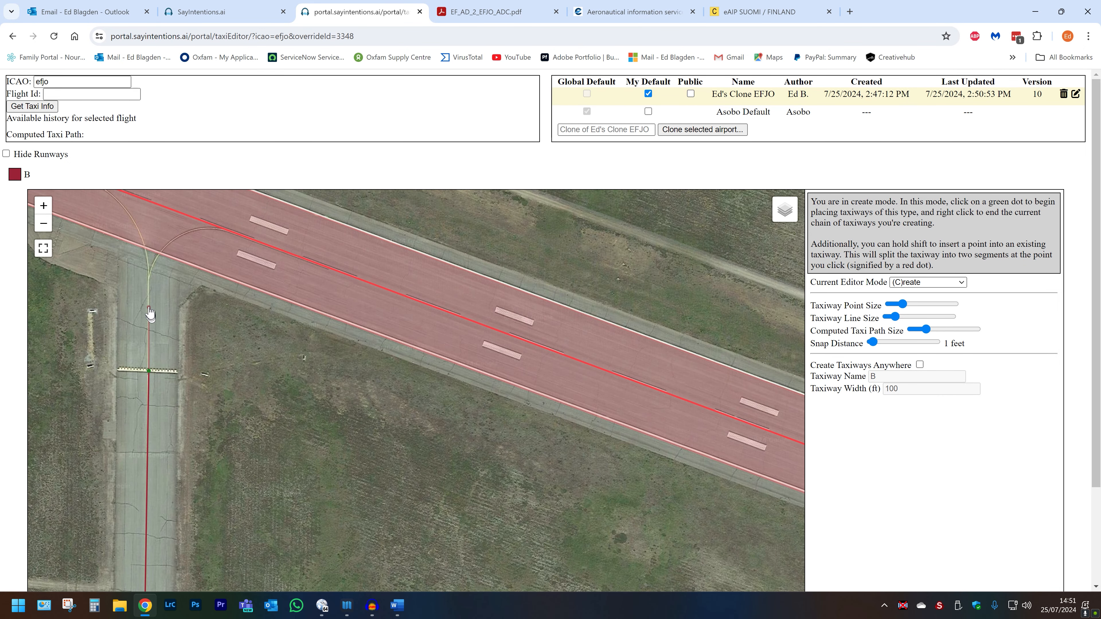
click(148, 281)
Curve taxiway B onto the runway 10/28 centreline and continue it westward.
drag(166, 278, 235, 489)
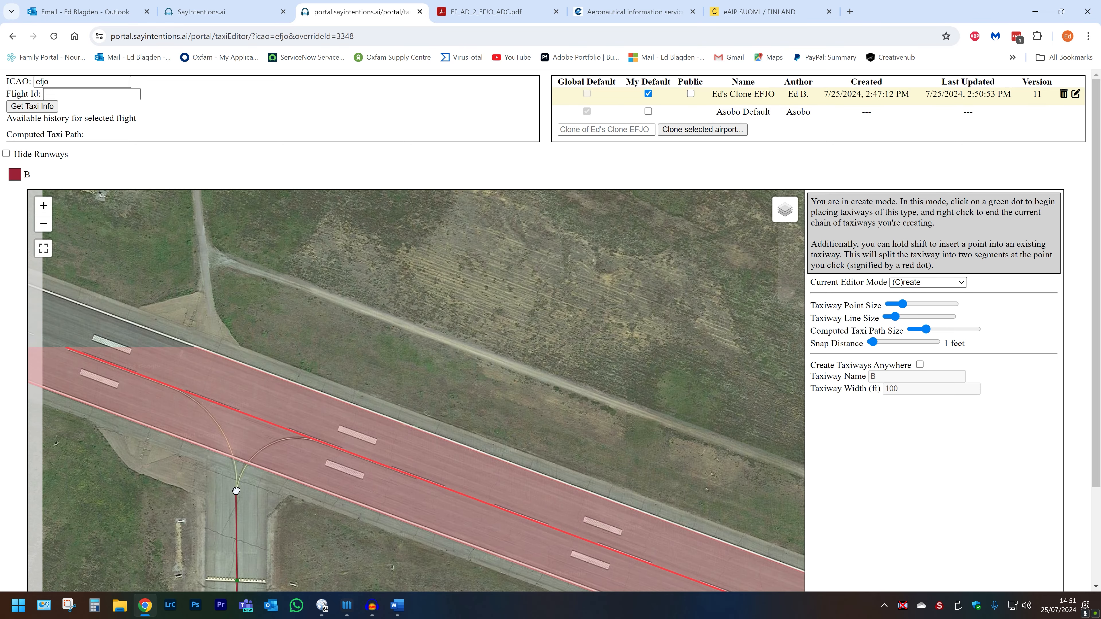
scroll(235, 490, up, 3)
click(178, 421)
click(154, 362)
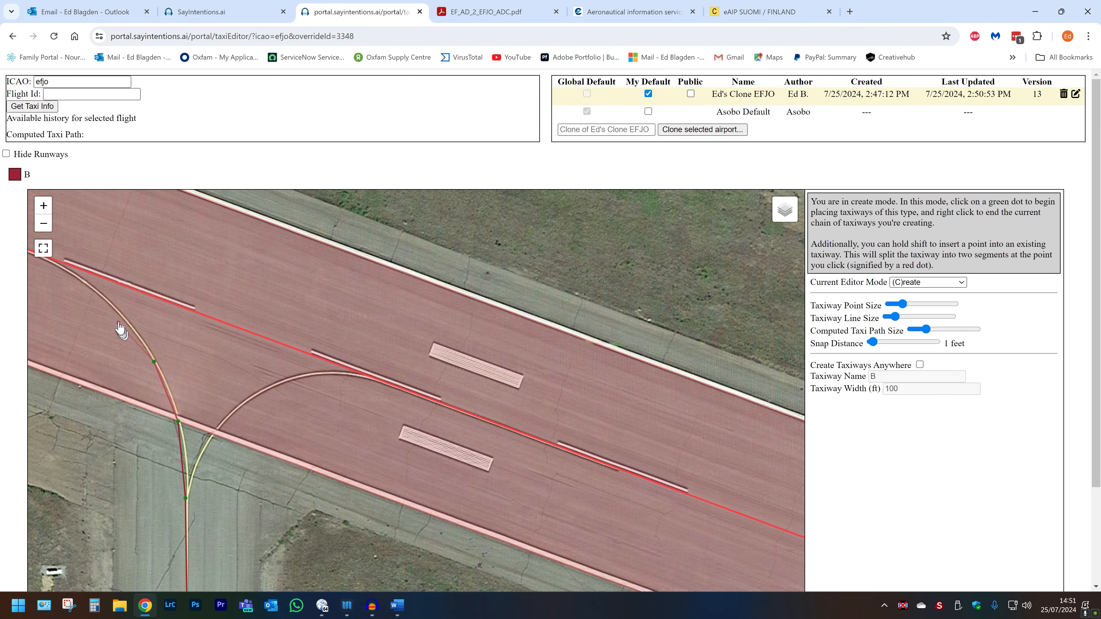
click(118, 309)
click(71, 275)
drag(67, 273, 327, 450)
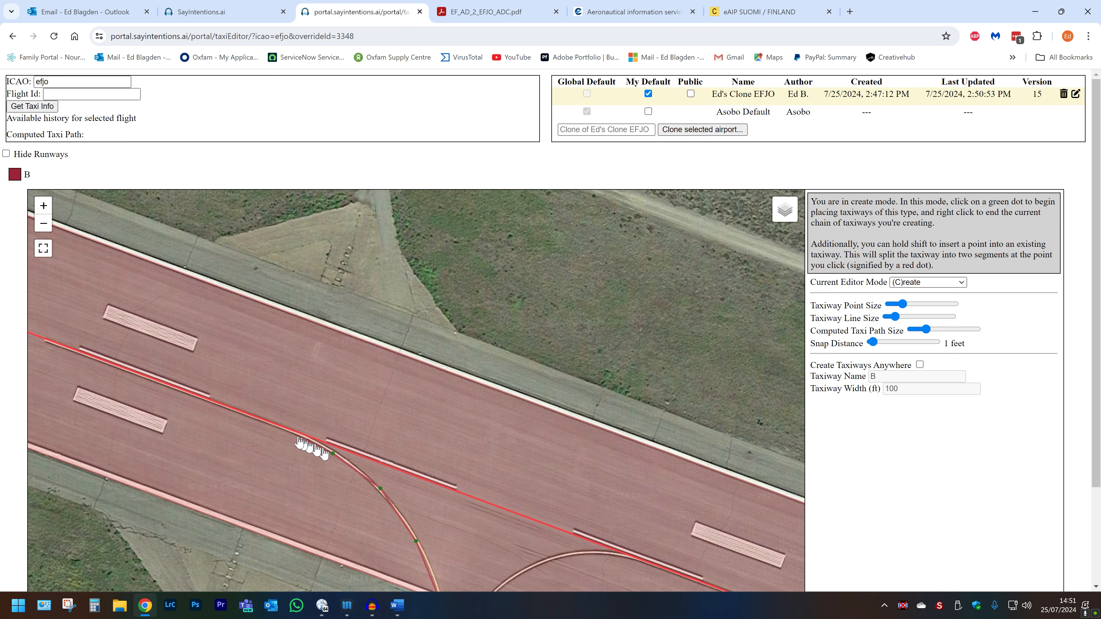
click(224, 410)
click(143, 380)
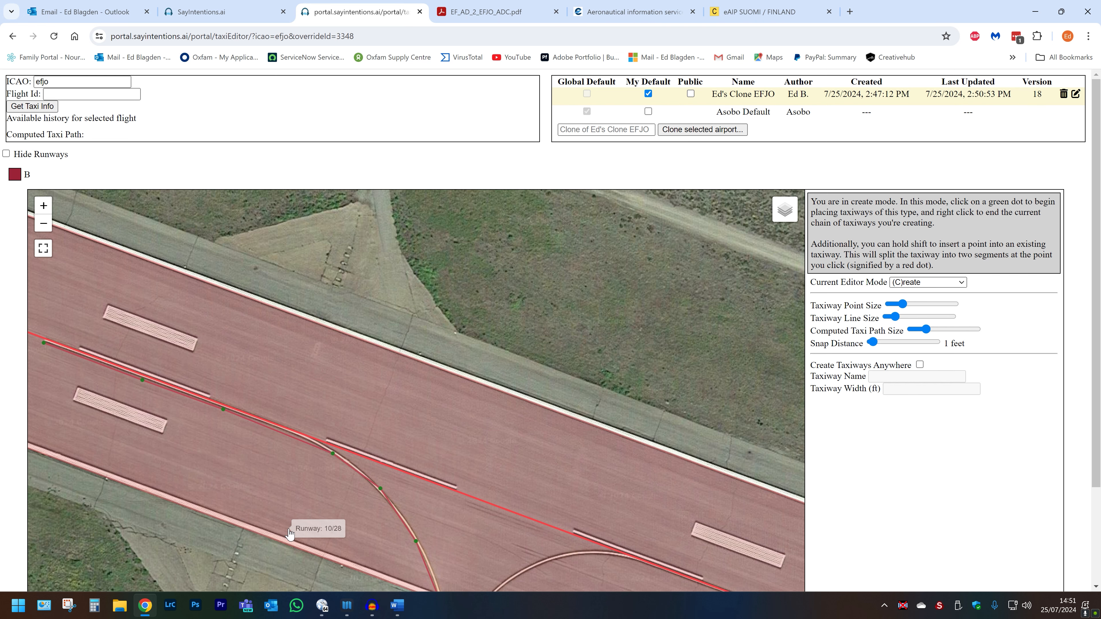
Draw a second chain from the lower junction curving east onto the runway centreline.
drag(288, 529, 241, 377)
scroll(241, 377, up, 1)
scroll(499, 543, down, 2)
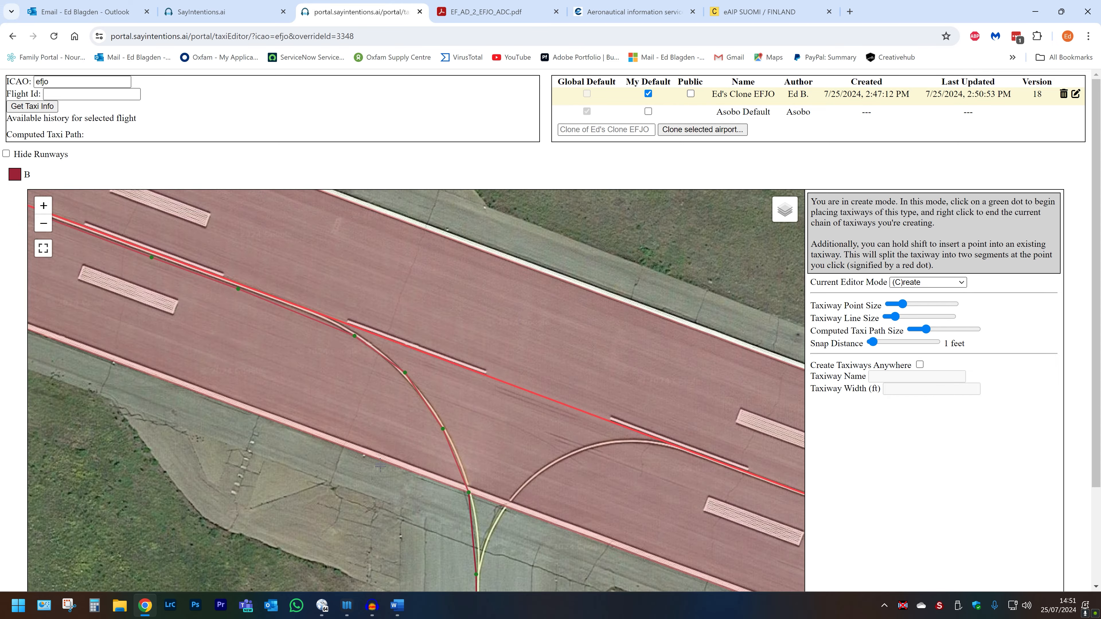
drag(459, 531, 422, 493)
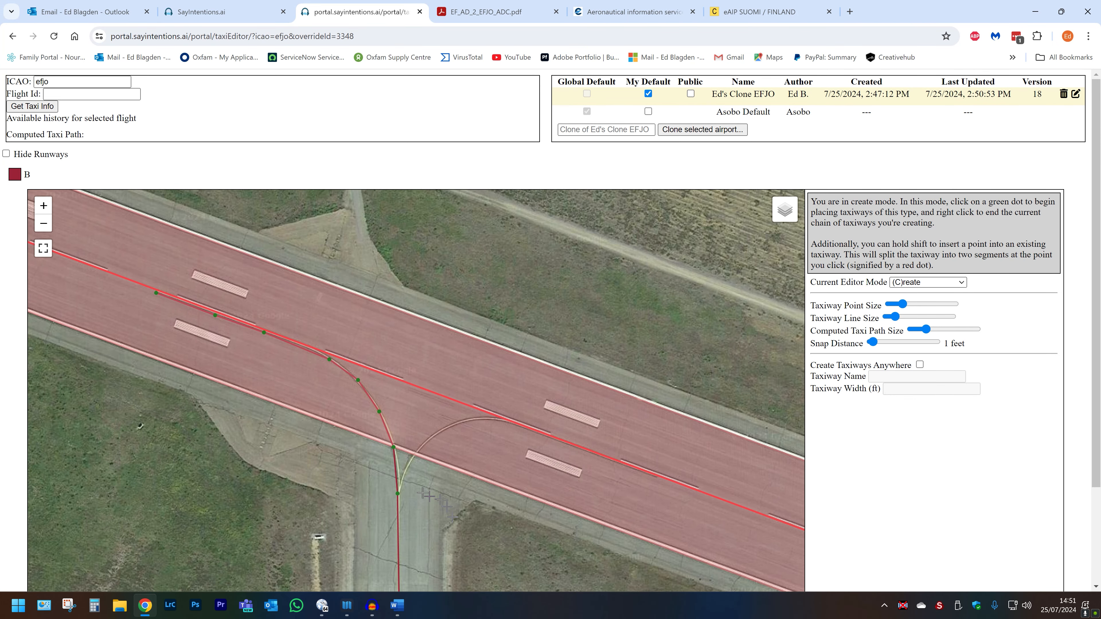
scroll(405, 490, up, 1)
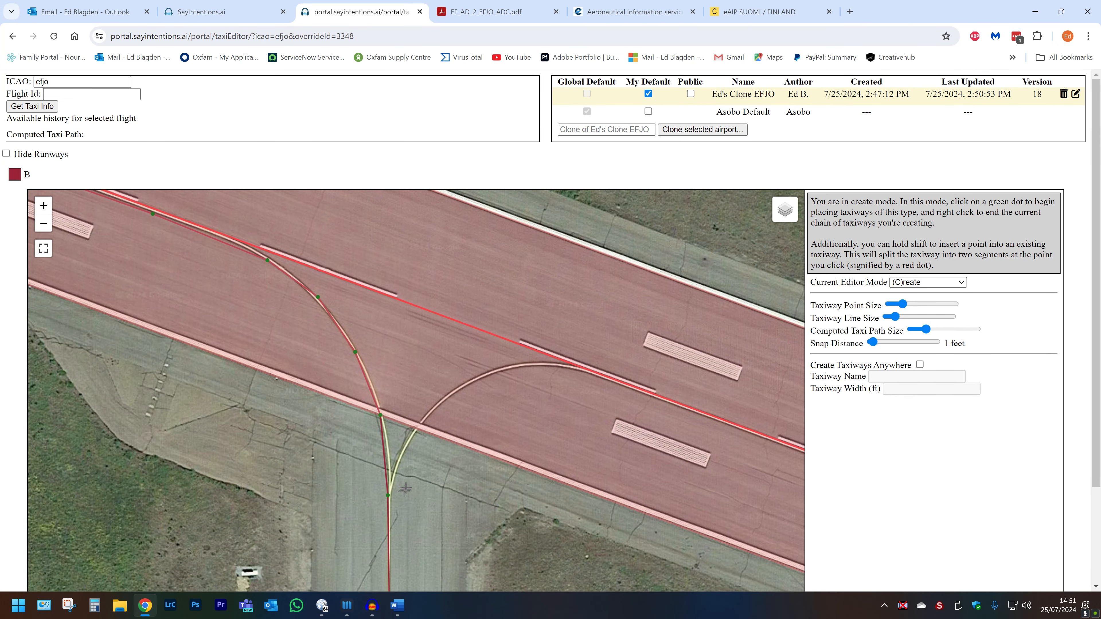
click(388, 495)
click(420, 429)
click(461, 388)
click(513, 369)
click(568, 370)
click(616, 385)
drag(738, 442, 464, 335)
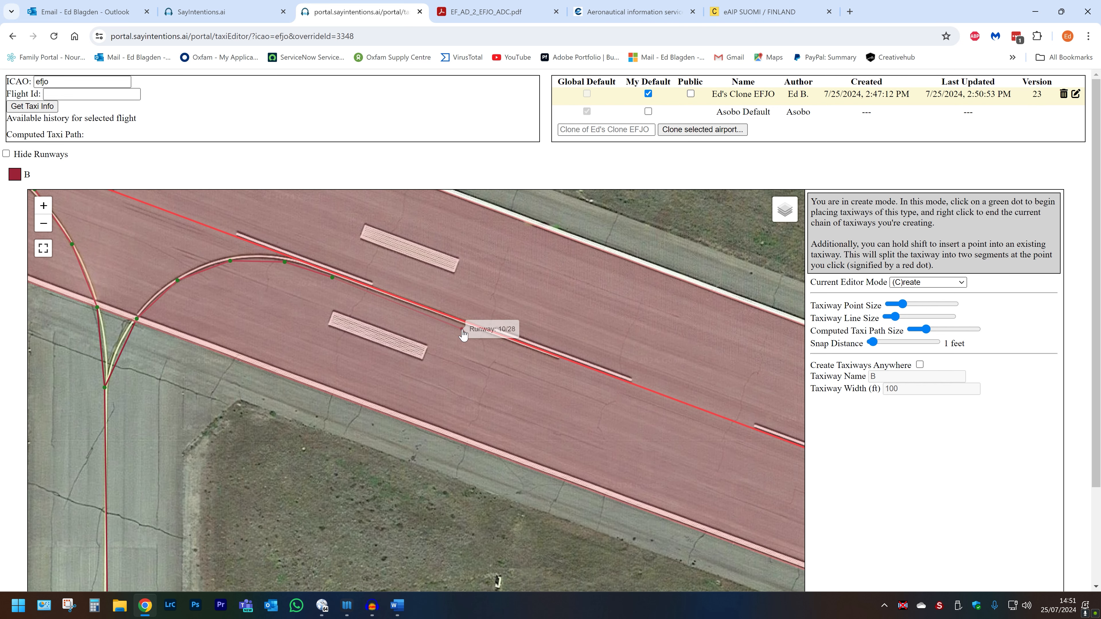
click(557, 367)
Finish the curved runway link and pan back south to the apron.
right_click(557, 368)
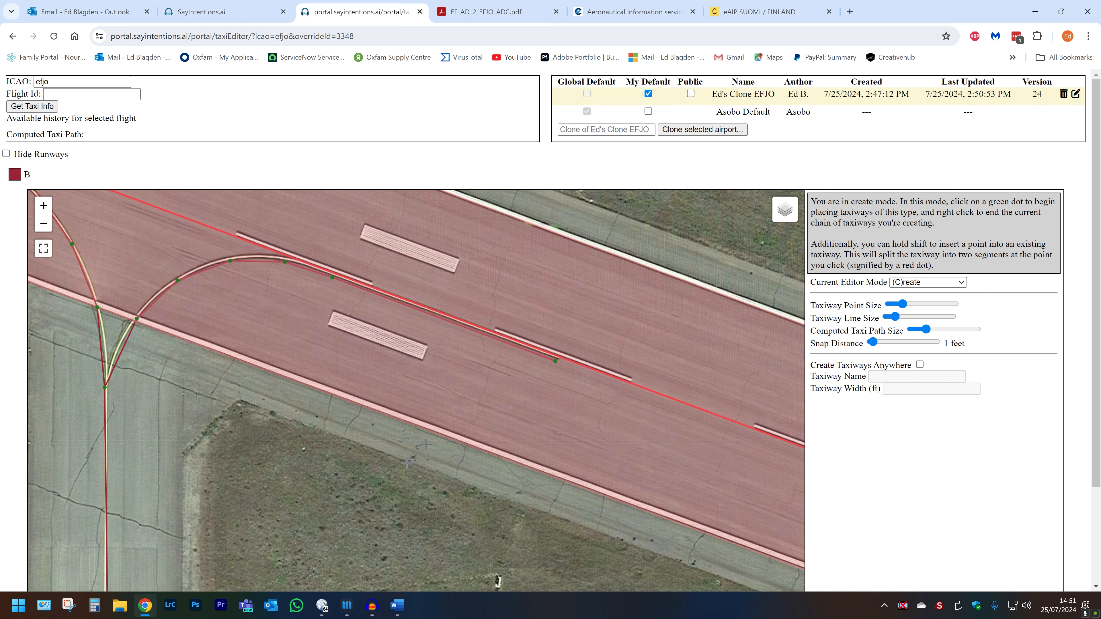
scroll(367, 472, down, 2)
scroll(366, 471, down, 2)
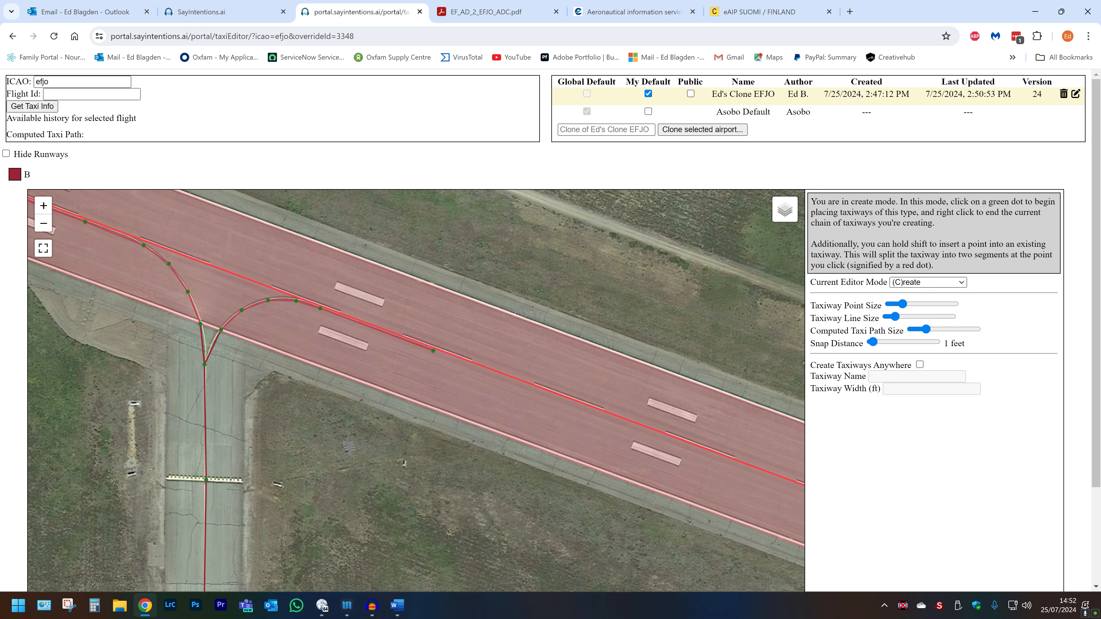
drag(374, 503, 306, 297)
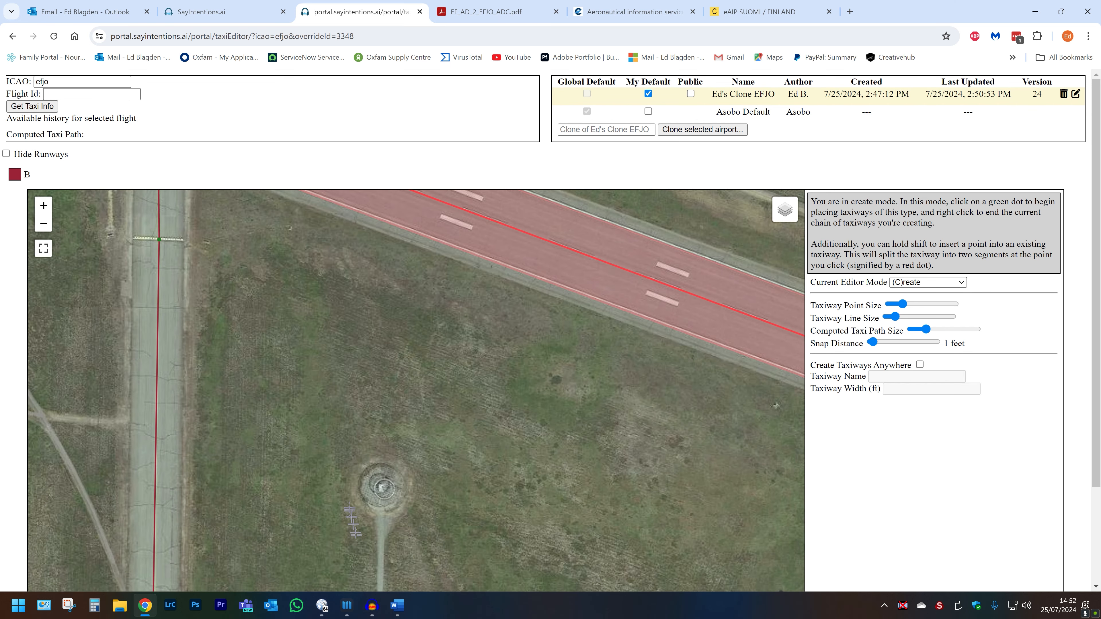
drag(353, 522, 279, 310)
drag(370, 492, 337, 335)
drag(392, 384, 316, 427)
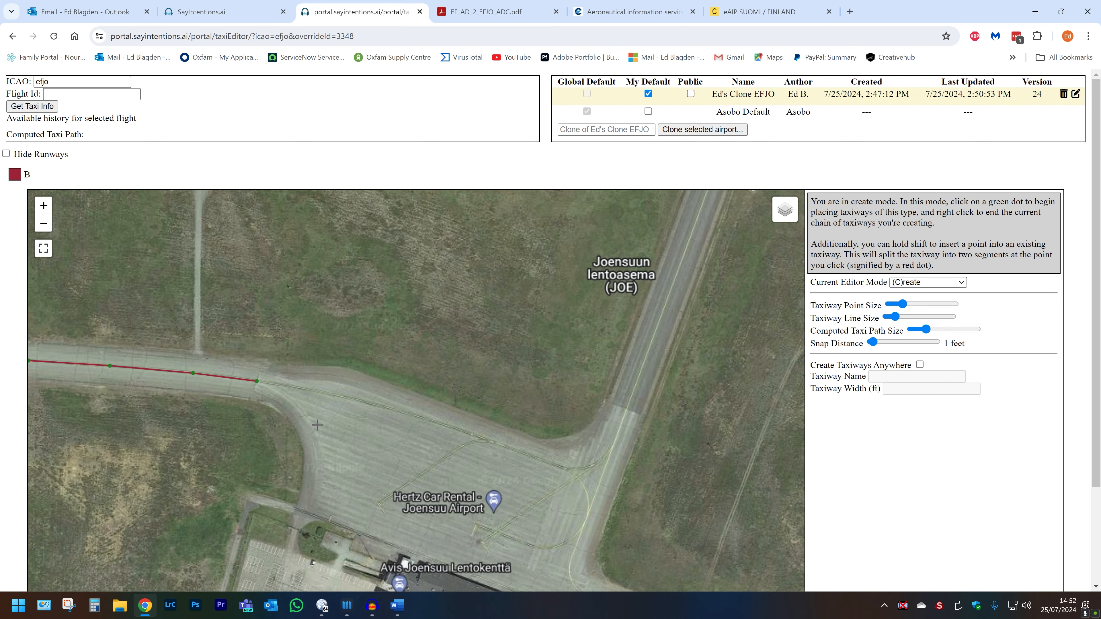
scroll(313, 413, up, 1)
scroll(314, 413, up, 1)
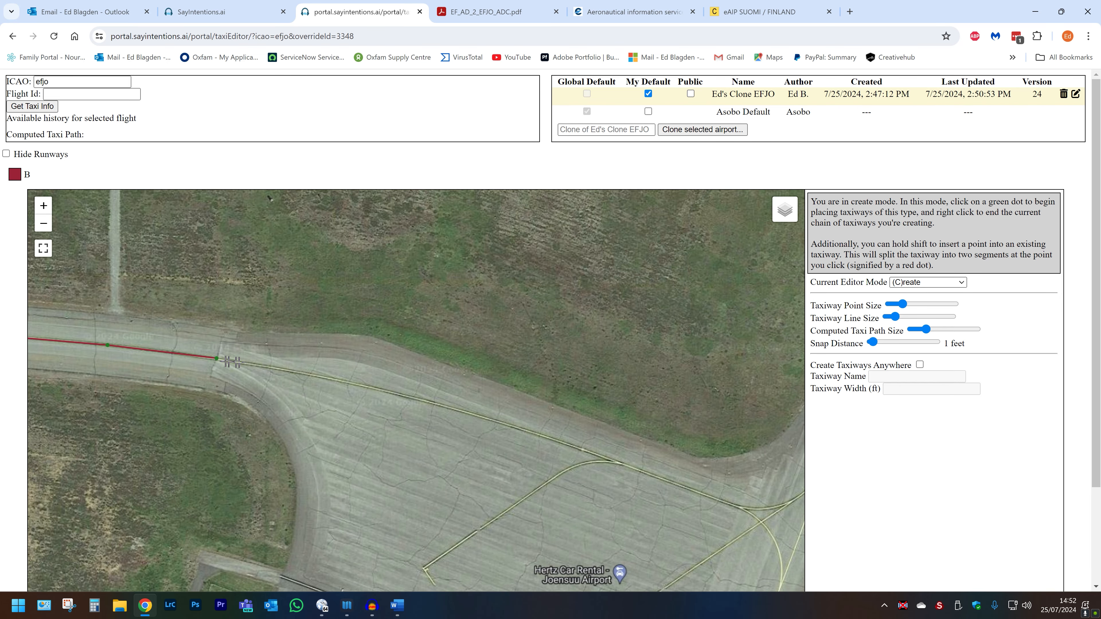
Extend taxiway B from its eastern end one point further east along the apron.
click(216, 359)
click(306, 374)
key(s)
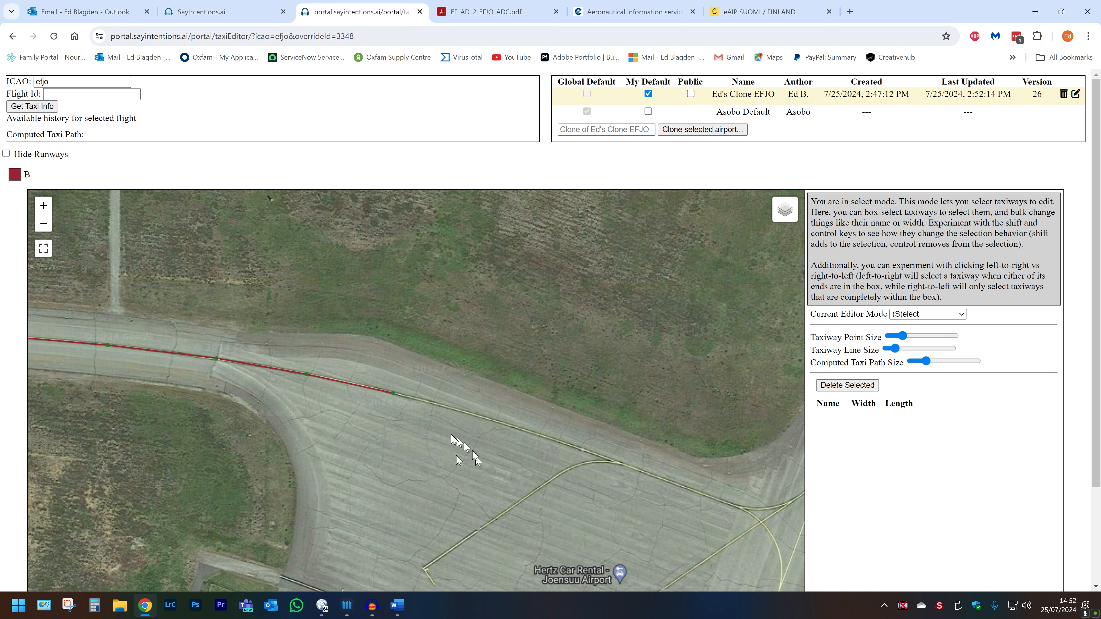
Remove the name B from the two eastern apron-edge segments, leaving them unnamed.
drag(437, 454, 272, 336)
double_click(972, 385)
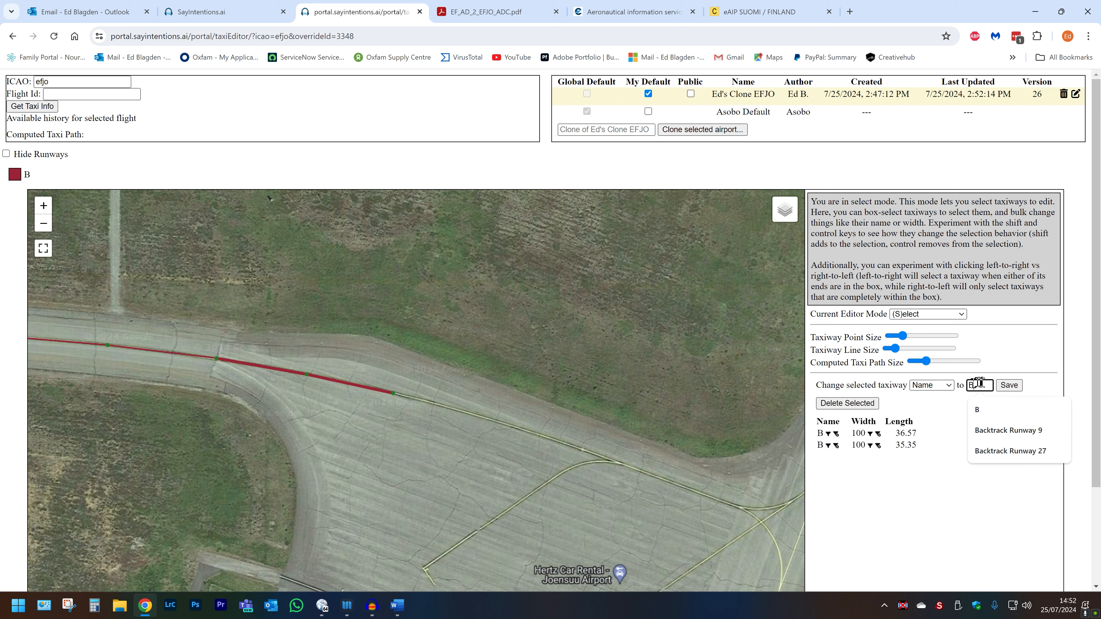
key(BackSpace)
click(1009, 386)
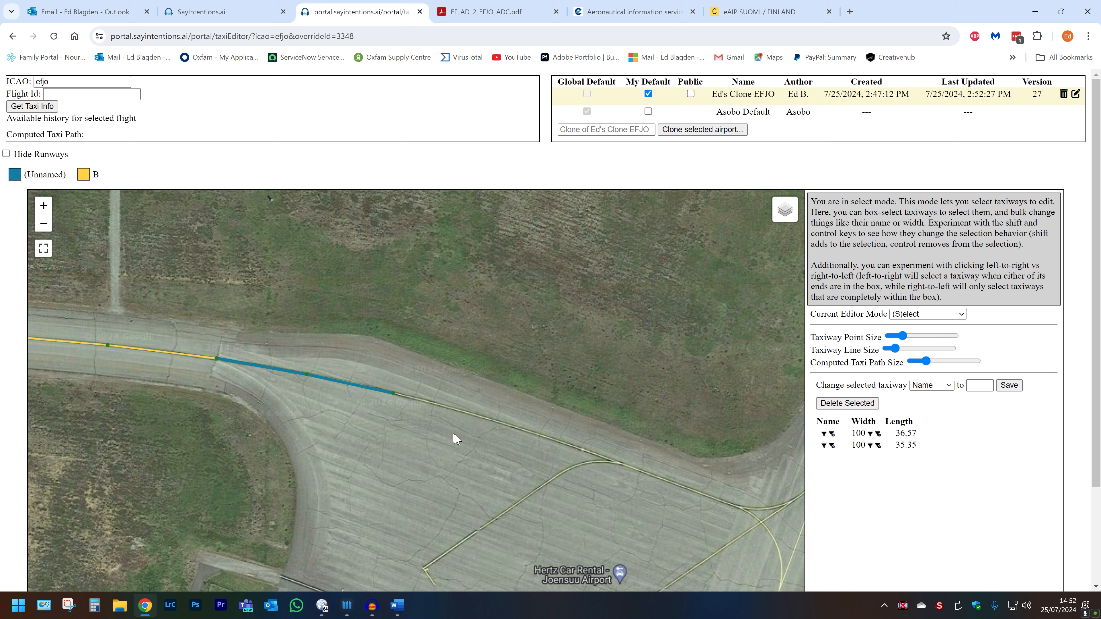
key(s)
click(396, 399)
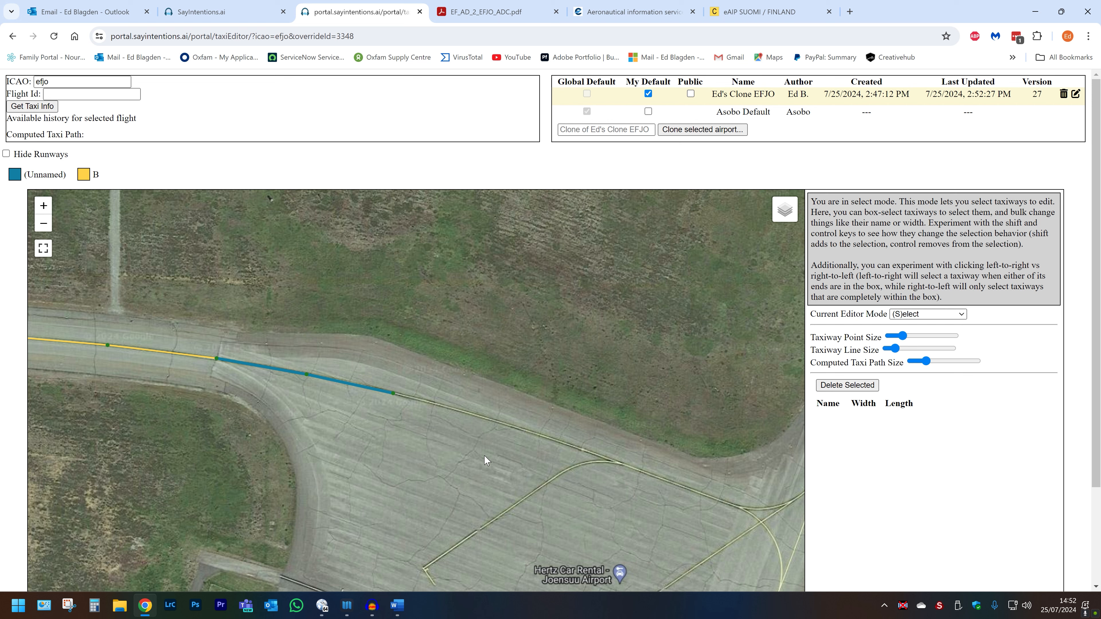
key(c)
Start a new taxiway at the unnamed segment's end and trace the apron edge eastward.
click(393, 394)
click(544, 436)
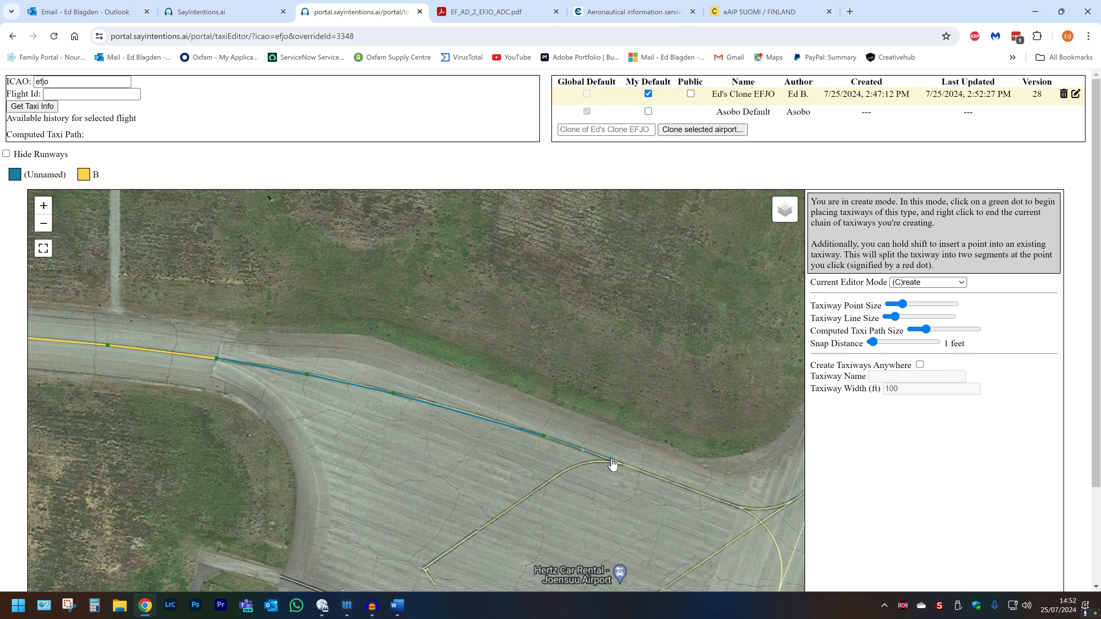
click(620, 463)
click(740, 509)
drag(740, 512, 518, 463)
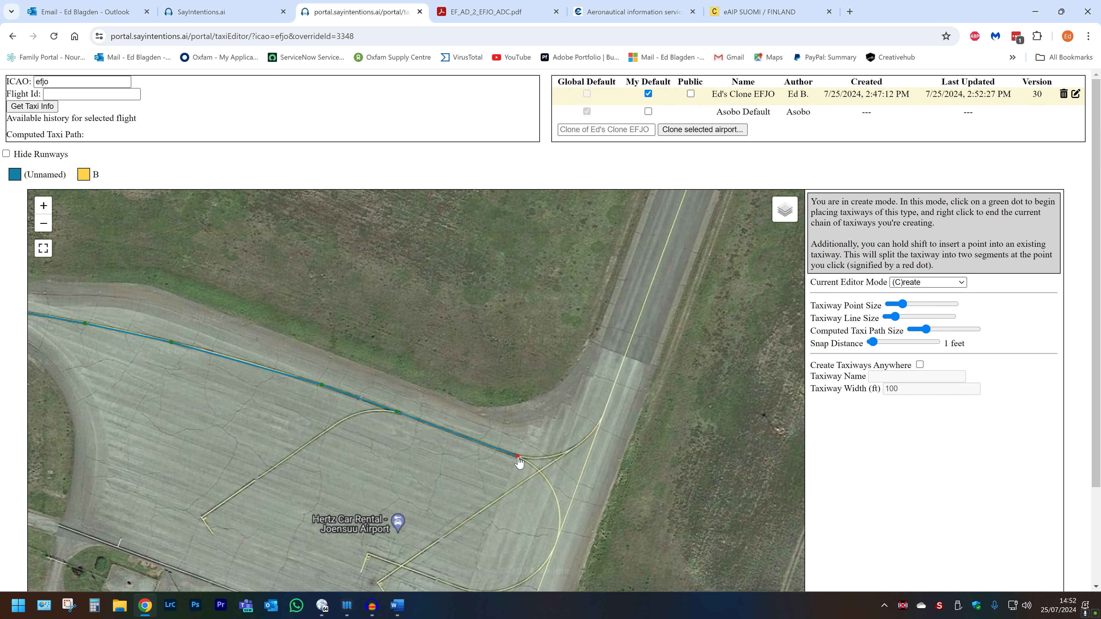
Curve the new taxiway north and continue it up the centreline toward the runway.
click(543, 459)
click(568, 454)
click(584, 441)
drag(603, 427, 535, 582)
click(534, 577)
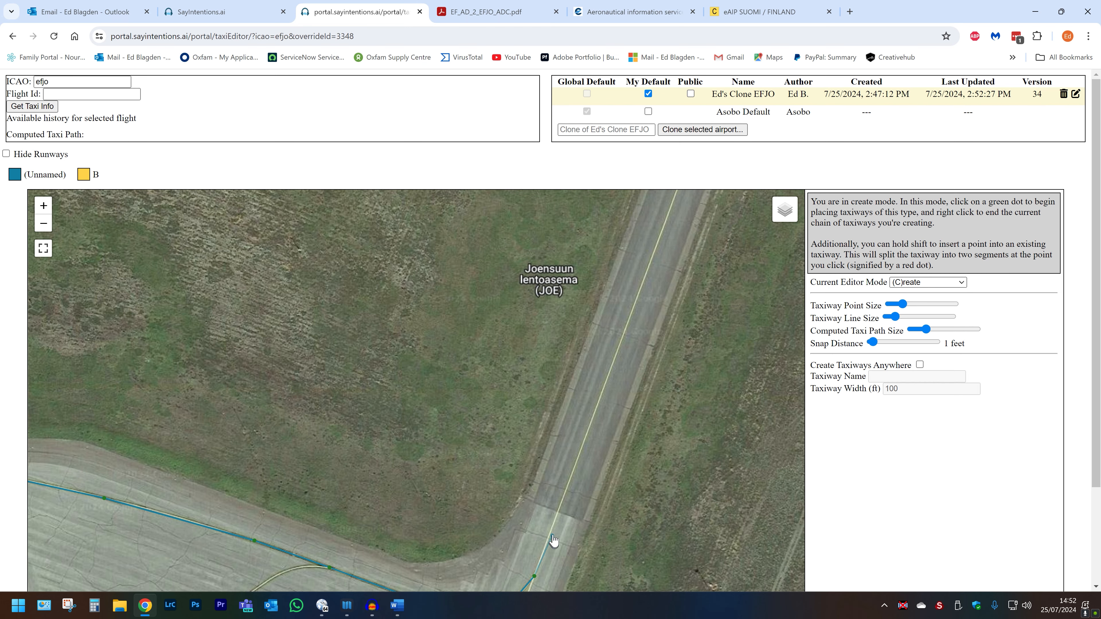
click(558, 513)
drag(425, 486, 516, 352)
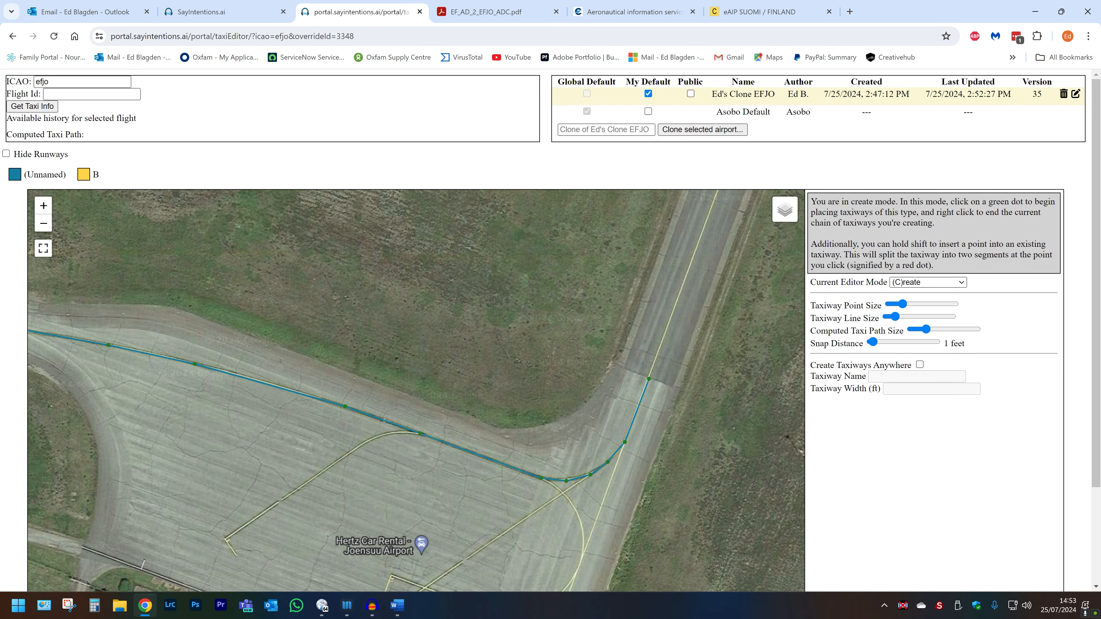
Check the new taxiway against the aerodrome chart PDF and return to the map.
click(455, 13)
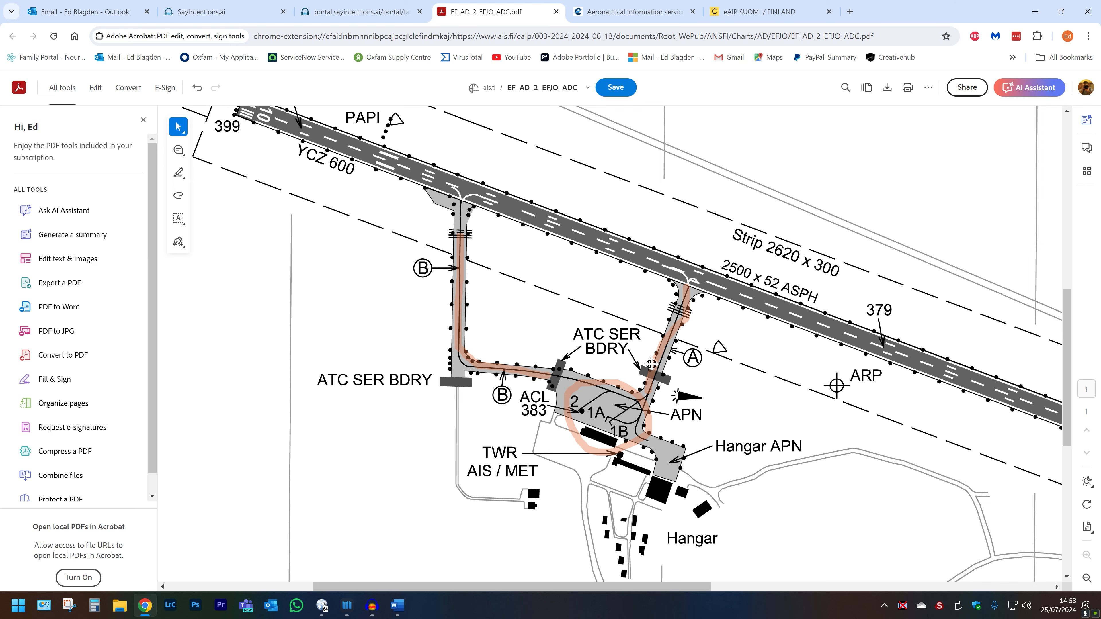
click(360, 13)
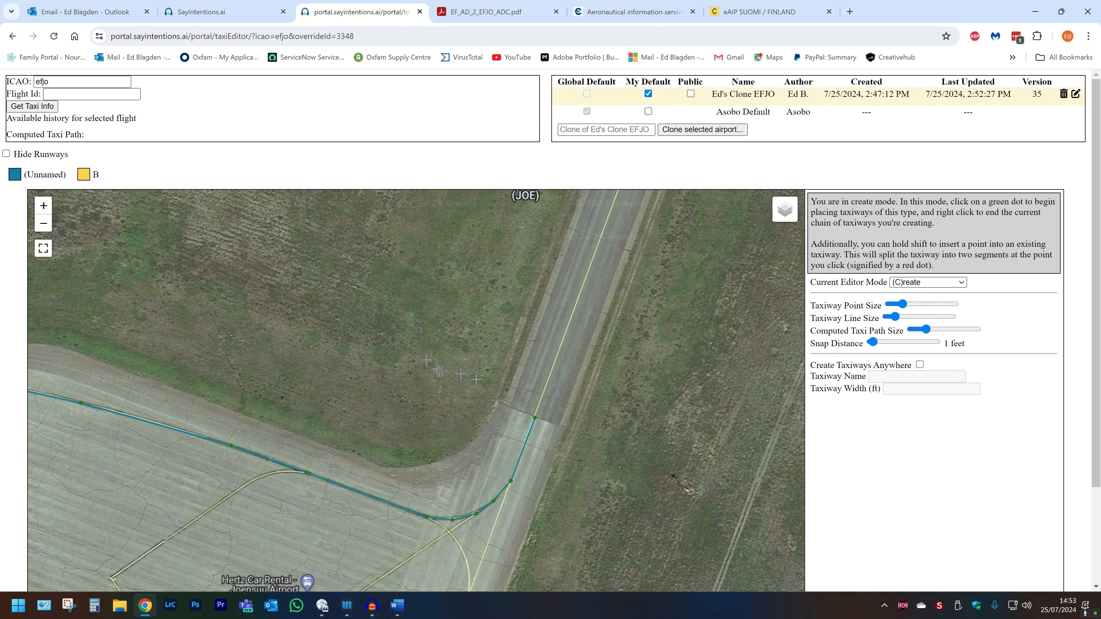
scroll(477, 380, down, 1)
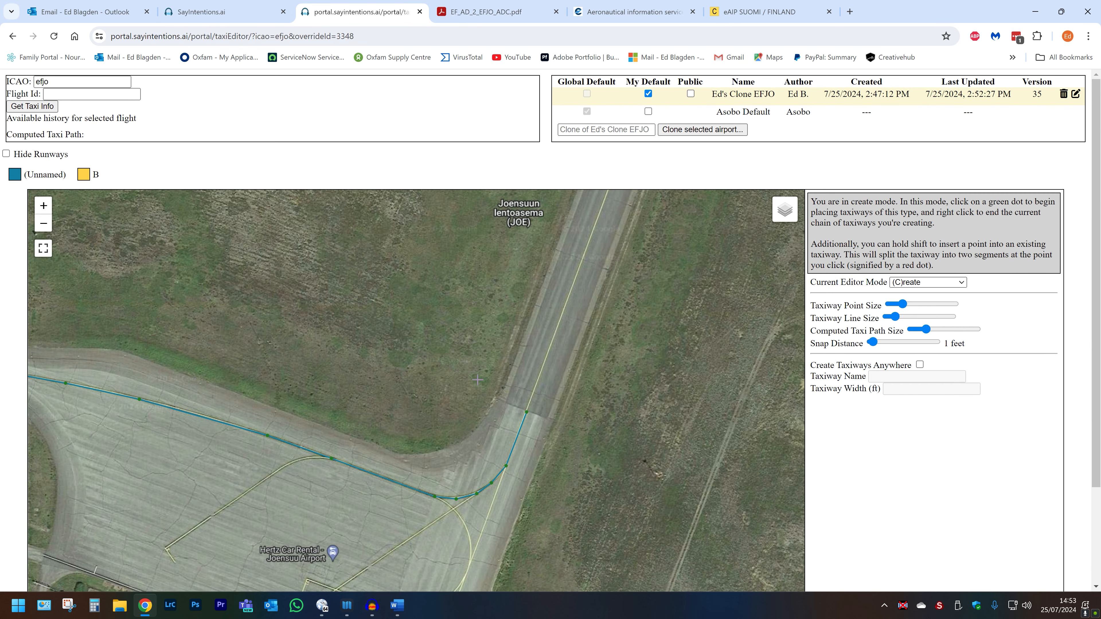
Draw a short centreline segment toward the runway and name it taxiway A.
click(527, 413)
click(557, 330)
key(s)
drag(545, 323, 589, 364)
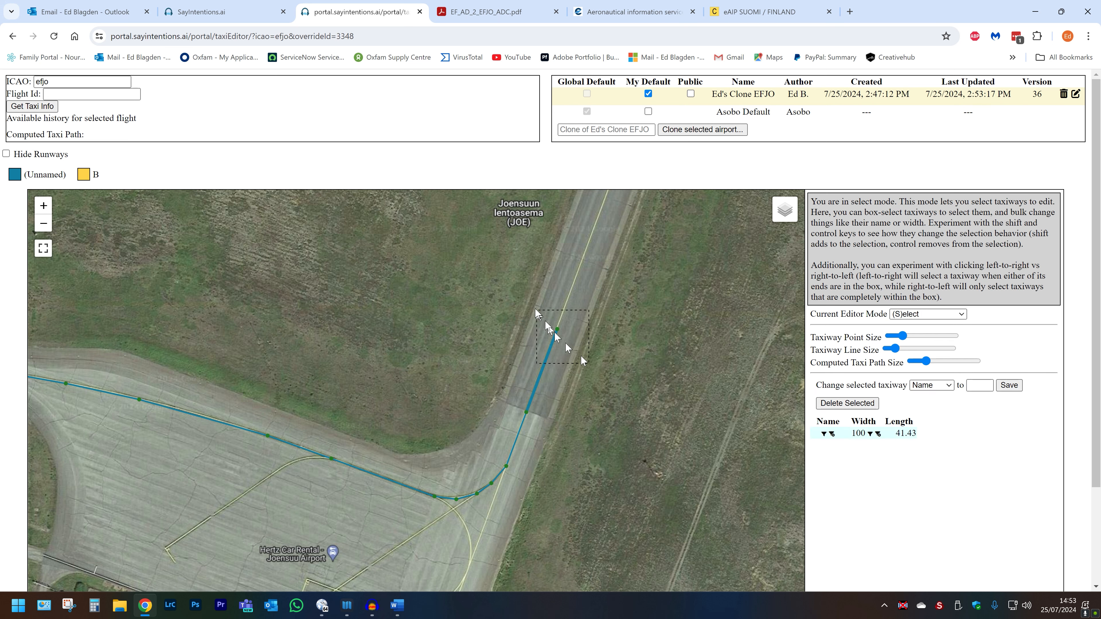
click(974, 384)
text(A)
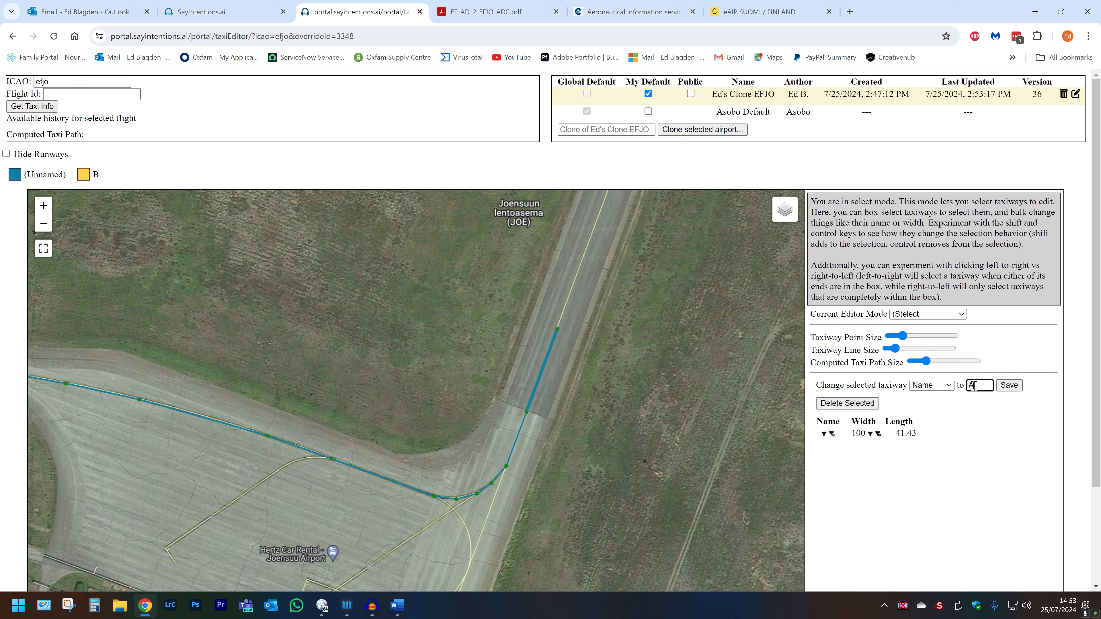
click(1009, 385)
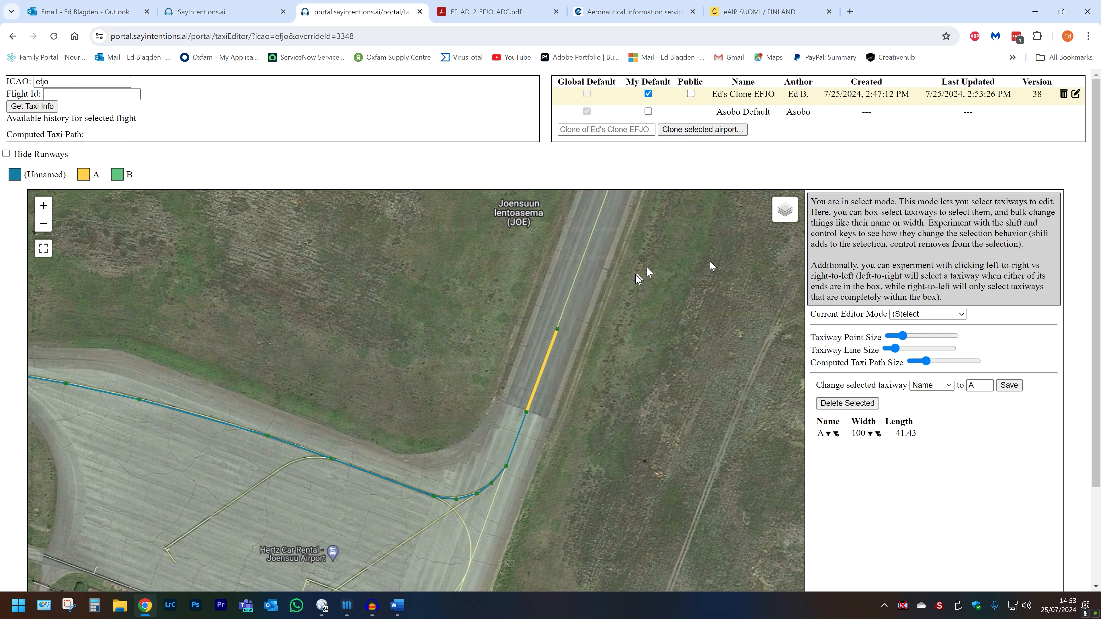
scroll(602, 382, down, 1)
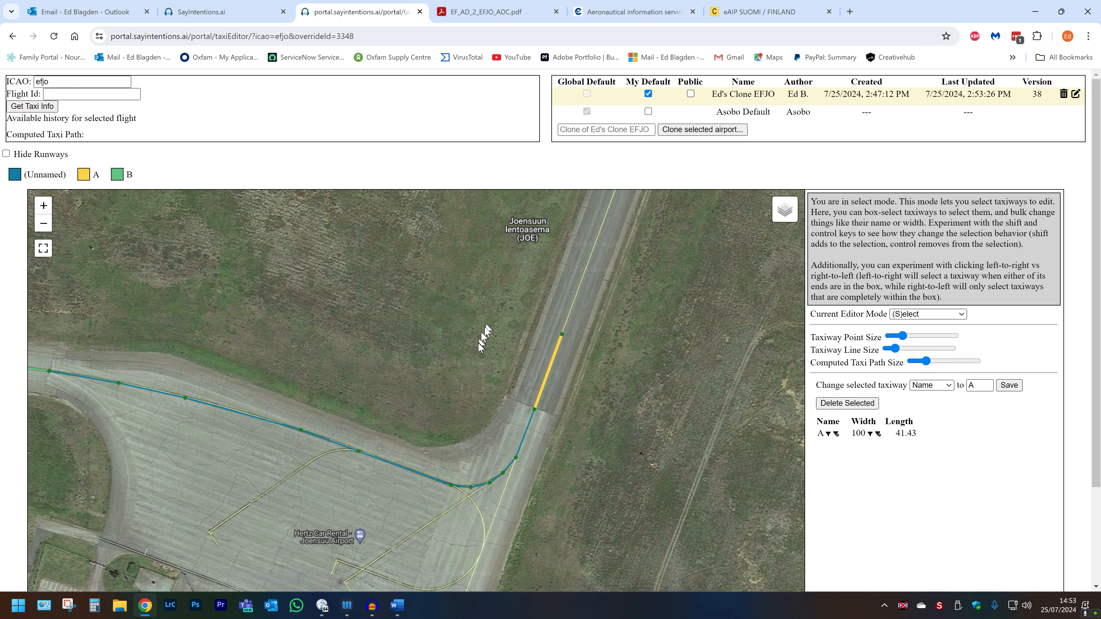
Move taxiway A's end point up to the runway hold bar.
key(c)
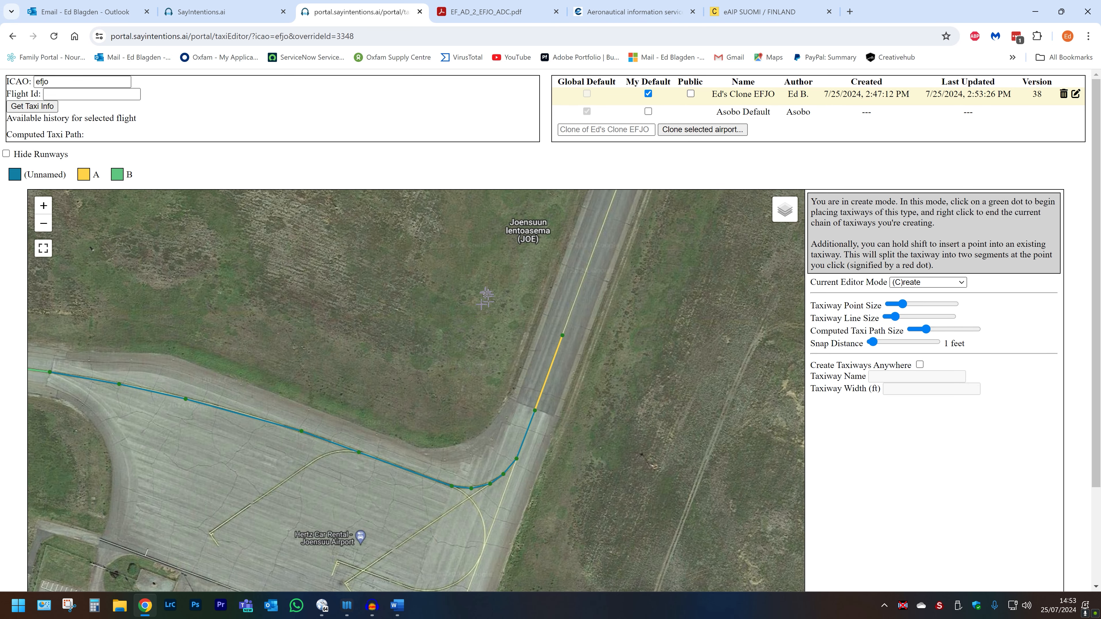
drag(479, 331, 451, 405)
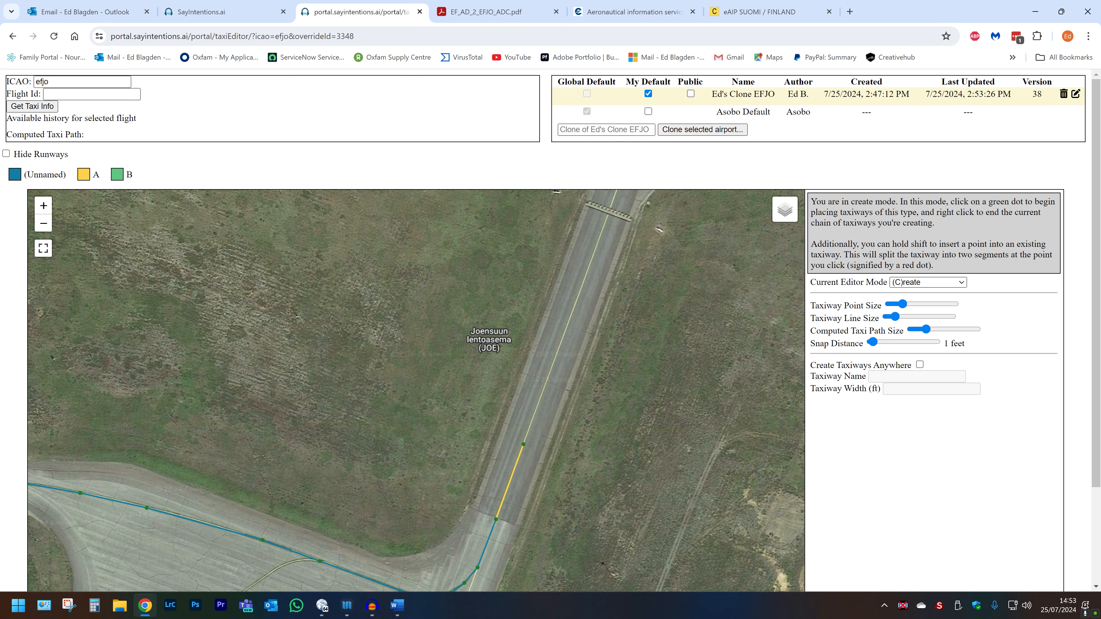
key(m)
drag(523, 444, 403, 523)
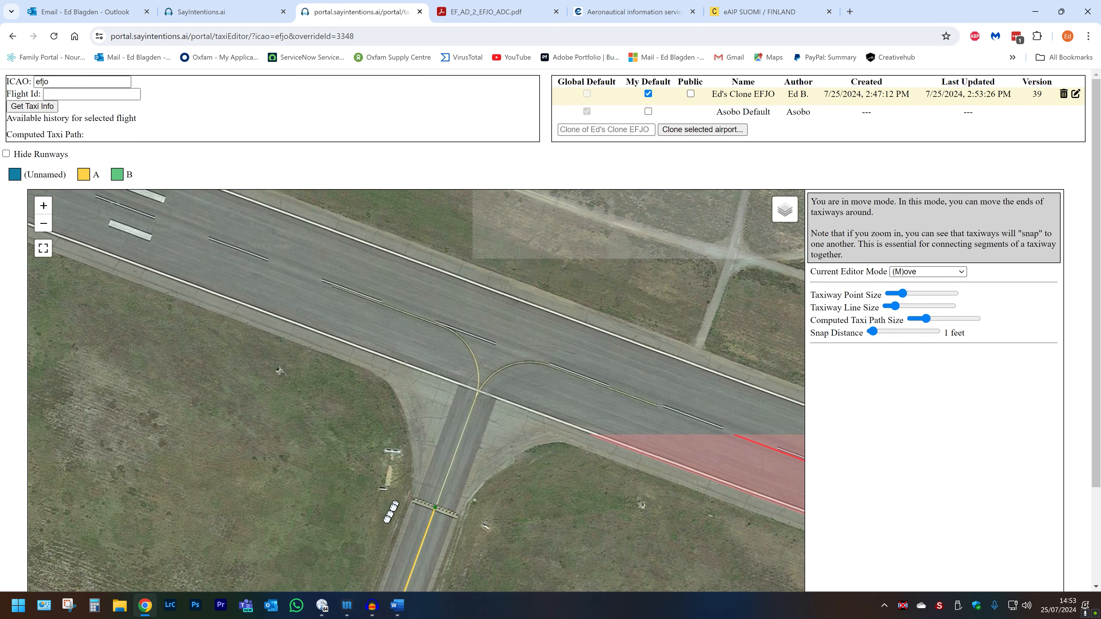
Extend taxiway A from the hold bar in a left curve onto the runway centreline, running west.
key(c)
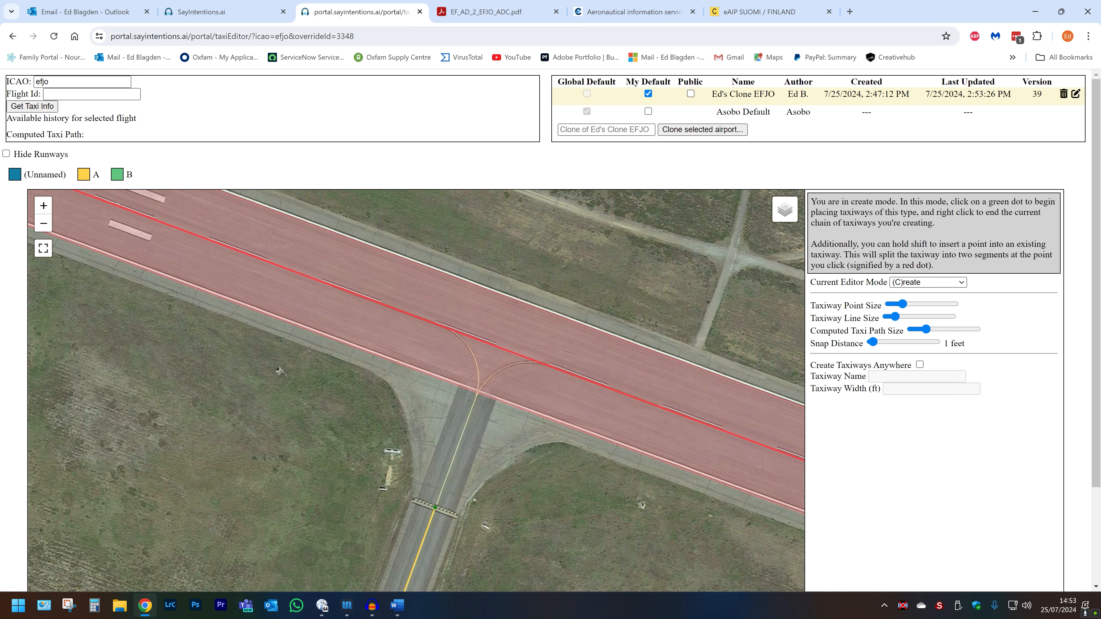
click(435, 509)
click(478, 393)
scroll(477, 375, up, 3)
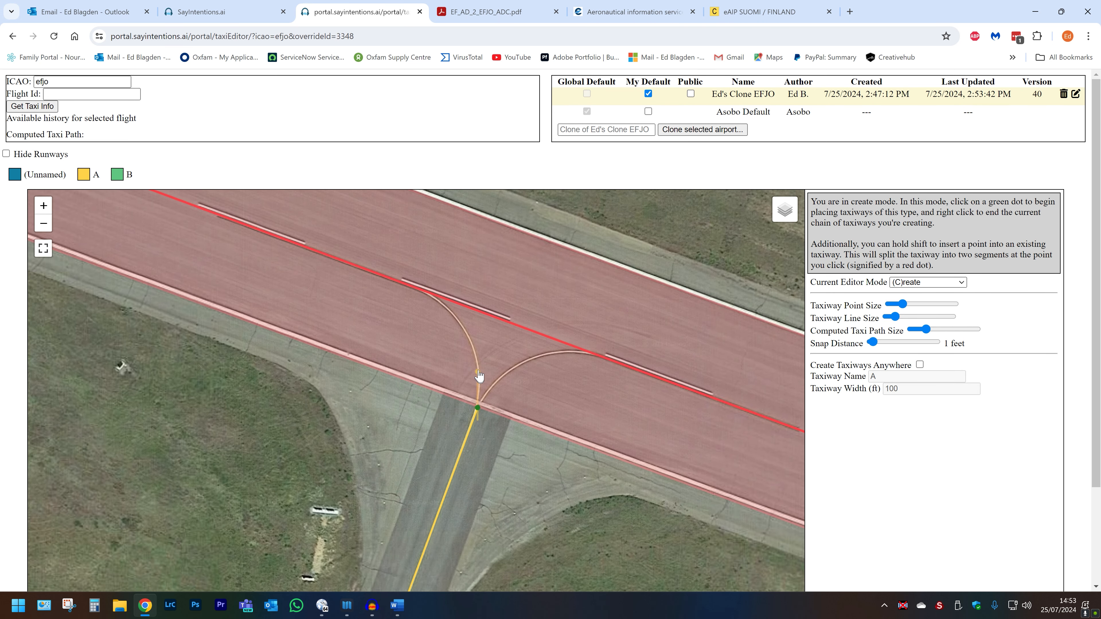
click(476, 362)
click(461, 322)
click(435, 302)
click(400, 287)
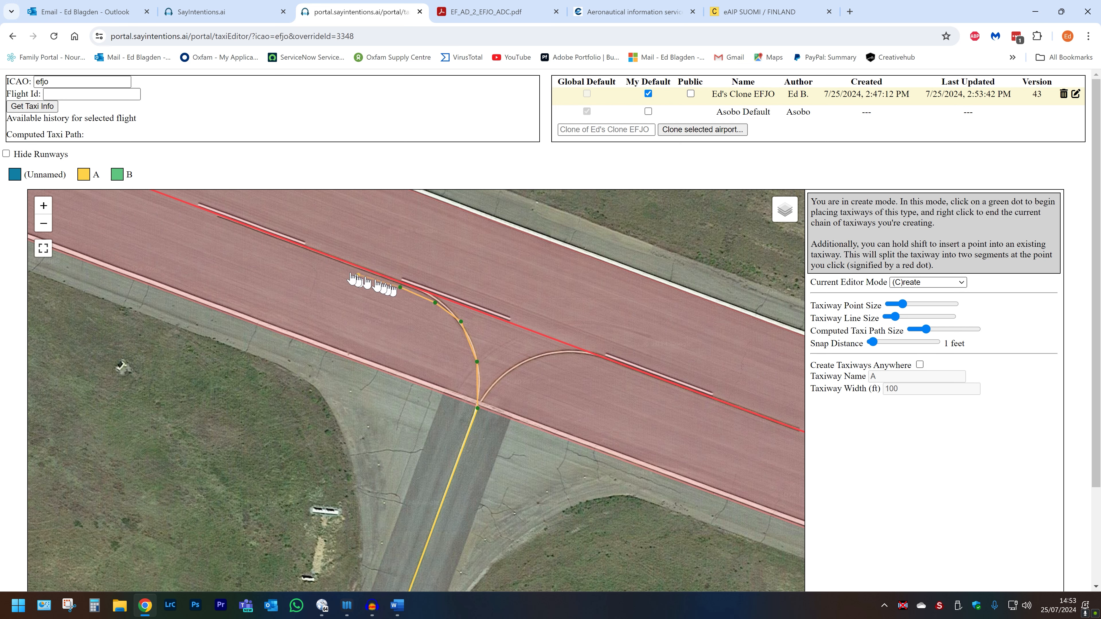
click(216, 218)
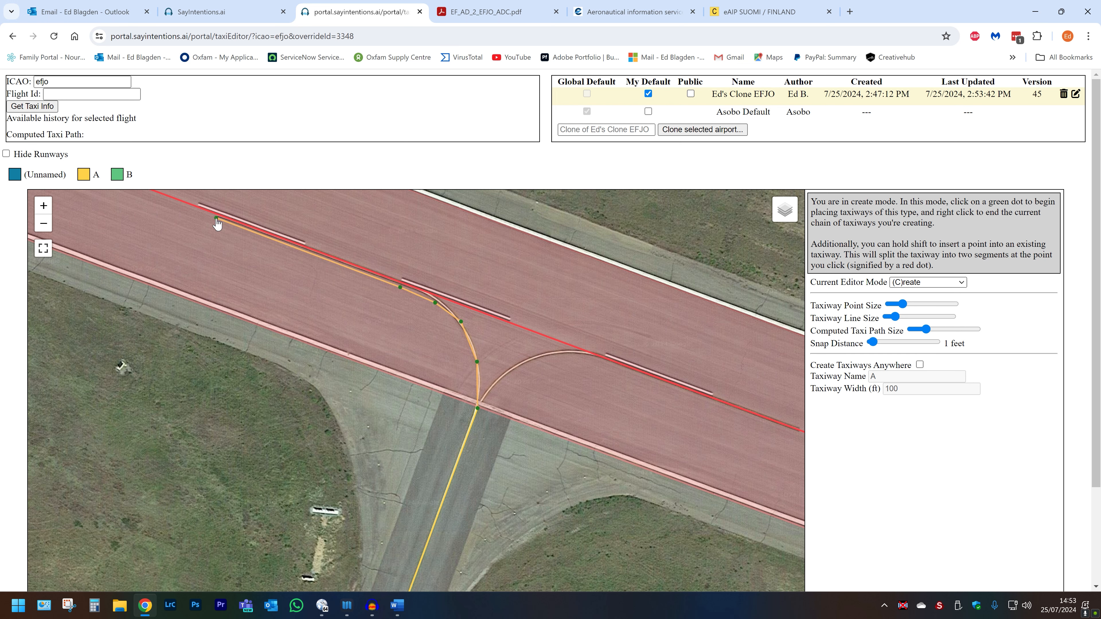
right_click(216, 219)
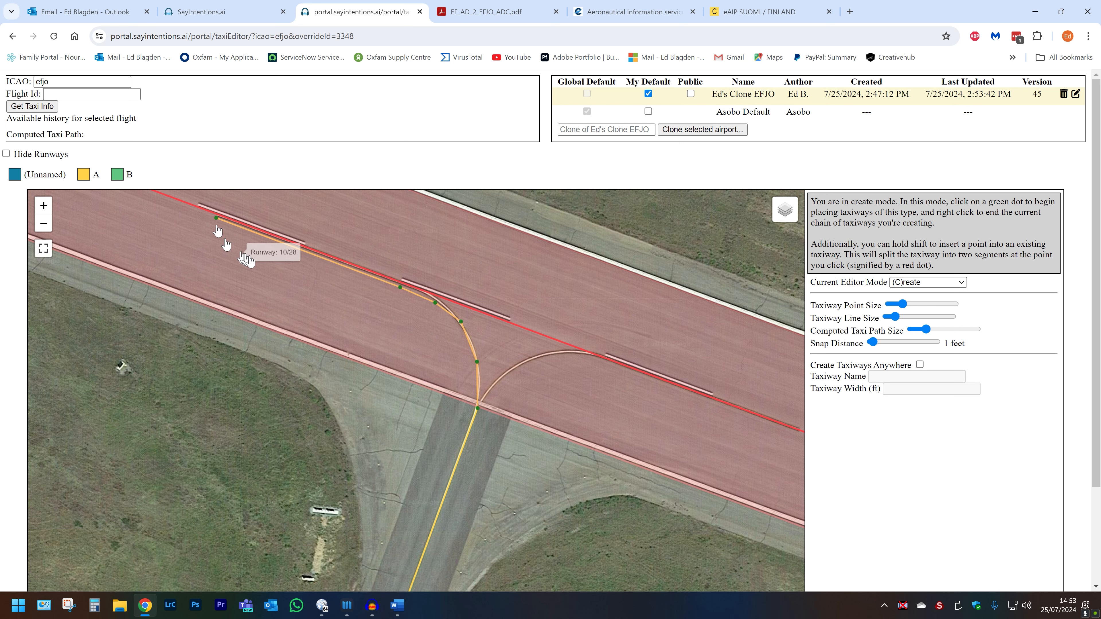
Add a second branch from the runway-edge point curving right along the centreline.
click(478, 410)
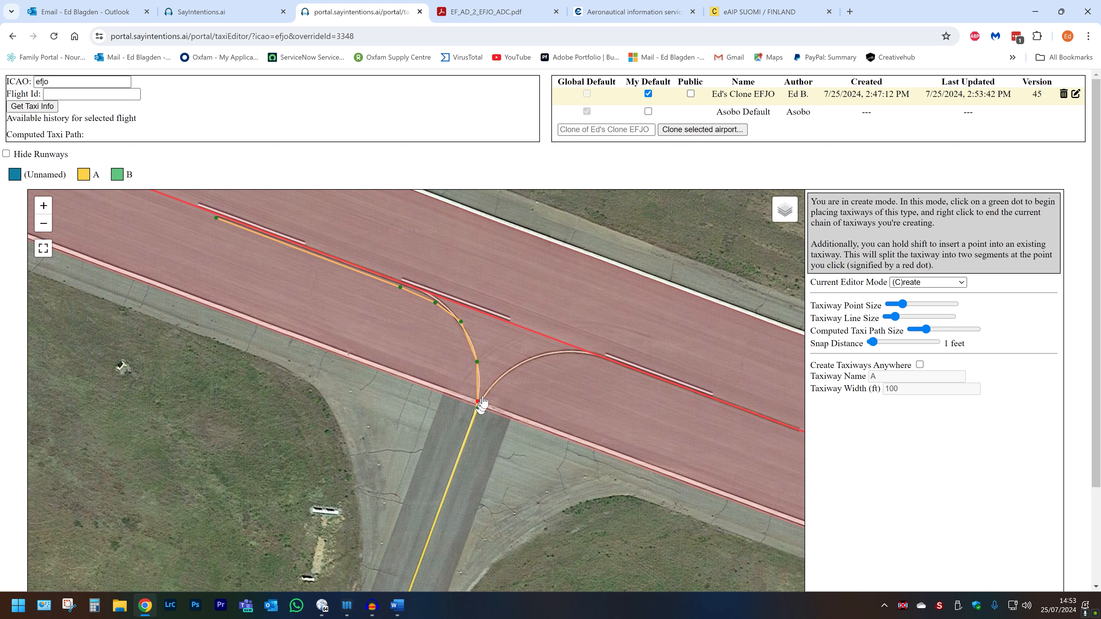
click(500, 377)
click(535, 358)
click(566, 354)
click(639, 358)
right_click(641, 363)
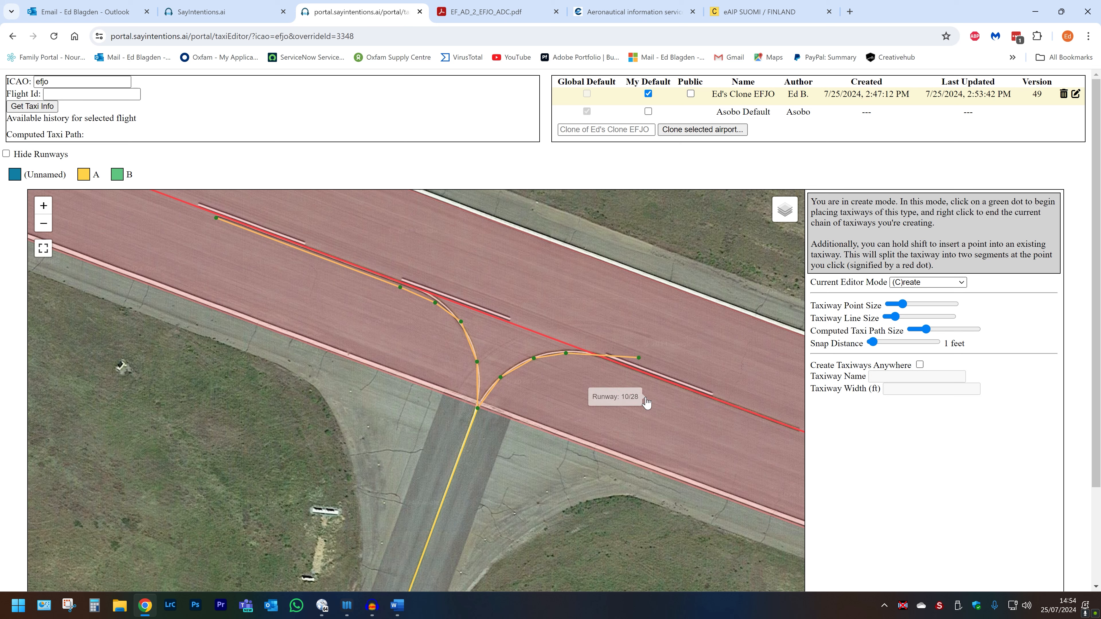
Switch the editor to view mode from the modes list.
click(922, 283)
click(922, 289)
click(920, 288)
click(912, 298)
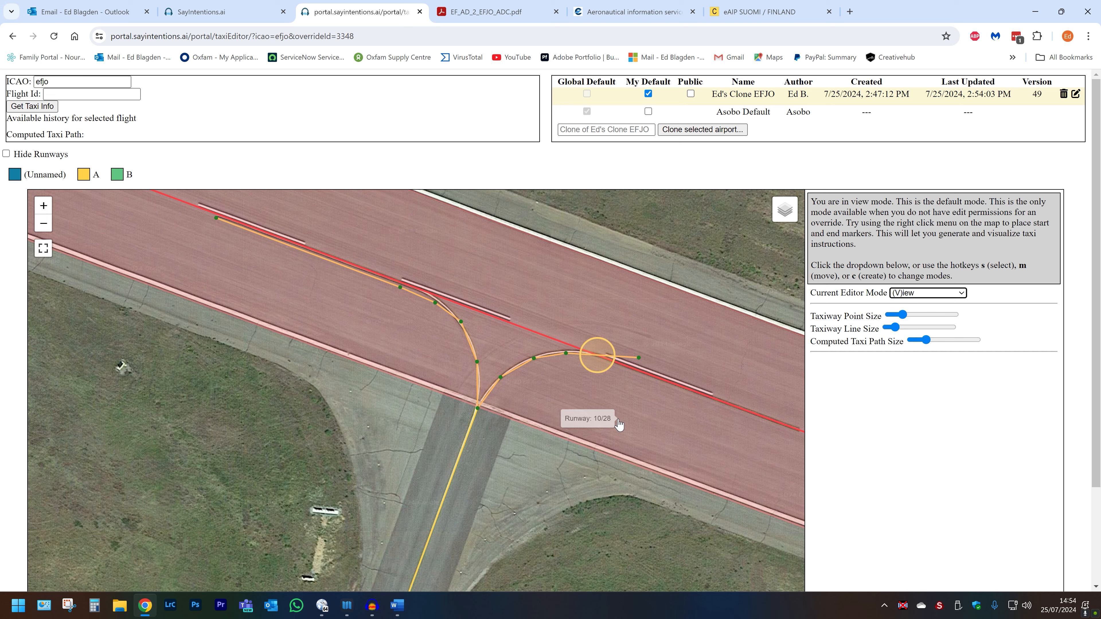
Pull the right branch's end point back left and start a new taxiway A chain from it.
key(m)
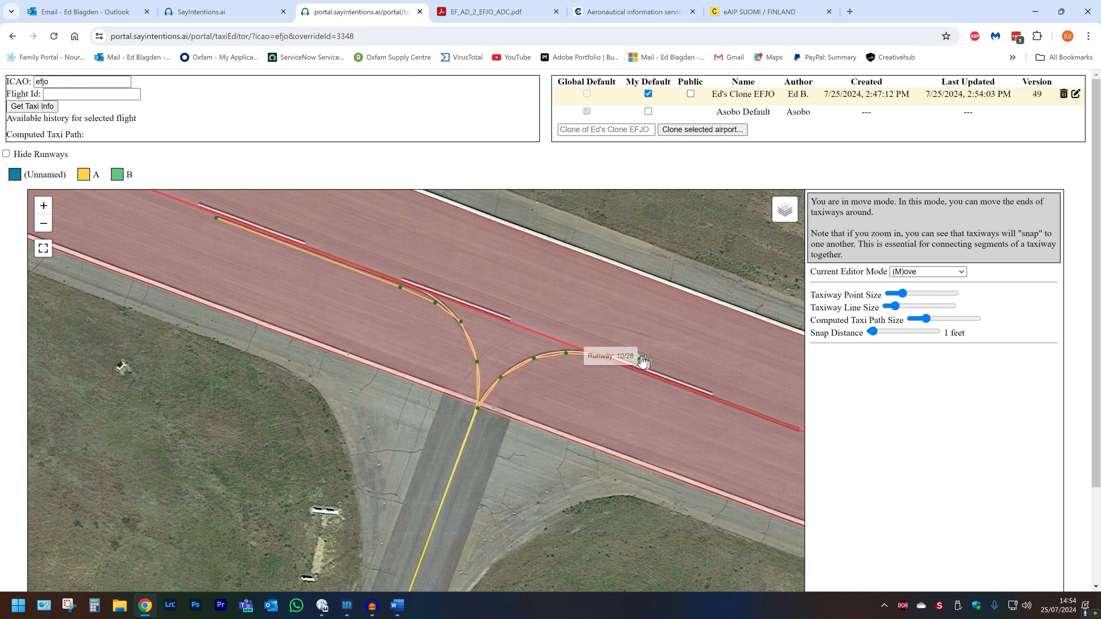
drag(640, 358, 596, 360)
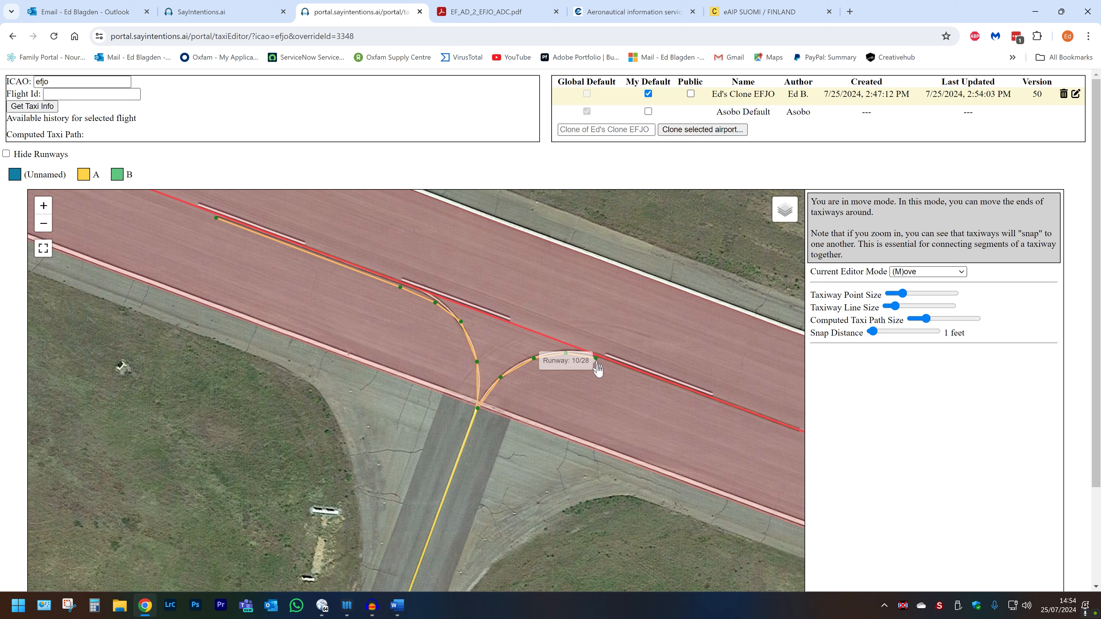
key(c)
click(596, 359)
drag(746, 424, 525, 372)
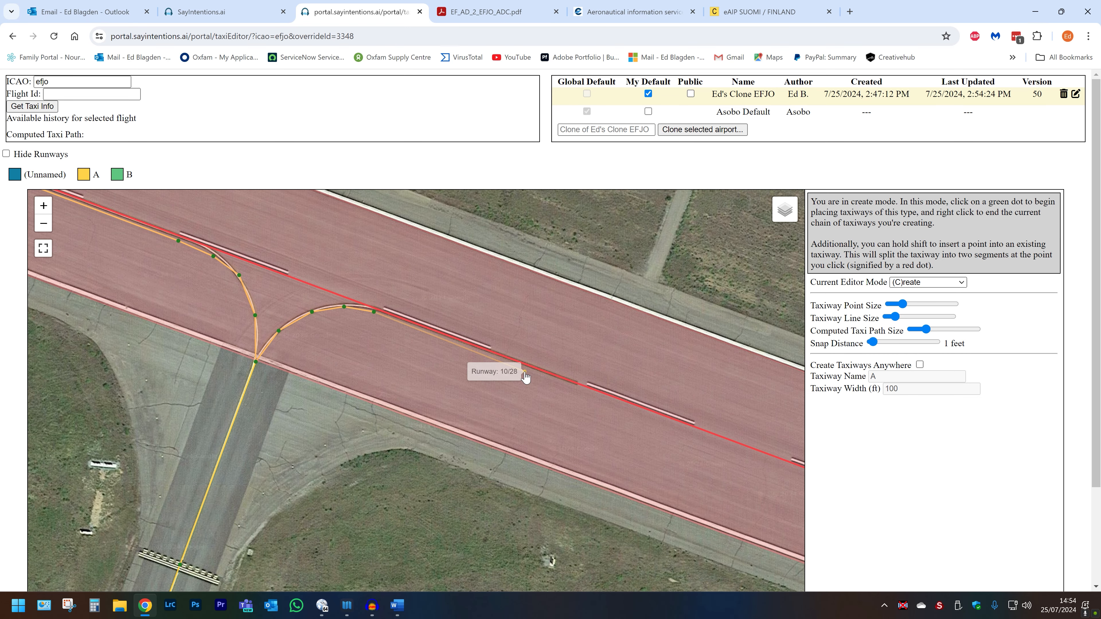
Fix the new segment's end on the runway centreline, then bring the apron into view.
click(489, 356)
scroll(473, 434, down, 3)
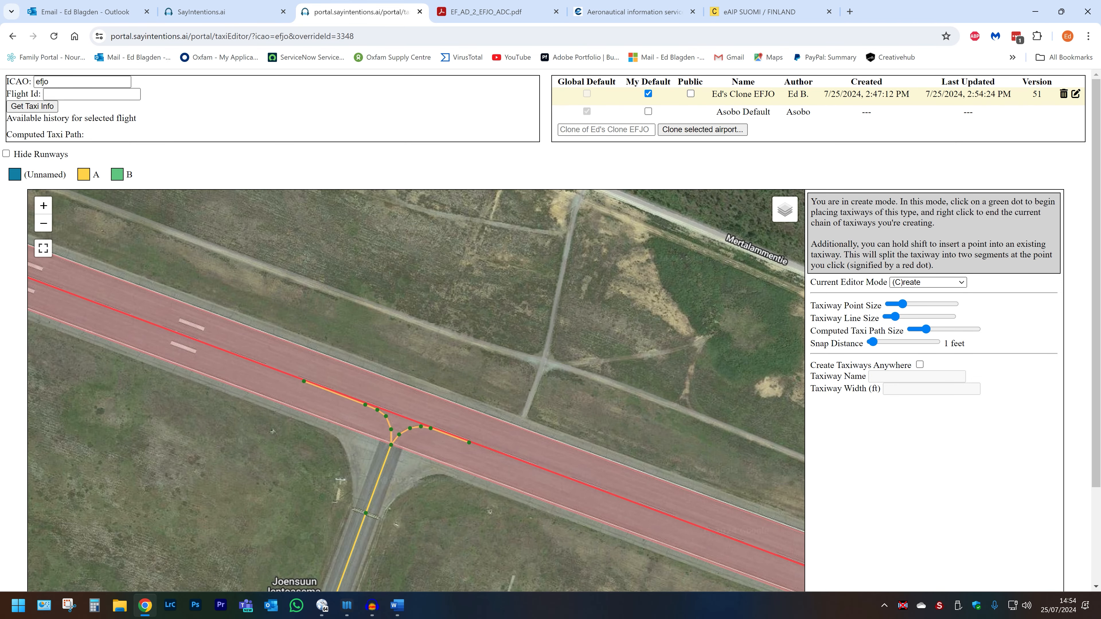
scroll(165, 480, down, 1)
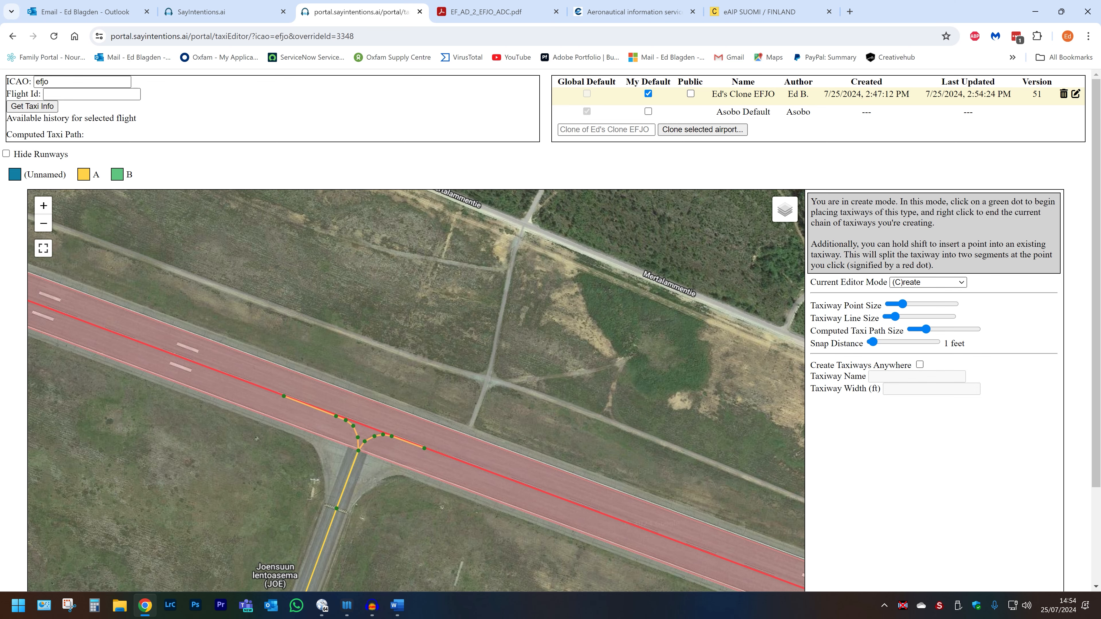
drag(321, 534, 701, 160)
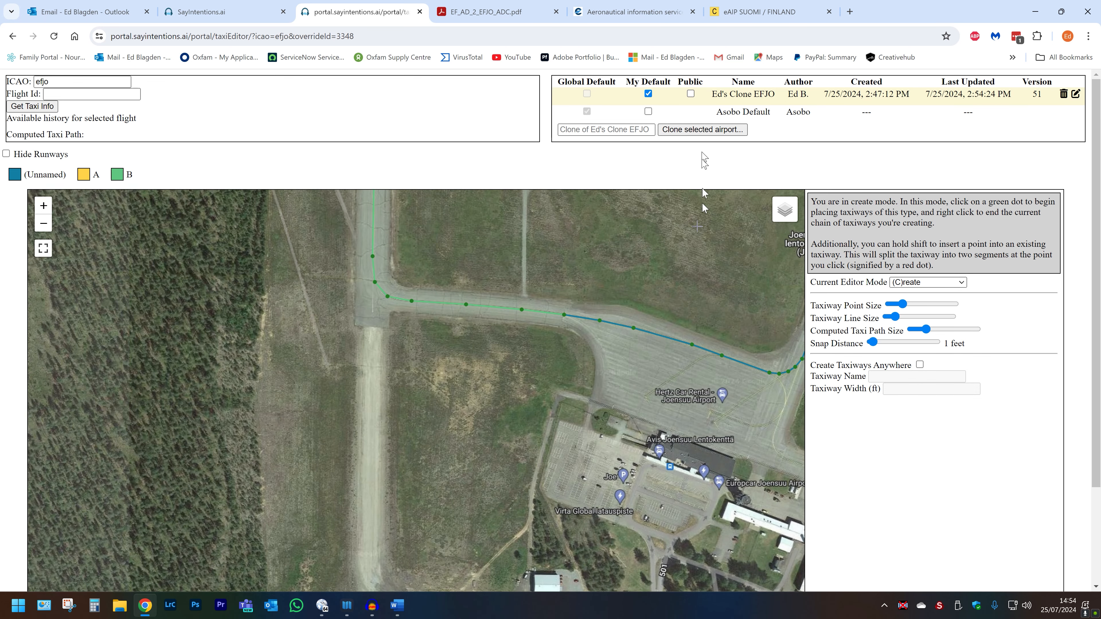
scroll(658, 377, up, 1)
scroll(658, 377, up, 1)
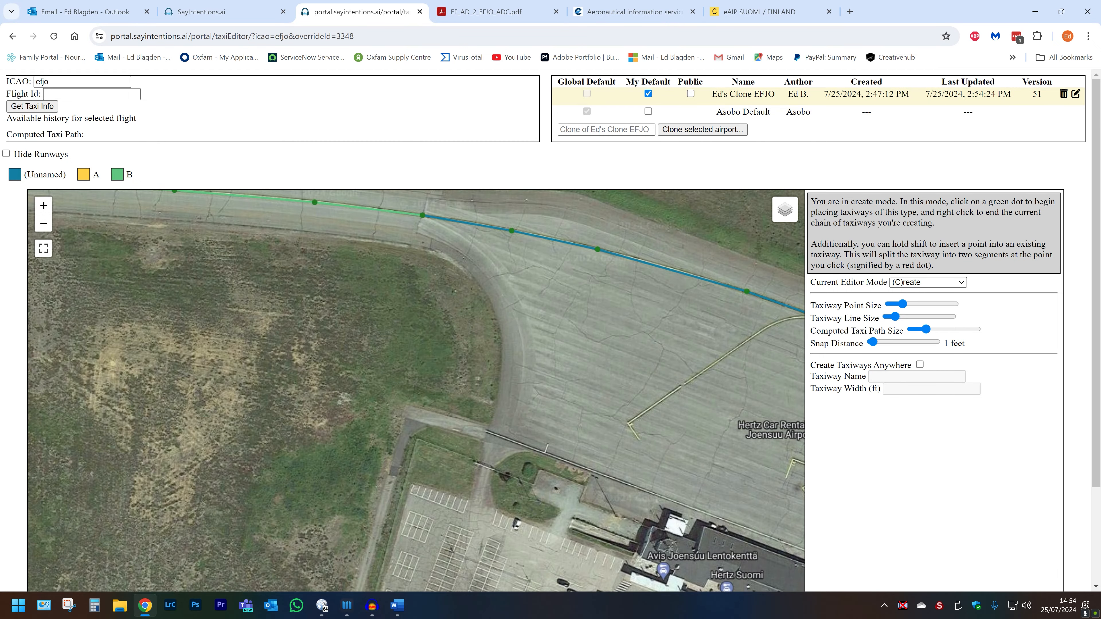
drag(659, 368, 482, 367)
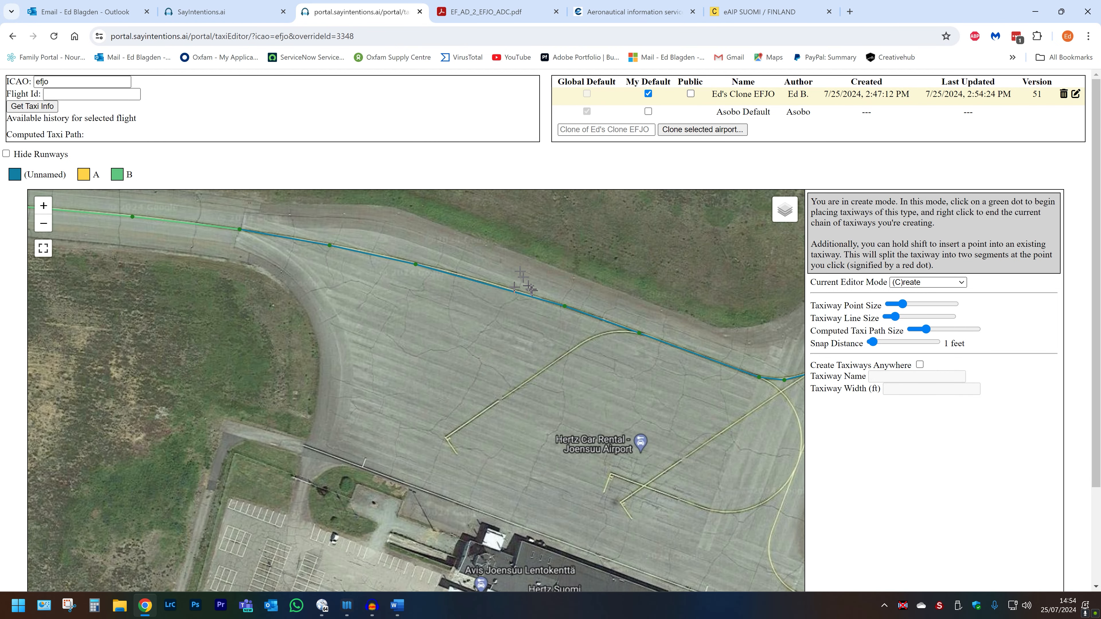
scroll(607, 367, down, 1)
scroll(616, 355, up, 1)
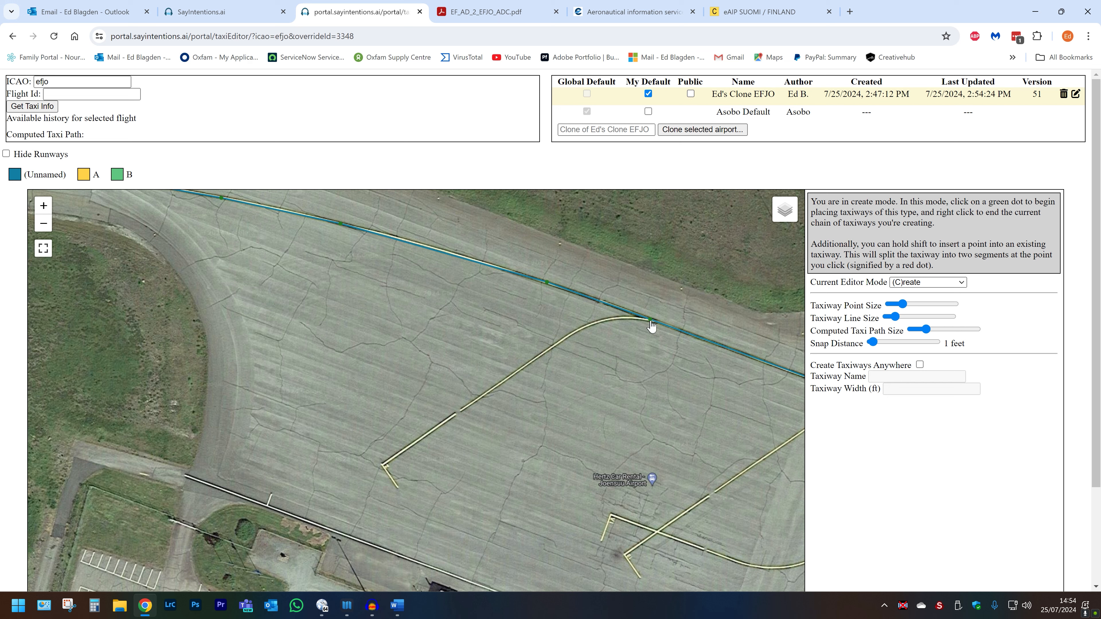
Draw two apron lines from the taxiway running southwest across the apron.
click(651, 321)
click(609, 321)
click(561, 340)
click(383, 464)
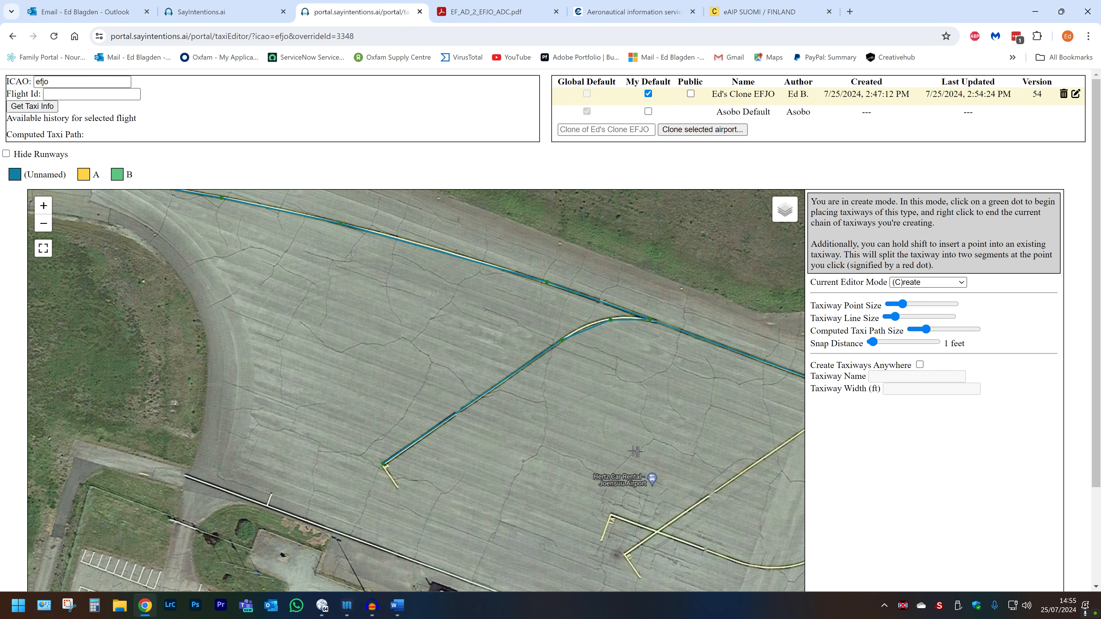
drag(640, 454, 419, 441)
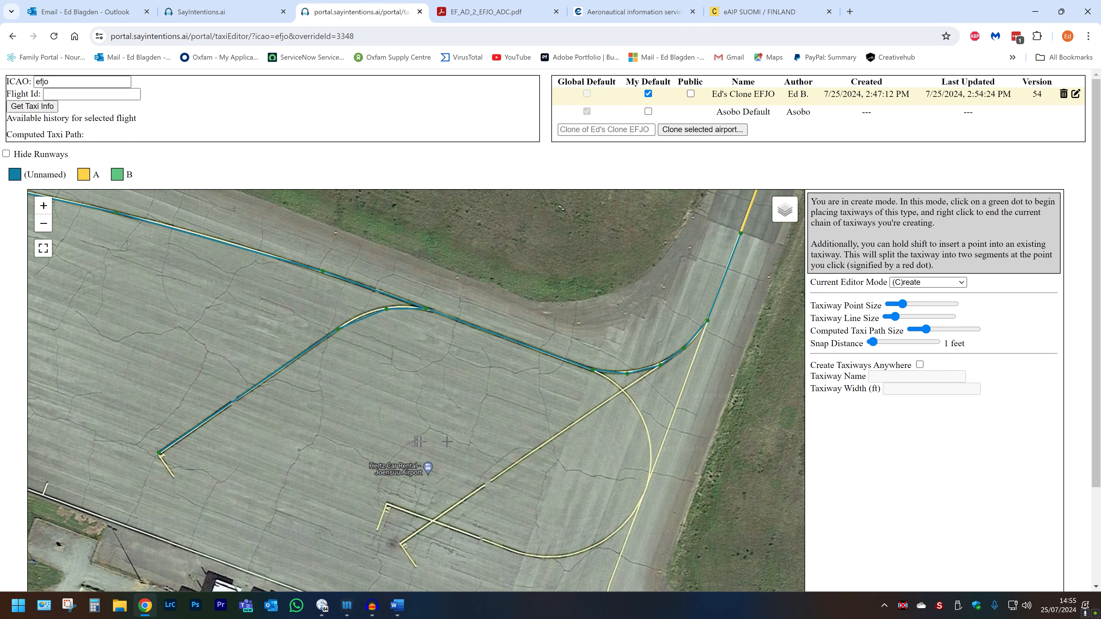
click(660, 366)
click(402, 546)
right_click(402, 545)
Draw a taxiway from the runway junction curving south, then west along the apron's lower edge.
click(594, 371)
shift+click(623, 392)
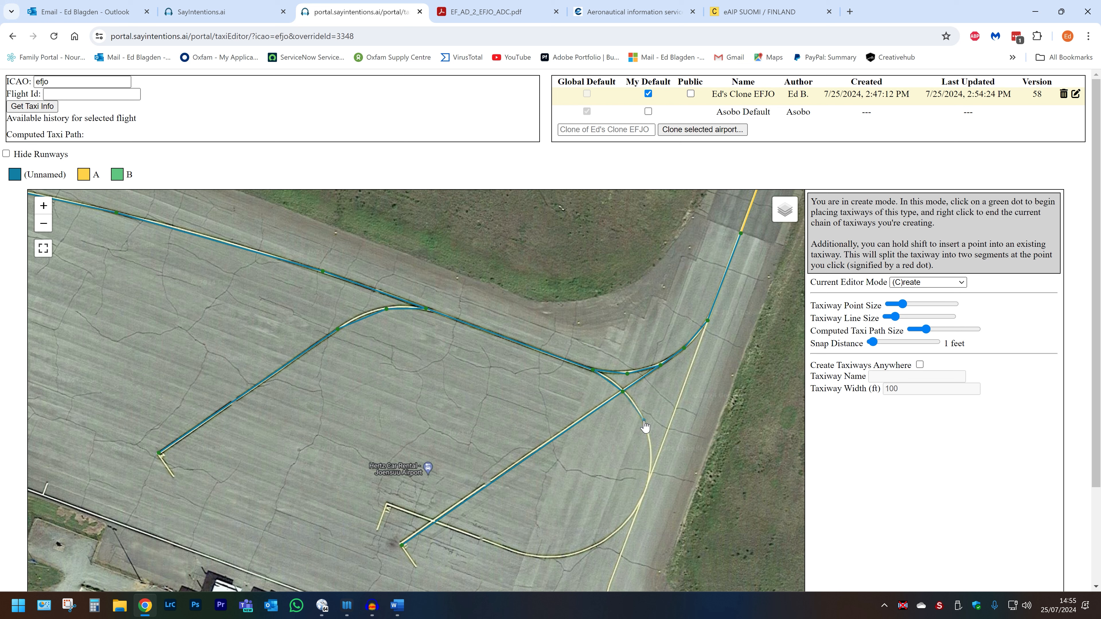
click(650, 453)
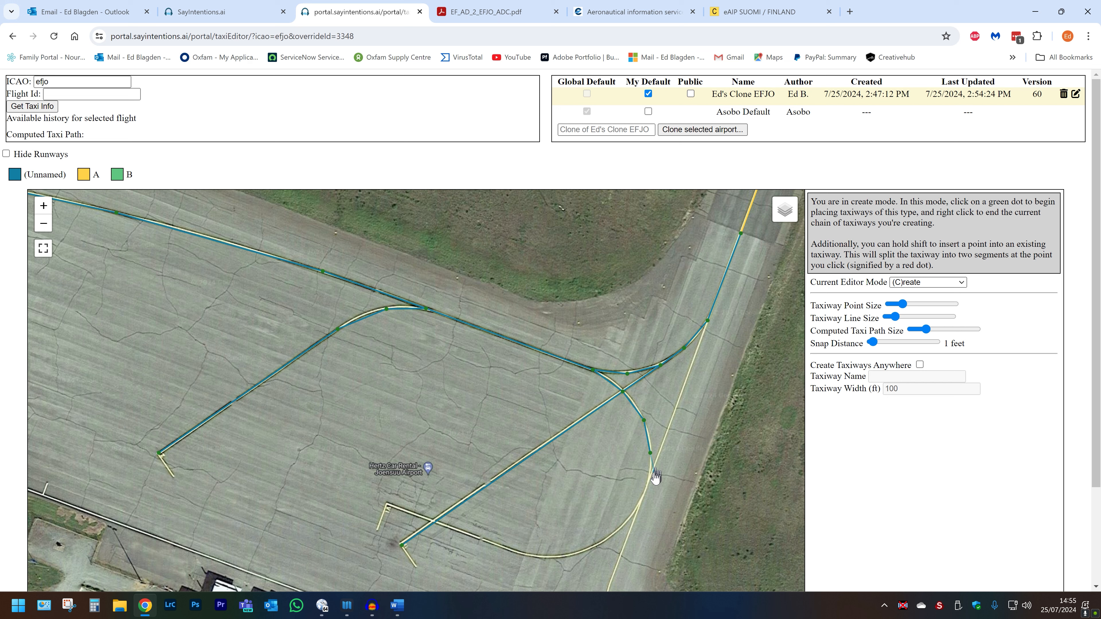
click(645, 491)
click(627, 521)
click(586, 551)
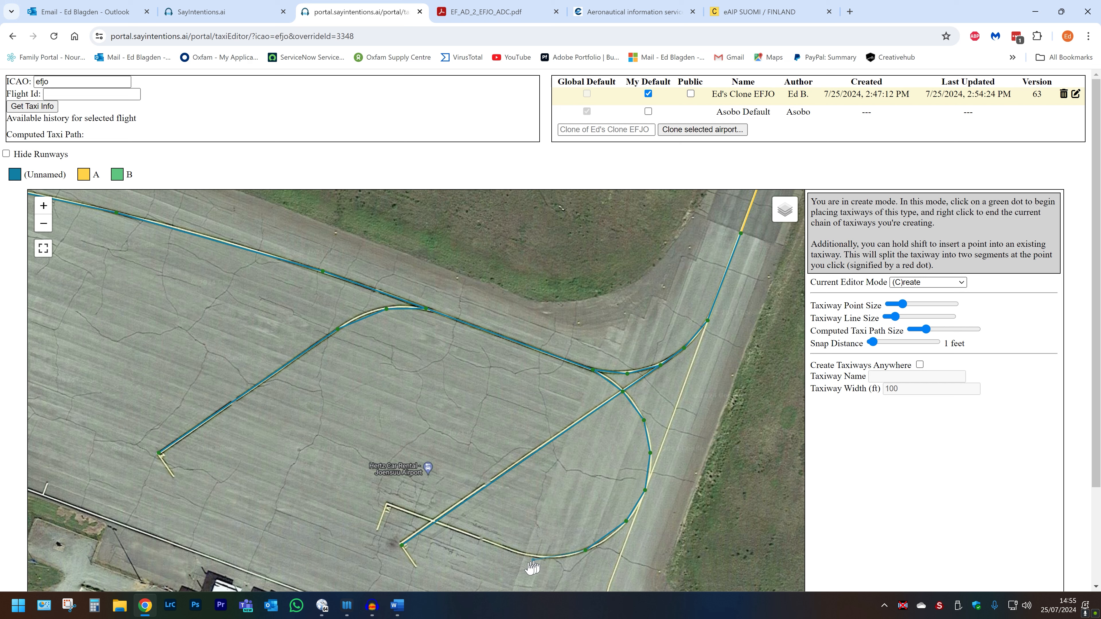
click(542, 559)
click(501, 547)
click(387, 505)
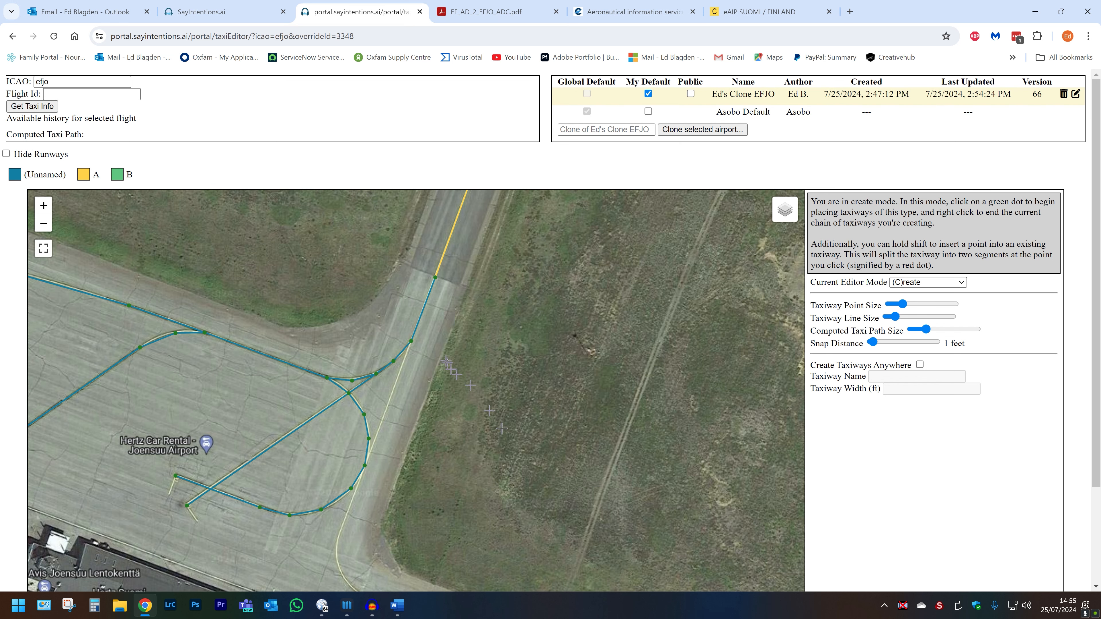
Draw a second taxiway from the runway junction south onto the terminal apron.
click(412, 342)
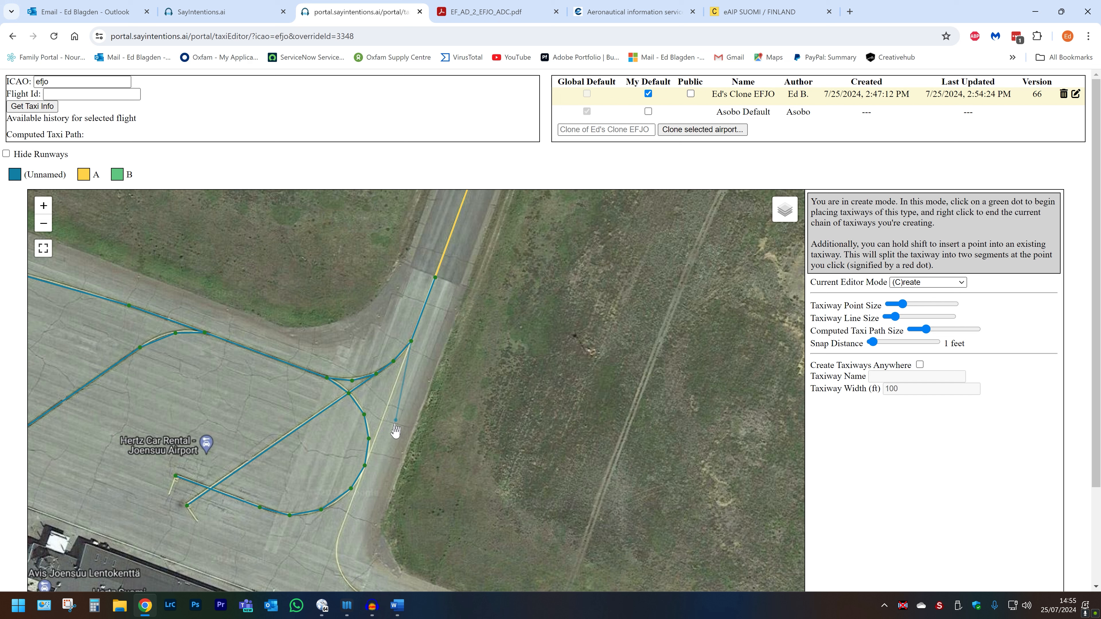
click(365, 466)
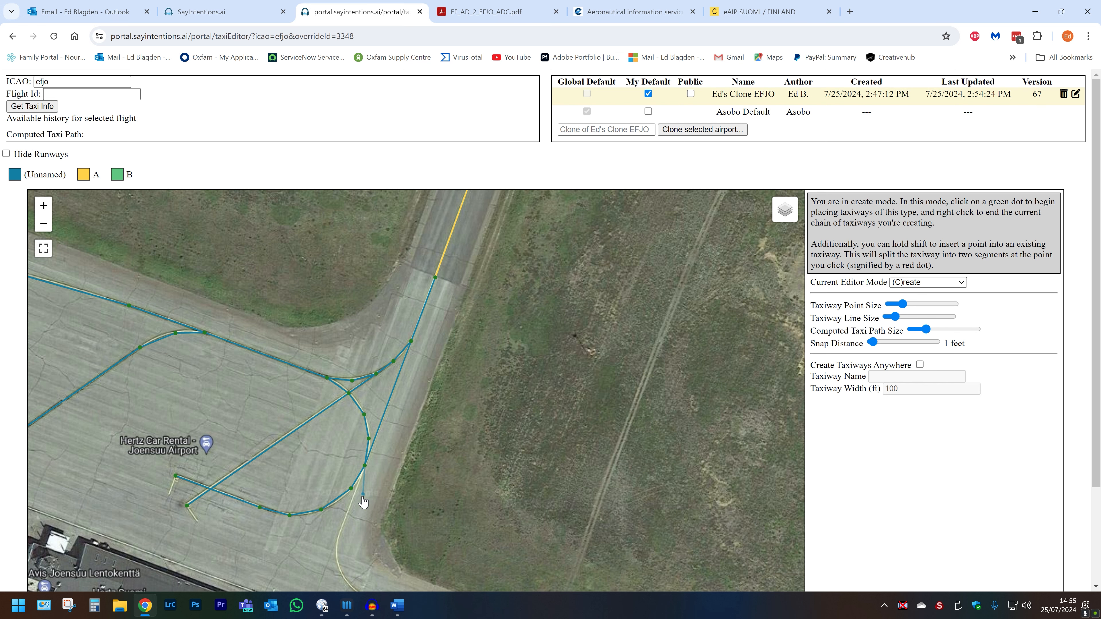
click(340, 535)
drag(340, 540, 293, 264)
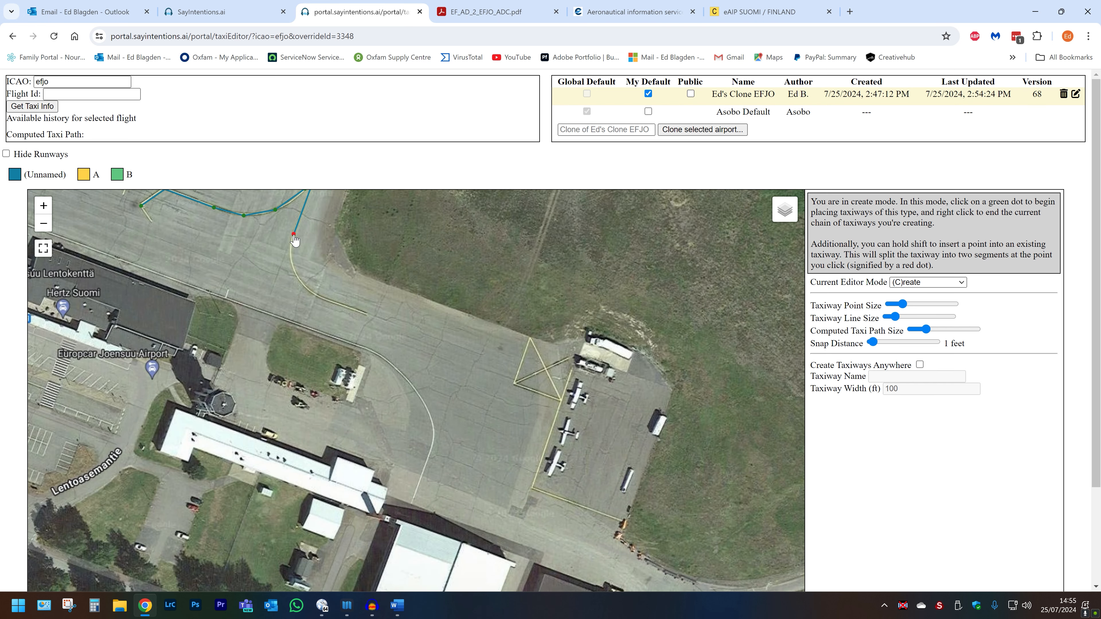
click(291, 260)
click(300, 282)
click(328, 303)
click(368, 315)
Pan and zoom west to bring taxiway B's western runway junction into view.
drag(424, 303, 639, 335)
scroll(98, 257, down, 1)
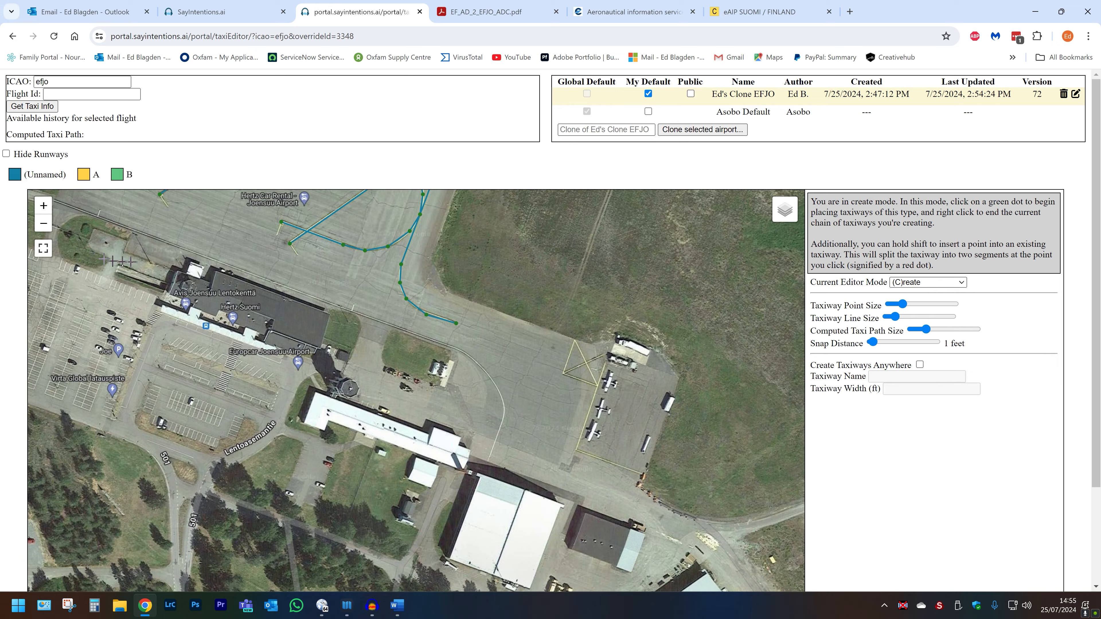
drag(118, 261, 529, 292)
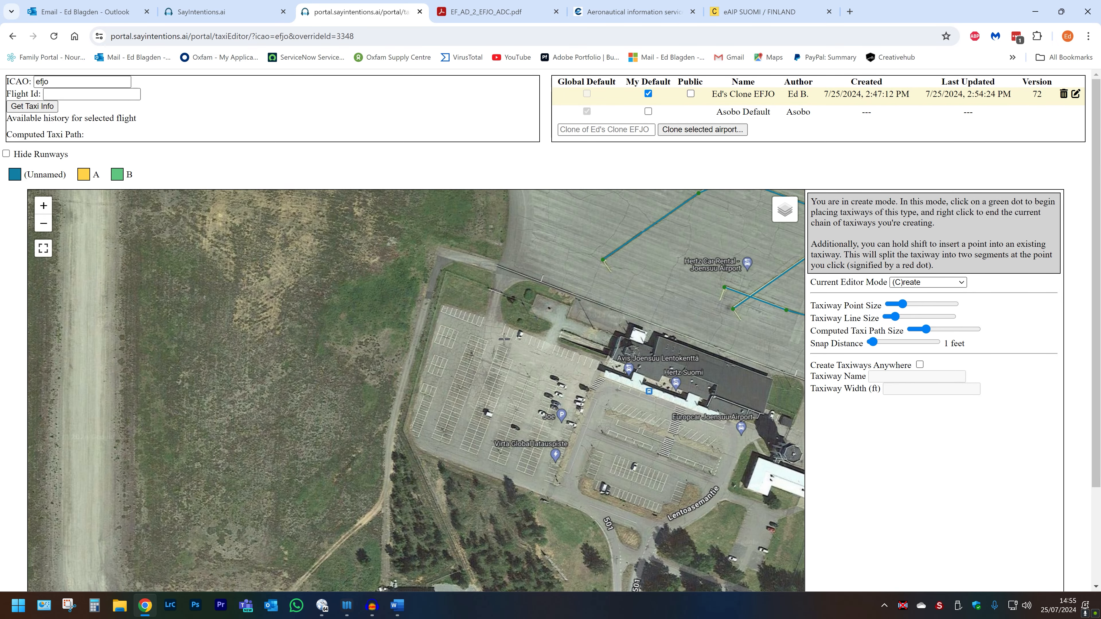
scroll(504, 343, down, 1)
drag(552, 243, 631, 383)
drag(493, 315, 607, 244)
scroll(361, 295, down, 1)
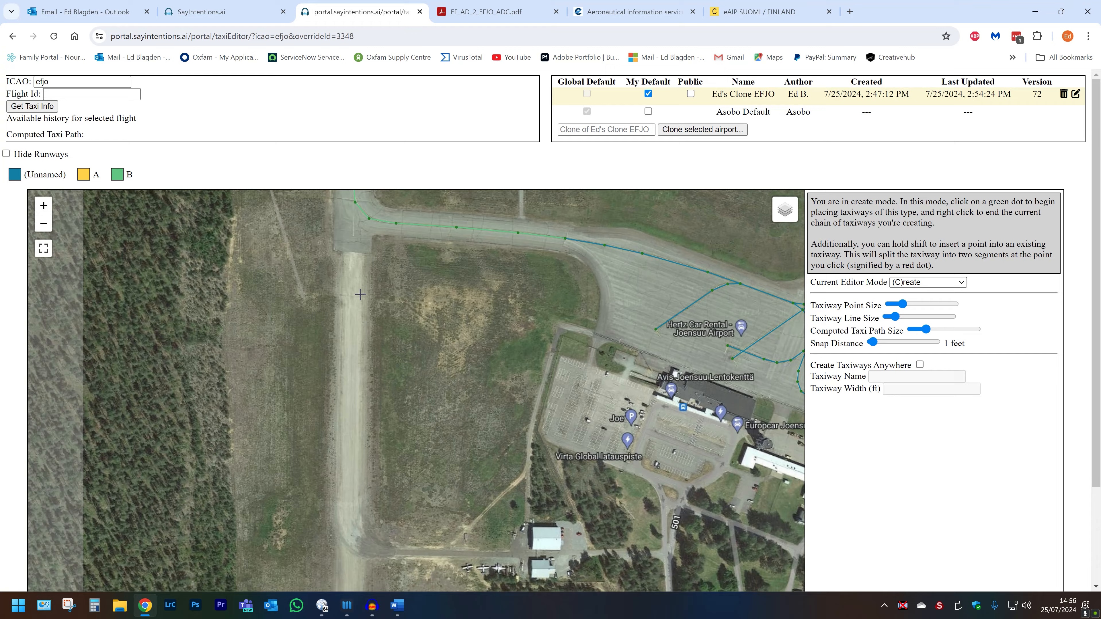
drag(463, 490, 440, 431)
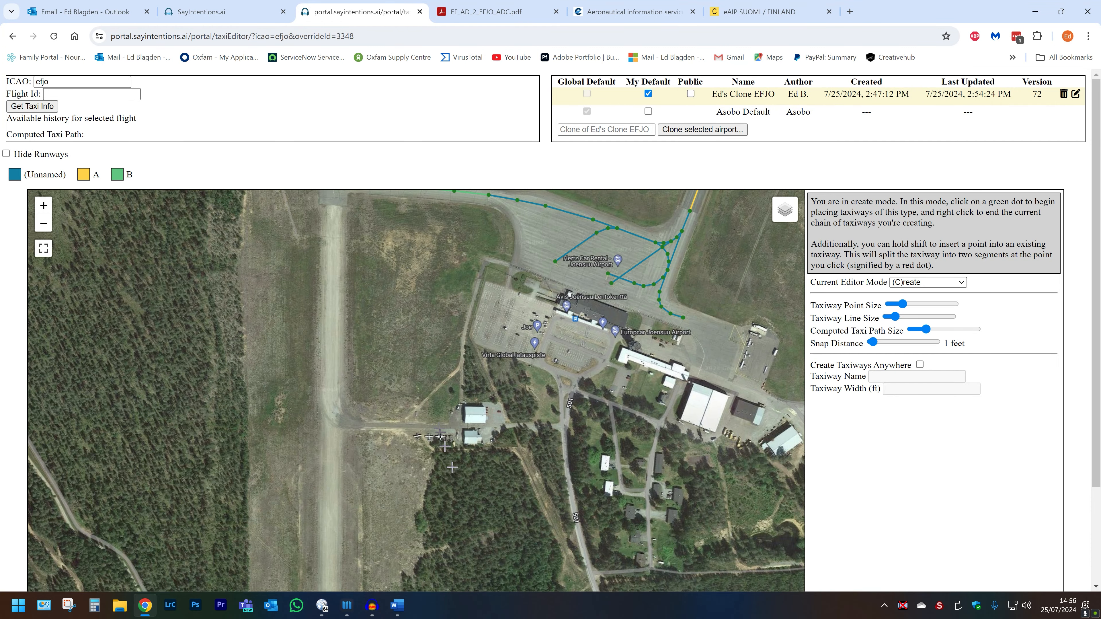
scroll(442, 434, up, 3)
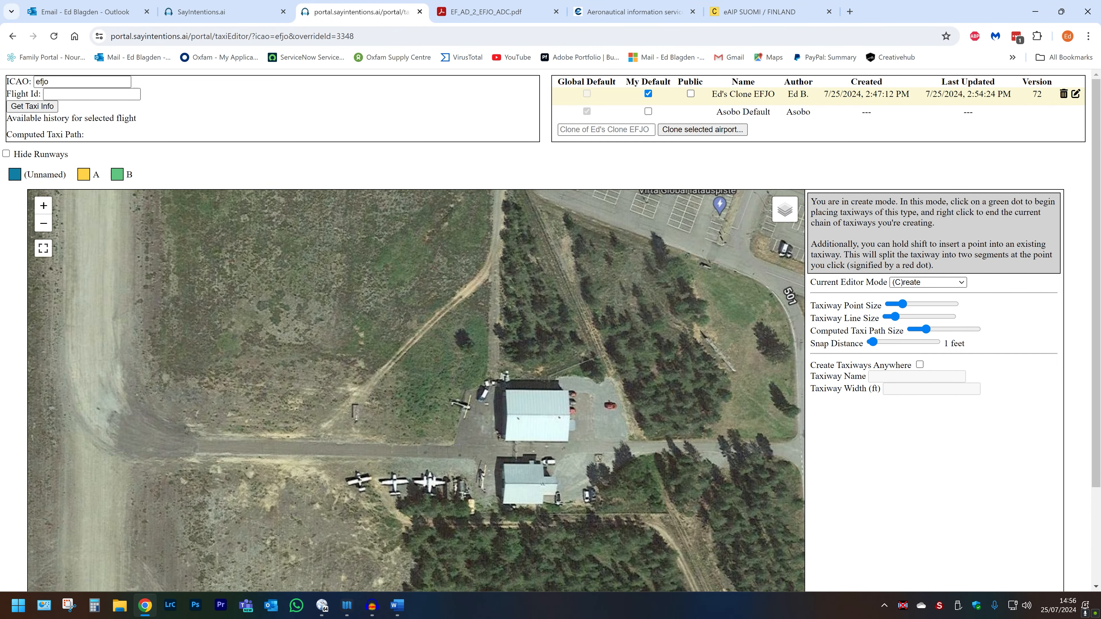
scroll(460, 440, down, 1)
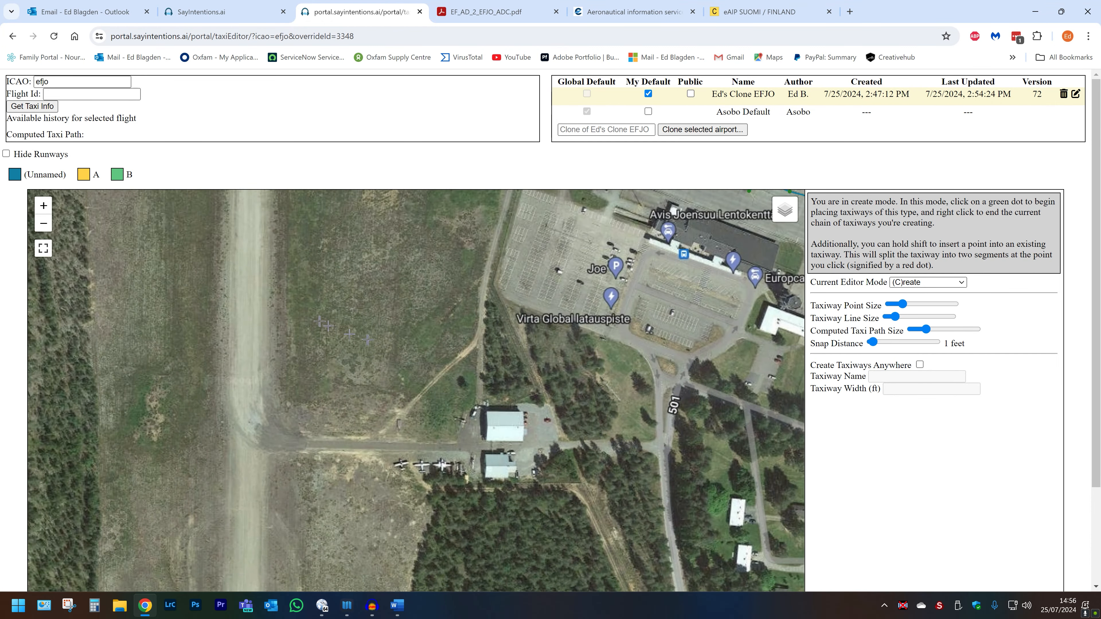
drag(367, 340, 459, 535)
drag(351, 305, 411, 482)
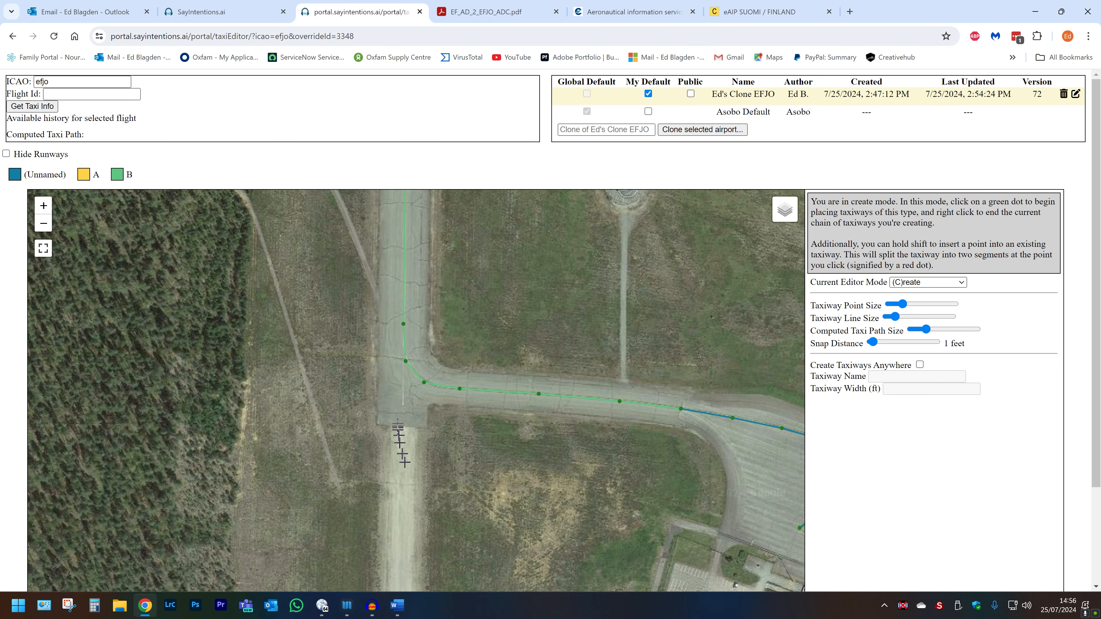
scroll(398, 397, up, 2)
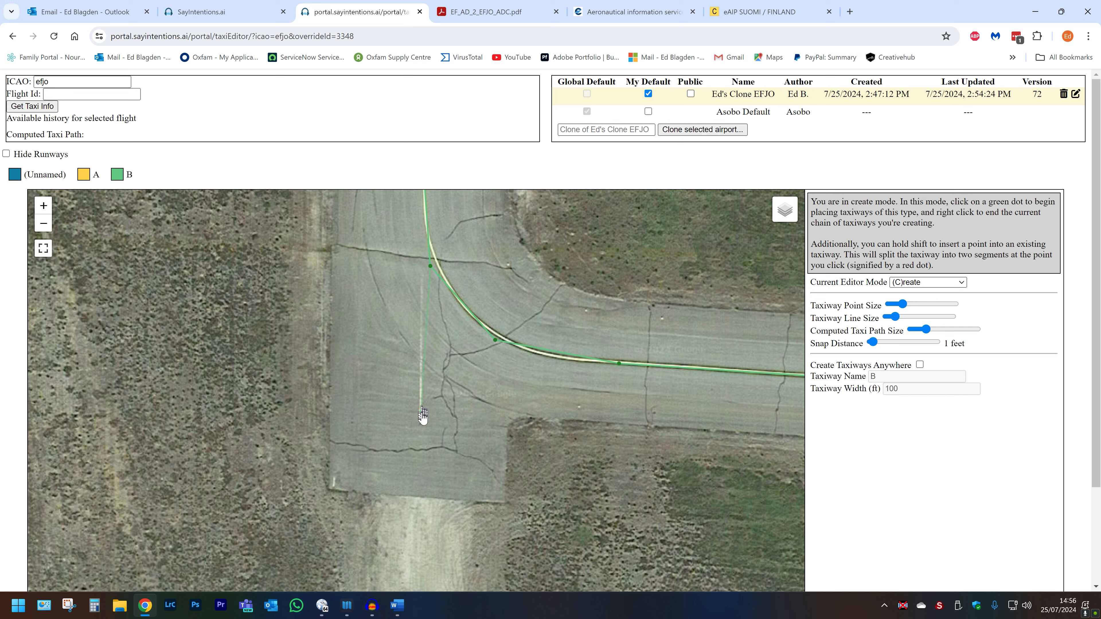
Place a short stub south of taxiway B's western corner and save it with a blank name.
click(421, 421)
key(s)
drag(489, 483, 371, 379)
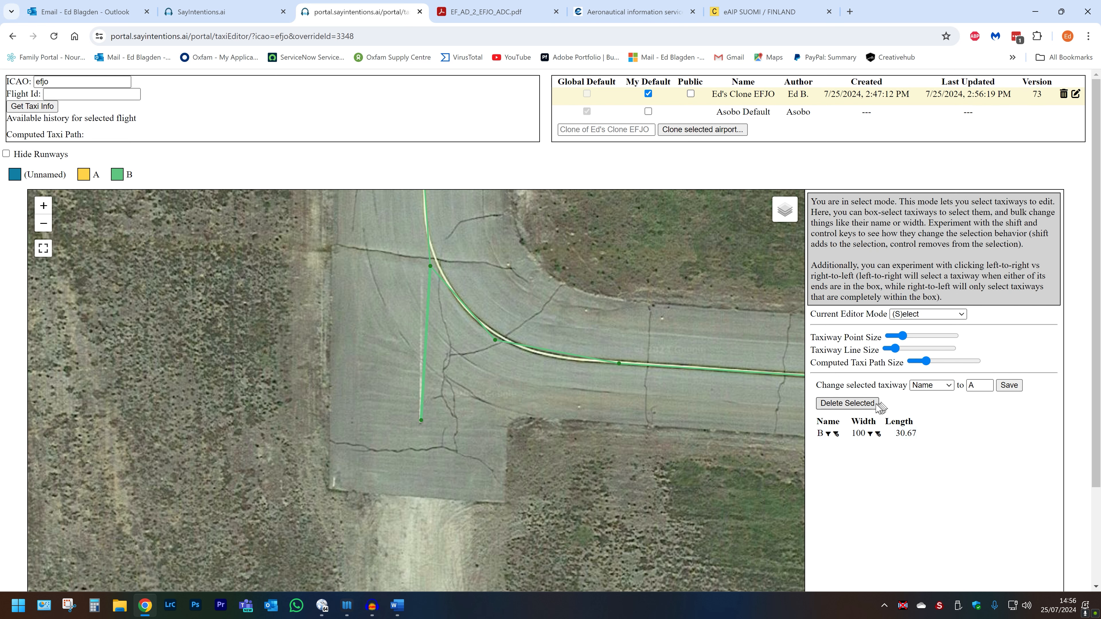
drag(978, 386, 951, 382)
key(BackSpace)
click(1010, 386)
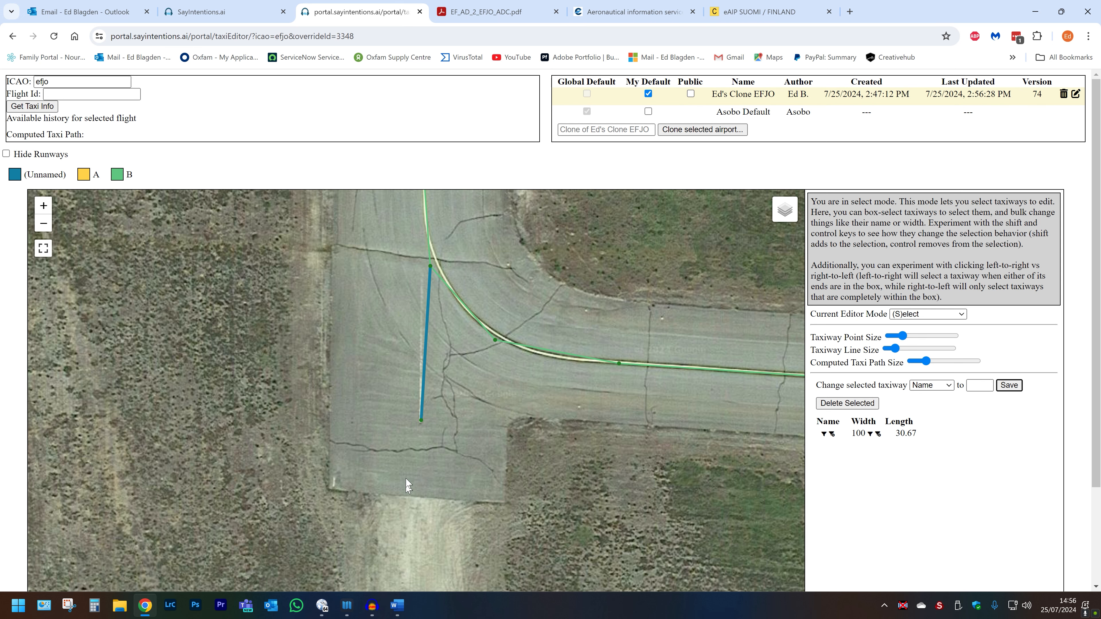
scroll(415, 443, down, 2)
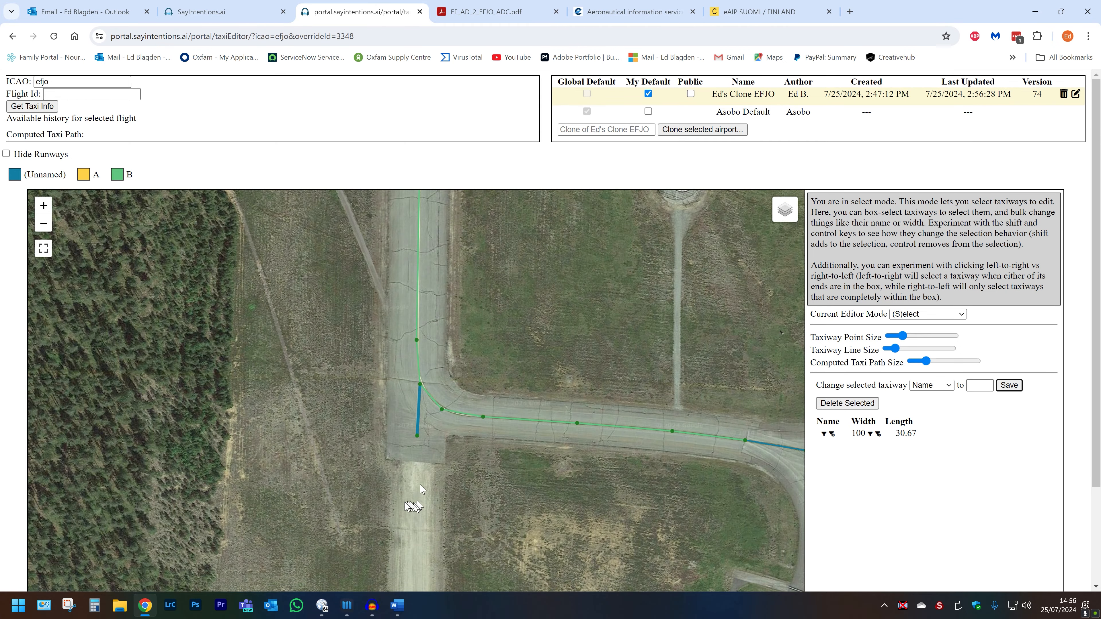
drag(385, 510, 359, 326)
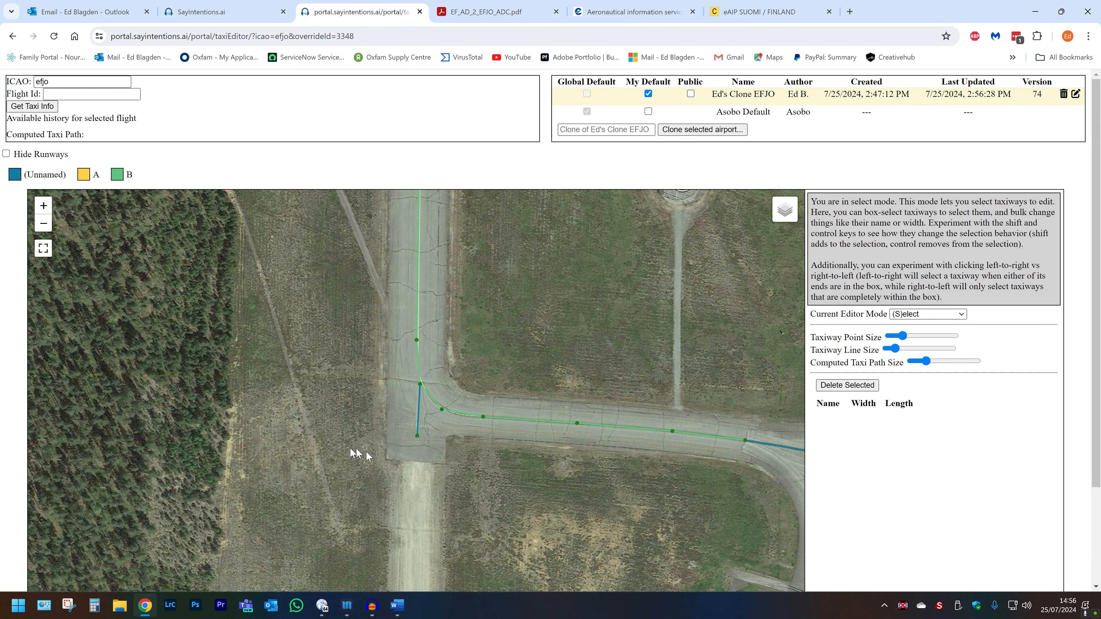
key(c)
drag(414, 424, 408, 299)
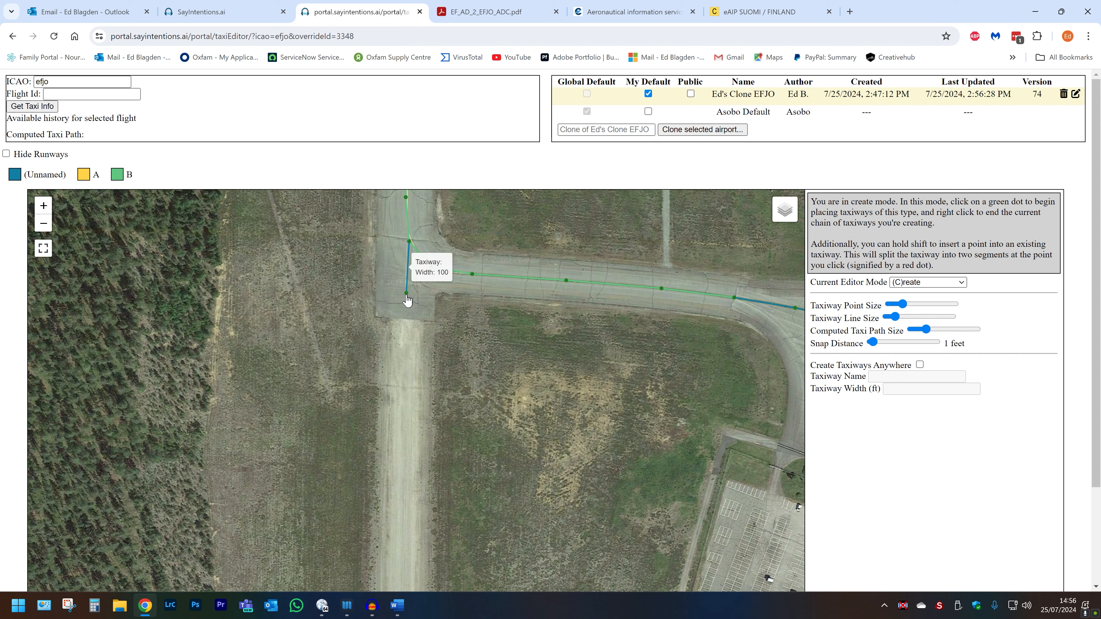
Extend the unnamed taxiway from the stub down the western strip and east to the hangars.
click(406, 296)
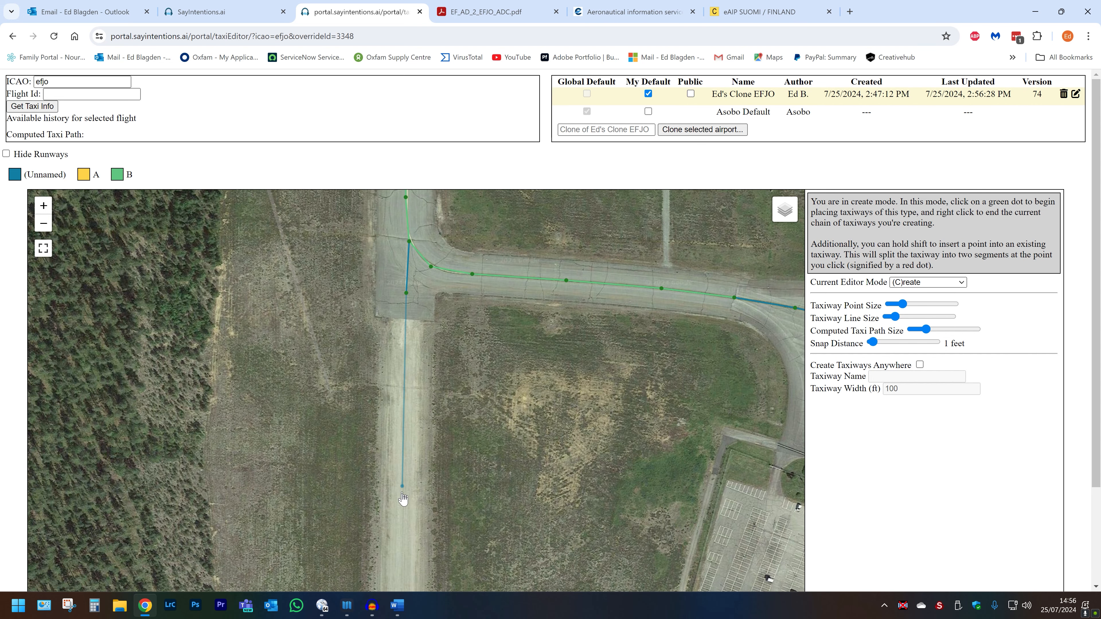
drag(400, 536, 386, 300)
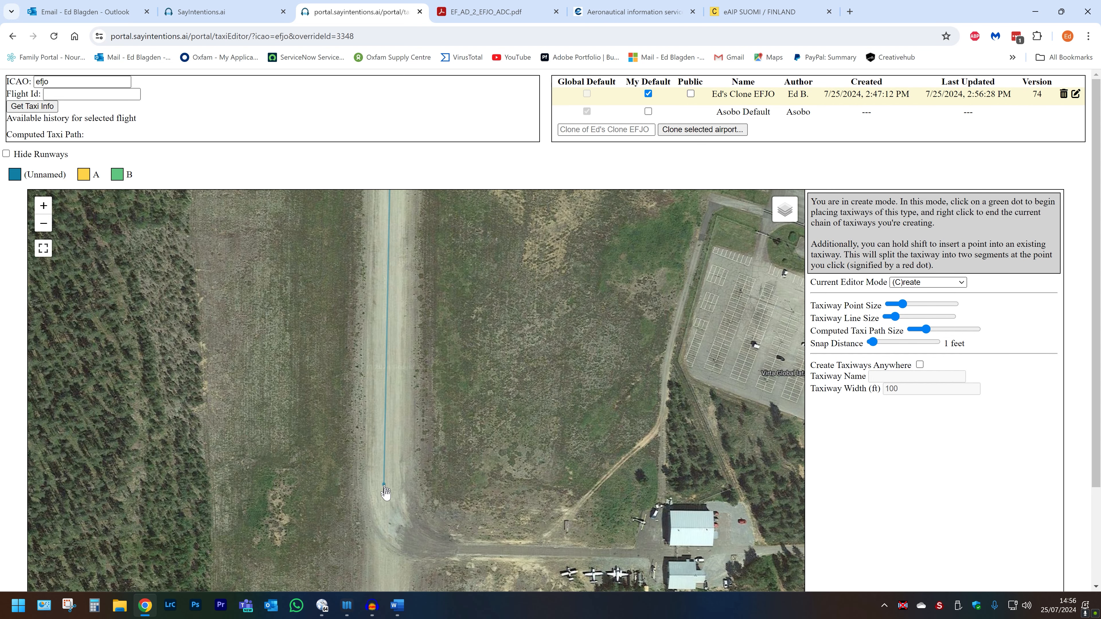
click(386, 498)
click(395, 528)
click(423, 546)
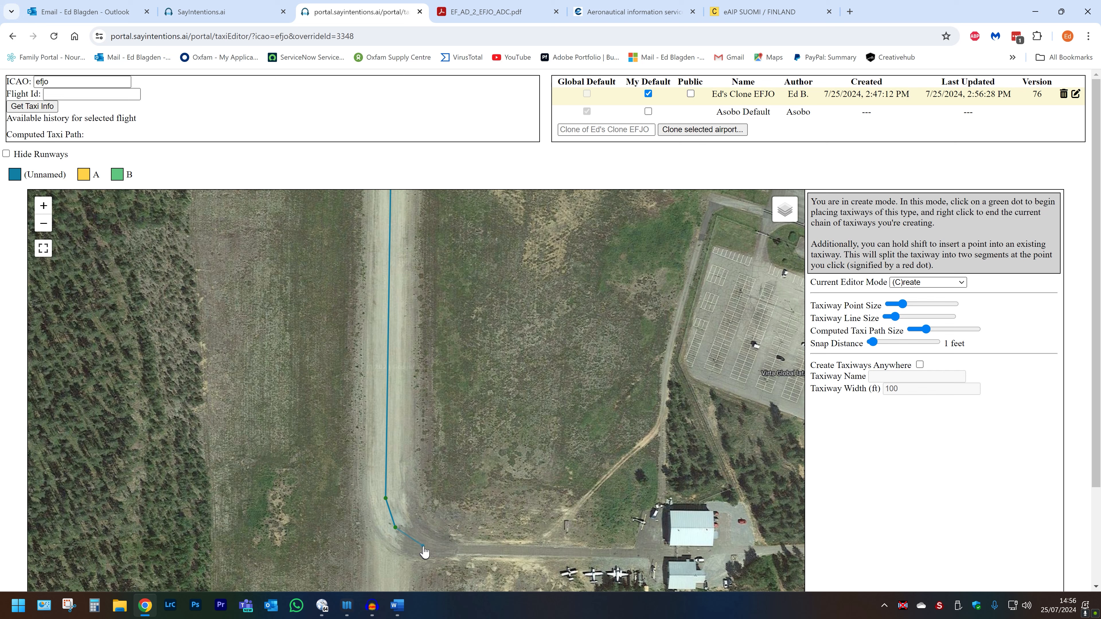
click(454, 552)
click(648, 552)
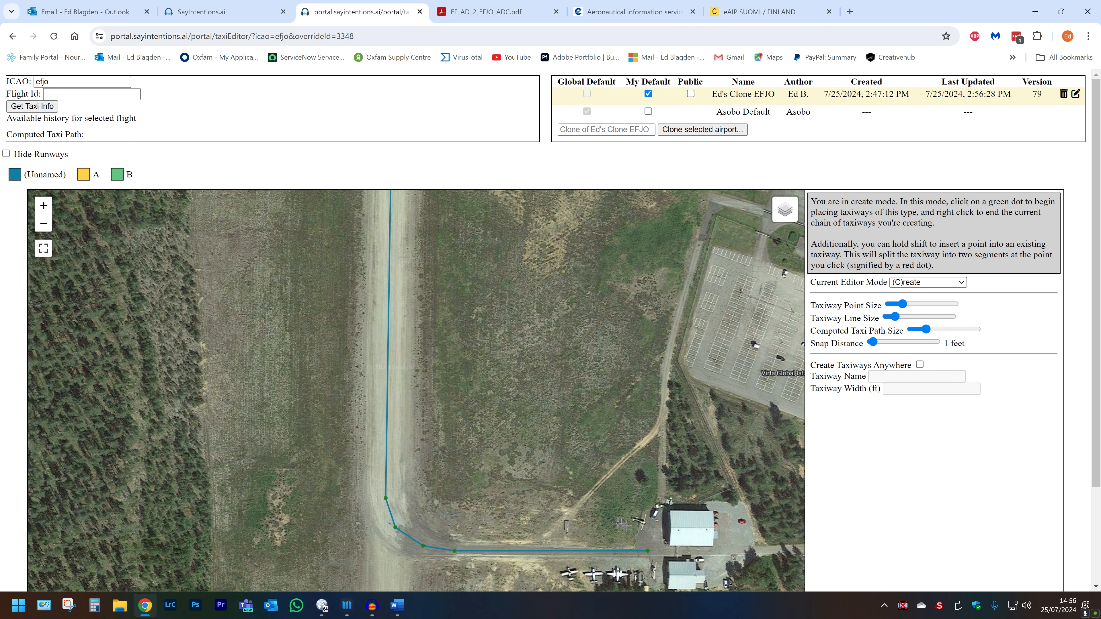
scroll(616, 532, down, 1)
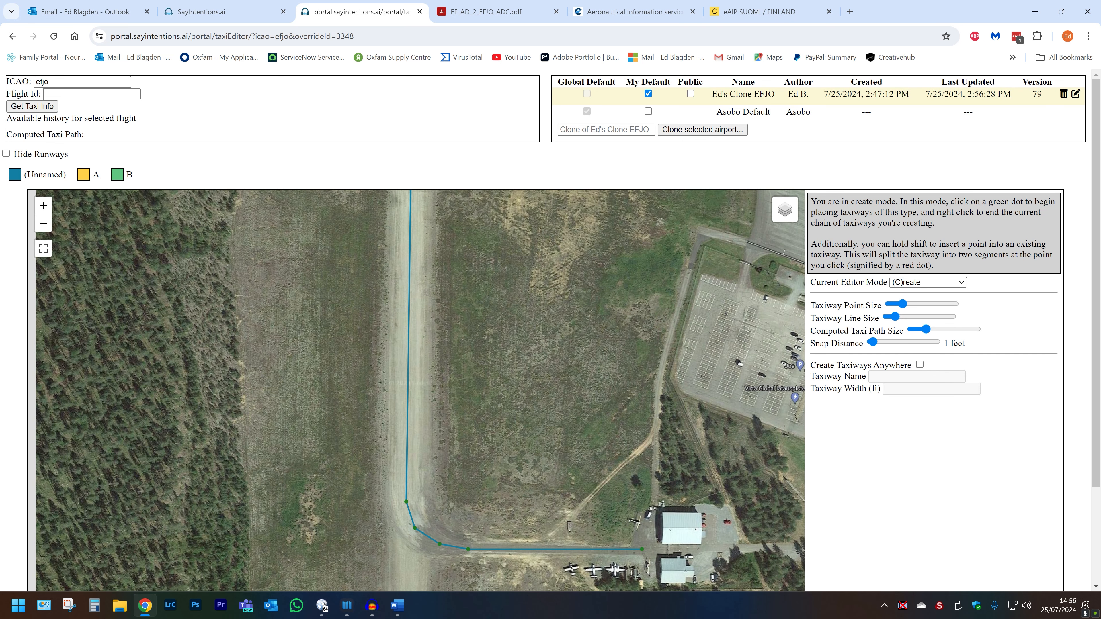
scroll(596, 502, down, 1)
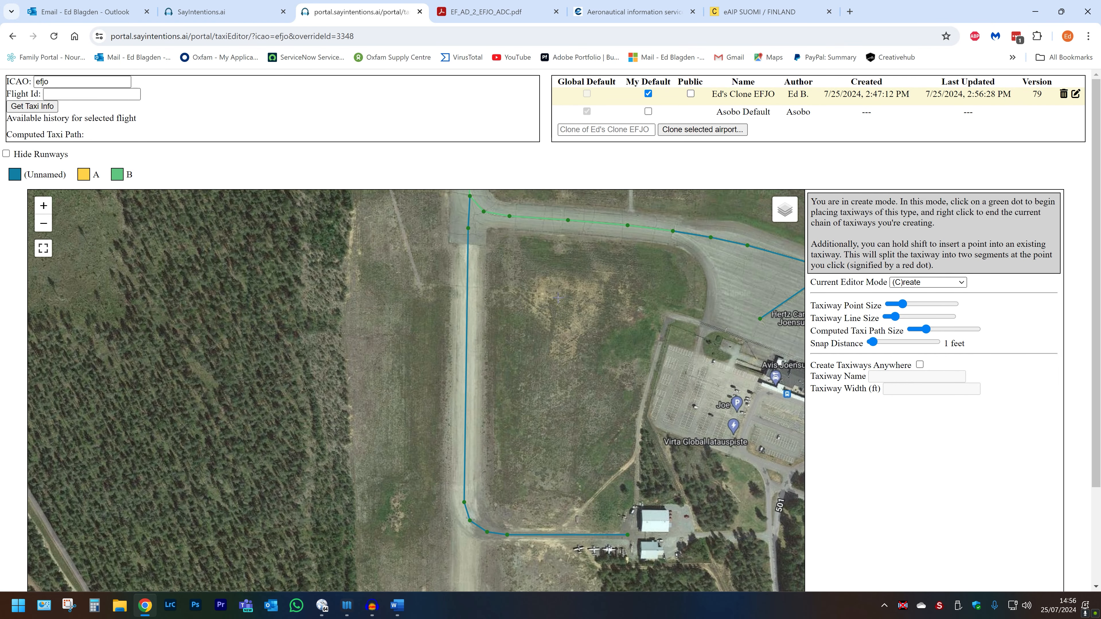
scroll(558, 297, down, 3)
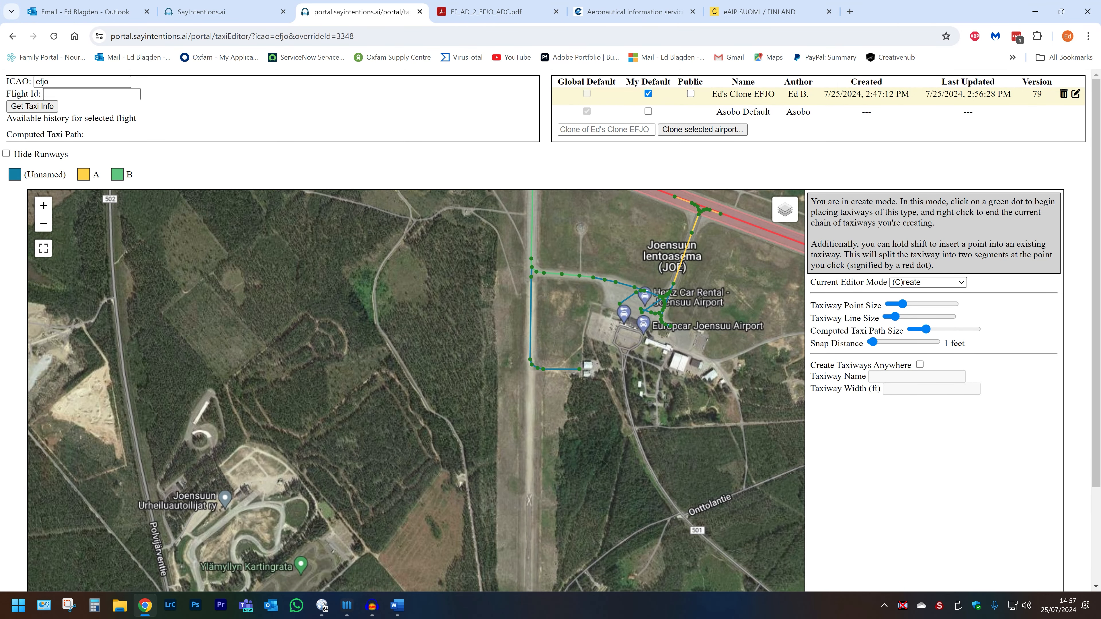
Switch to view mode and pan and zoom across the whole EFJO taxiway network.
key(v)
drag(607, 221, 464, 383)
scroll(490, 473, up, 3)
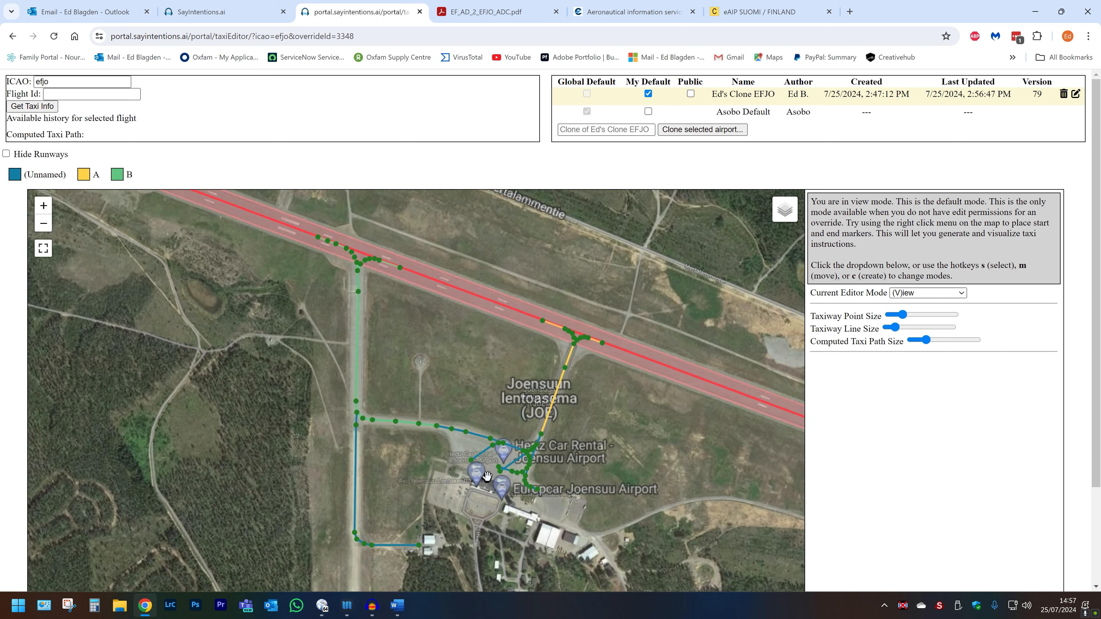
scroll(492, 472, up, 2)
scroll(495, 472, down, 2)
scroll(495, 472, down, 1)
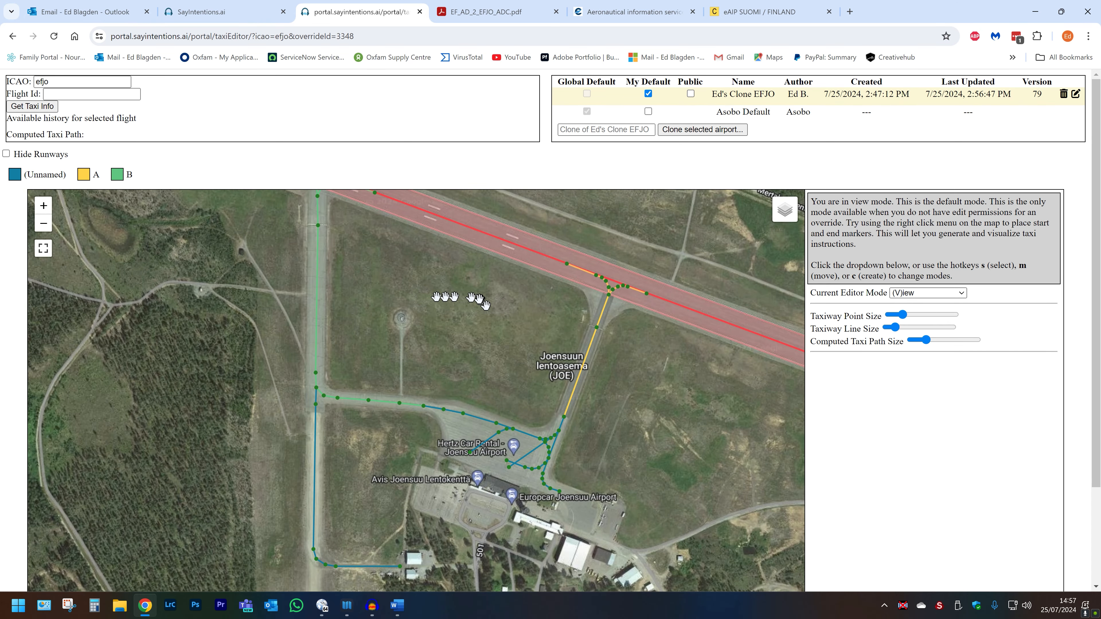
drag(420, 292, 485, 336)
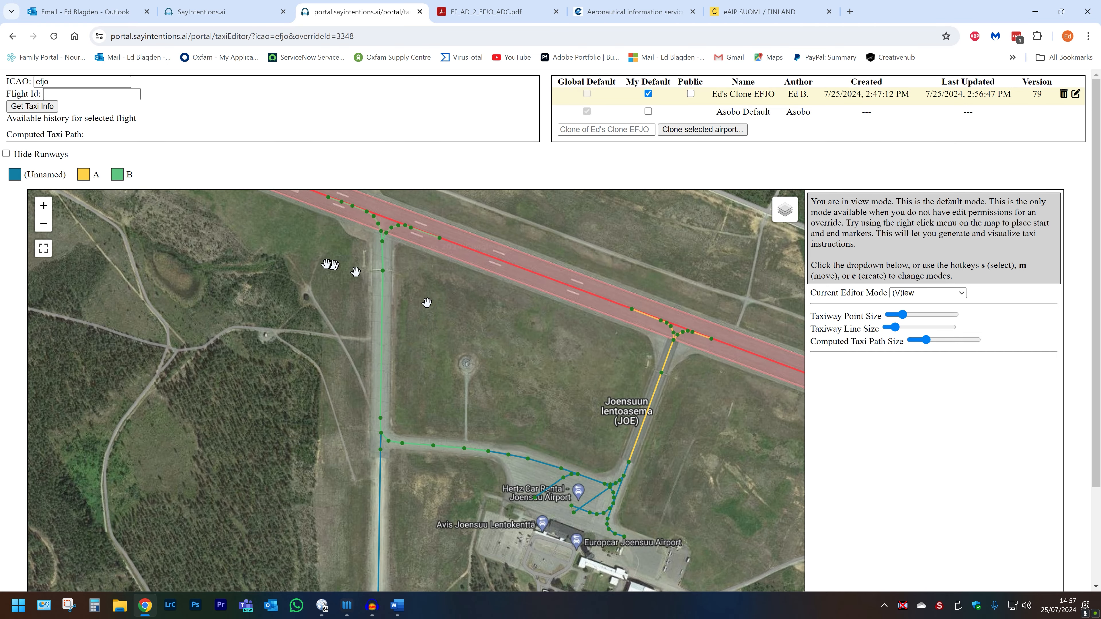
drag(328, 265, 282, 208)
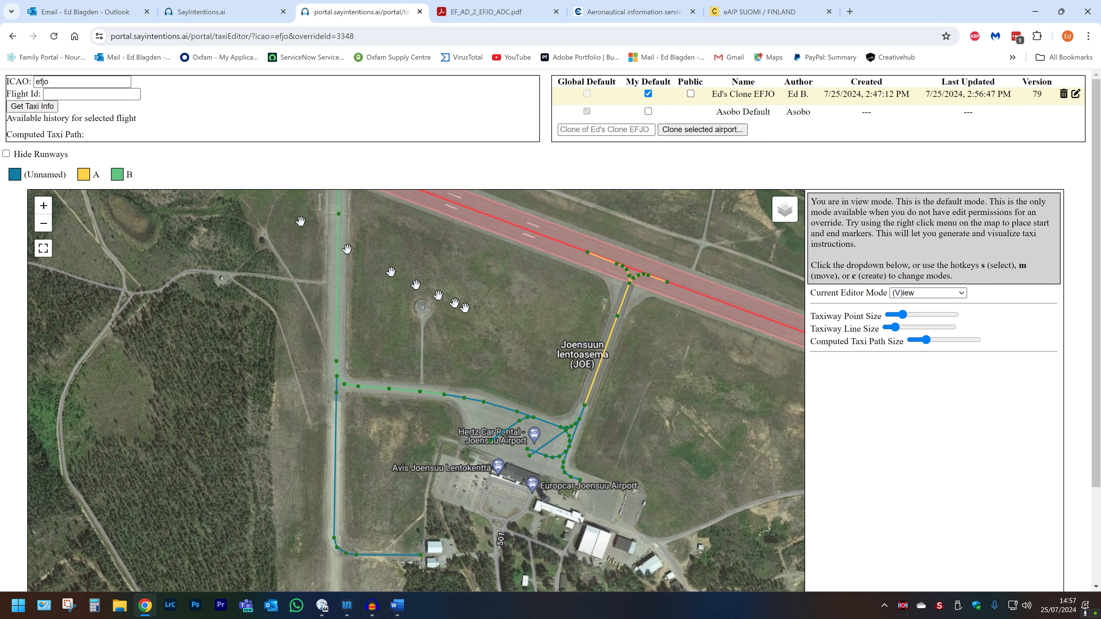
scroll(468, 304, down, 1)
drag(447, 267, 528, 326)
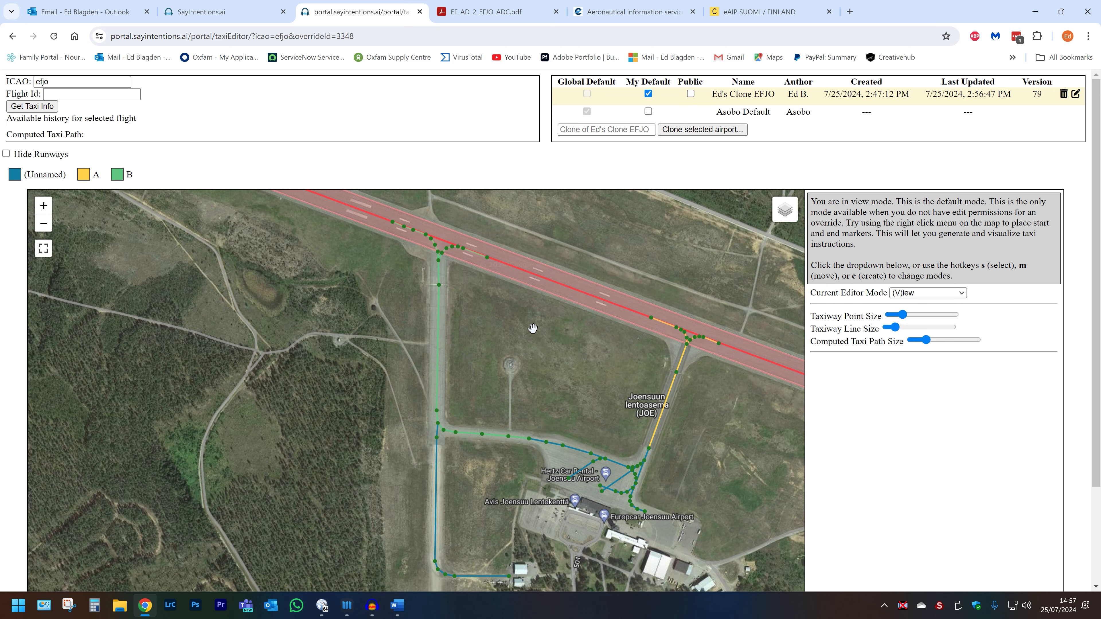
scroll(533, 328, down, 2)
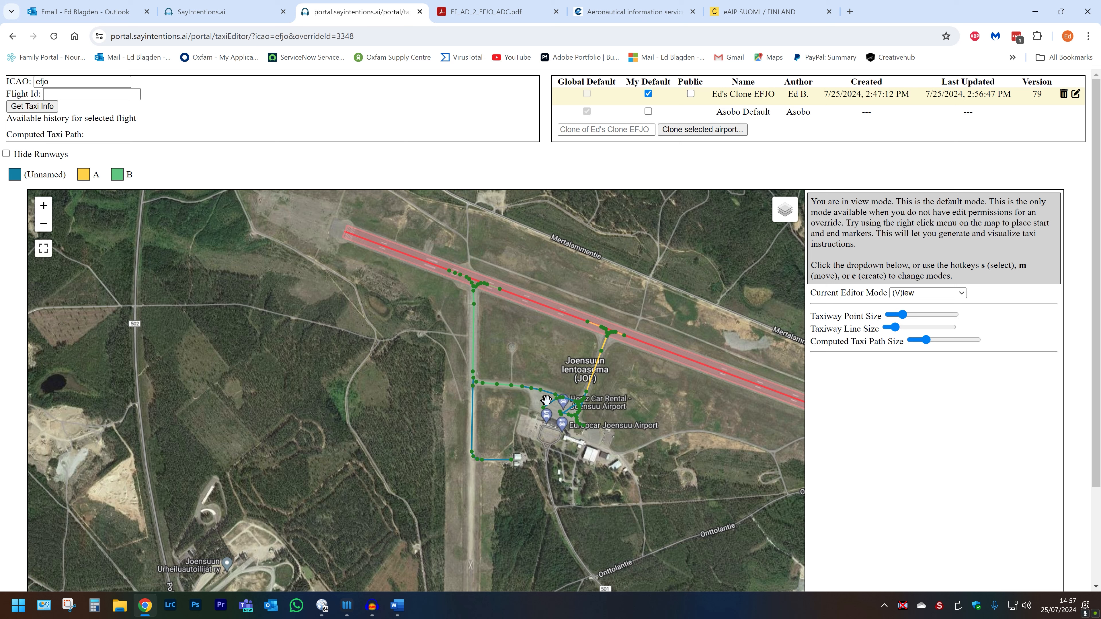
Place a test route start point on the apron and an end point near the runway.
right_click(558, 411)
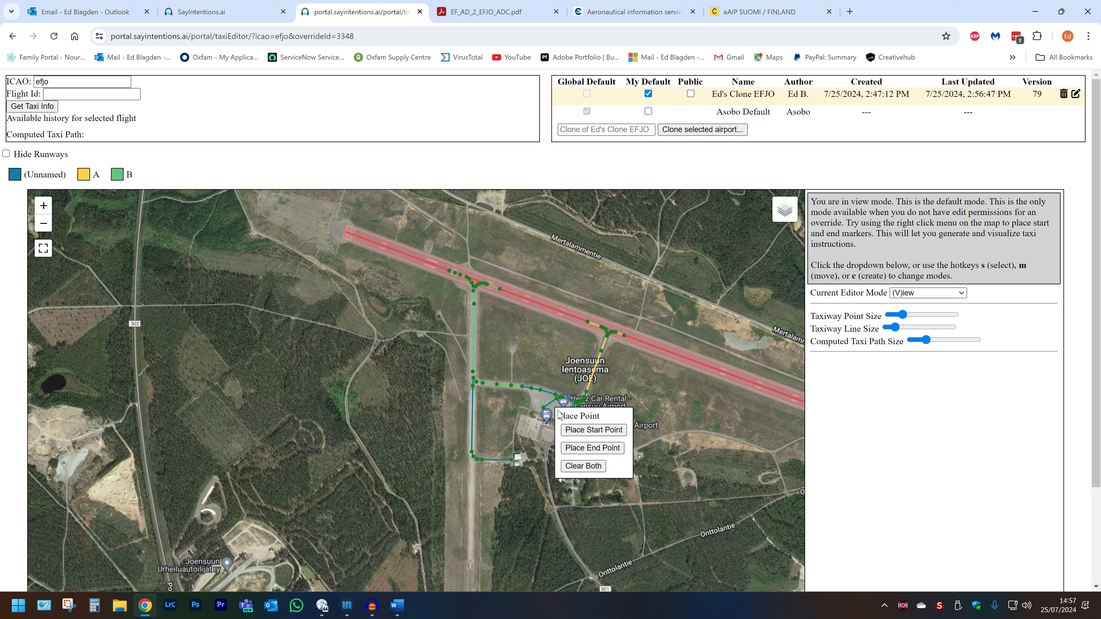
click(574, 431)
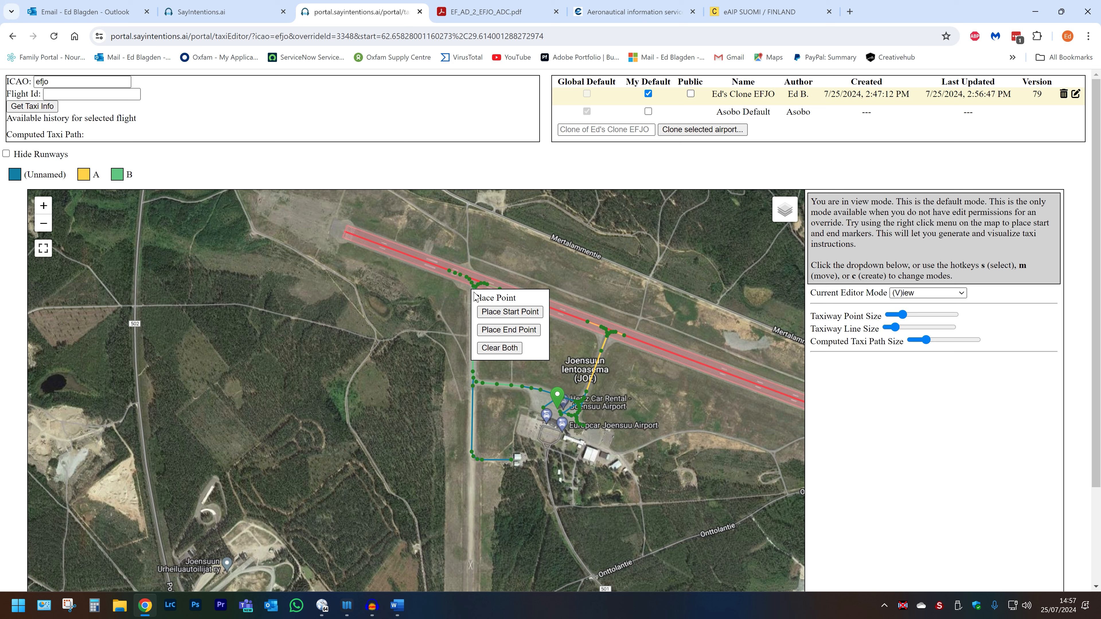
click(494, 330)
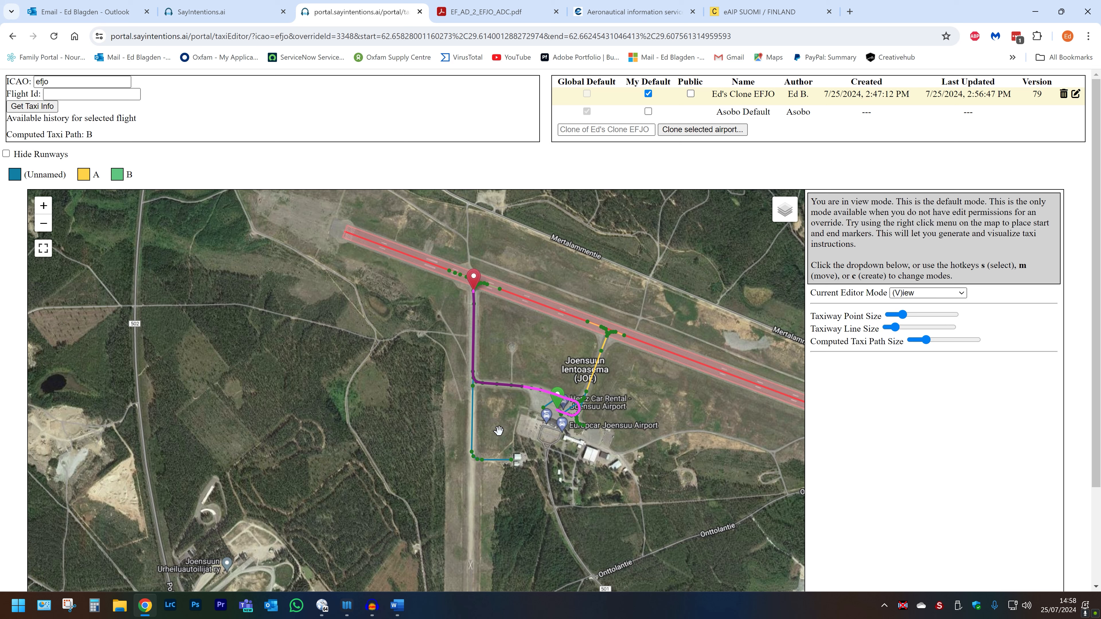
Move the route's start point beside the Eurocar apron to recompute the taxi path.
right_click(516, 458)
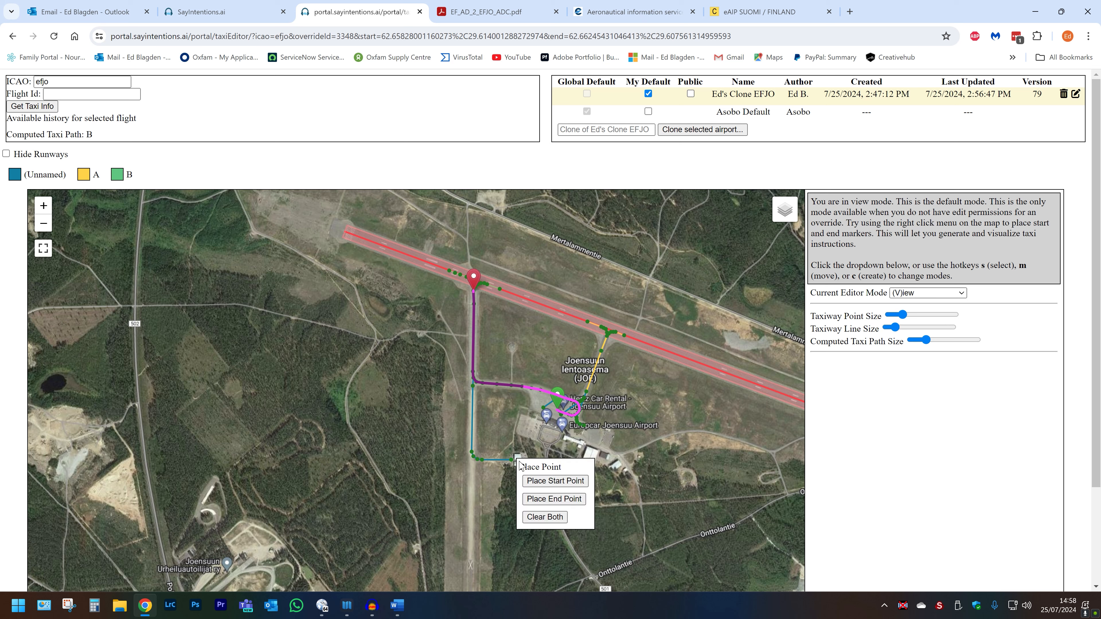
click(538, 480)
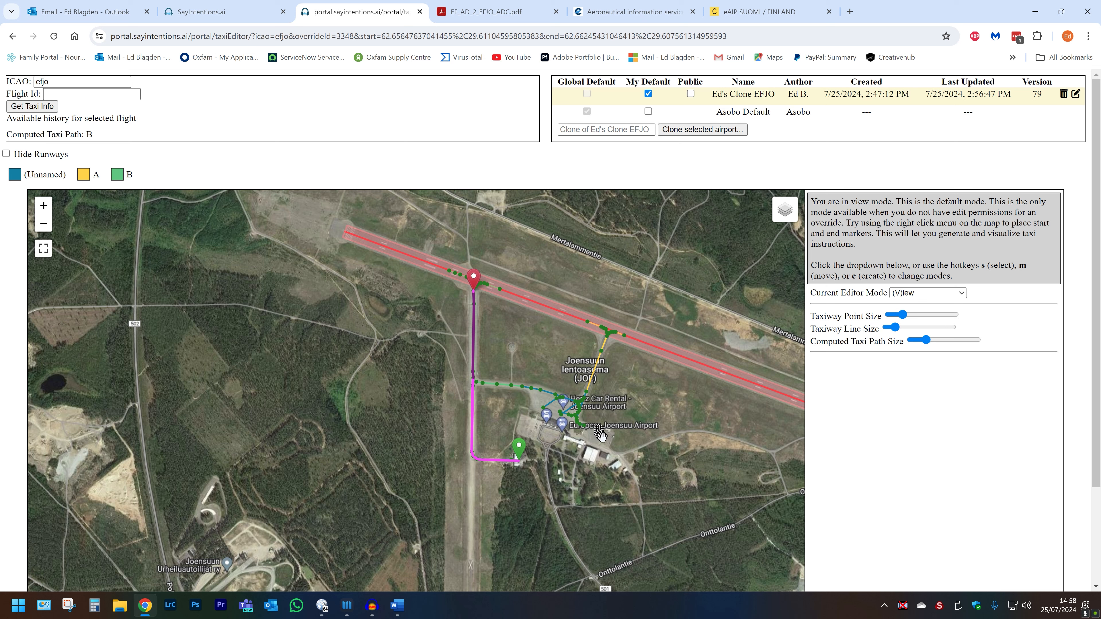
right_click(605, 441)
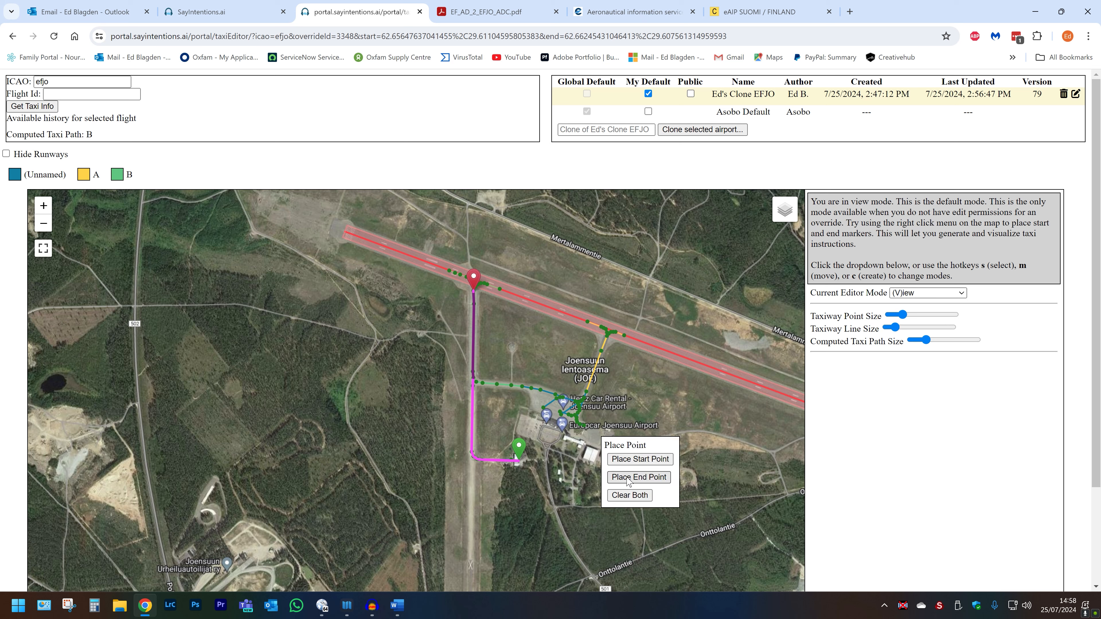
click(626, 459)
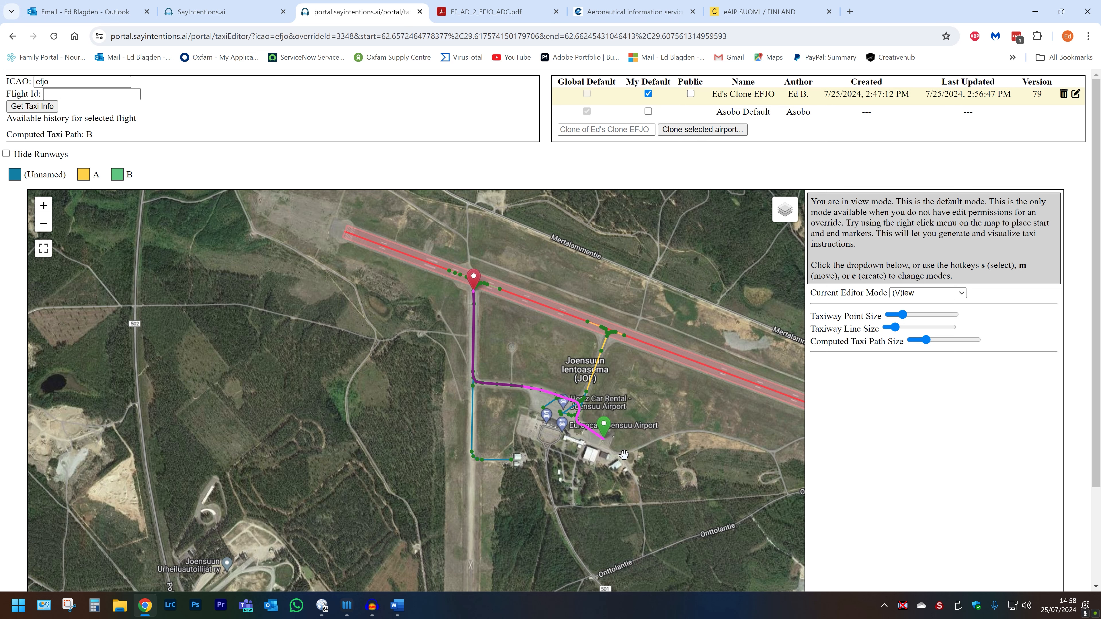
scroll(624, 455, up, 1)
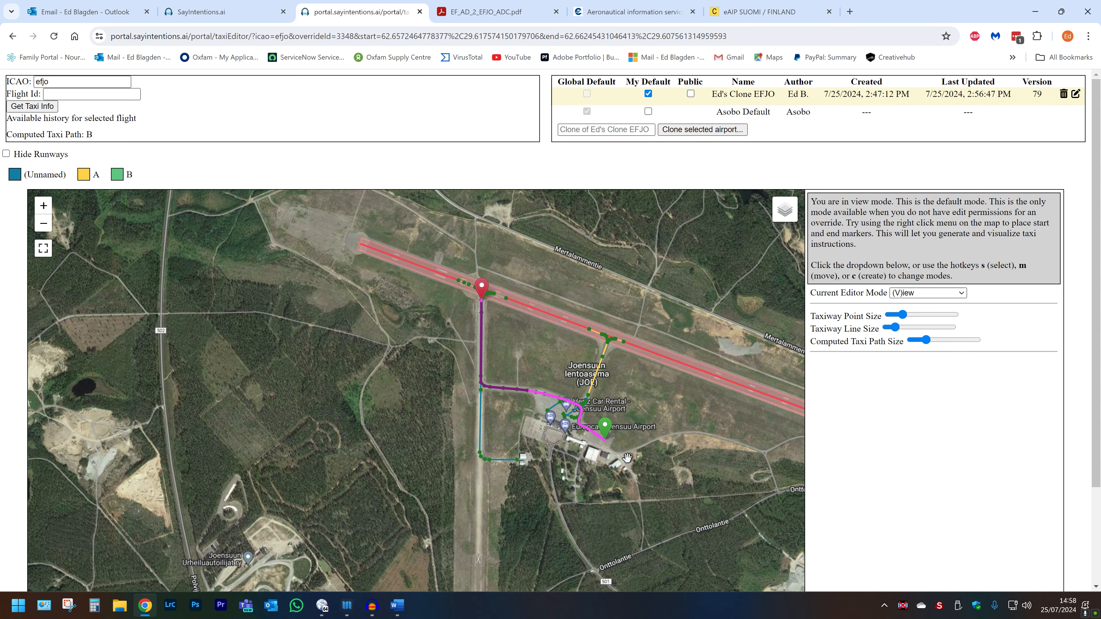
drag(422, 347, 394, 382)
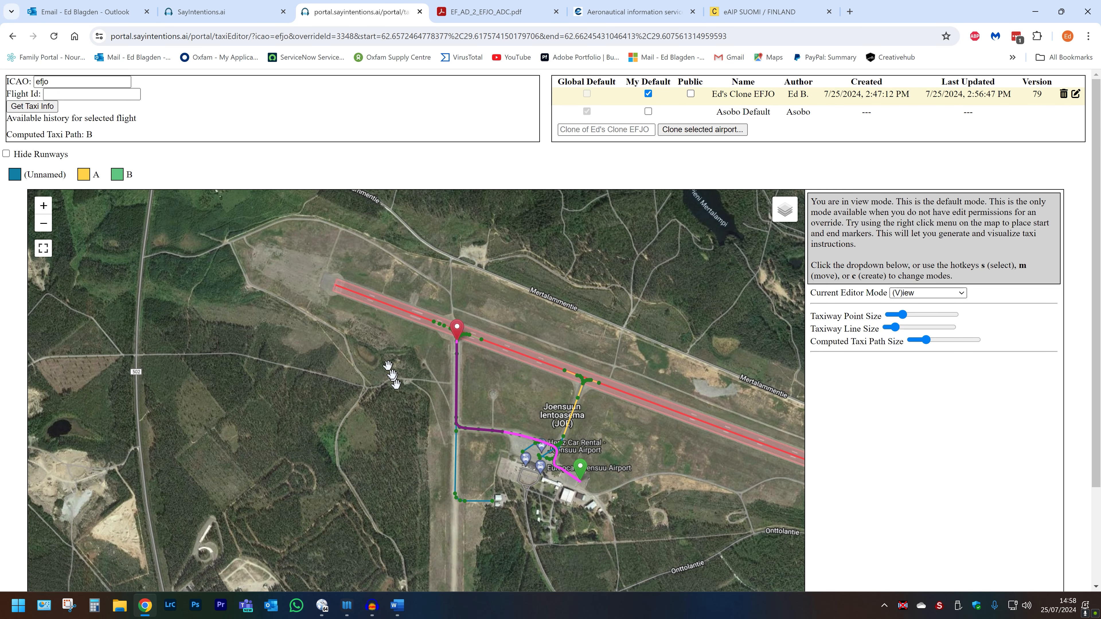
mouse_move(341, 296)
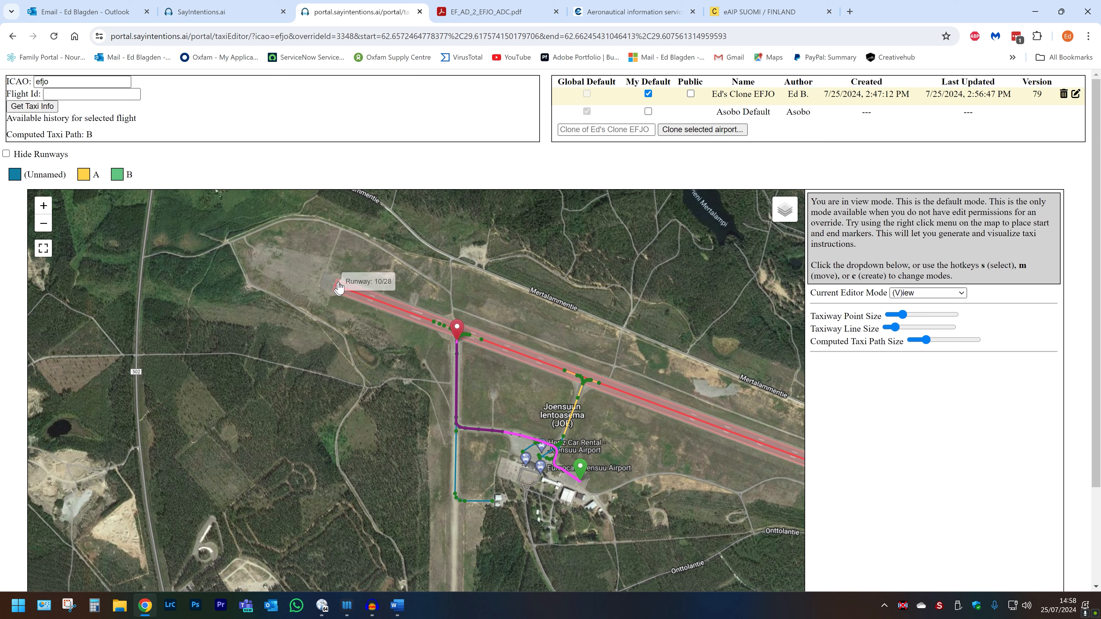
Test an end point at the runway's west end, then clear both start and end markers.
right_click(340, 296)
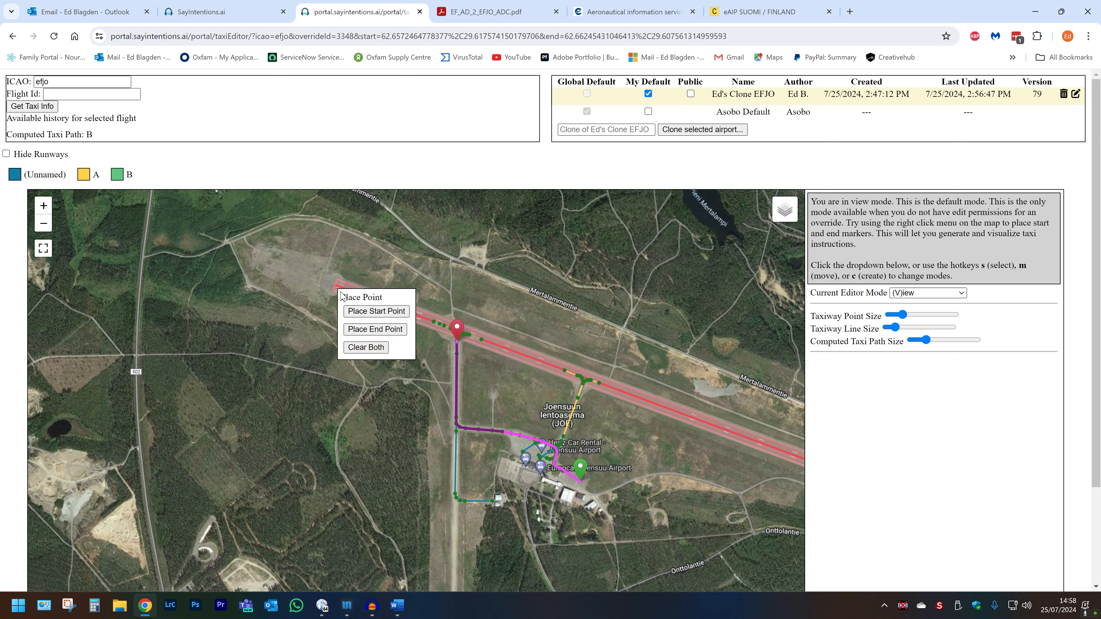
click(364, 328)
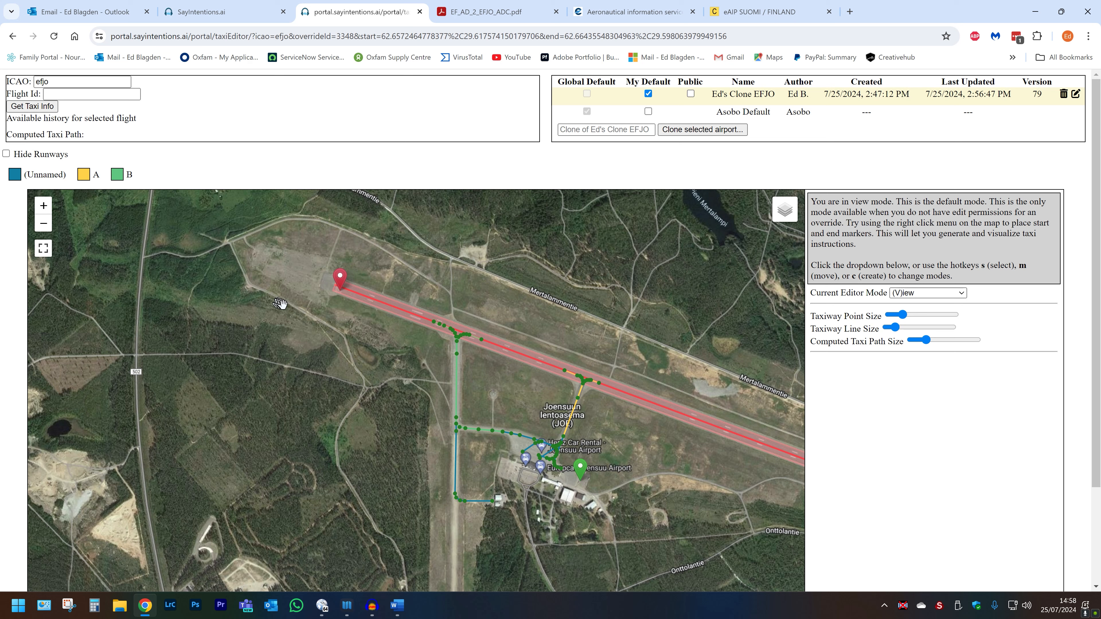
right_click(368, 333)
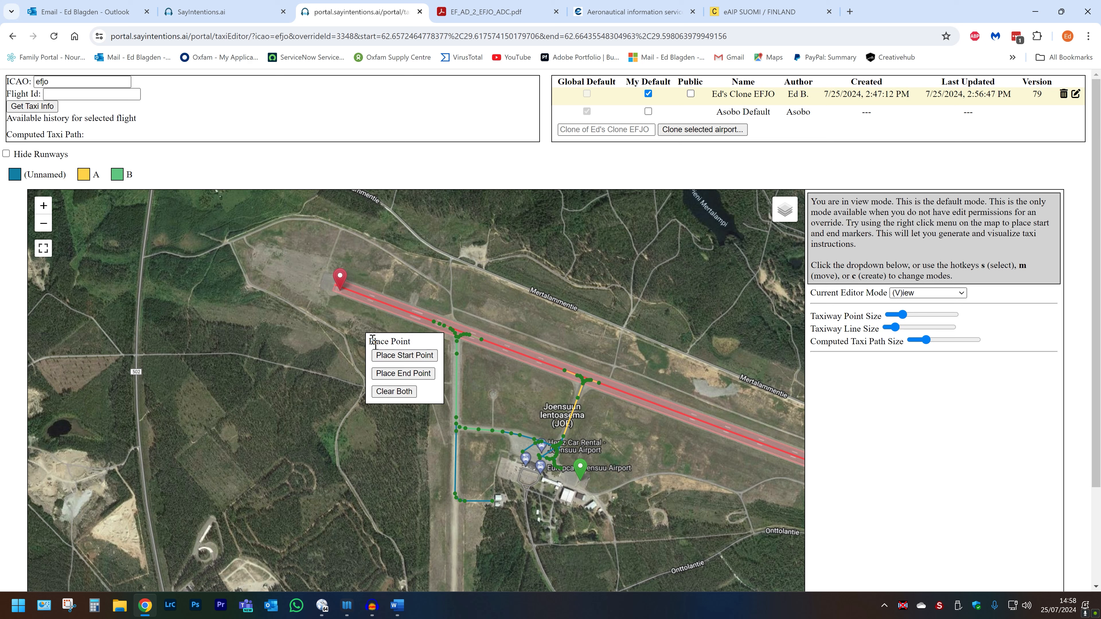
click(401, 390)
Draw a new 100 ft taxiway segment from the existing point along runway 10/28 to its west end.
scroll(442, 319, up, 3)
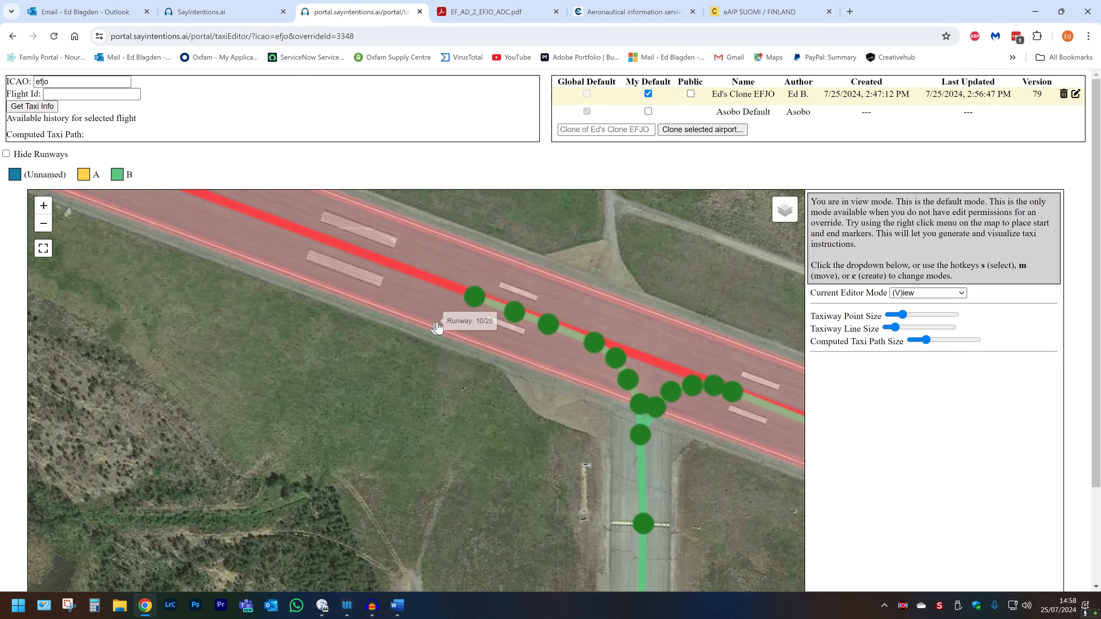
scroll(454, 314, up, 1)
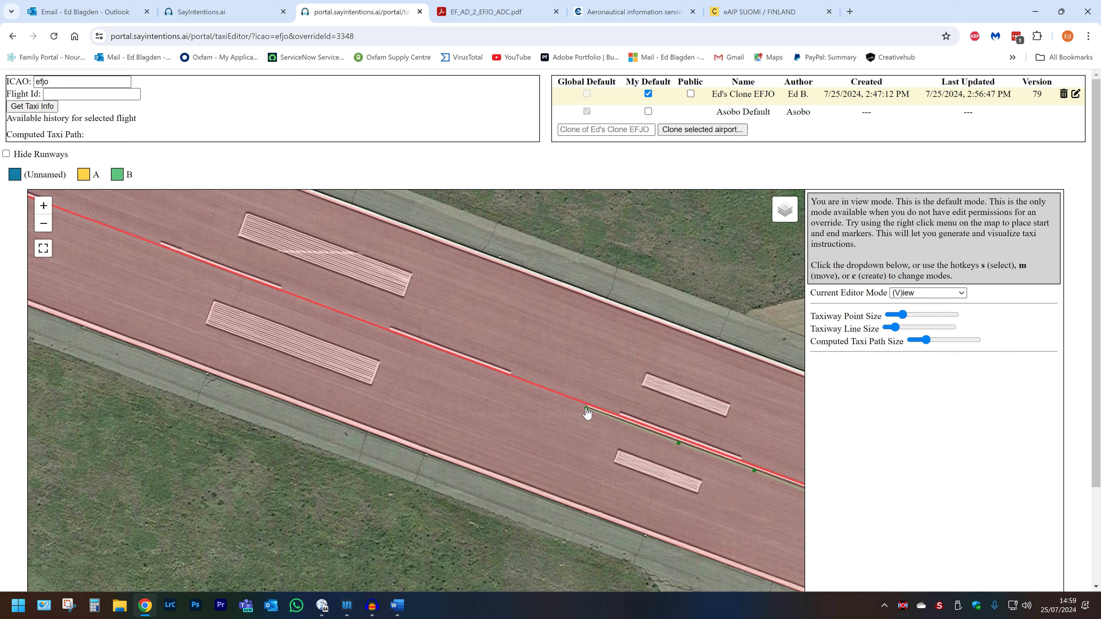
key(c)
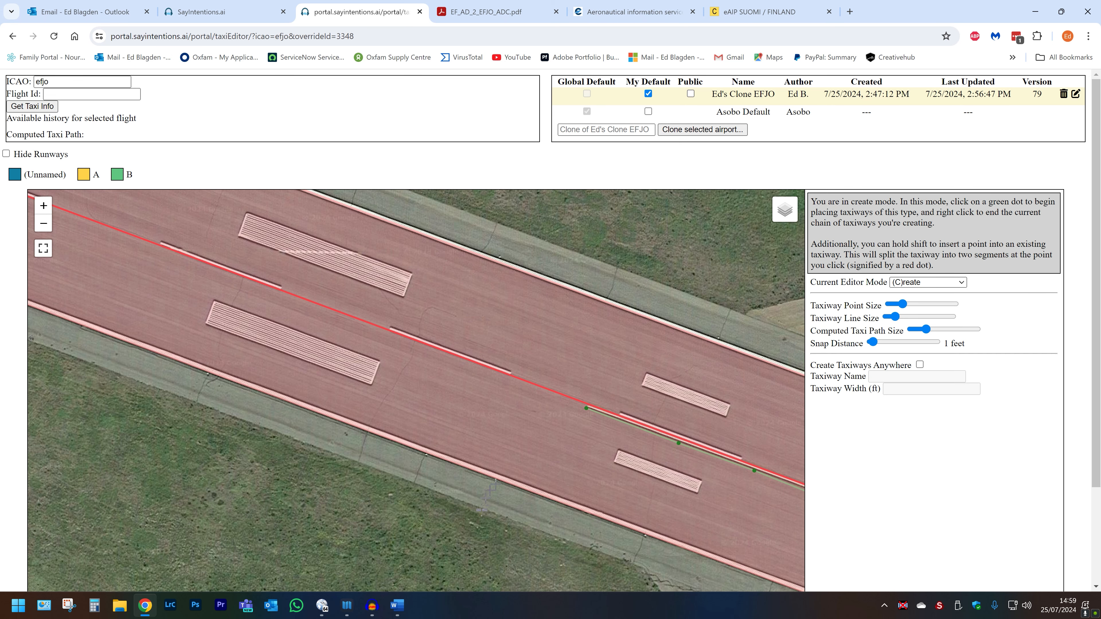
click(587, 409)
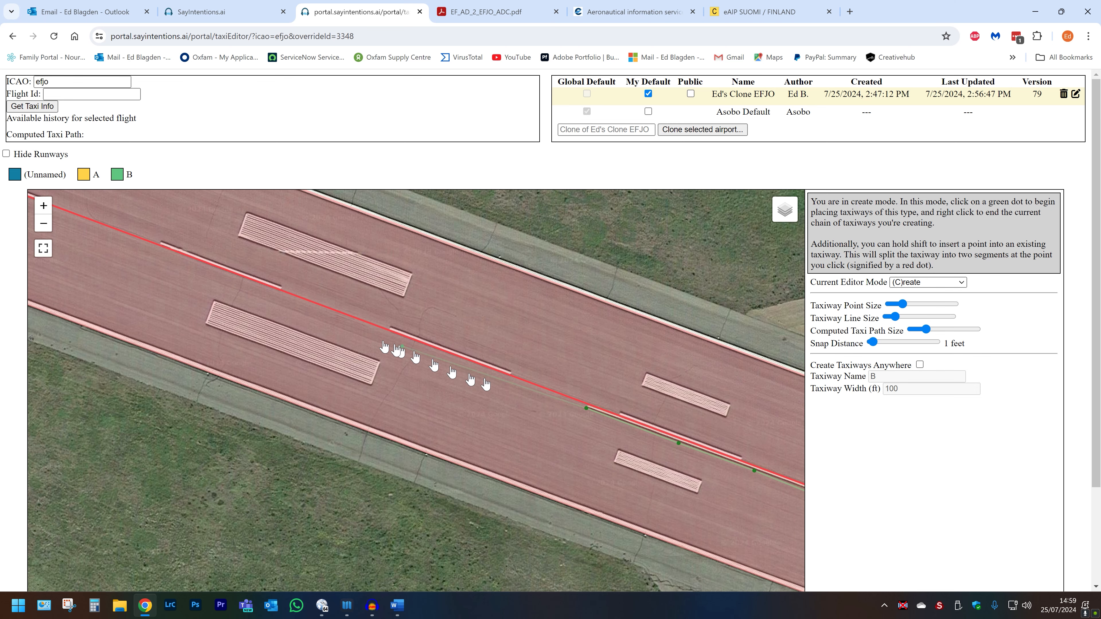
drag(187, 261, 721, 535)
drag(183, 341, 667, 564)
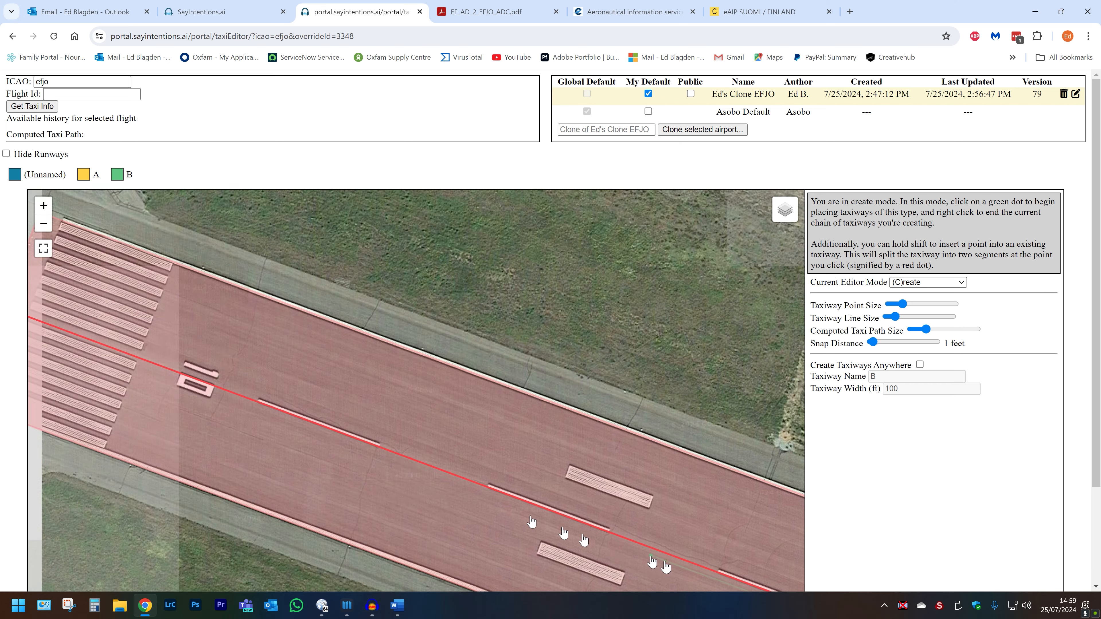
drag(169, 379, 348, 447)
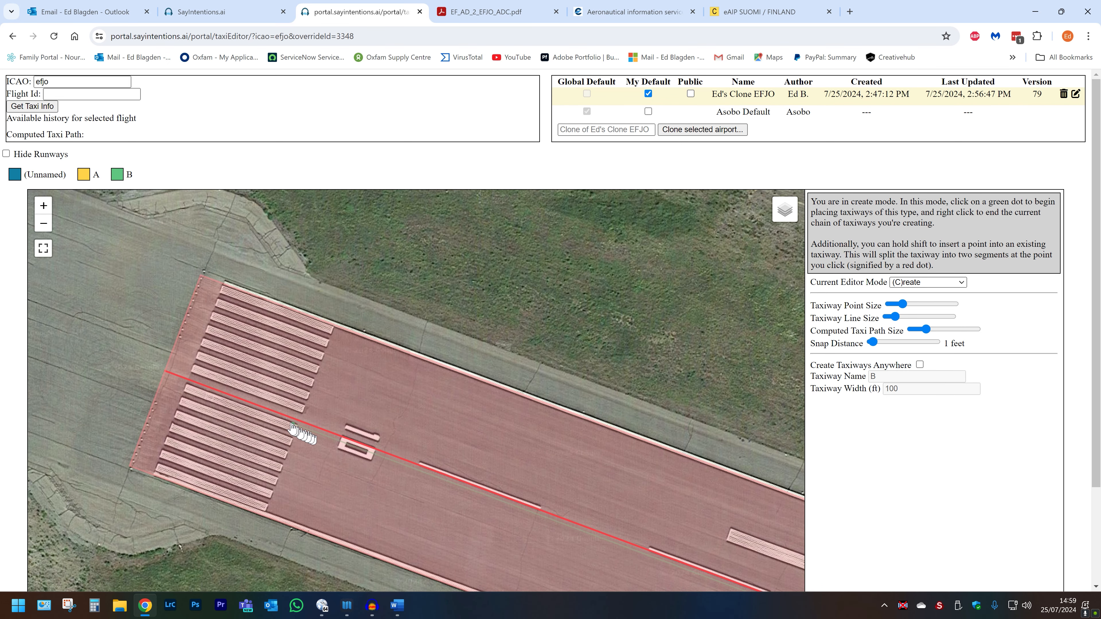
click(187, 385)
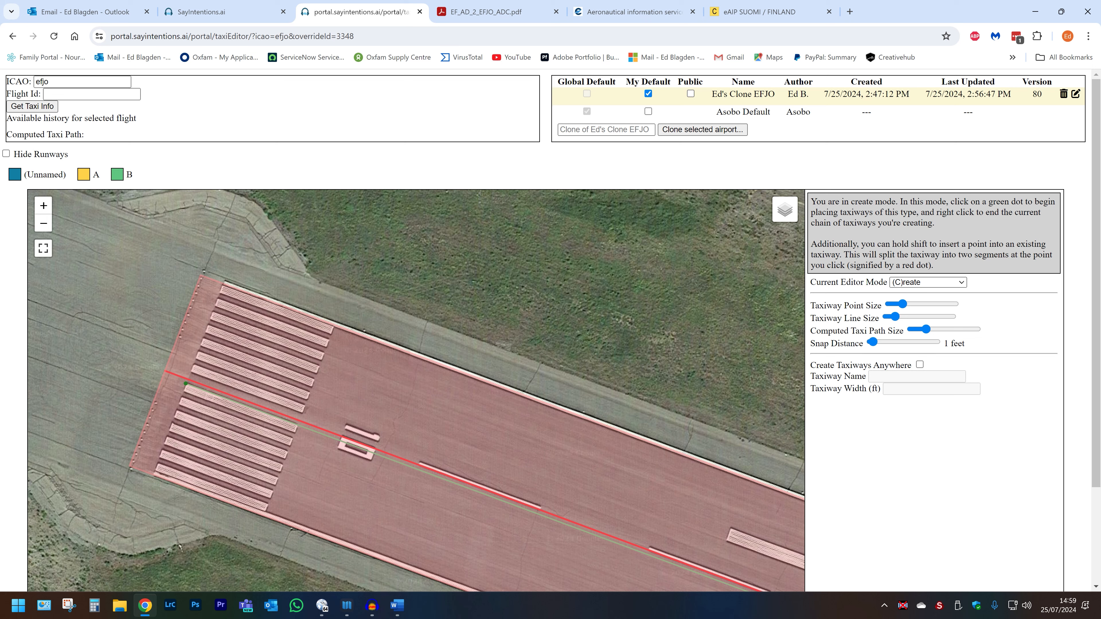
key(v)
key(c)
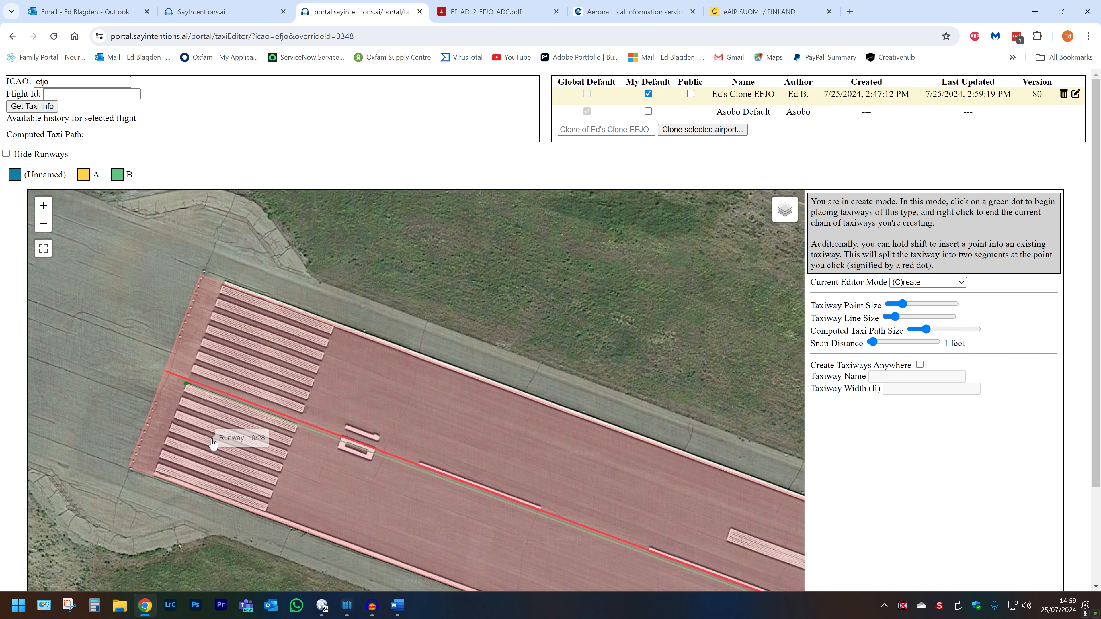
Select the new runway segment and save it with its name cleared, so it's unnamed.
key(s)
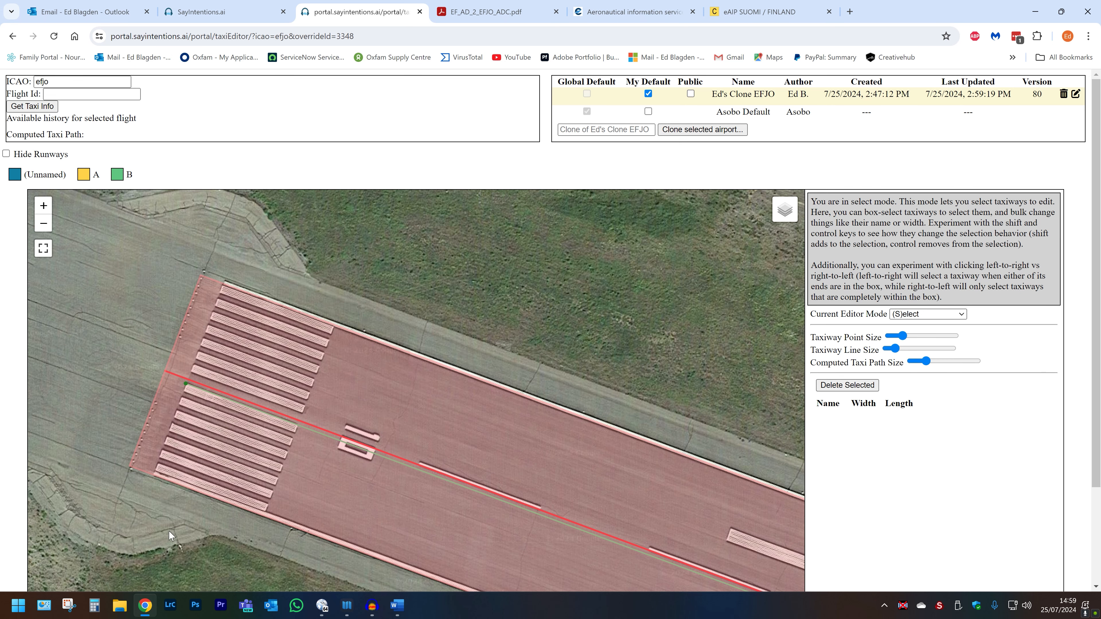
drag(185, 429, 169, 318)
drag(200, 482, 148, 296)
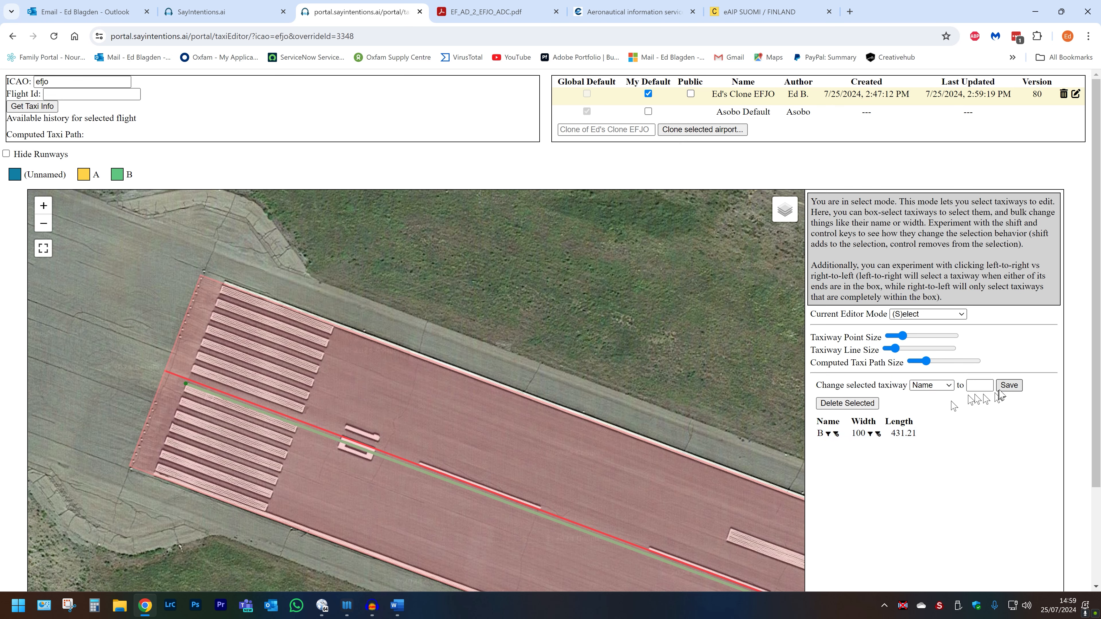
click(1010, 386)
Clear the selection and start a taxiway A chain from the existing point by the runway.
scroll(234, 547, down, 5)
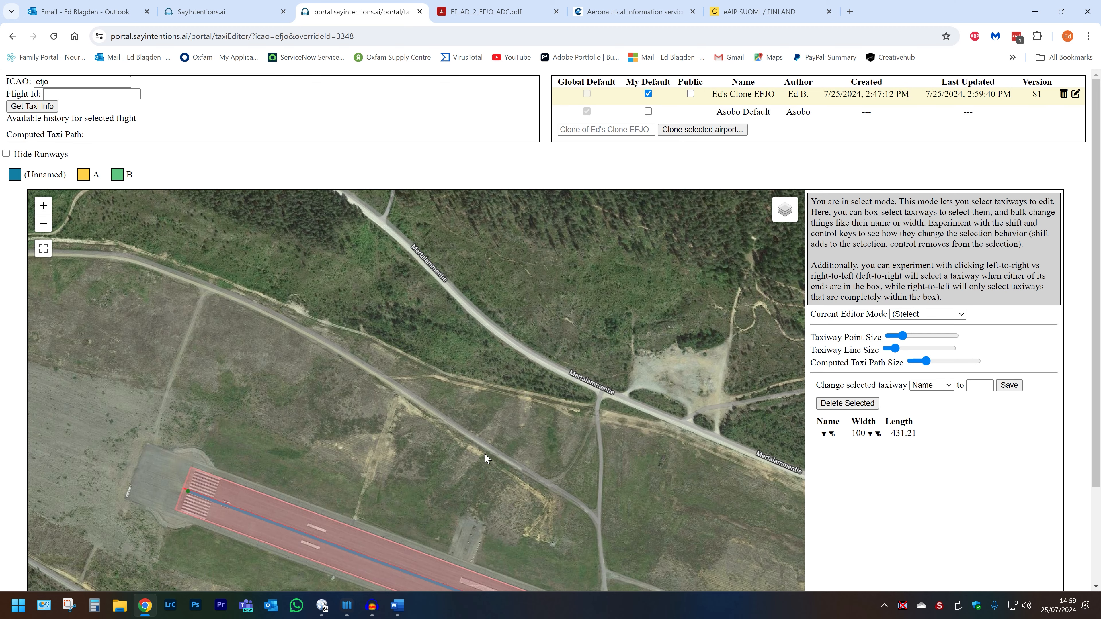
drag(652, 506, 187, 168)
drag(547, 403, 188, 161)
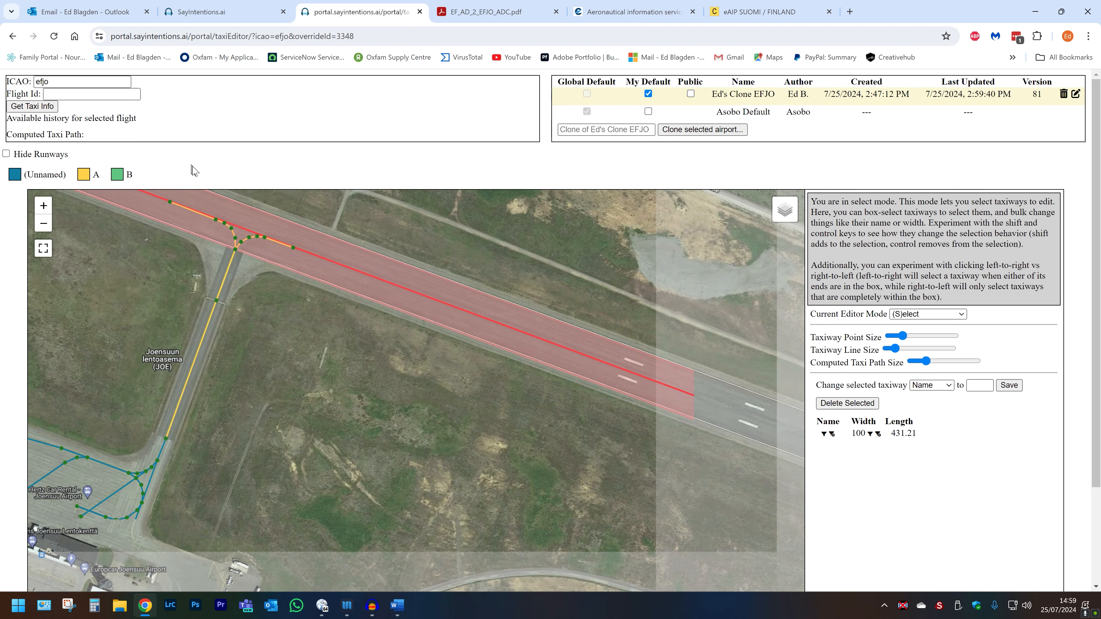
scroll(306, 261, up, 2)
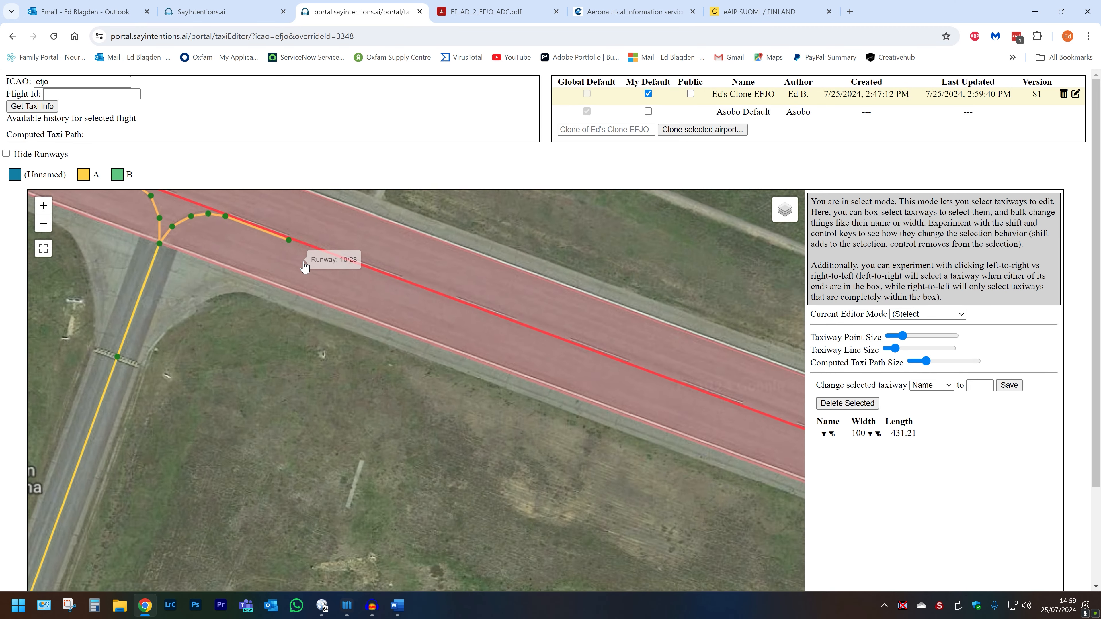
scroll(305, 267, up, 1)
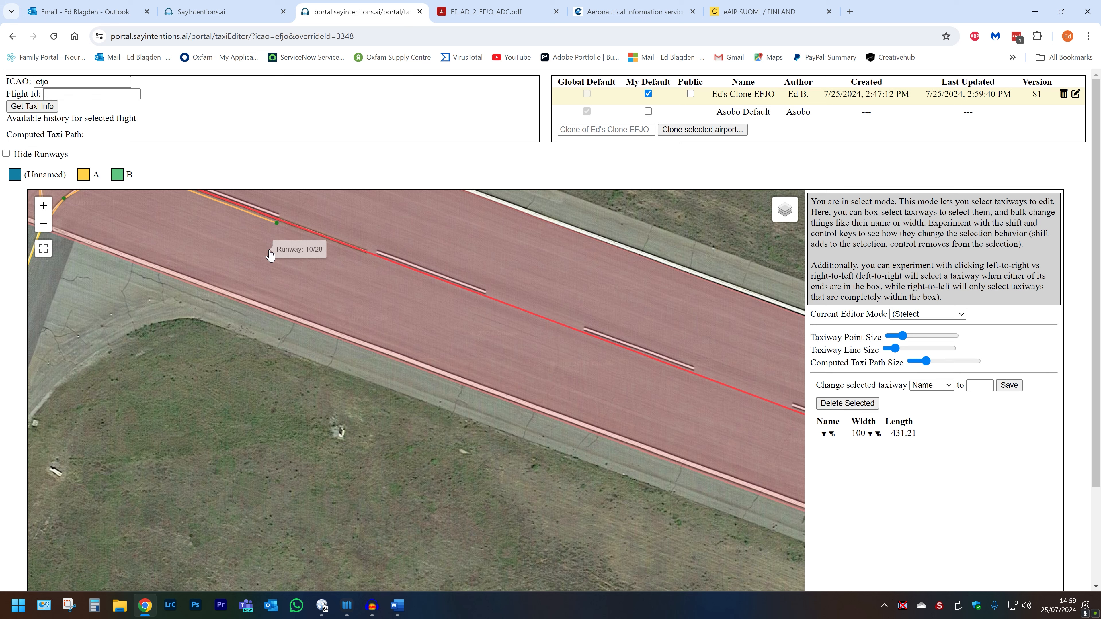
drag(270, 255, 290, 325)
key(c)
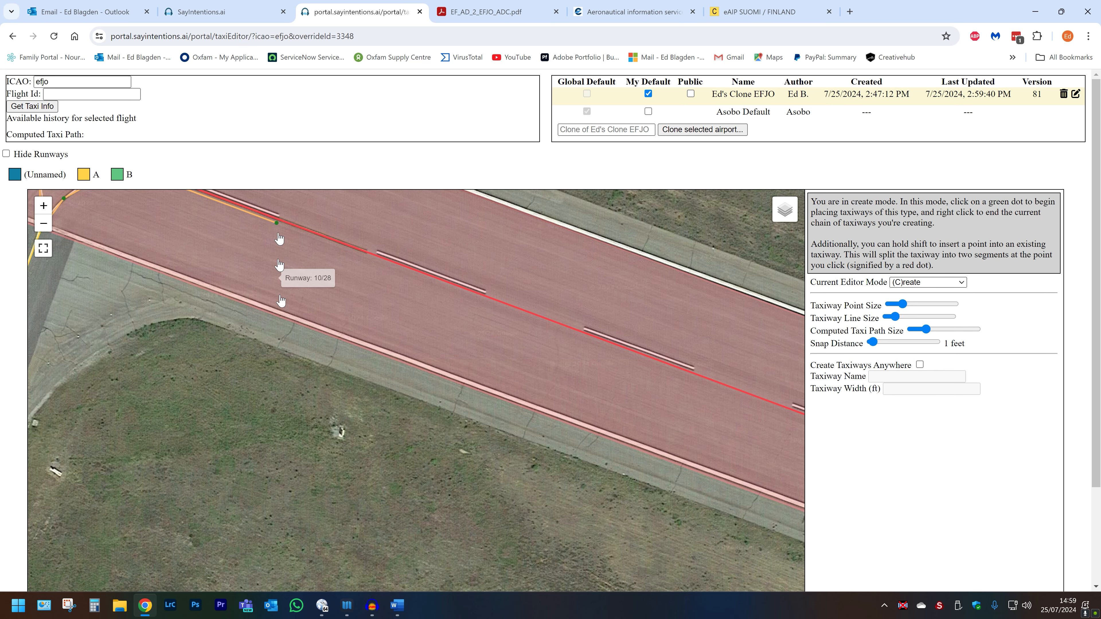
click(277, 223)
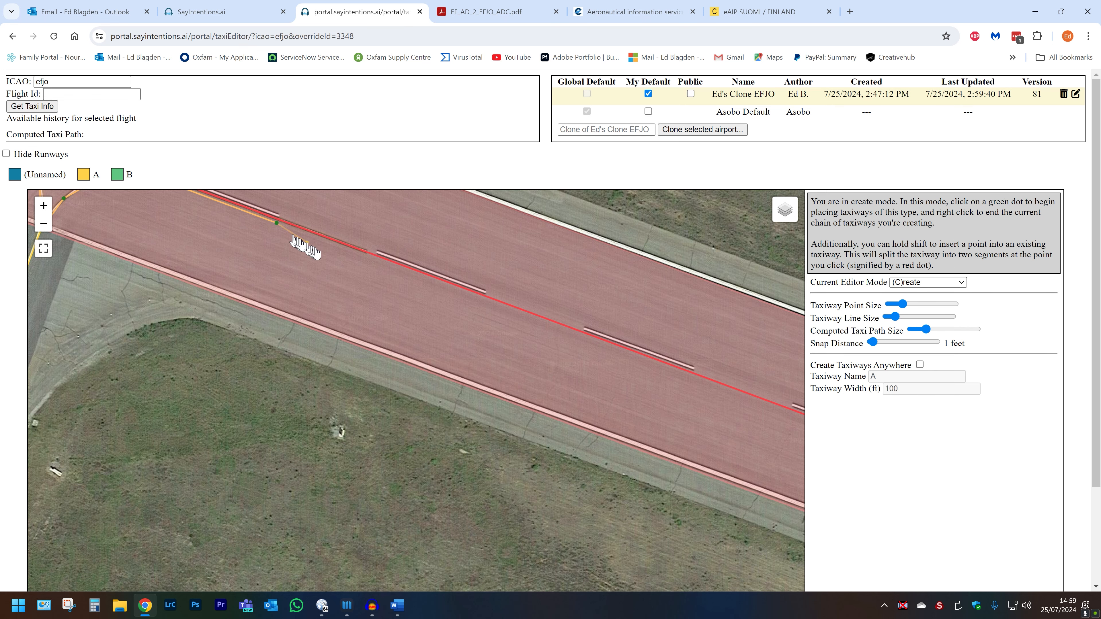
Extend taxiway A through the runway threshold down to a point at the apron edge.
drag(754, 405, 184, 182)
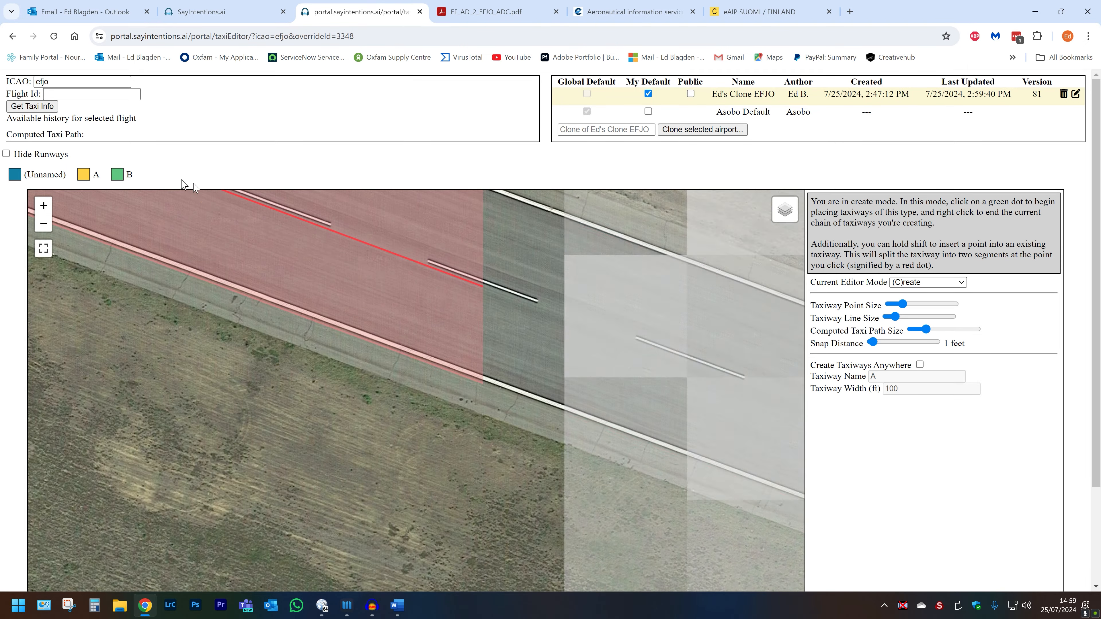
scroll(393, 278, down, 1)
drag(727, 396, 145, 174)
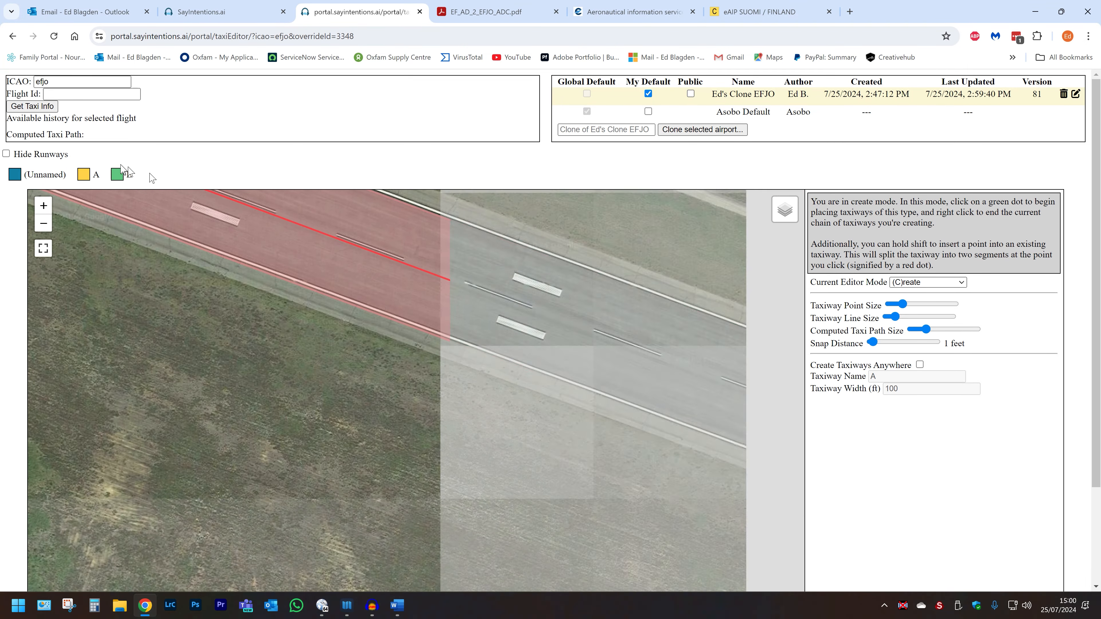
drag(719, 387, 167, 206)
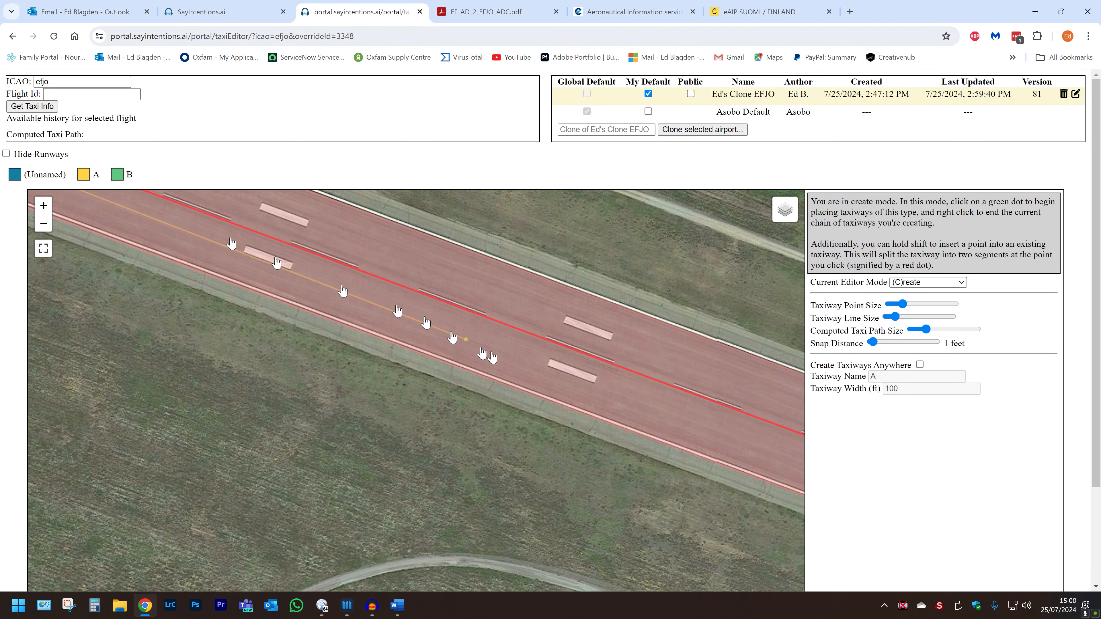
drag(717, 411, 172, 211)
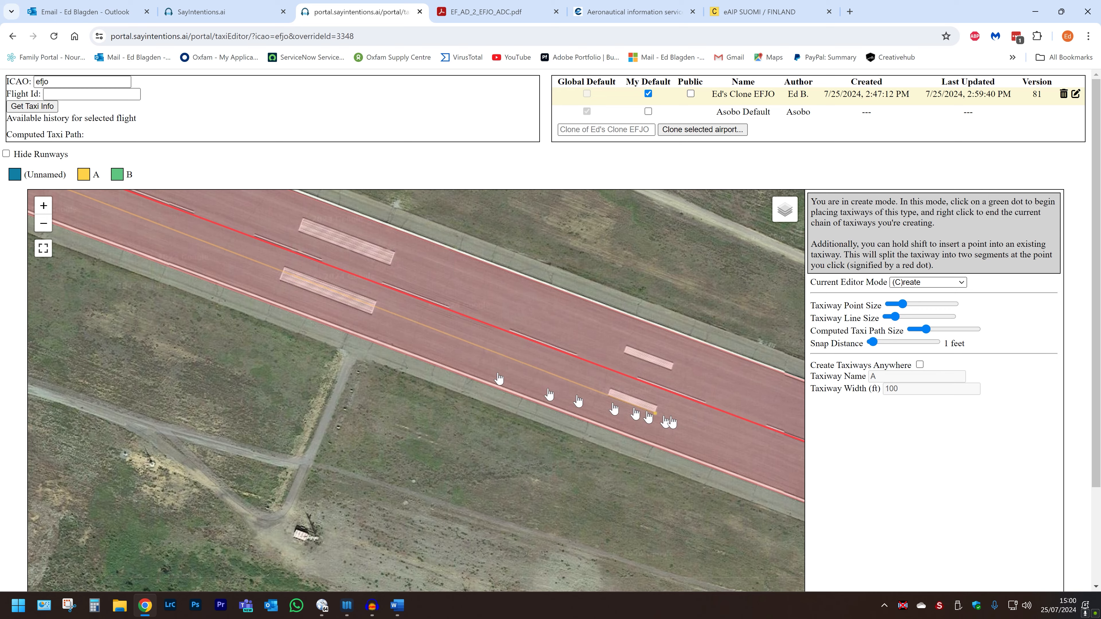
drag(748, 428, 252, 254)
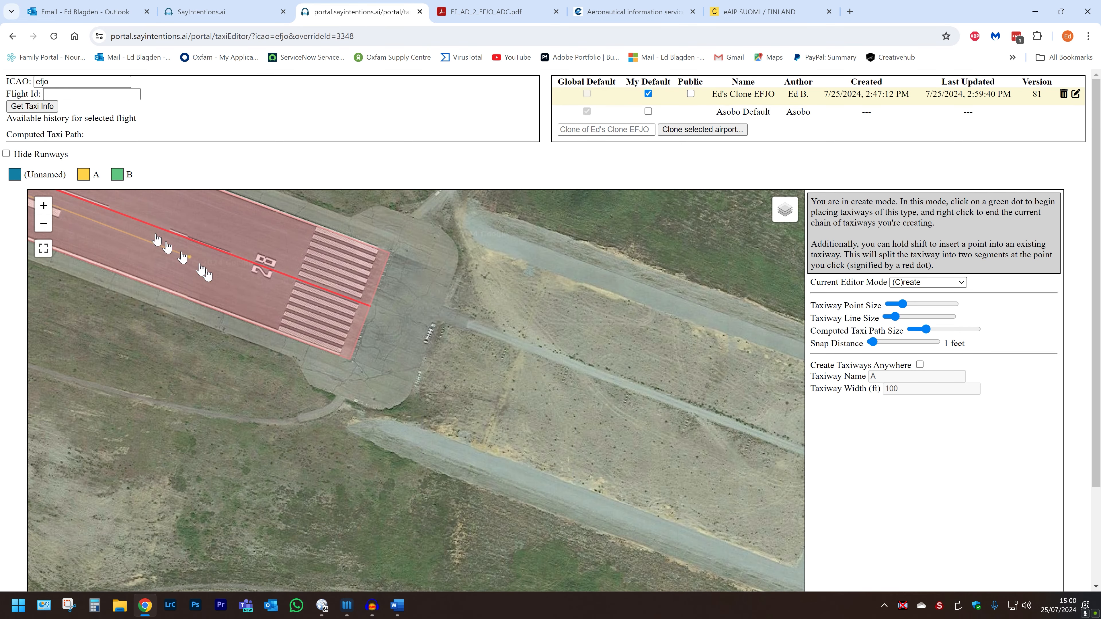
click(352, 304)
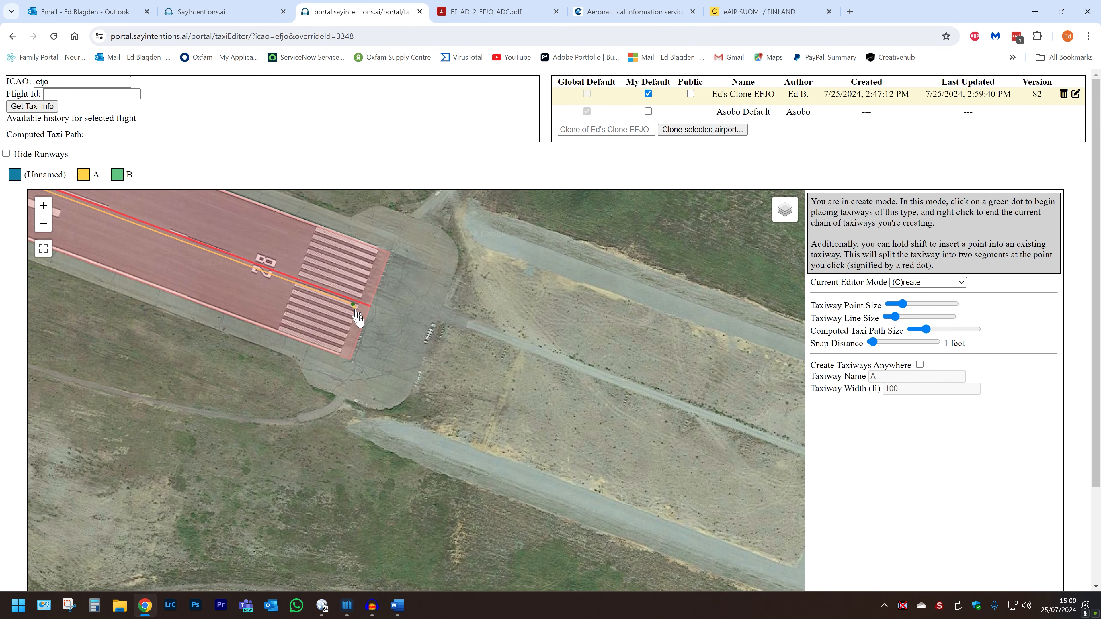
click(405, 395)
key(s)
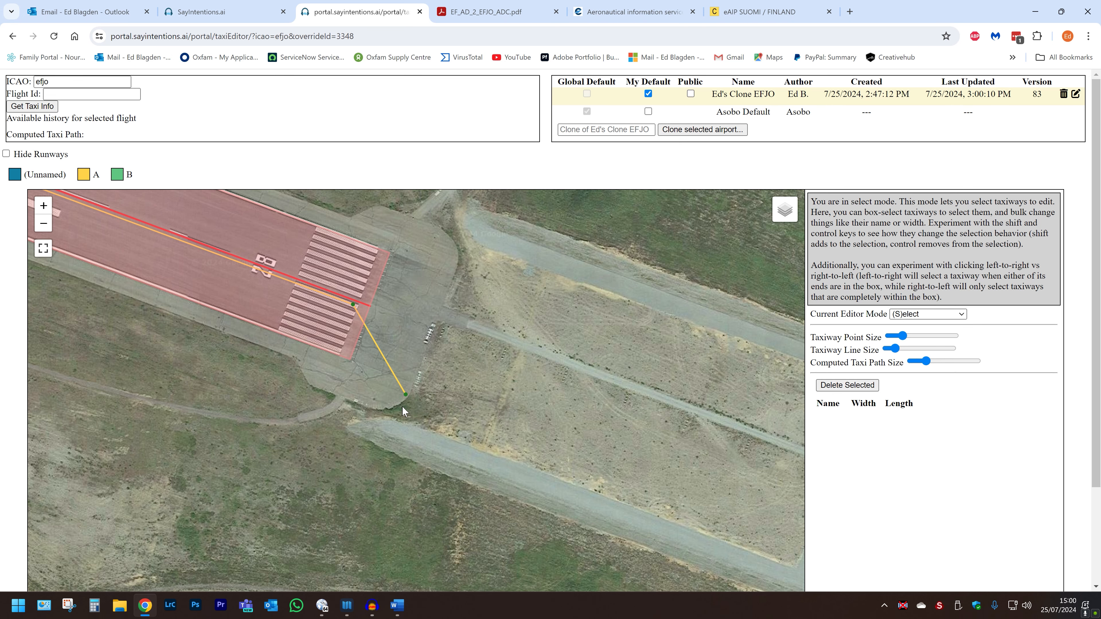
Delete the short taxiway A link leading to the apron.
key(v)
drag(417, 423, 385, 370)
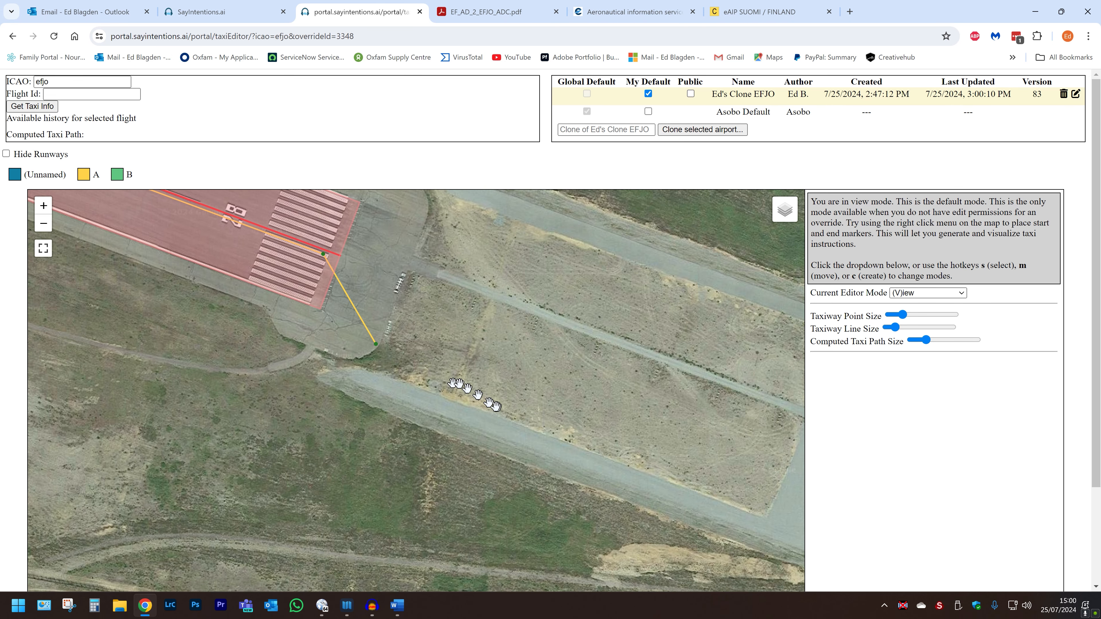
key(s)
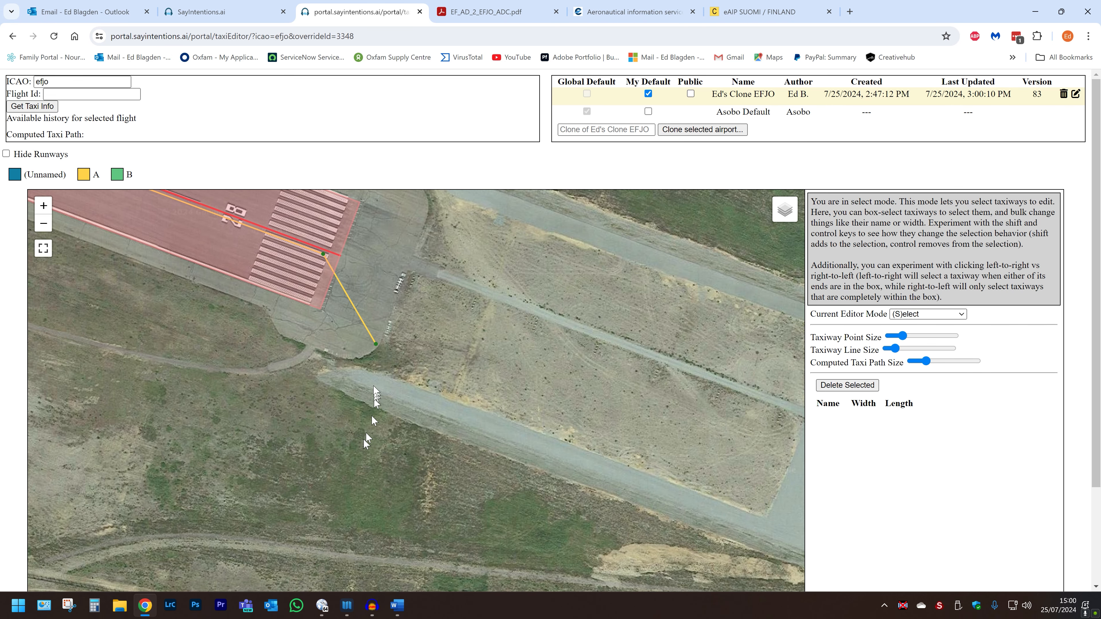
drag(383, 383, 369, 317)
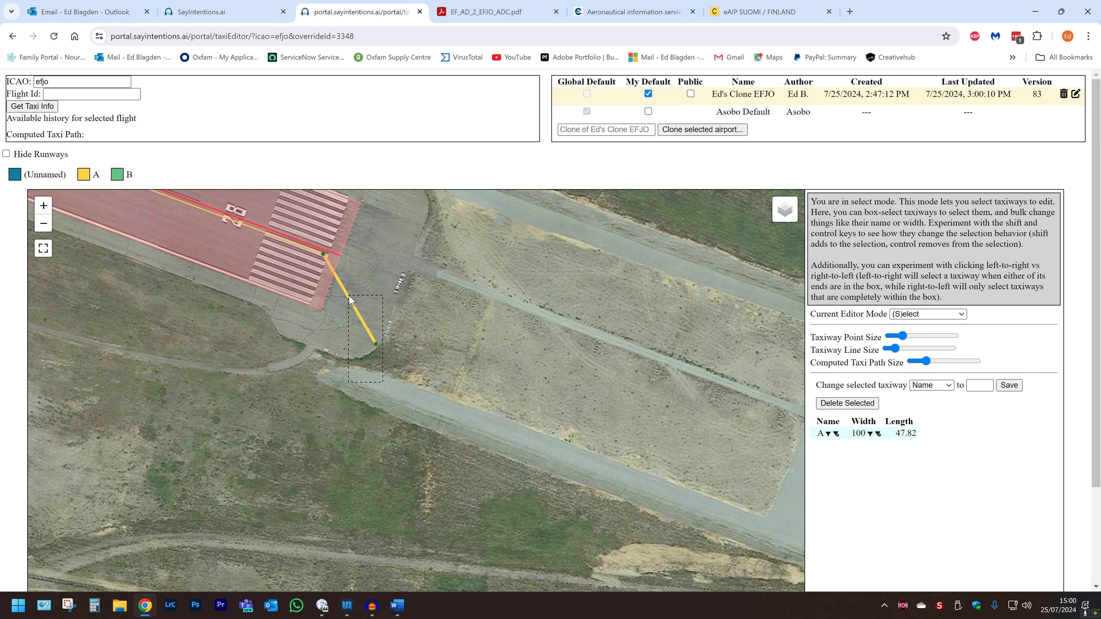
click(848, 402)
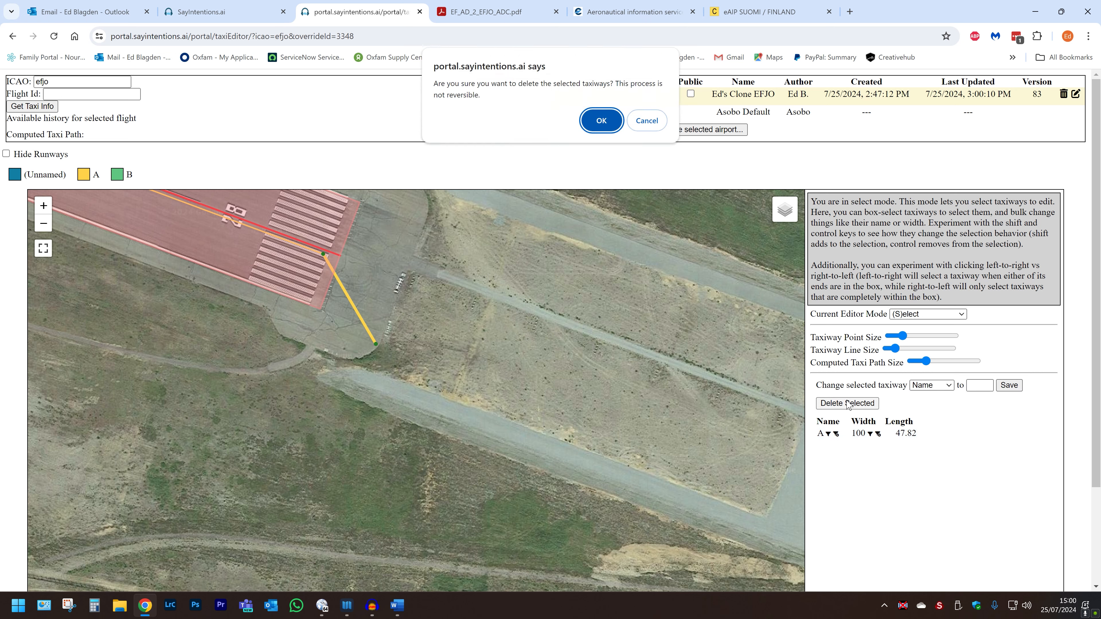
click(598, 121)
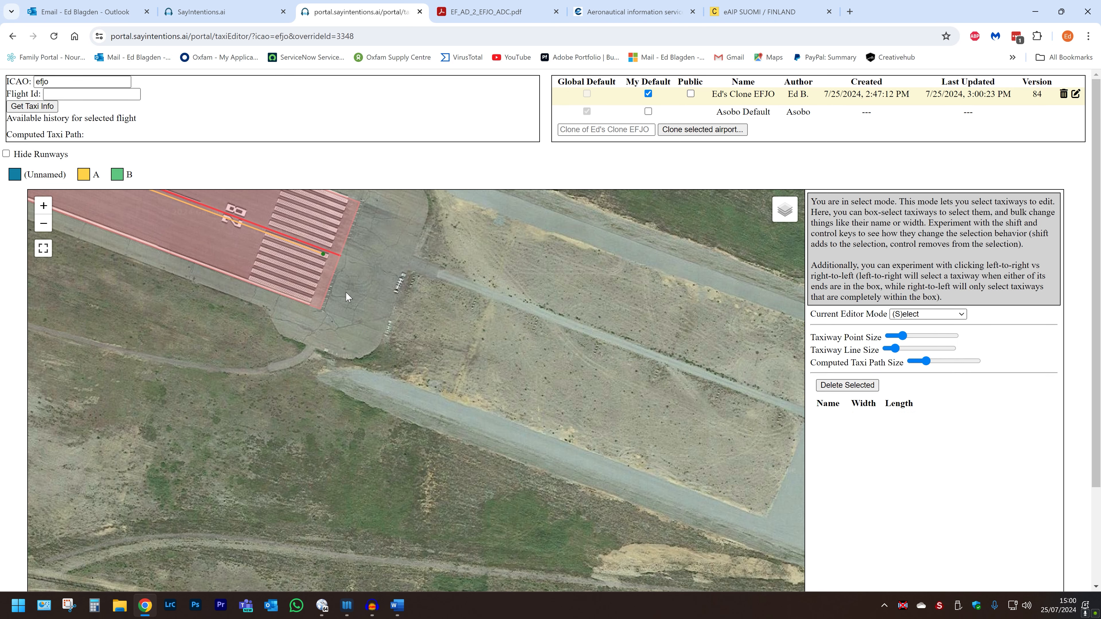
Make the 1313.11-long taxiway A segment along the runway unnamed and save it.
drag(354, 285, 290, 237)
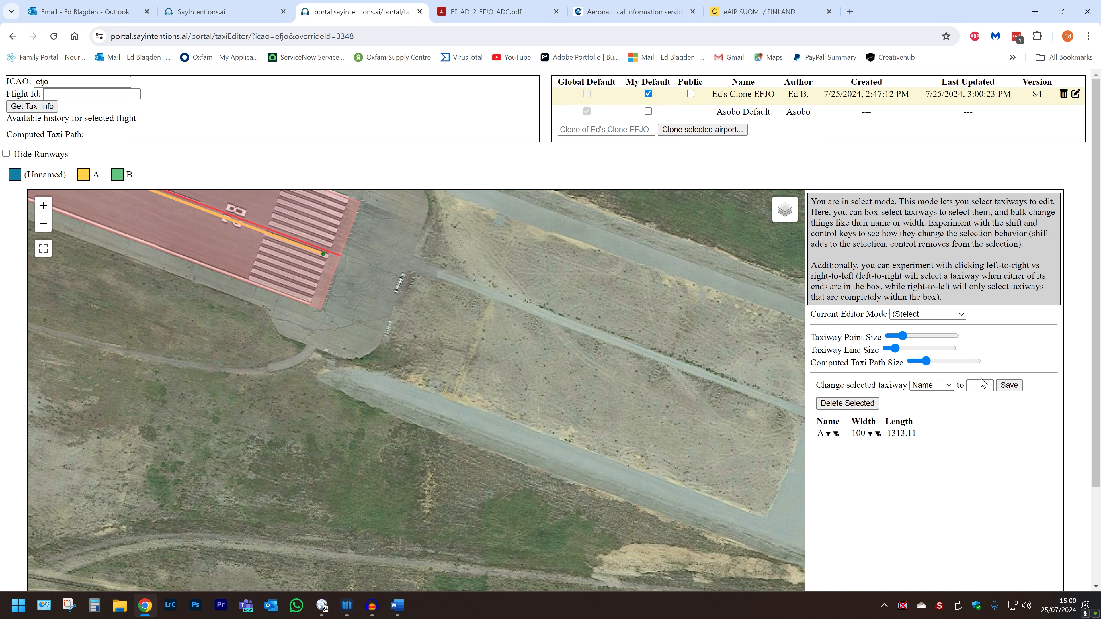
click(1003, 388)
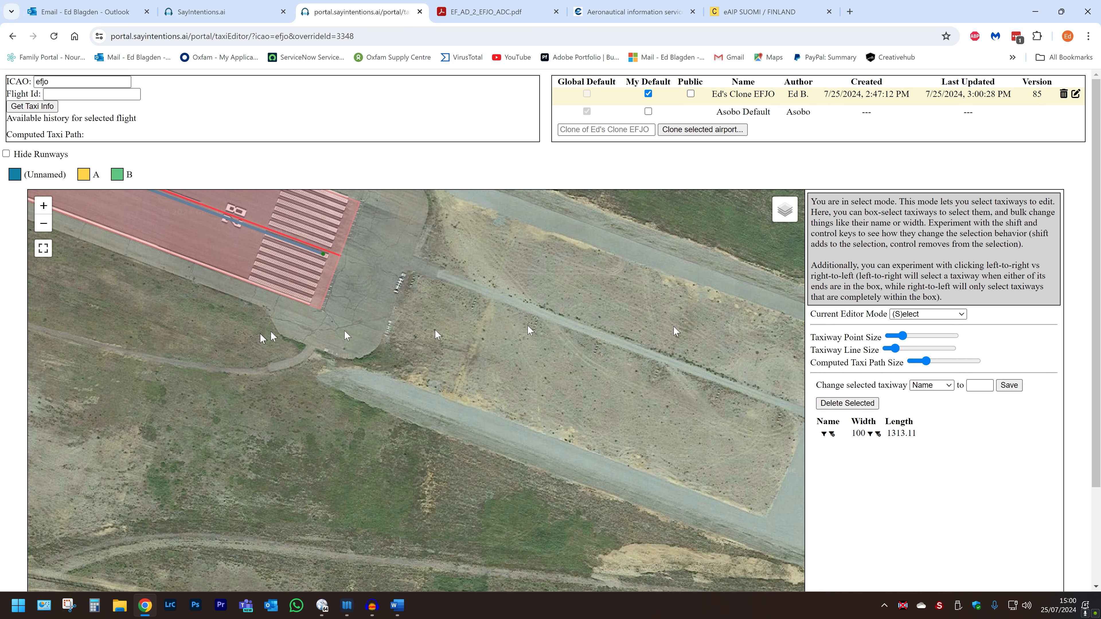
scroll(161, 285, down, 3)
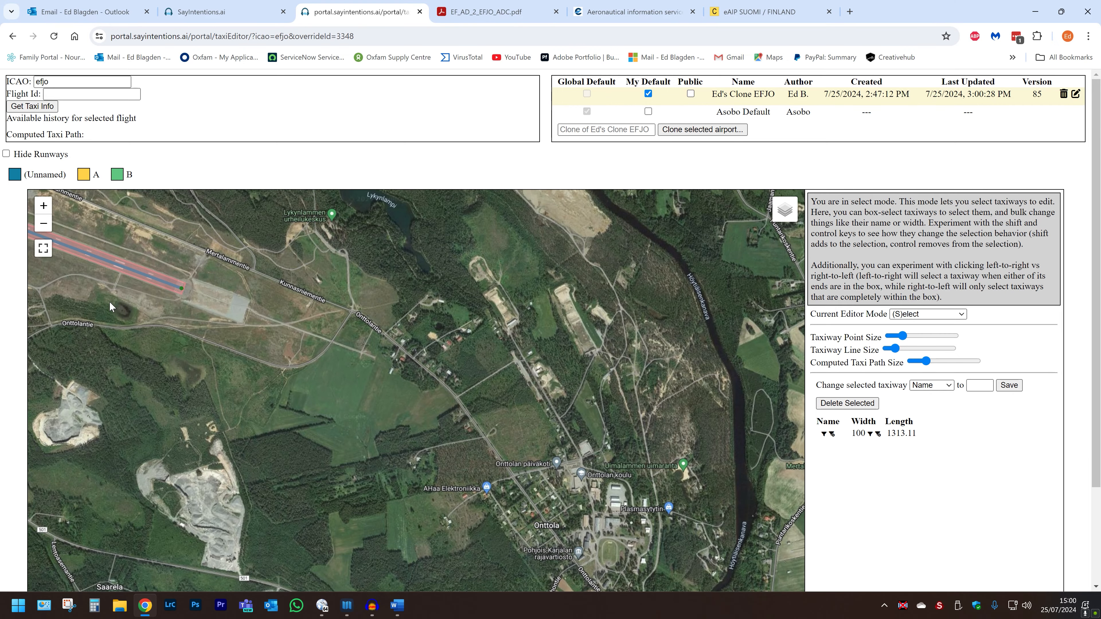
Compute a taxi path from a start point at the terminal apron to the runway's west end.
click(86, 285)
drag(104, 283, 743, 409)
drag(520, 360, 299, 362)
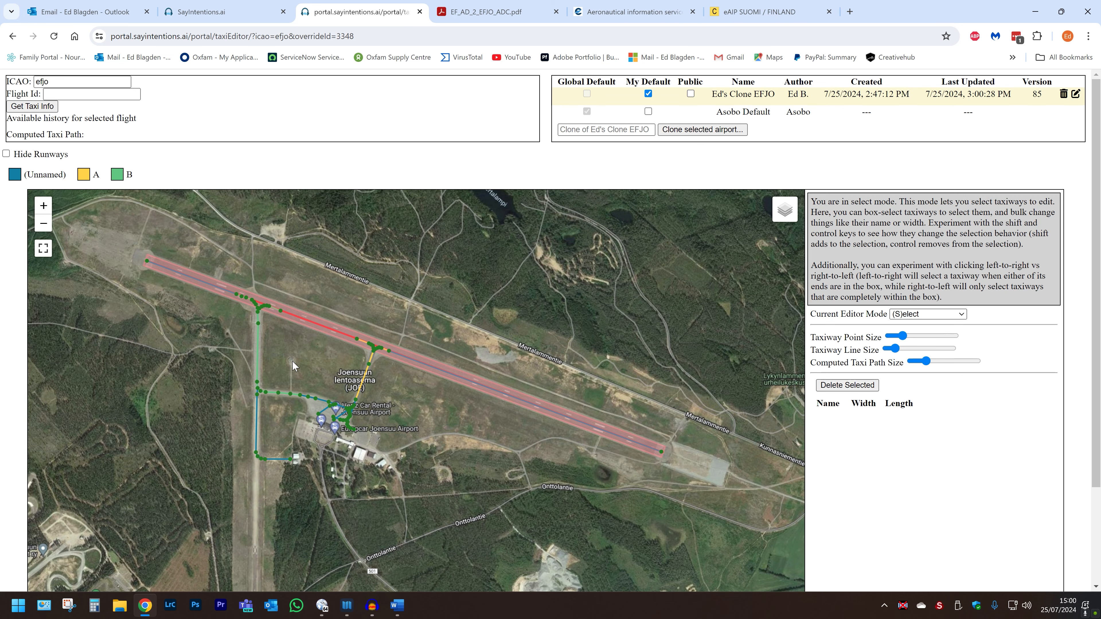
right_click(325, 420)
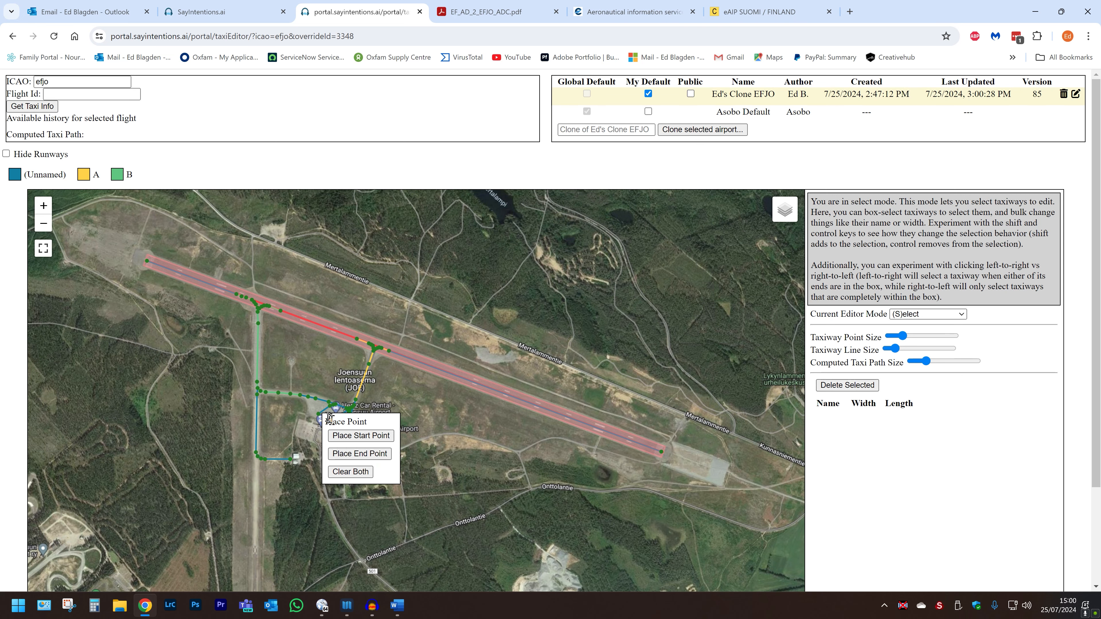
click(349, 438)
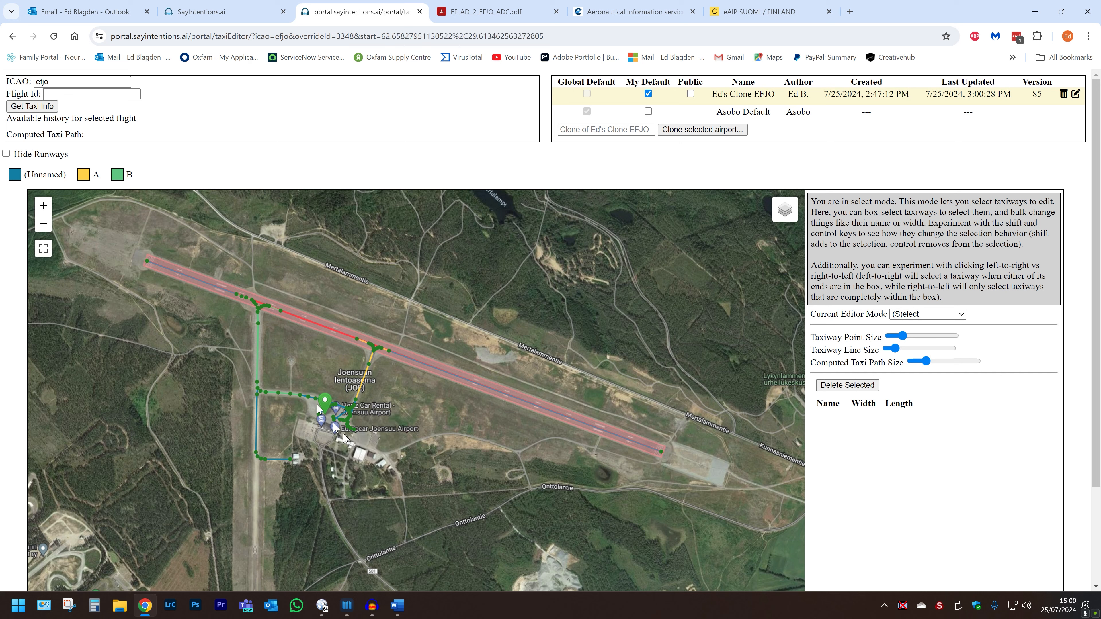
right_click(148, 263)
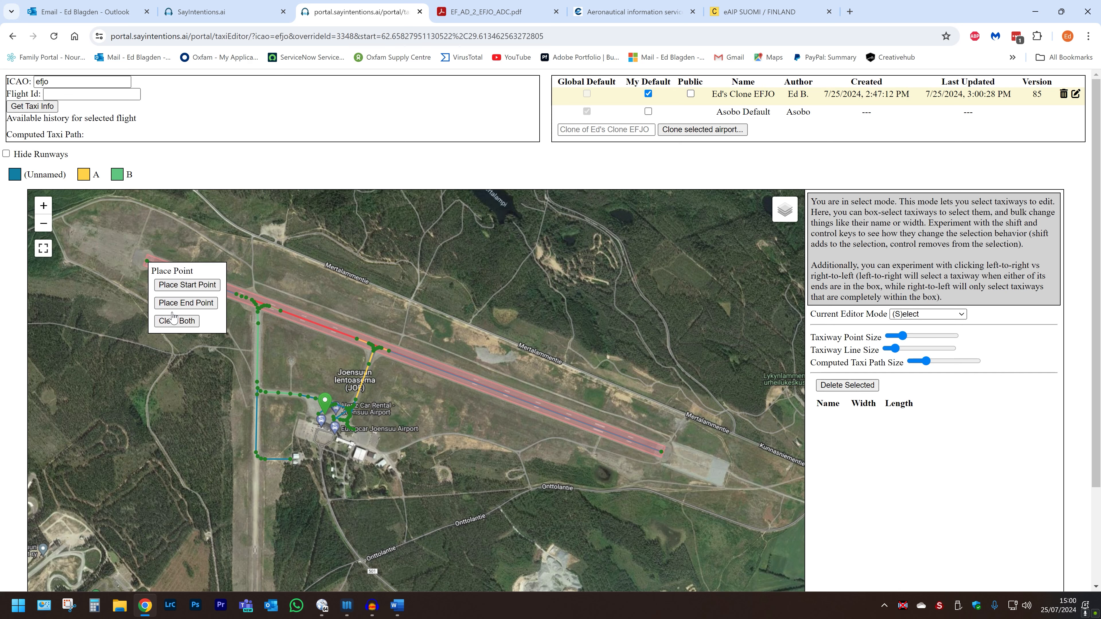
click(171, 303)
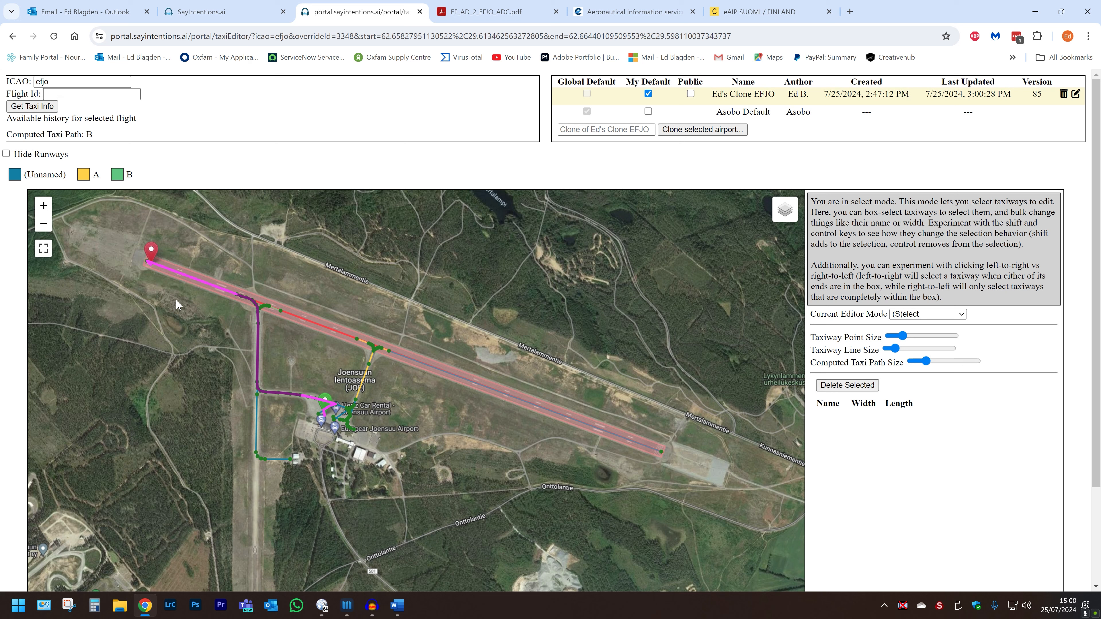
Move the path end to the runway's east end, then clear both markers.
right_click(653, 452)
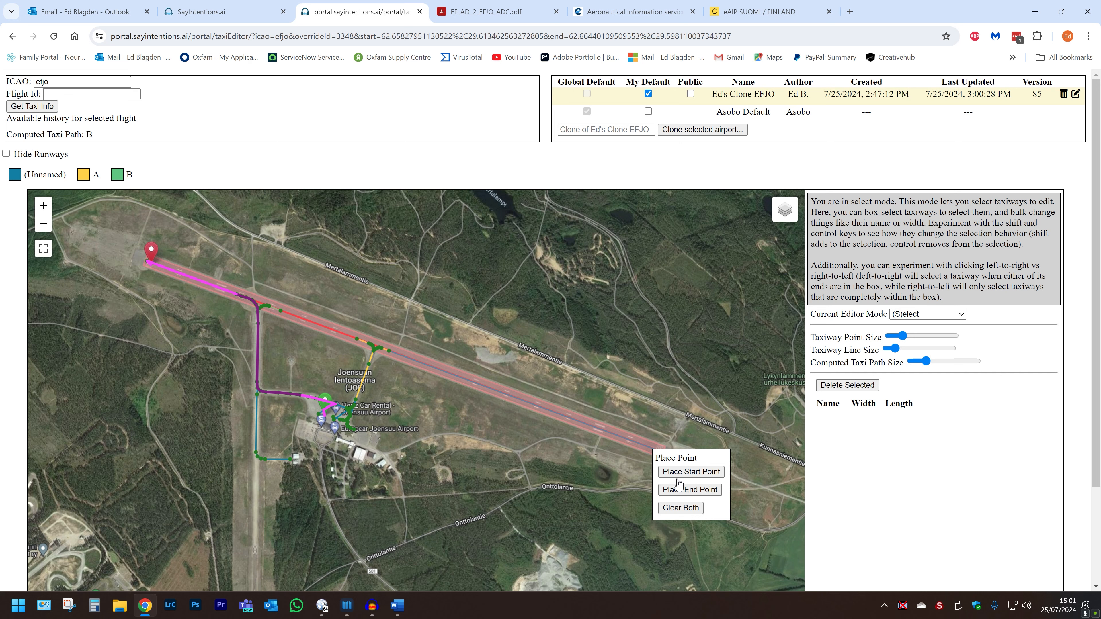
click(679, 486)
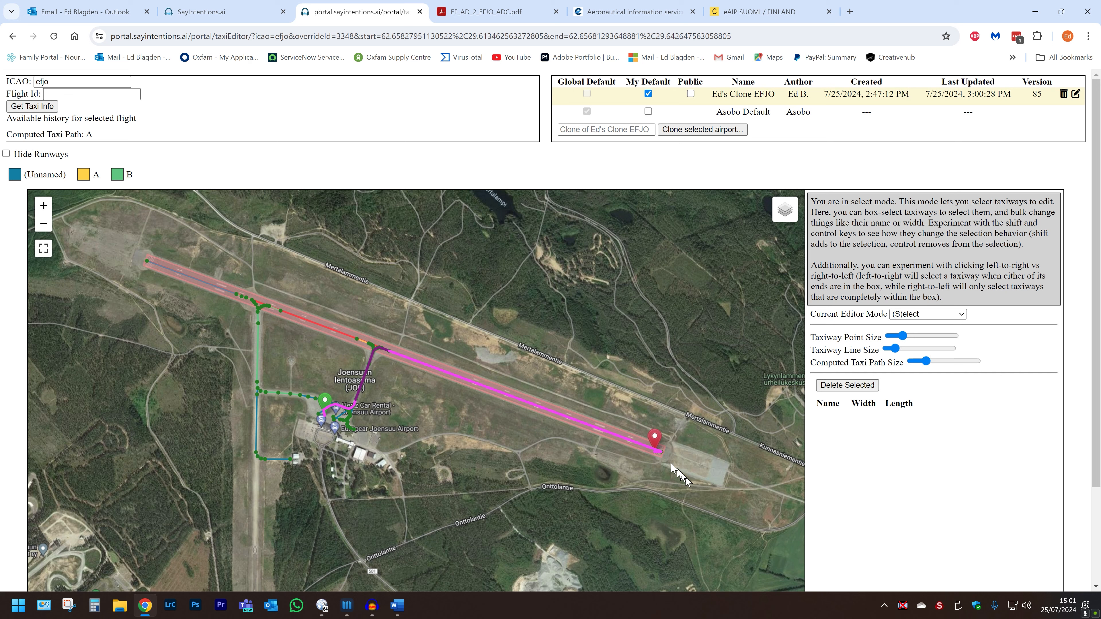
right_click(436, 401)
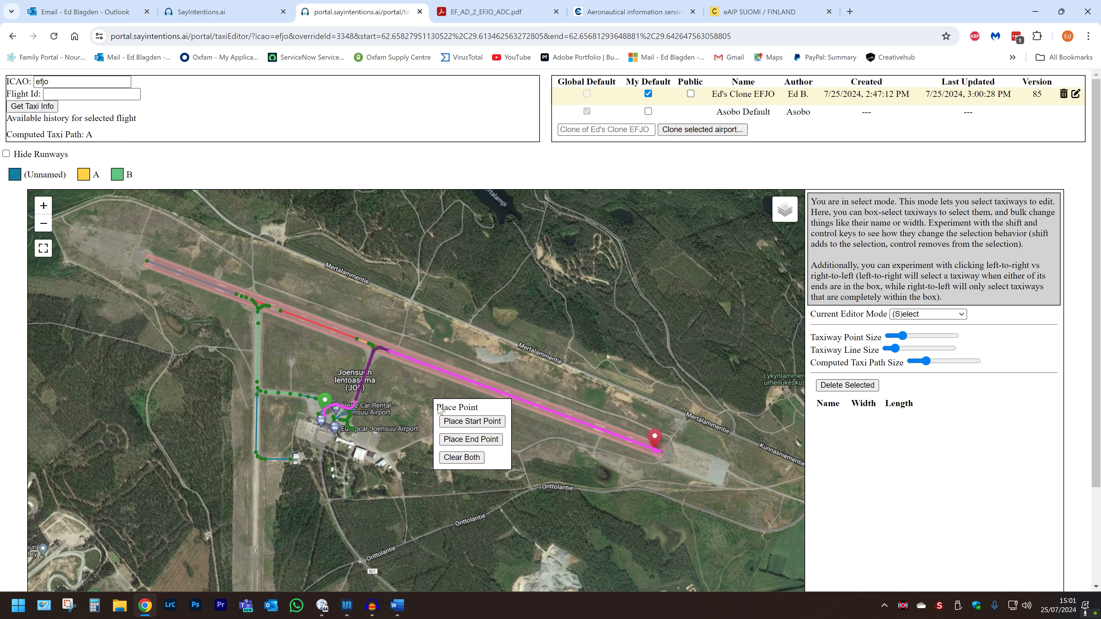
click(460, 458)
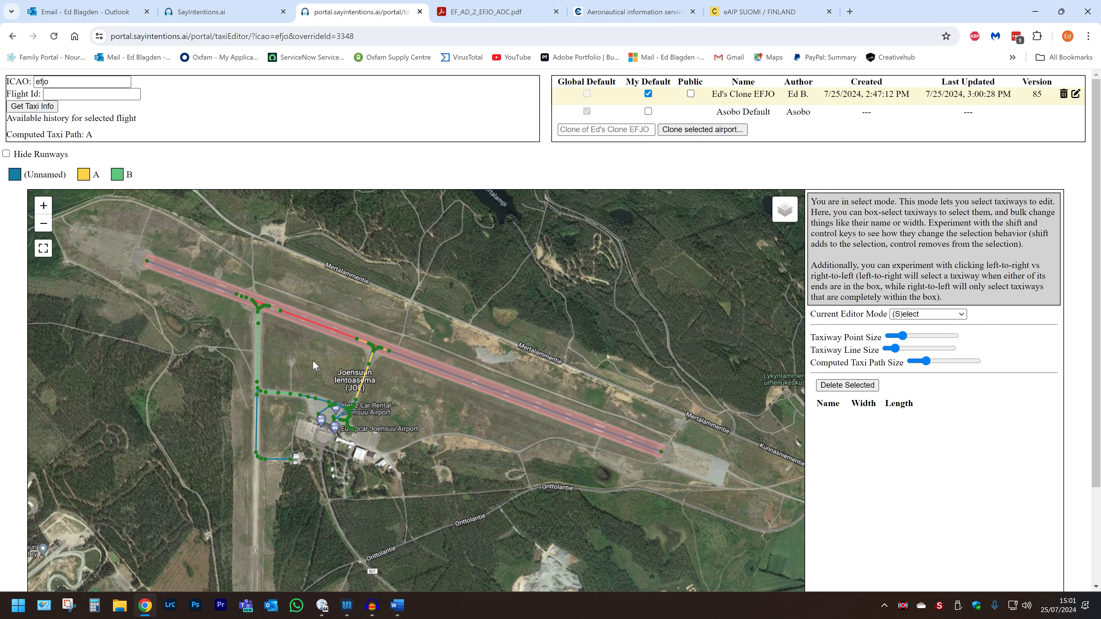
In view mode, center and zoom the EFJO map and pan along taxiway B to inspect it.
key(v)
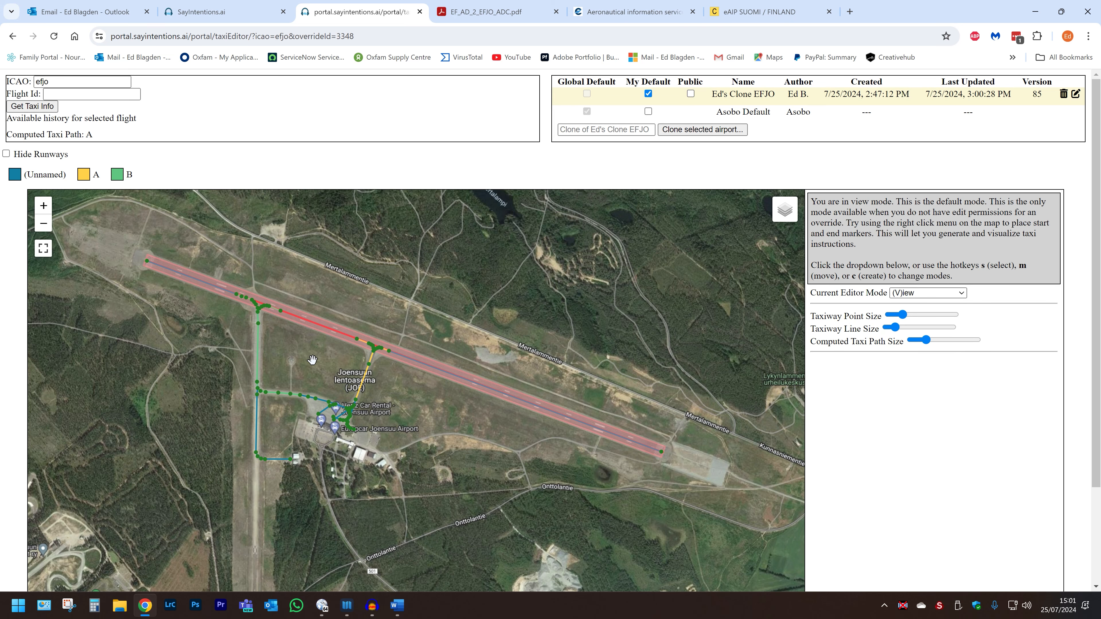
drag(312, 359, 479, 392)
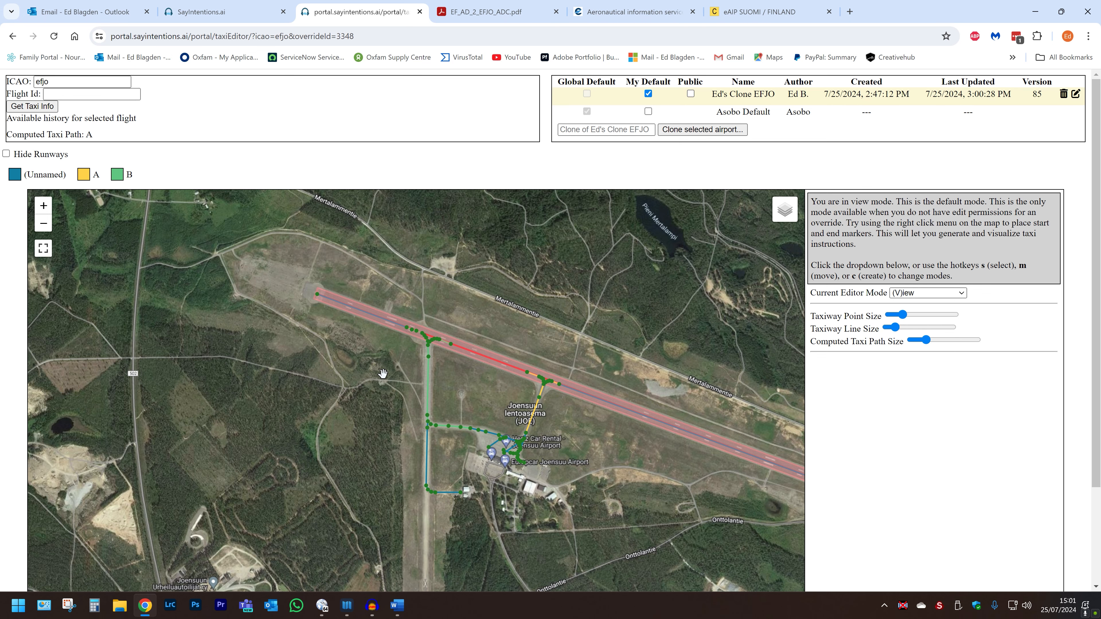
scroll(383, 373, up, 2)
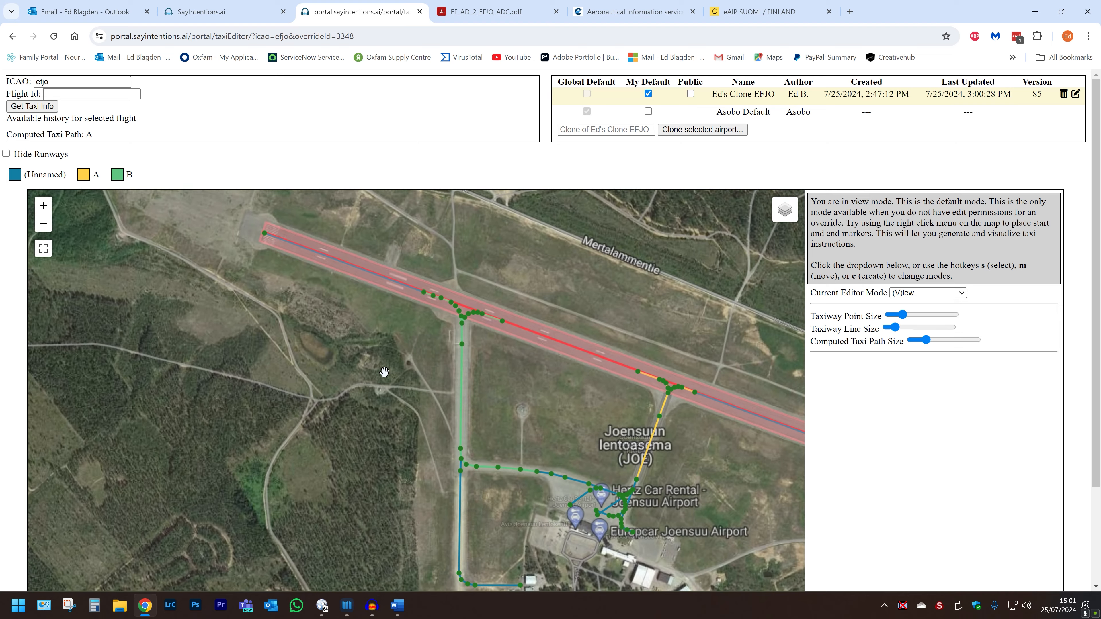
drag(384, 373, 349, 353)
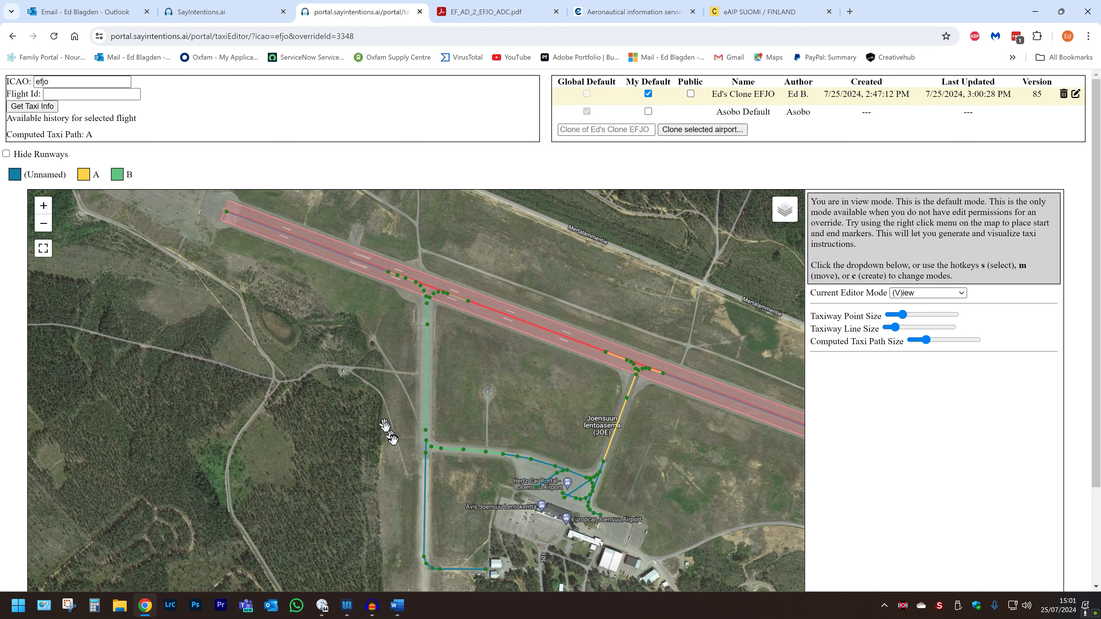
scroll(394, 439, up, 1)
scroll(394, 438, up, 1)
scroll(394, 439, down, 1)
drag(394, 424, 389, 468)
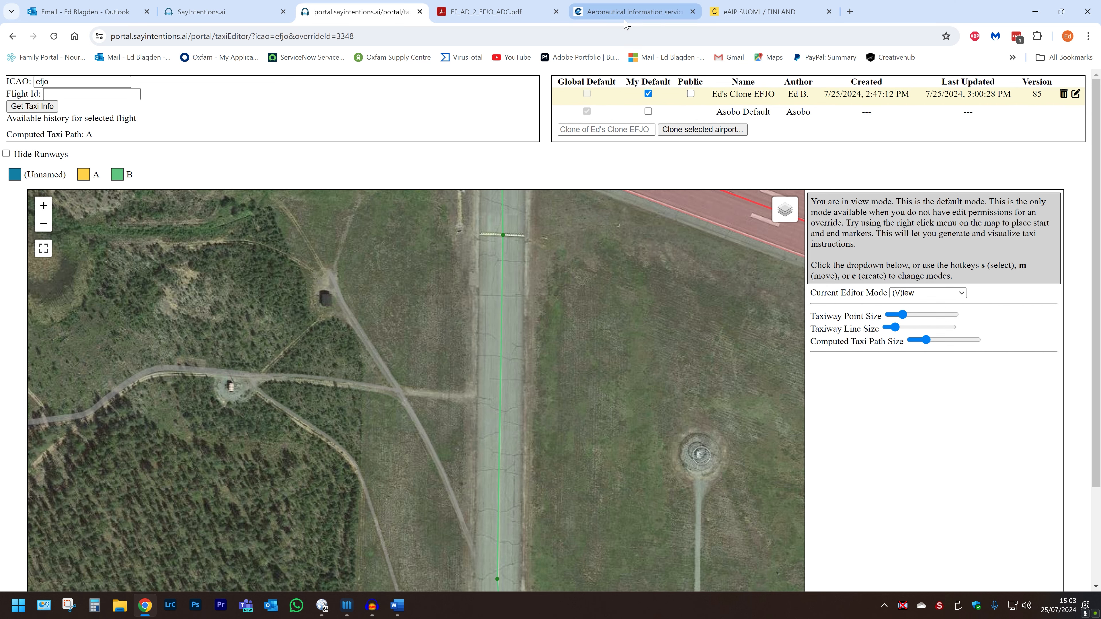
In eAIP Finland, open the EFJO Joensuu aerodrome data and scroll to AD 2.8 taxiway widths.
click(738, 15)
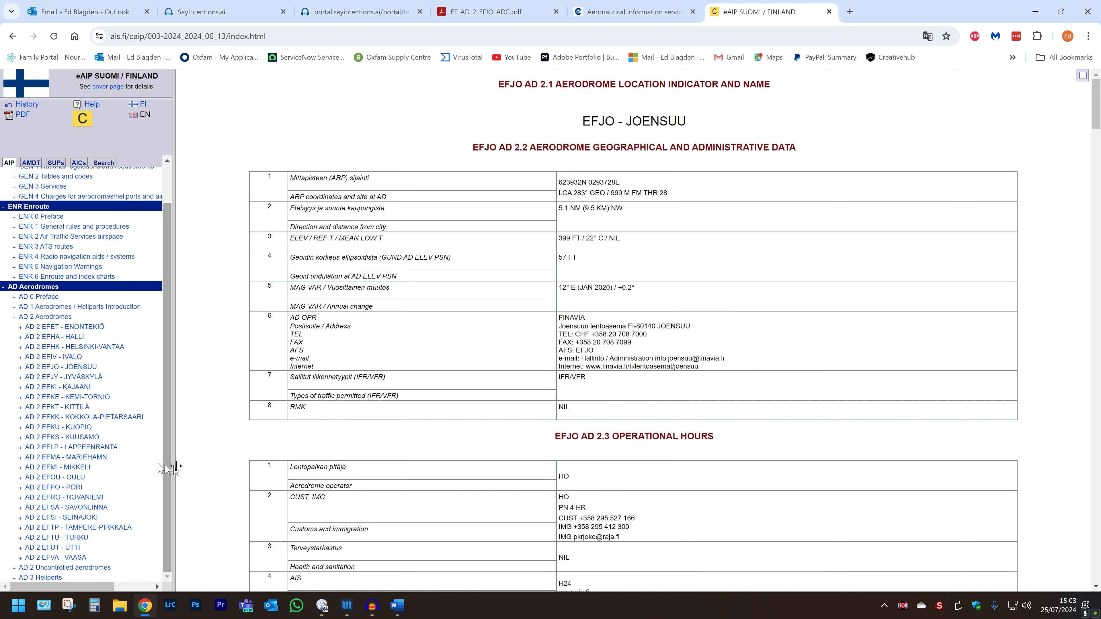
click(73, 370)
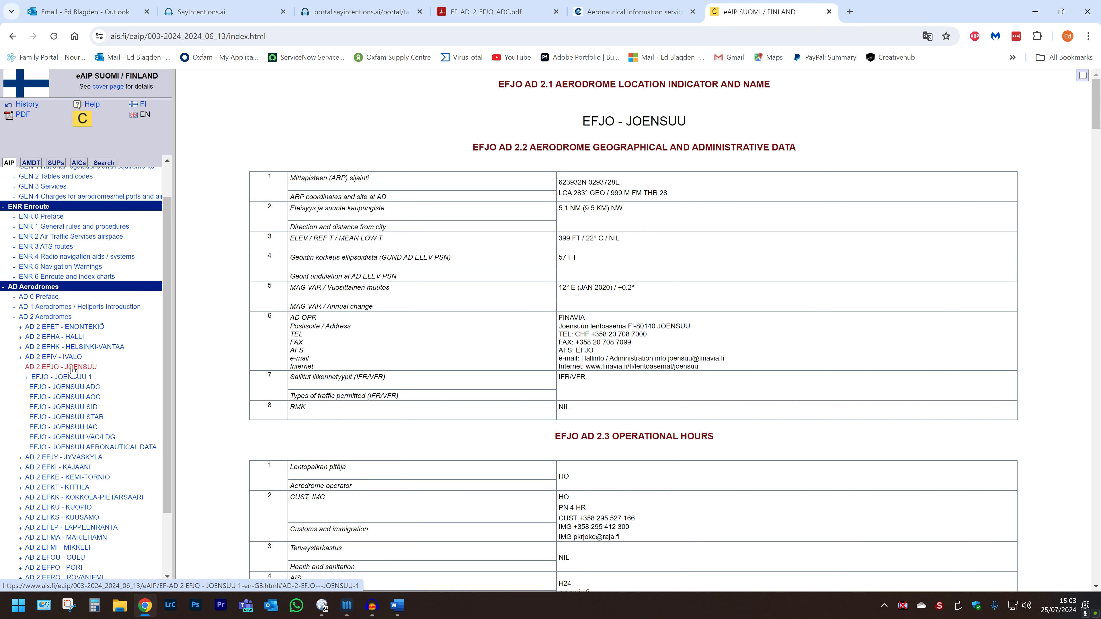
click(57, 387)
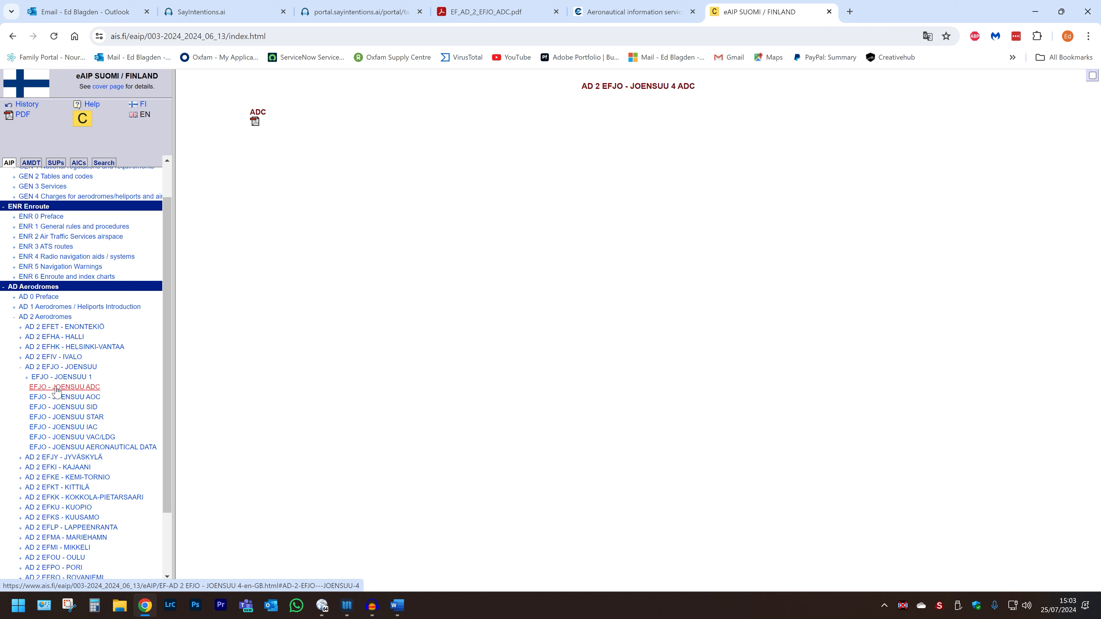
click(65, 368)
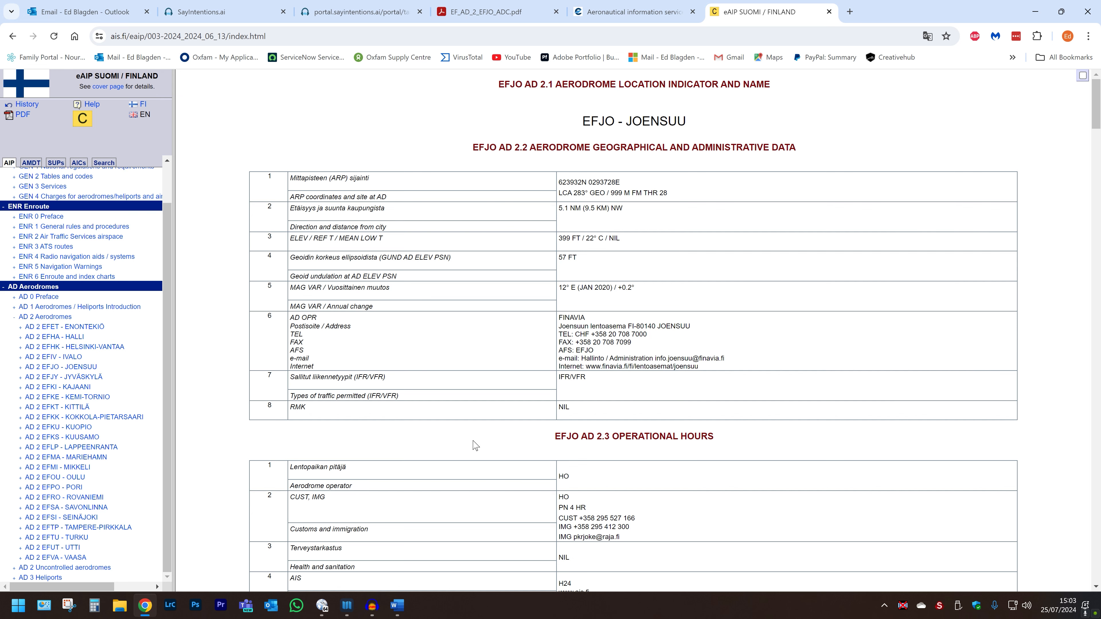
scroll(547, 451, down, 5)
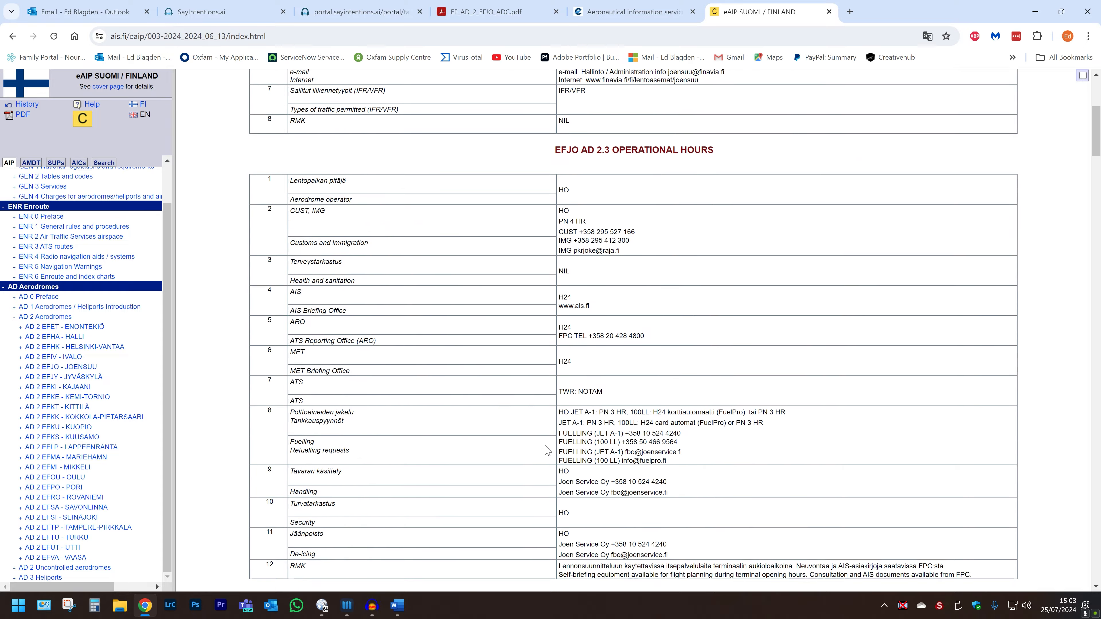
scroll(547, 451, down, 15)
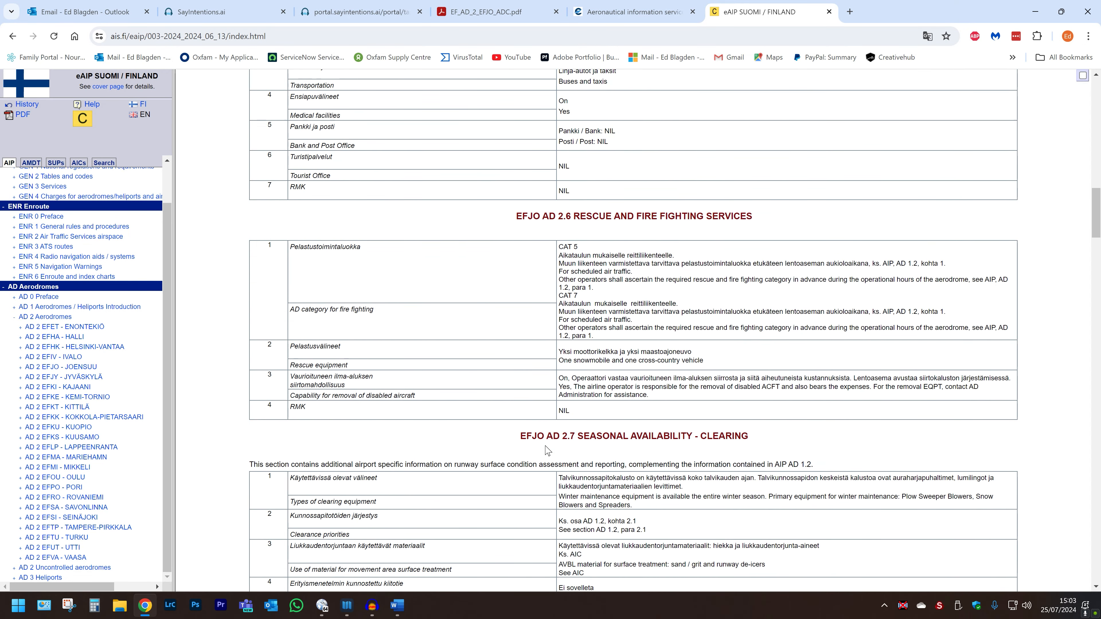
scroll(547, 451, down, 6)
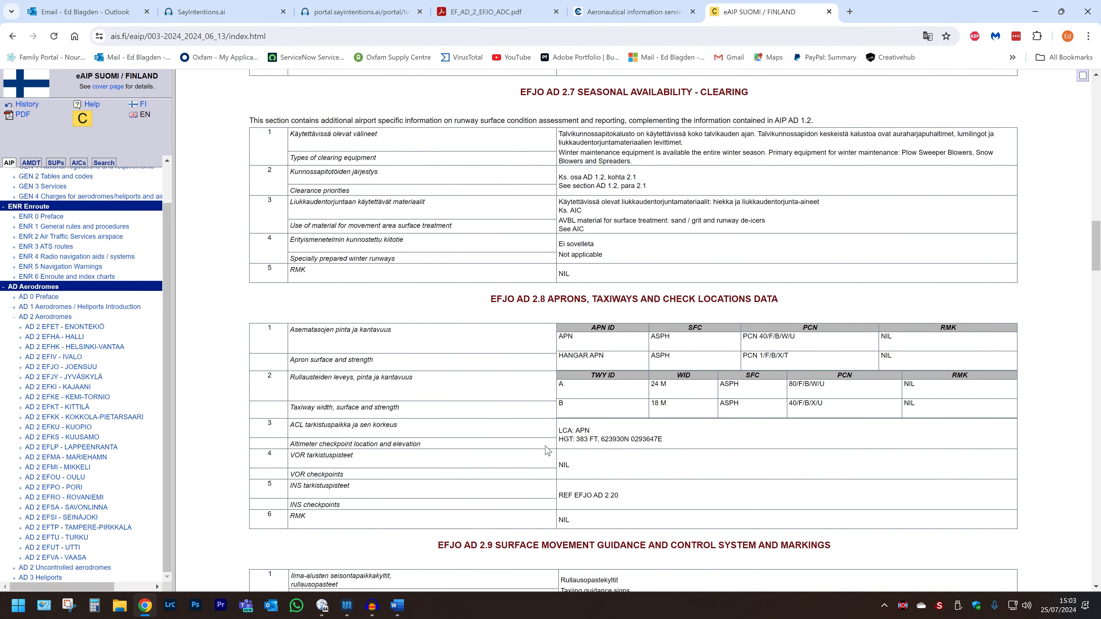
scroll(547, 451, down, 2)
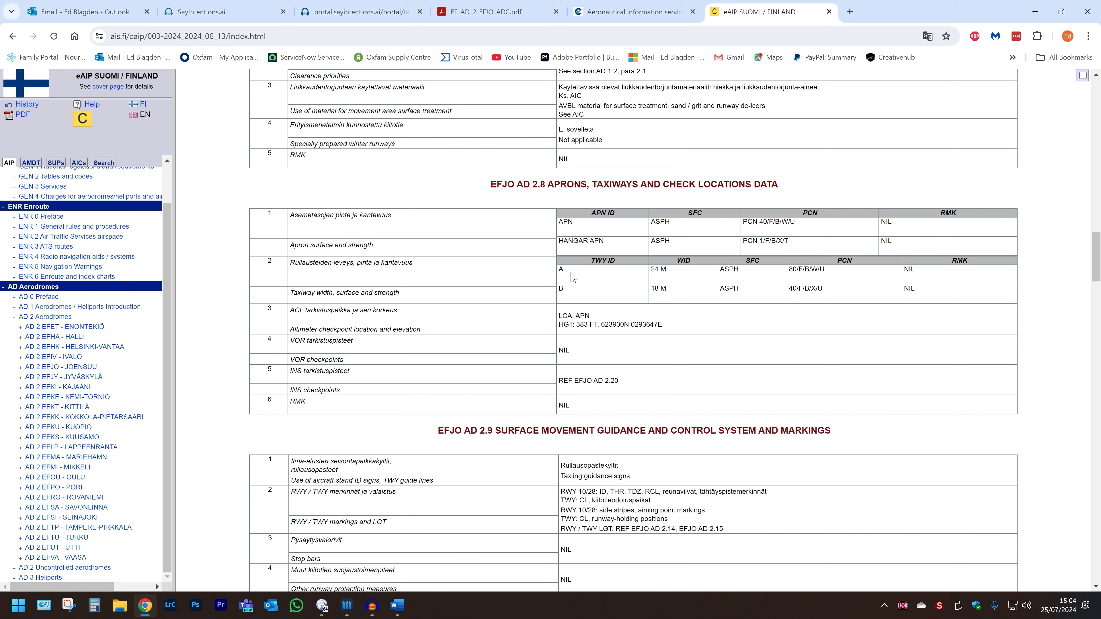
Check taxiway A's 24 M width in EFJO's AD 2.8 table, then go back to the taxi editor.
drag(671, 272, 643, 271)
click(642, 270)
click(341, 18)
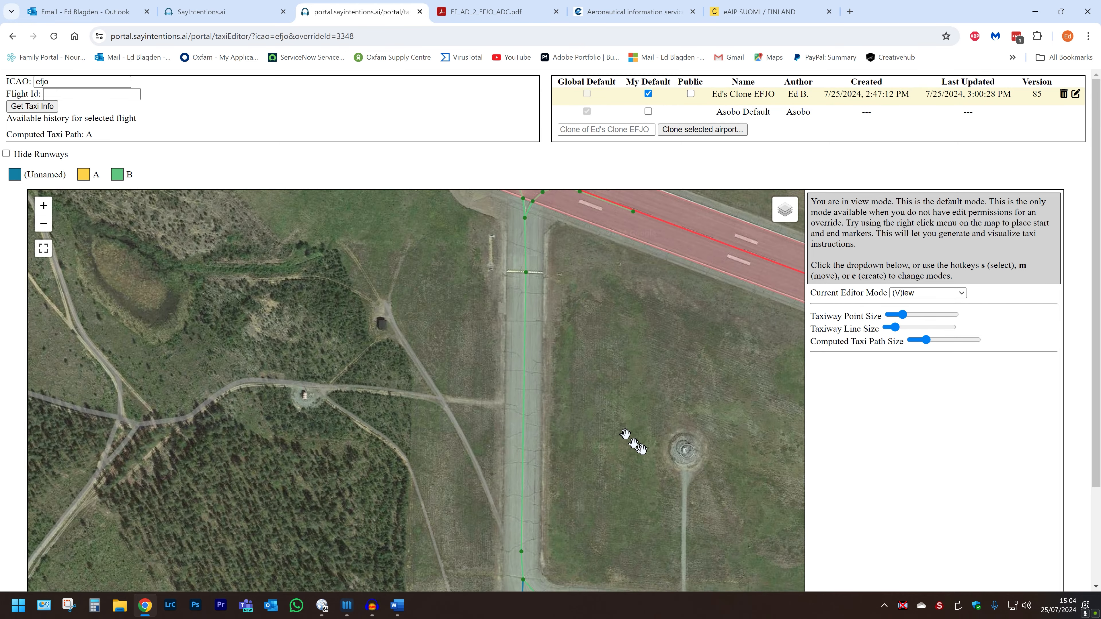
Switch the taxi editor to (S)elect mode.
scroll(635, 445, down, 1)
click(917, 295)
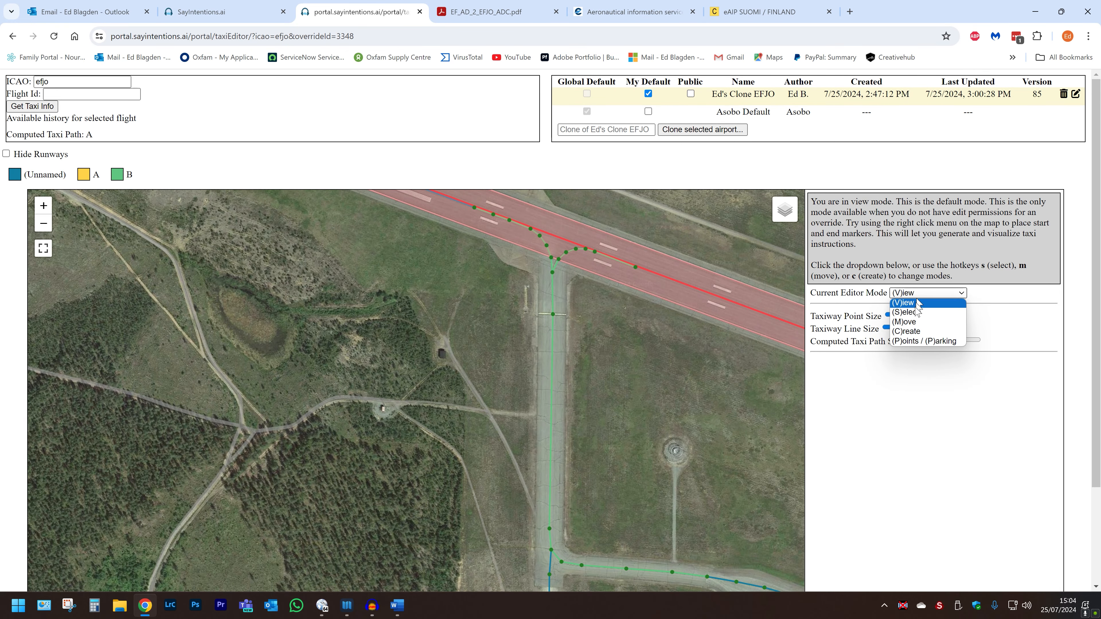
click(911, 312)
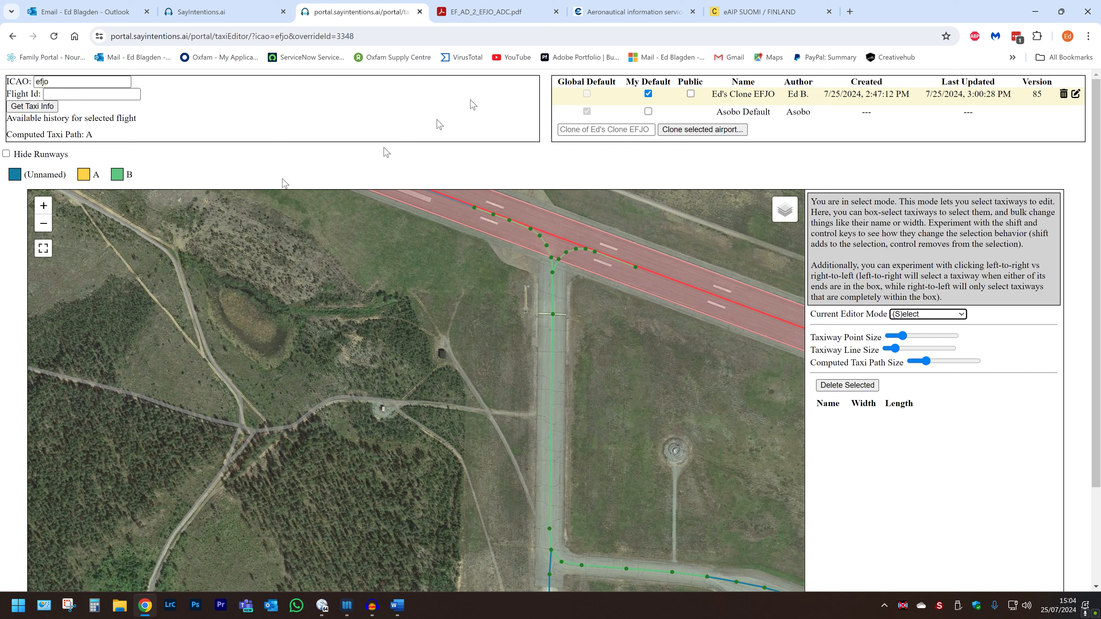
Compare the ADC chart and eAIP widths, then select all twelve taxiway A segments.
click(484, 15)
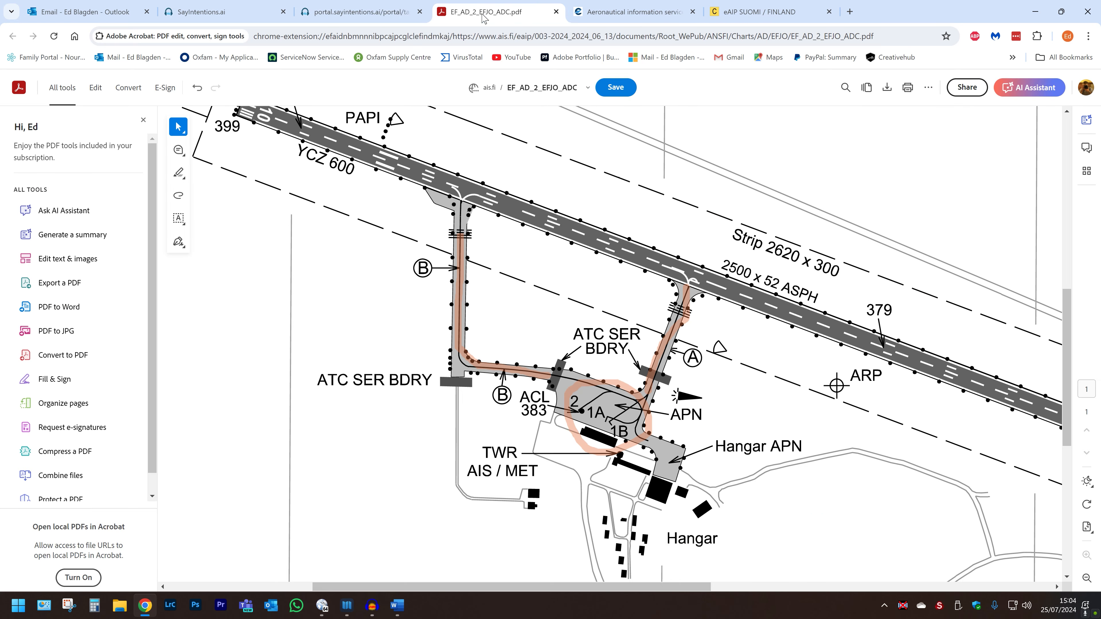
click(732, 15)
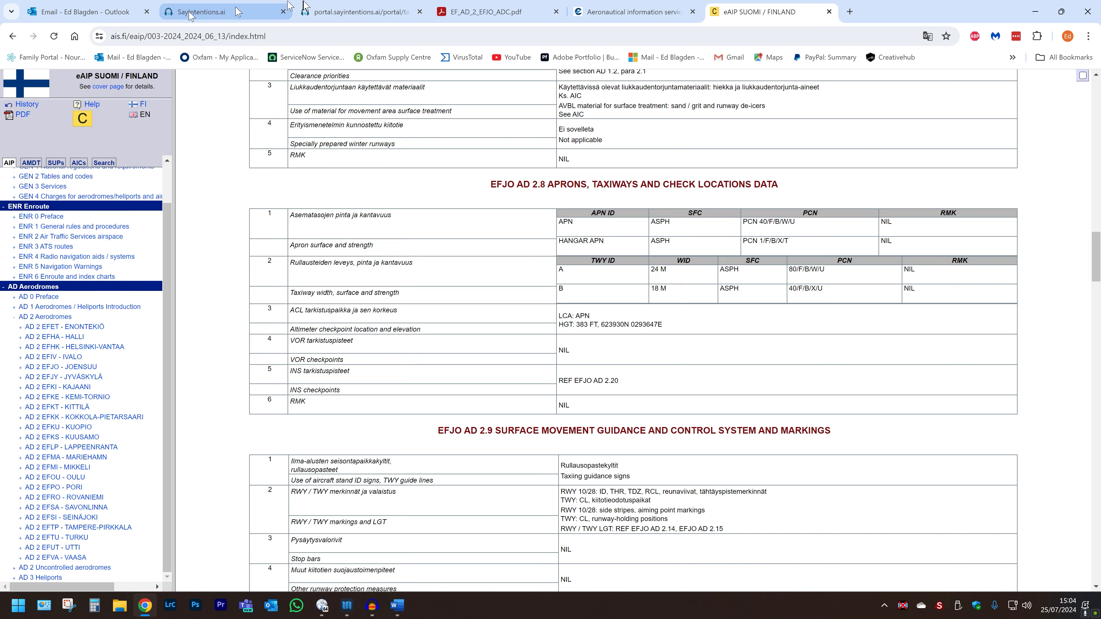
click(356, 12)
drag(422, 390, 282, 321)
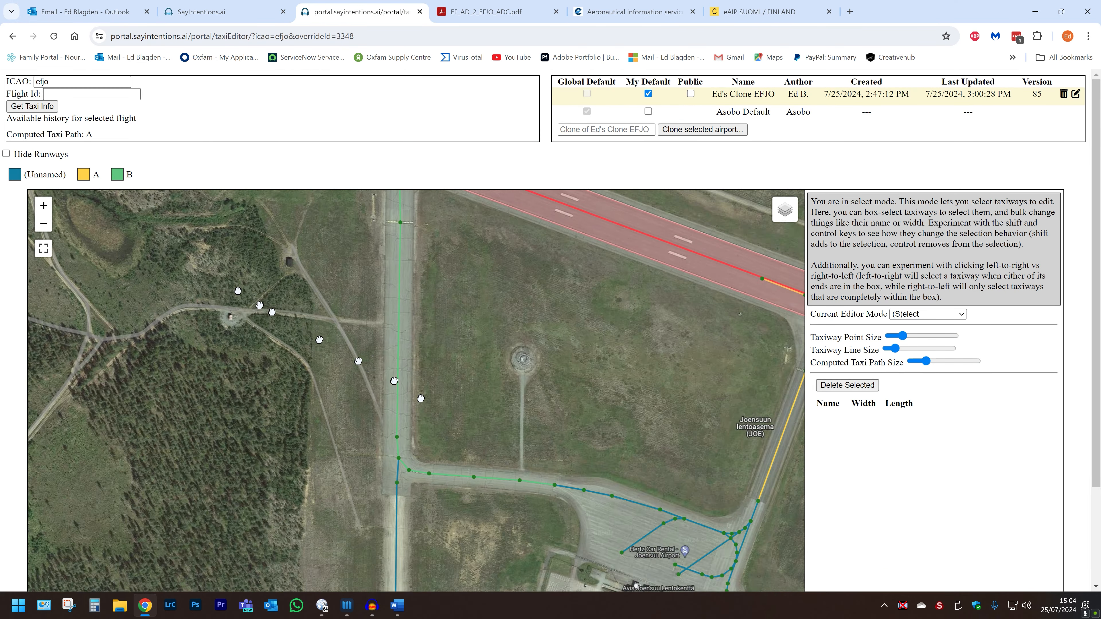
scroll(410, 423, down, 1)
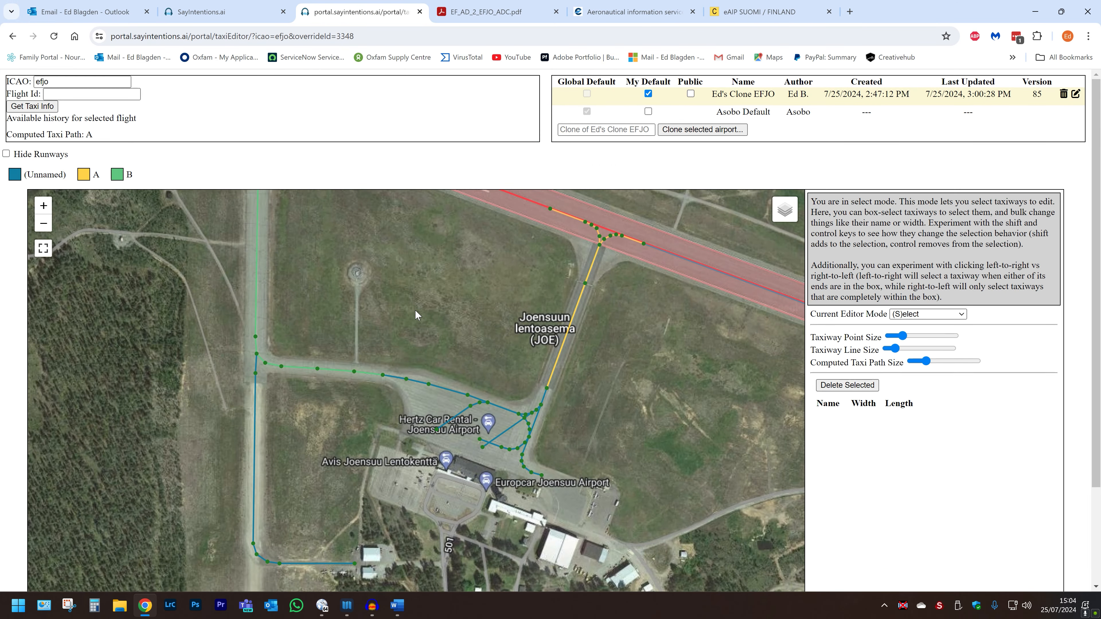
drag(409, 275, 492, 361)
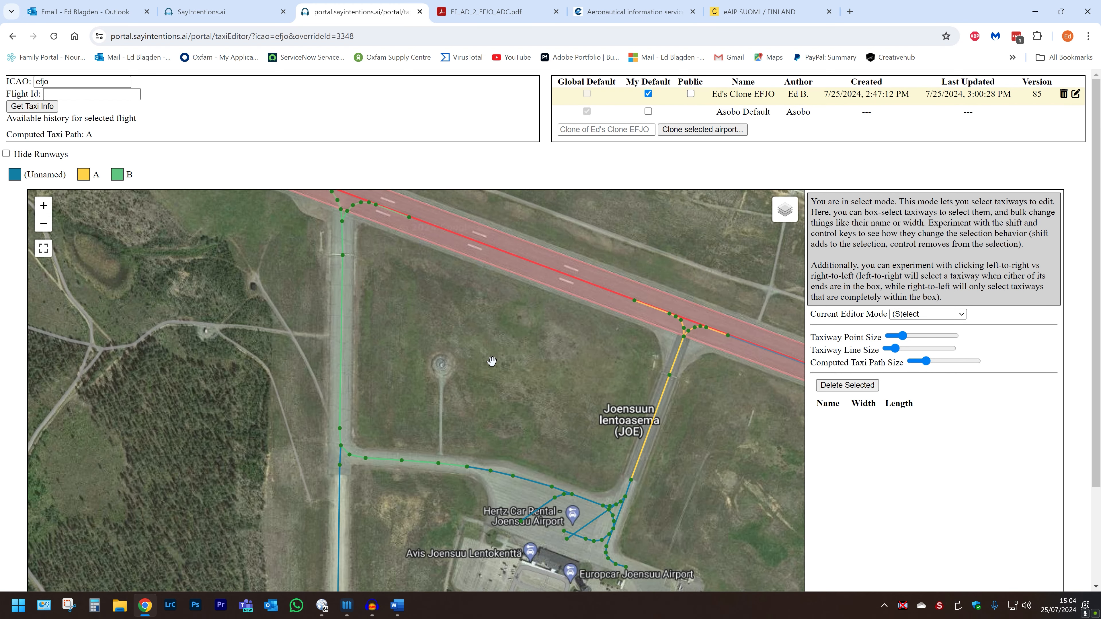
click(88, 175)
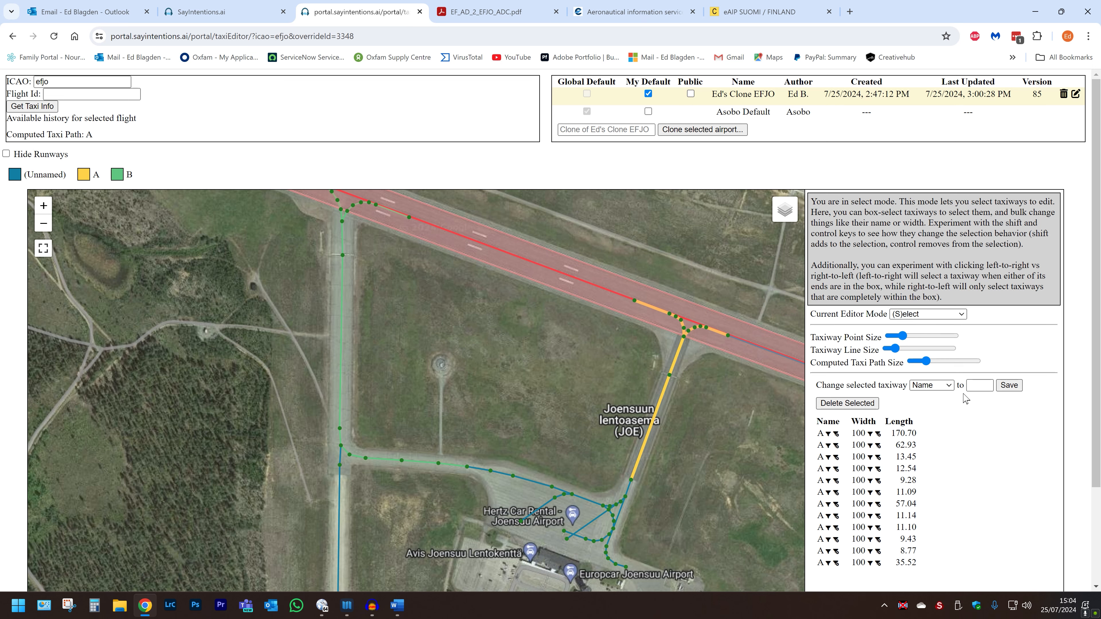
Convert 25 m to feet (25 × 3.28) and save taxiway A's width as 82 ft, version 86.
click(948, 386)
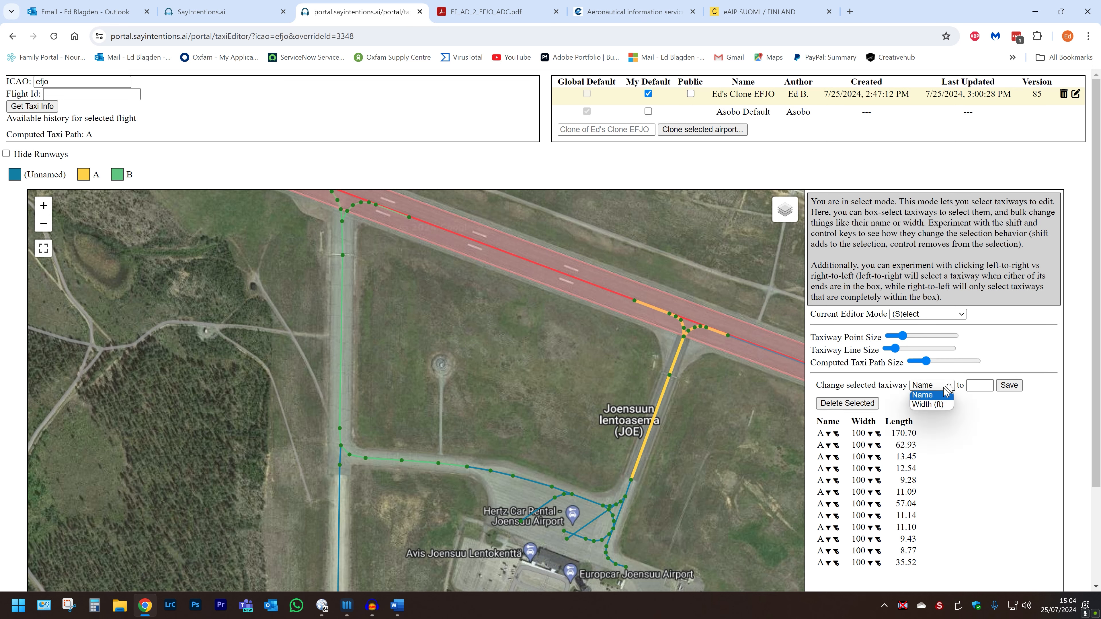
click(939, 406)
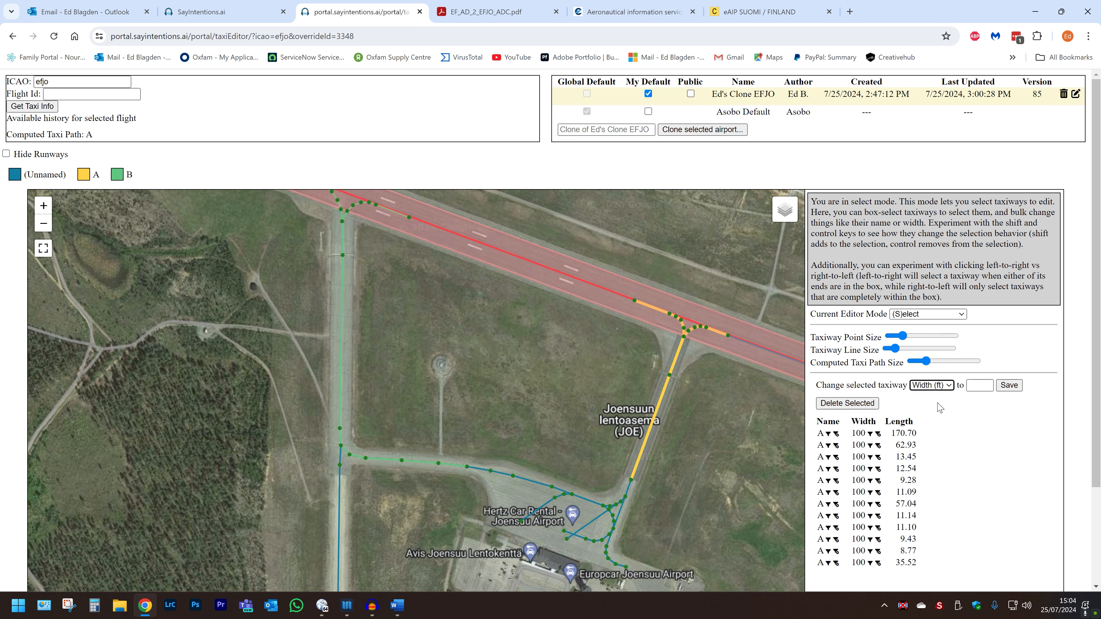
click(975, 385)
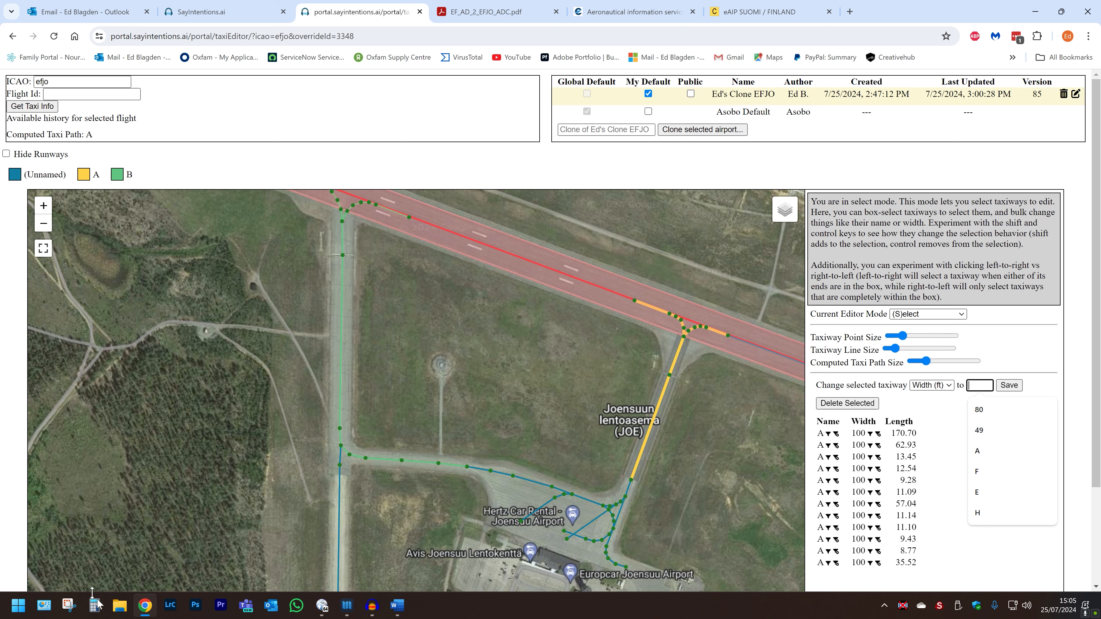
click(93, 609)
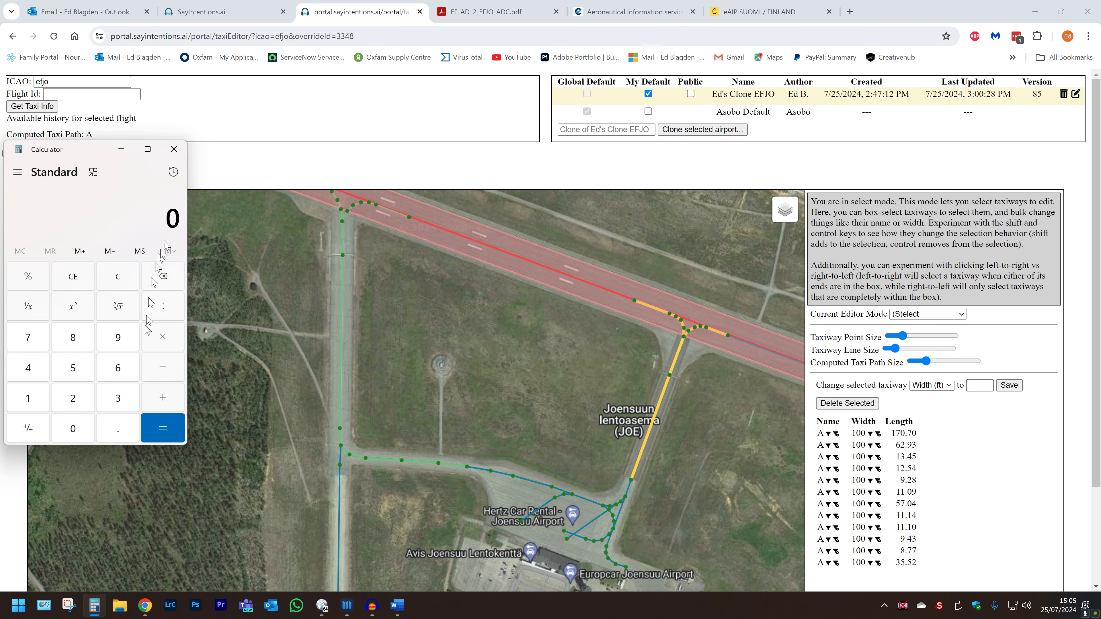
text(25)
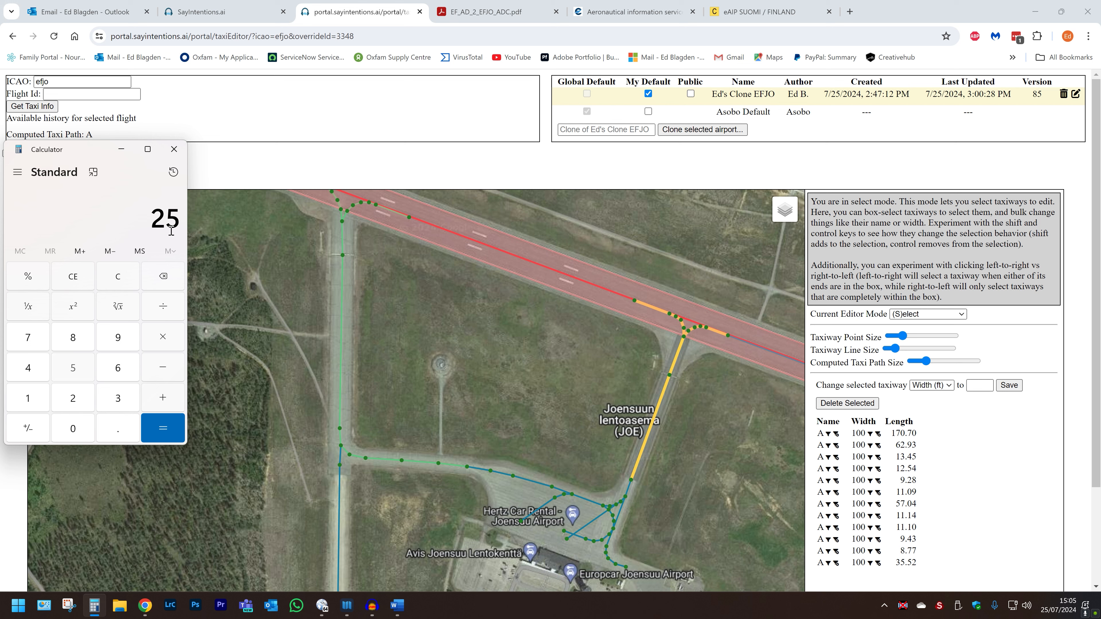
key(asterisk)
text(3.28)
key(Return)
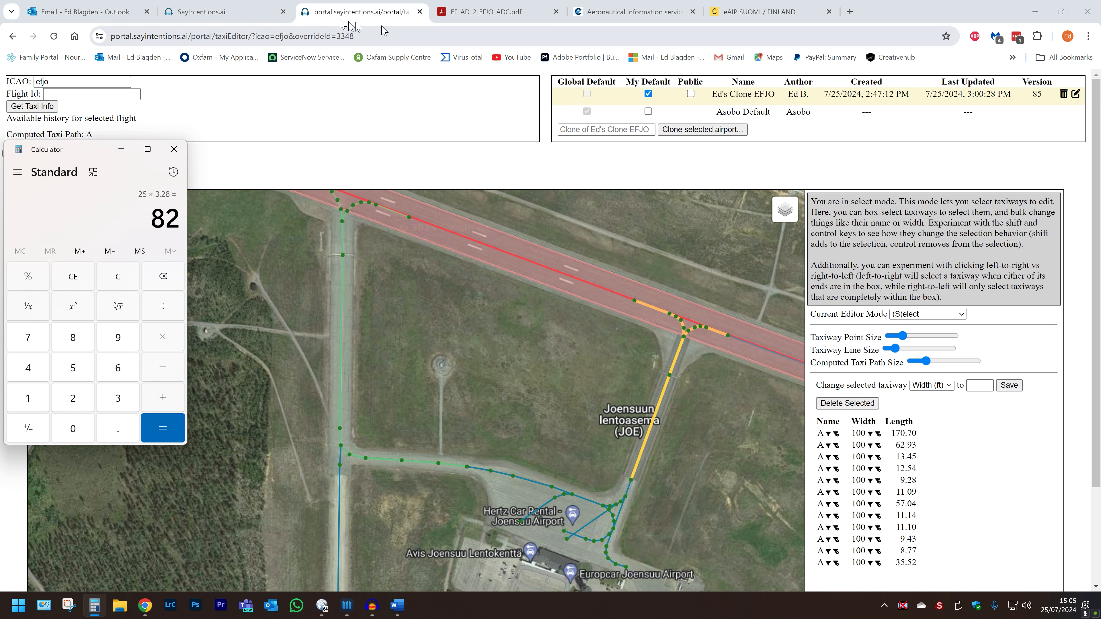
click(981, 385)
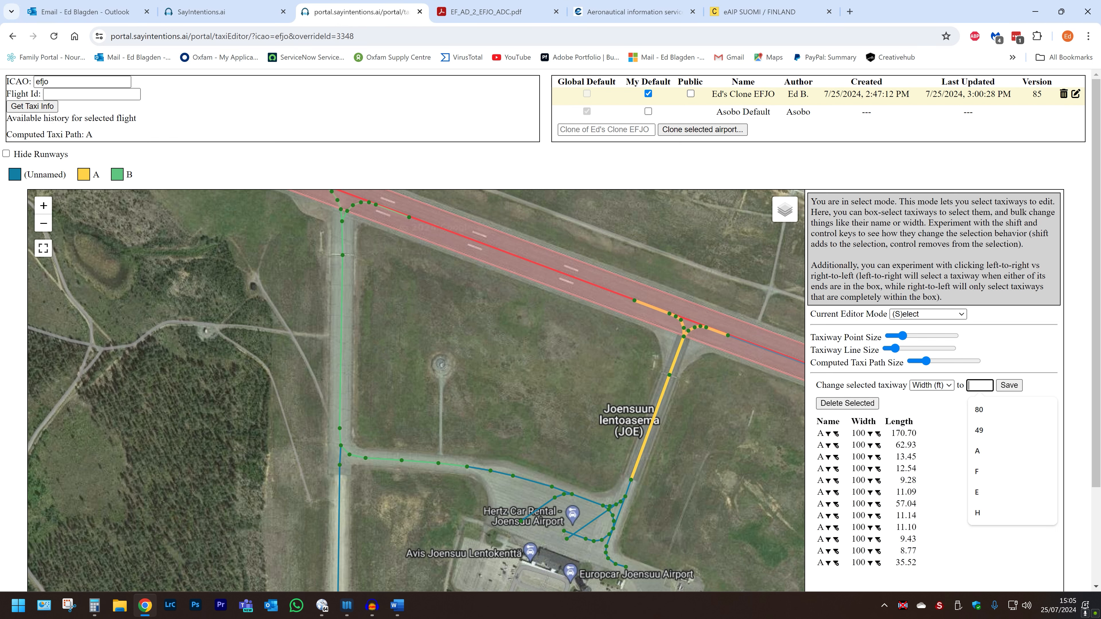
text(82)
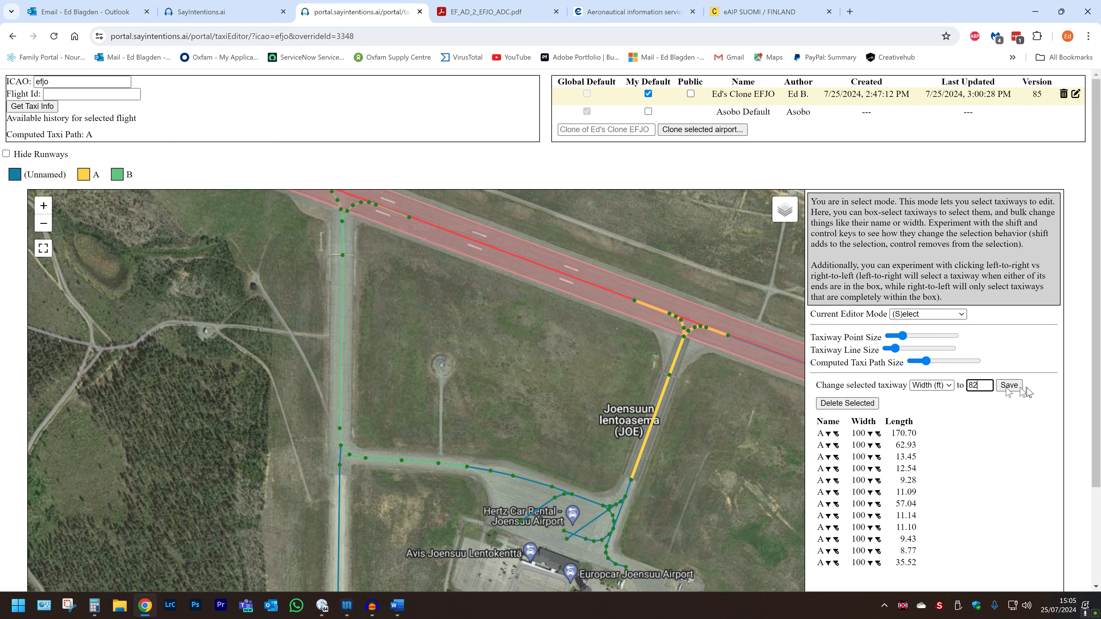
click(1012, 387)
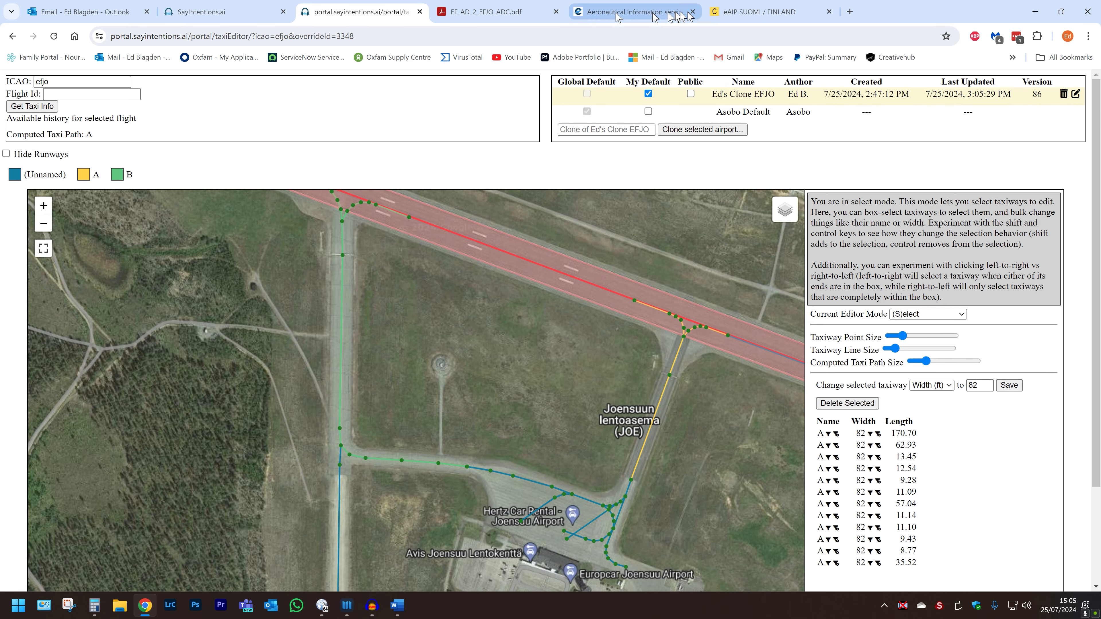
Check taxiway B's 18 M width in the eAIP and compute 18 × 3.28 in Calculator.
click(719, 16)
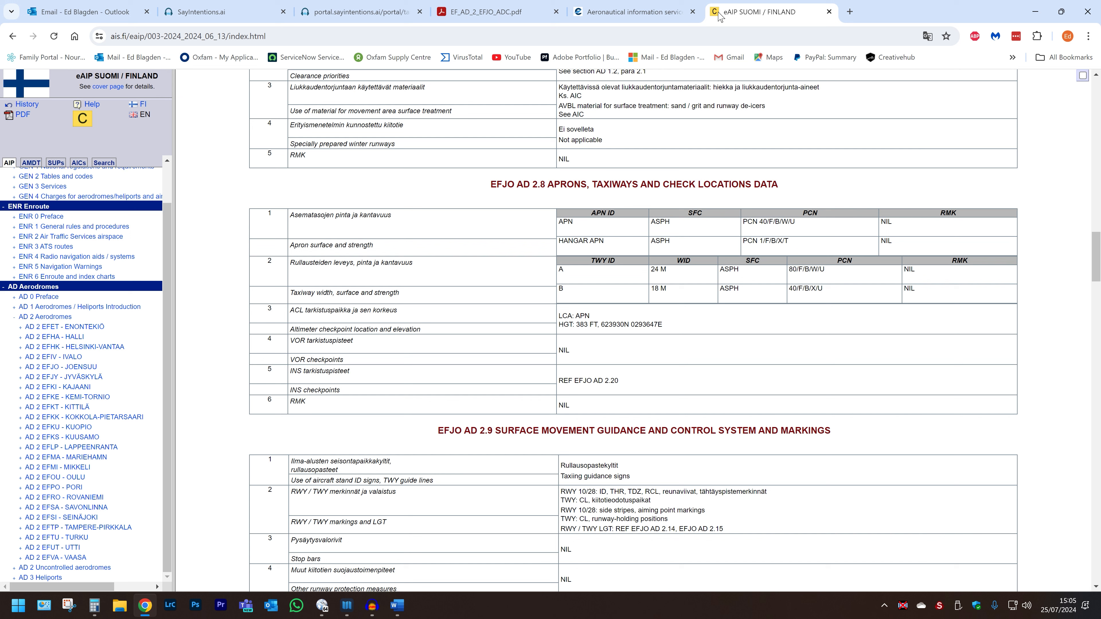
click(367, 13)
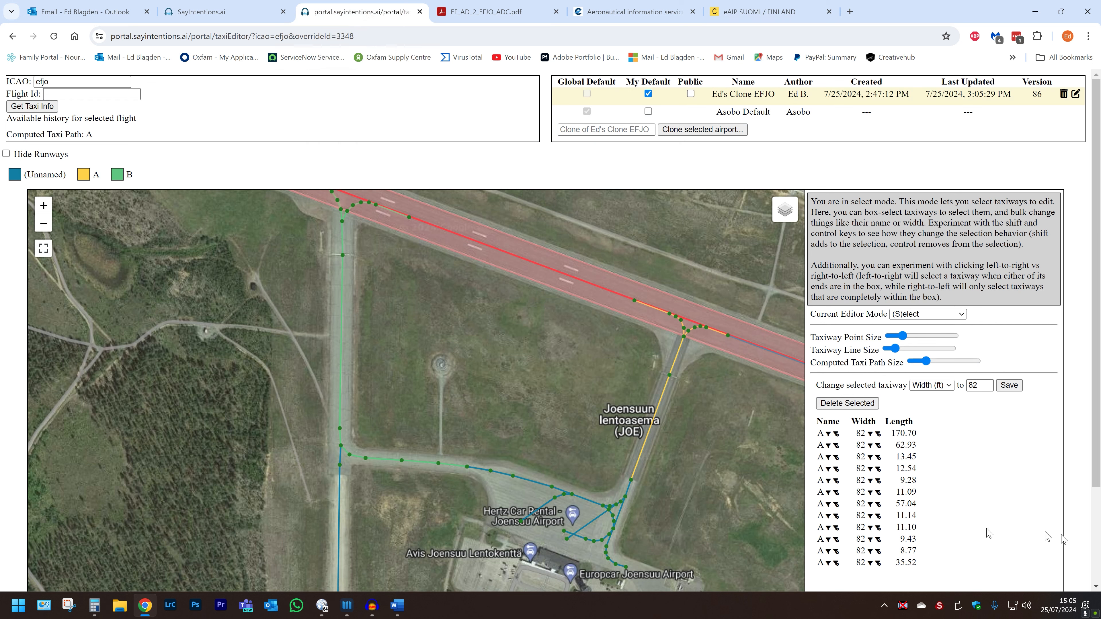
click(94, 610)
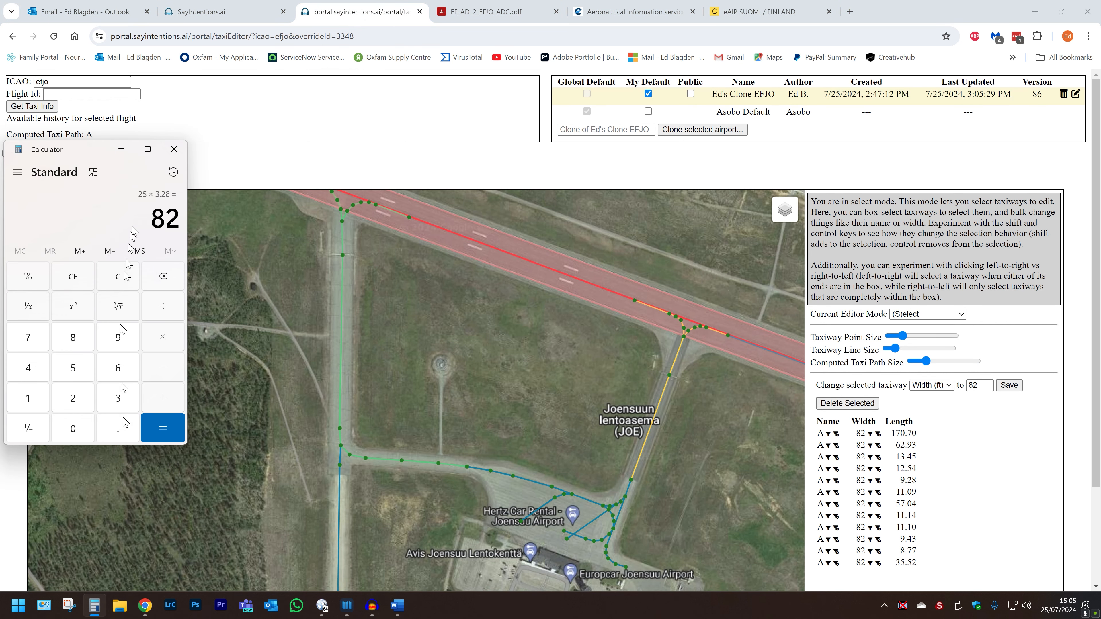
click(114, 283)
text(18)
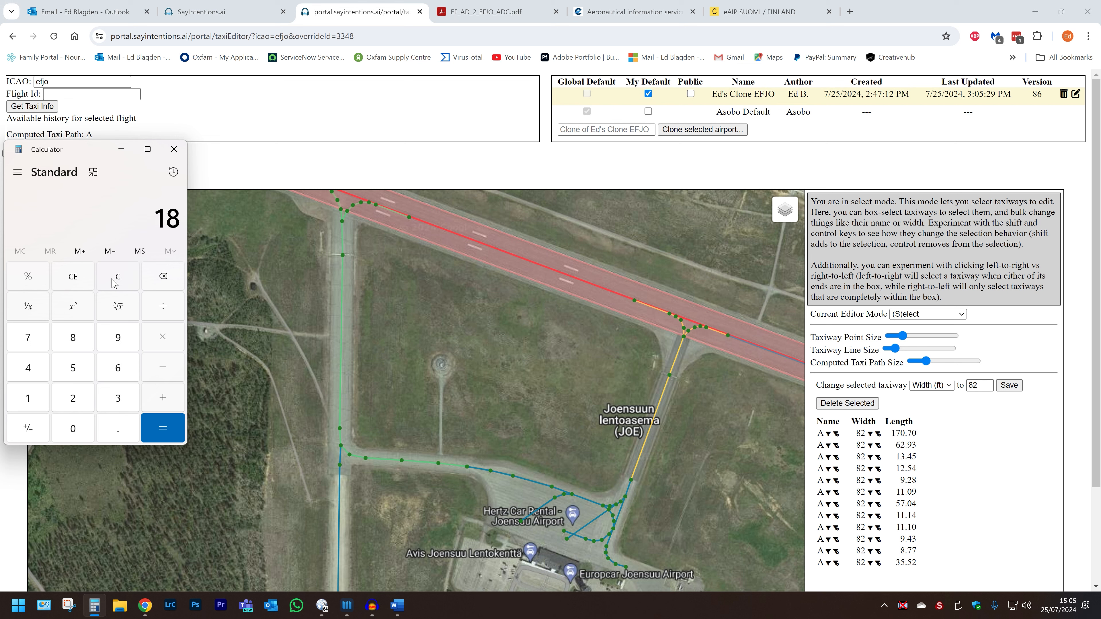
key(asterisk)
text(3.28)
key(Return)
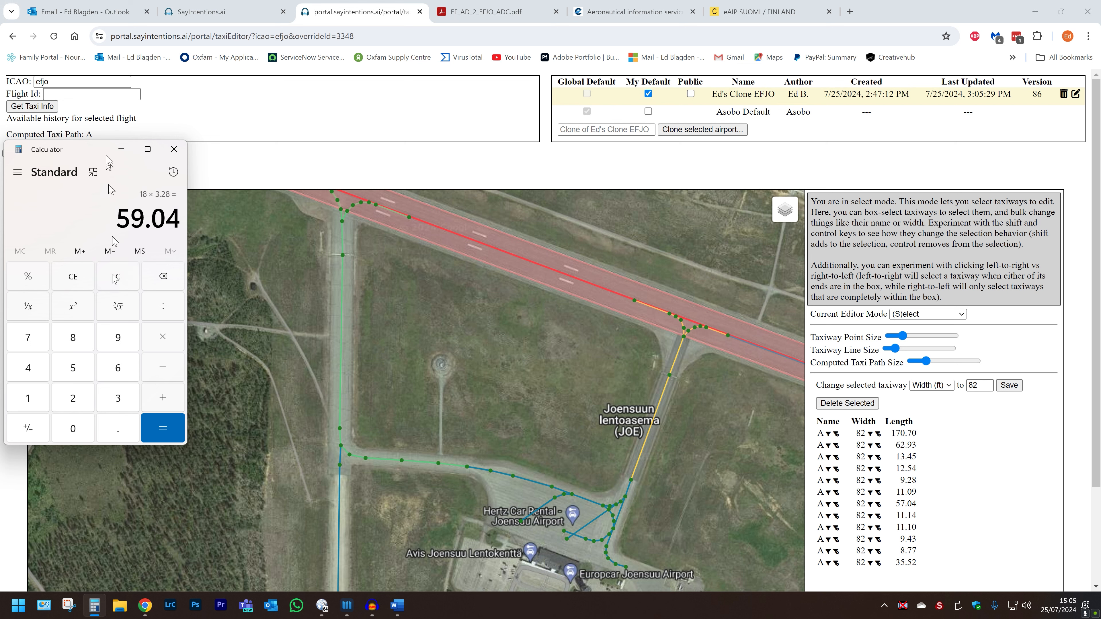
Select all taxiway B segments and save their width as 59 ft, version 87.
click(388, 21)
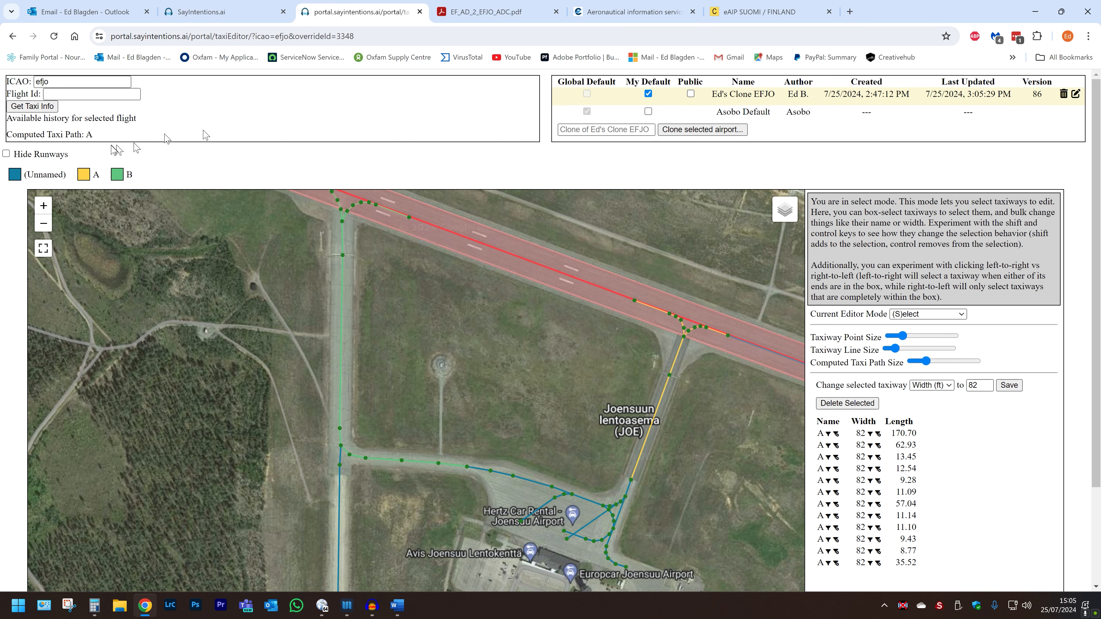
click(120, 176)
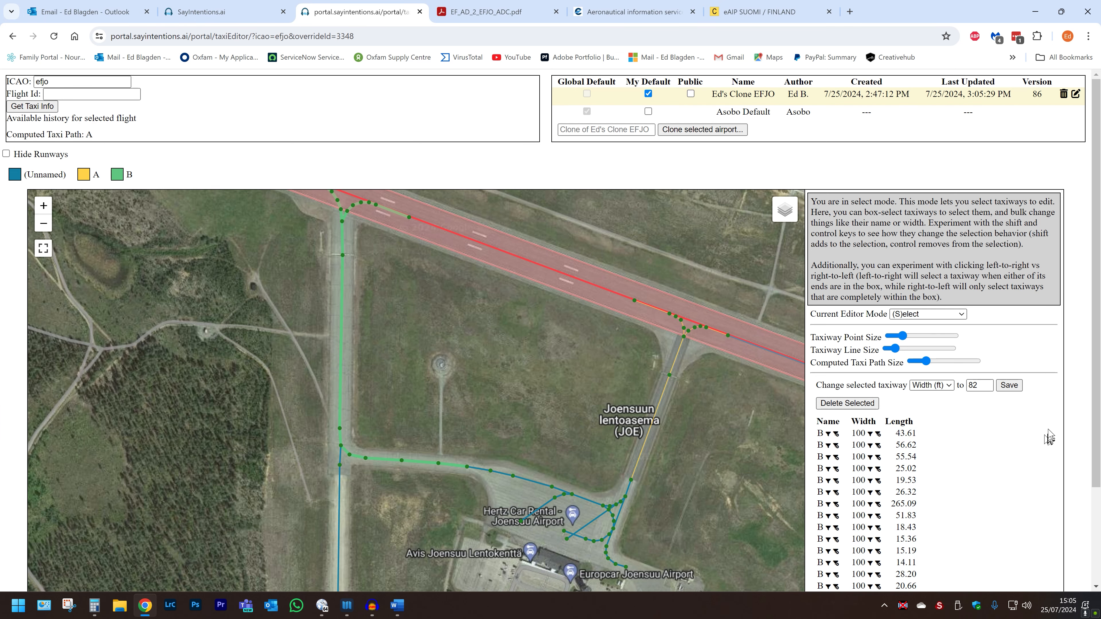
double_click(978, 386)
text(59)
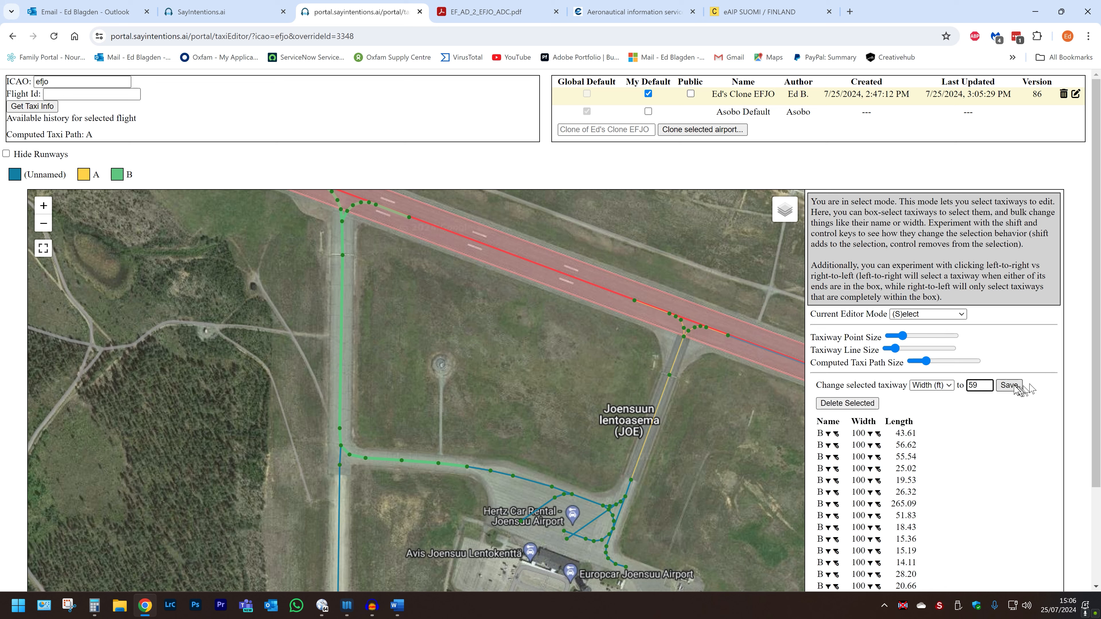
click(1011, 386)
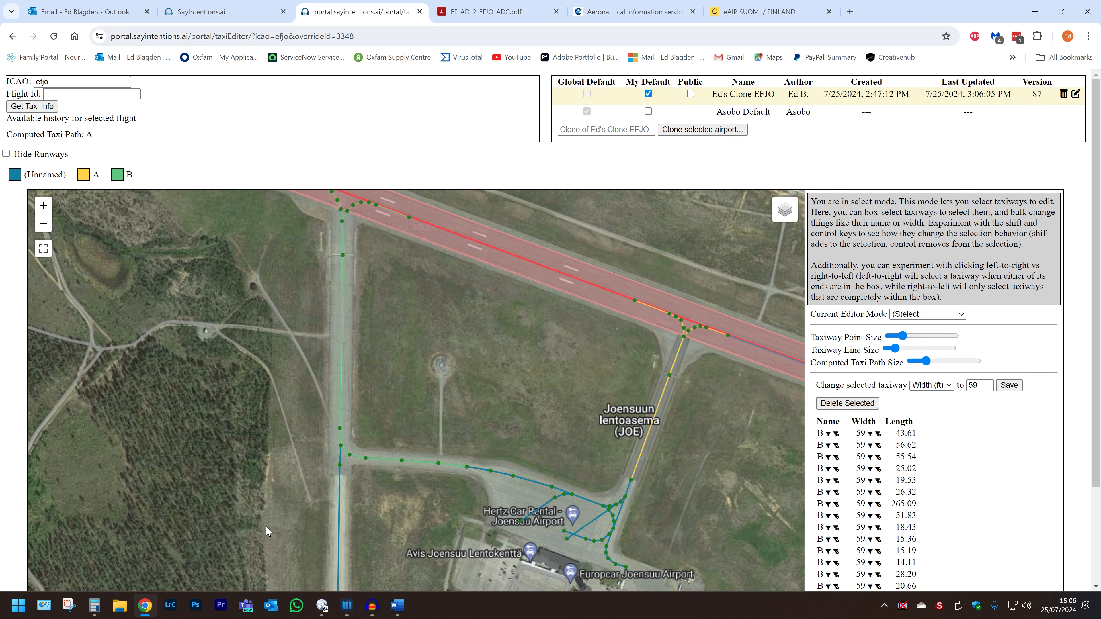
Box-select the nine western-route taxiway segments and save their width as 59 ft, version 89.
drag(266, 525, 270, 381)
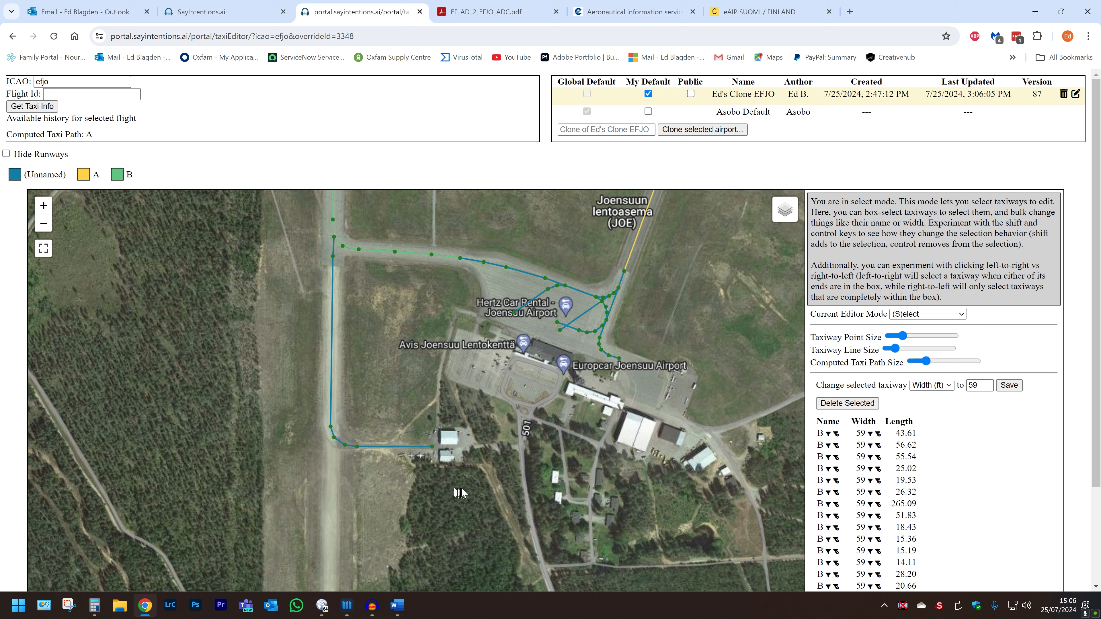
drag(461, 479, 216, 255)
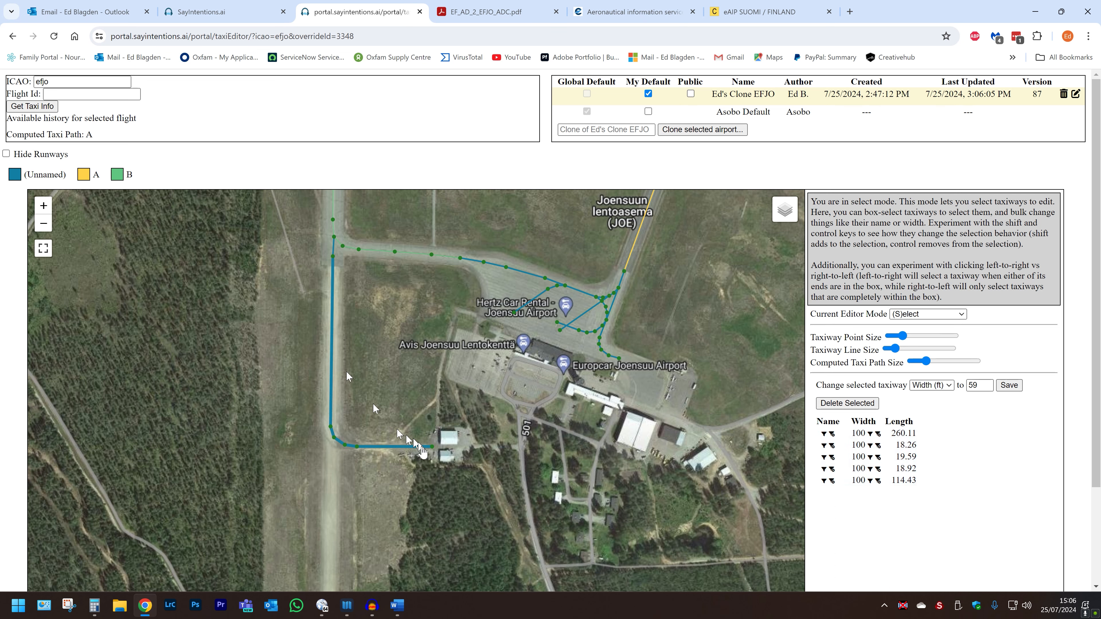
click(430, 454)
drag(436, 467, 314, 257)
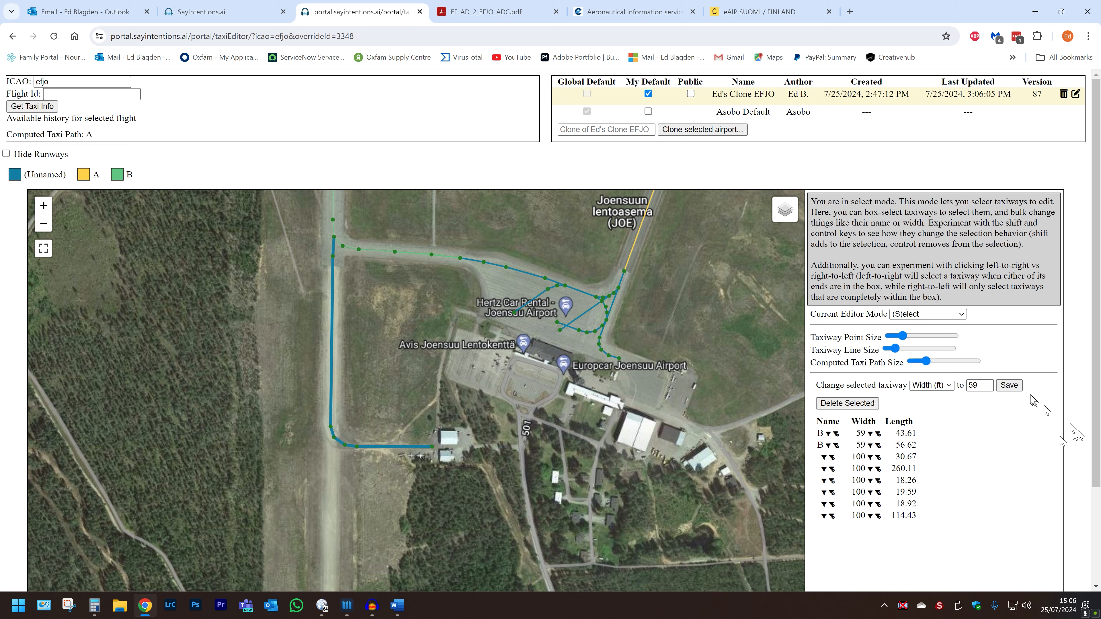
click(981, 385)
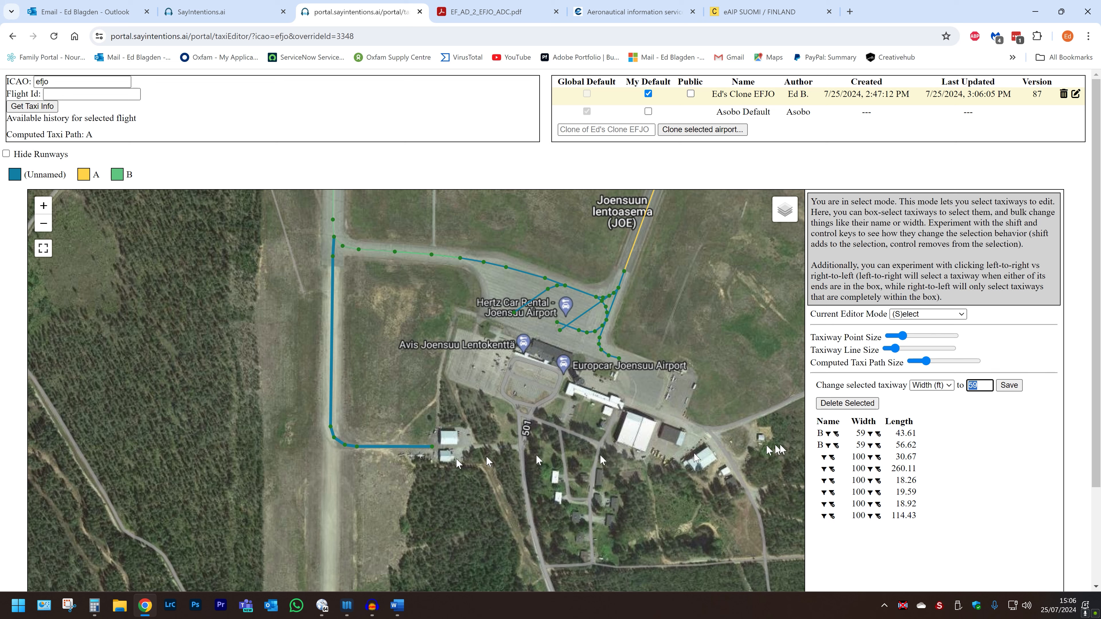
click(1015, 386)
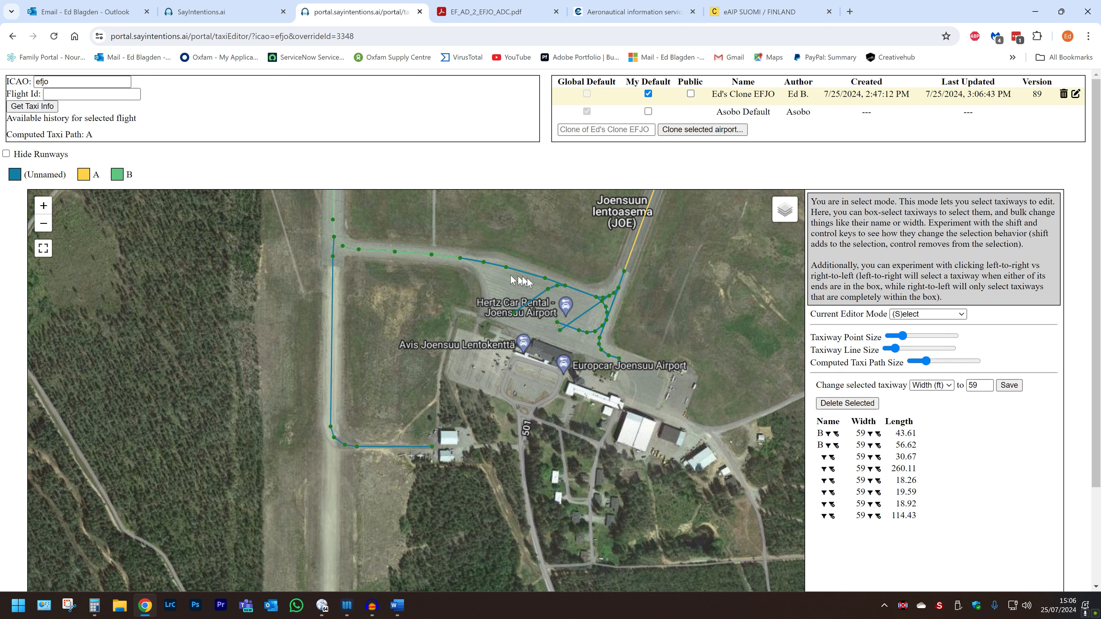
click(538, 283)
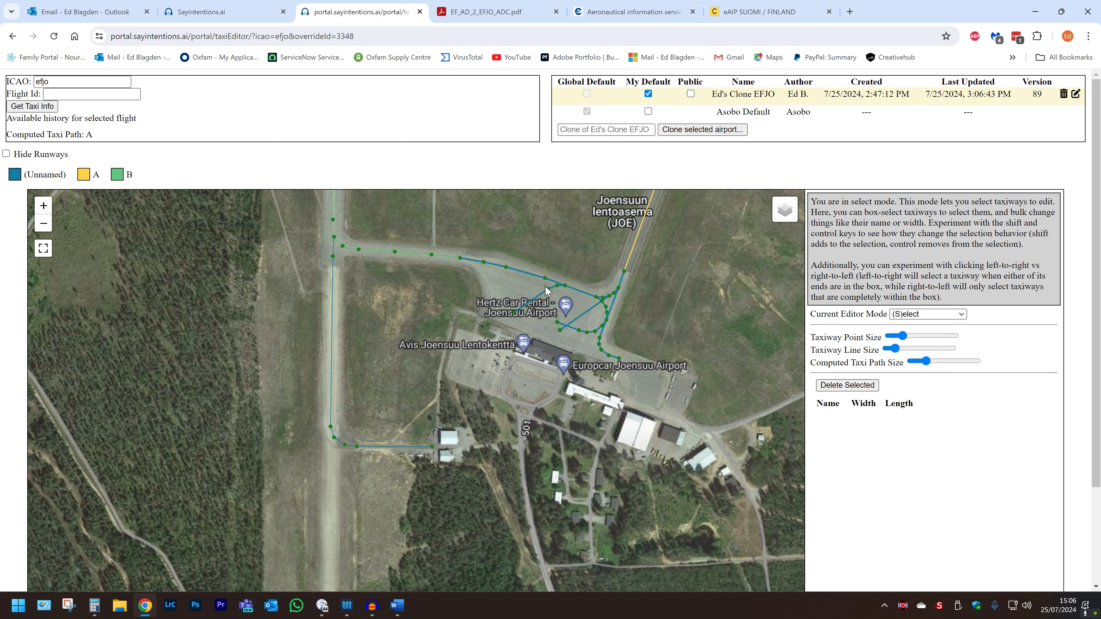
Box-select the apron taxiways, deselect them, and switch the editor to (V)iew mode.
drag(558, 303, 542, 261)
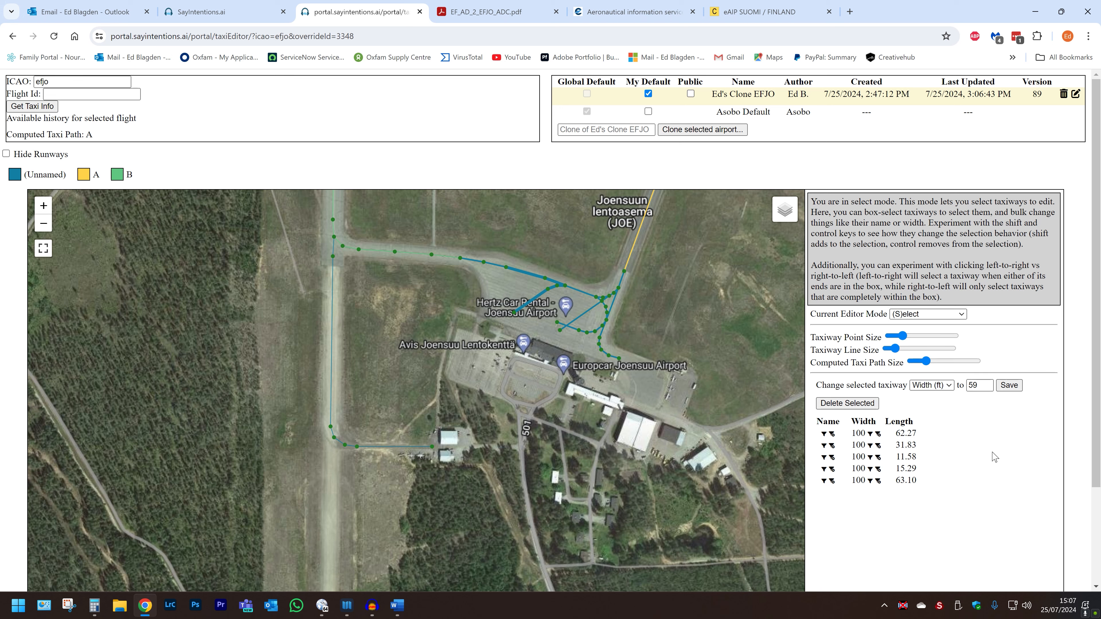
click(666, 298)
key(v)
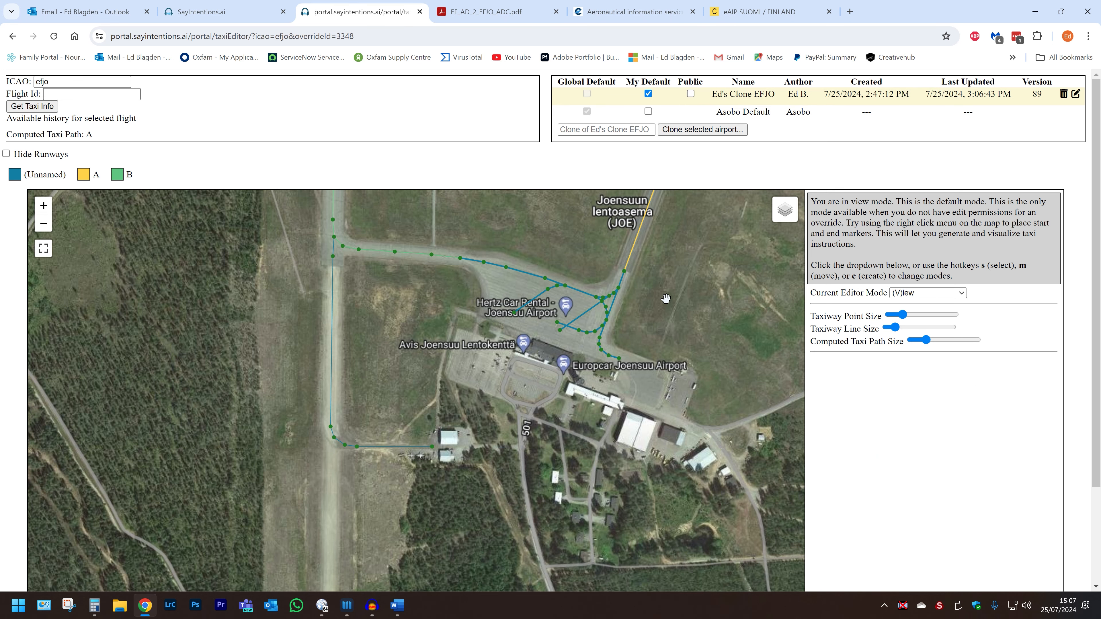
Pan and zoom around the EFJO airfield, then bring up the Current Editor Mode list.
drag(520, 249, 513, 355)
scroll(505, 402, down, 2)
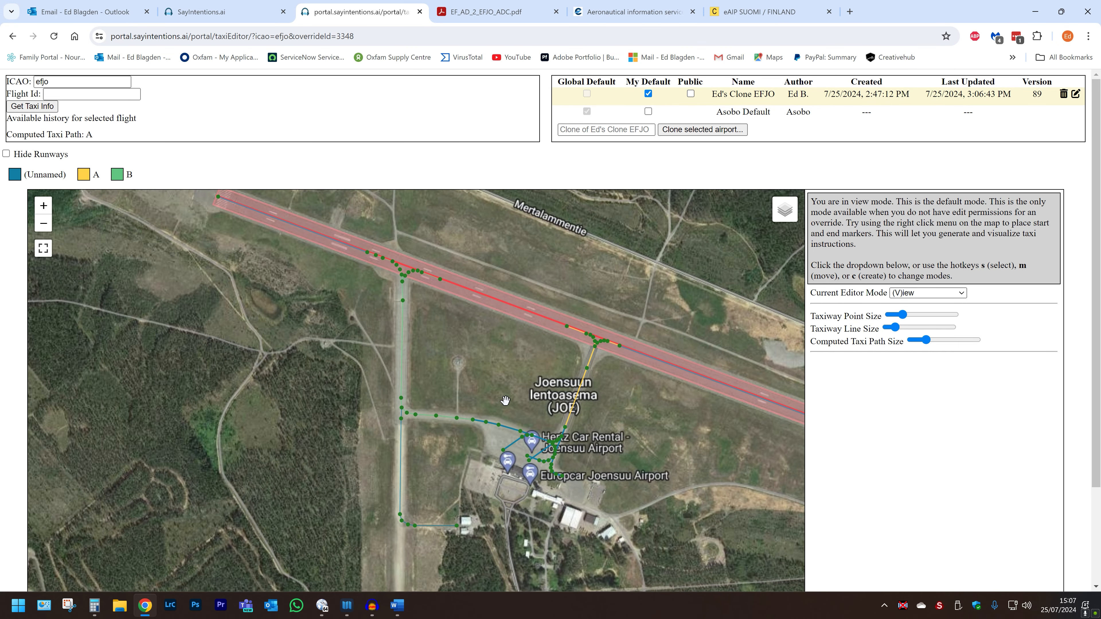
drag(505, 401, 575, 393)
scroll(575, 393, down, 1)
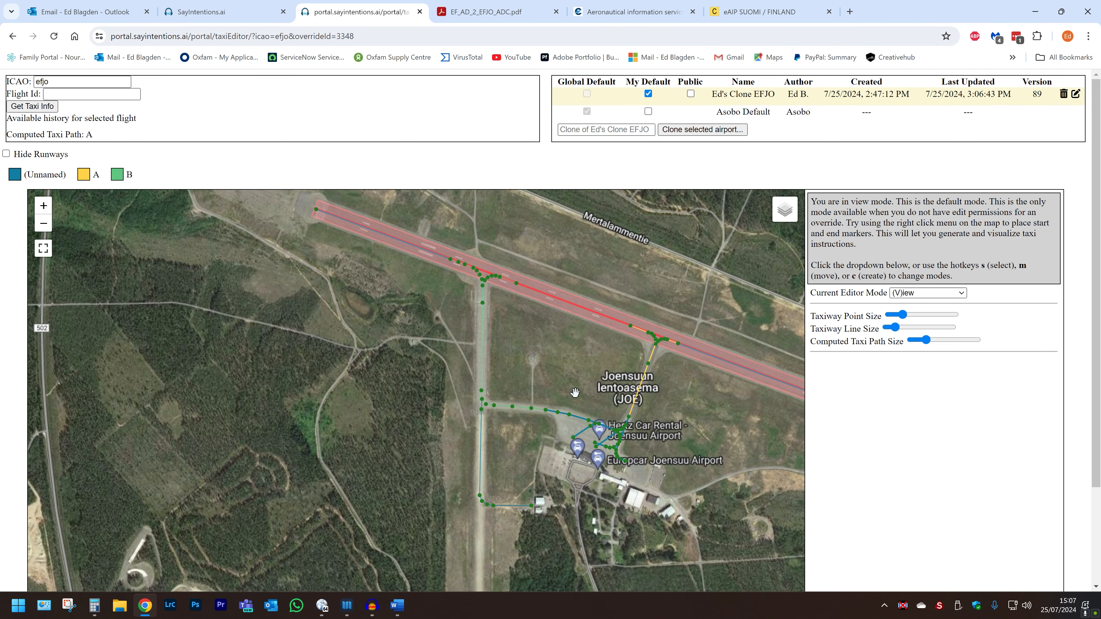
drag(575, 393, 511, 432)
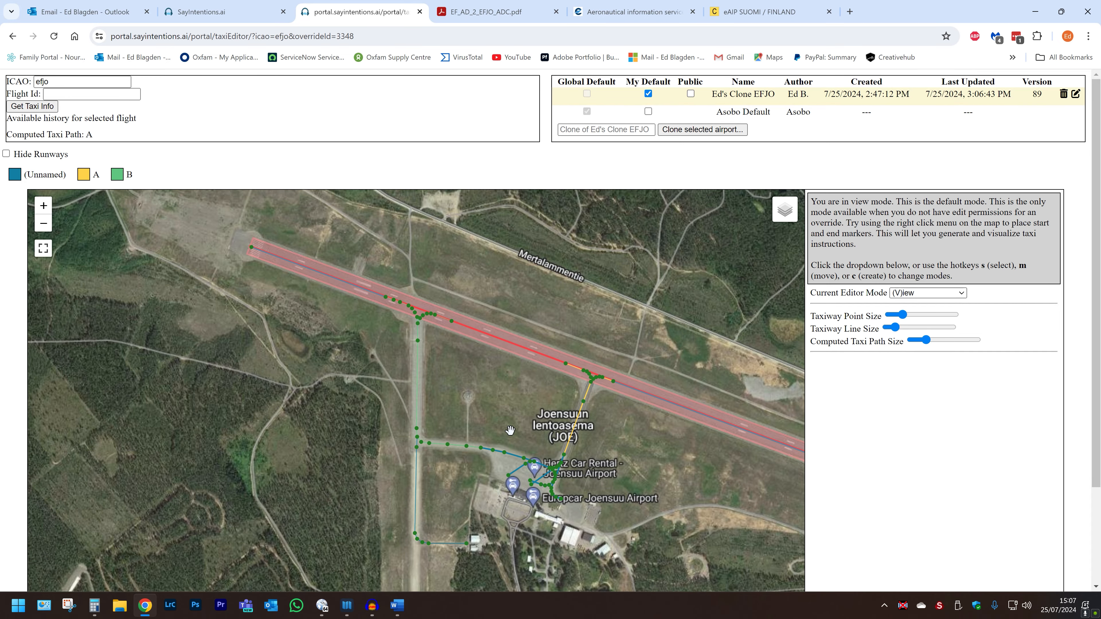
scroll(510, 430, up, 1)
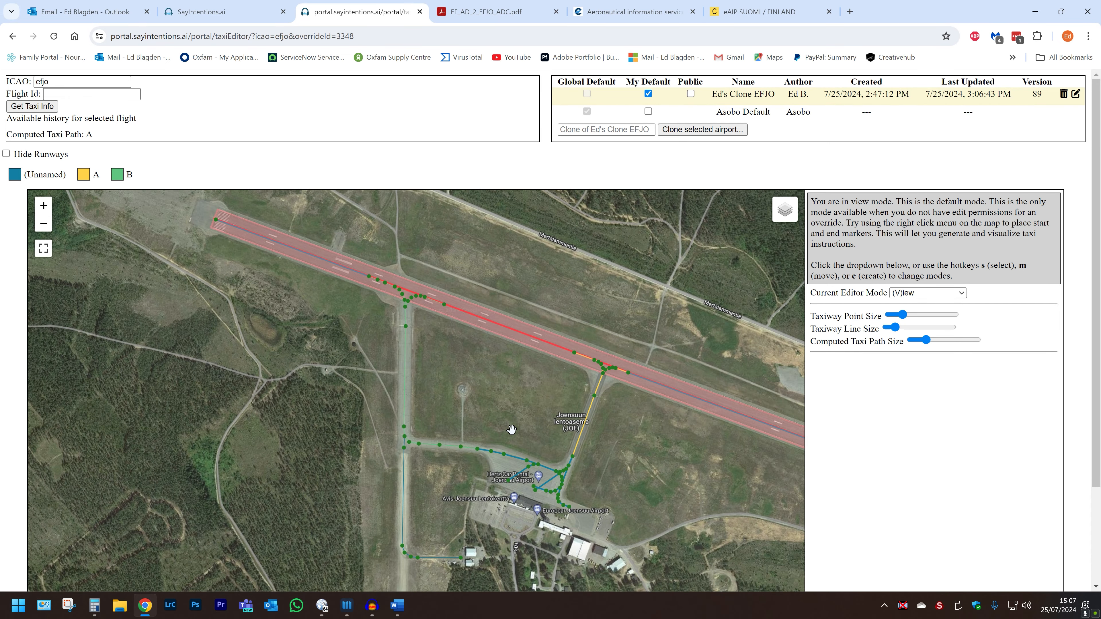
scroll(511, 429, down, 1)
scroll(512, 477, up, 3)
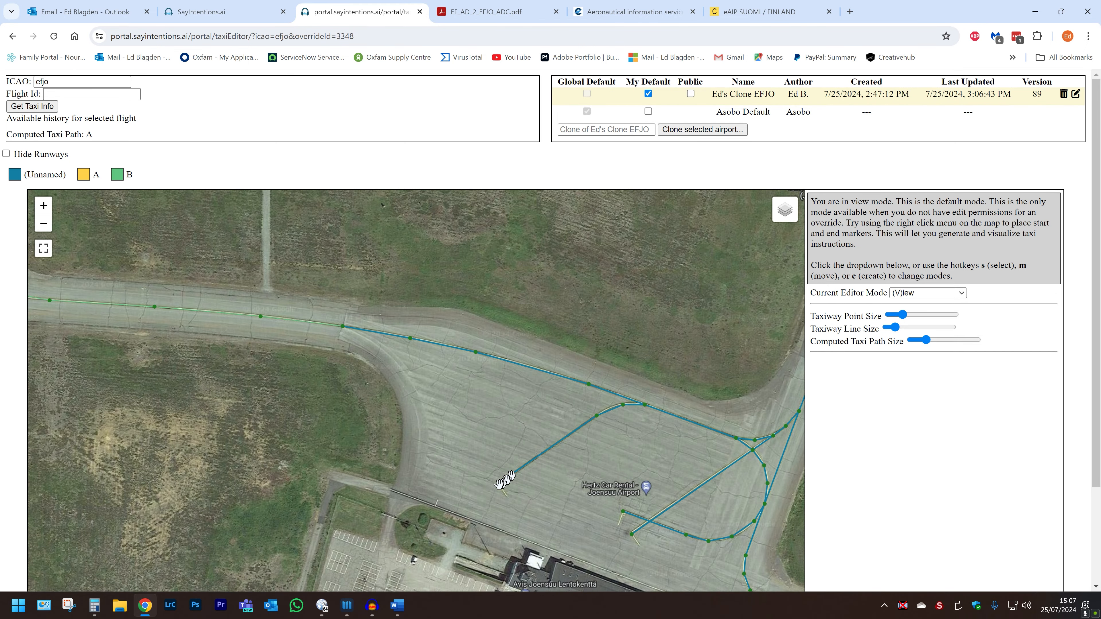
scroll(505, 479, up, 3)
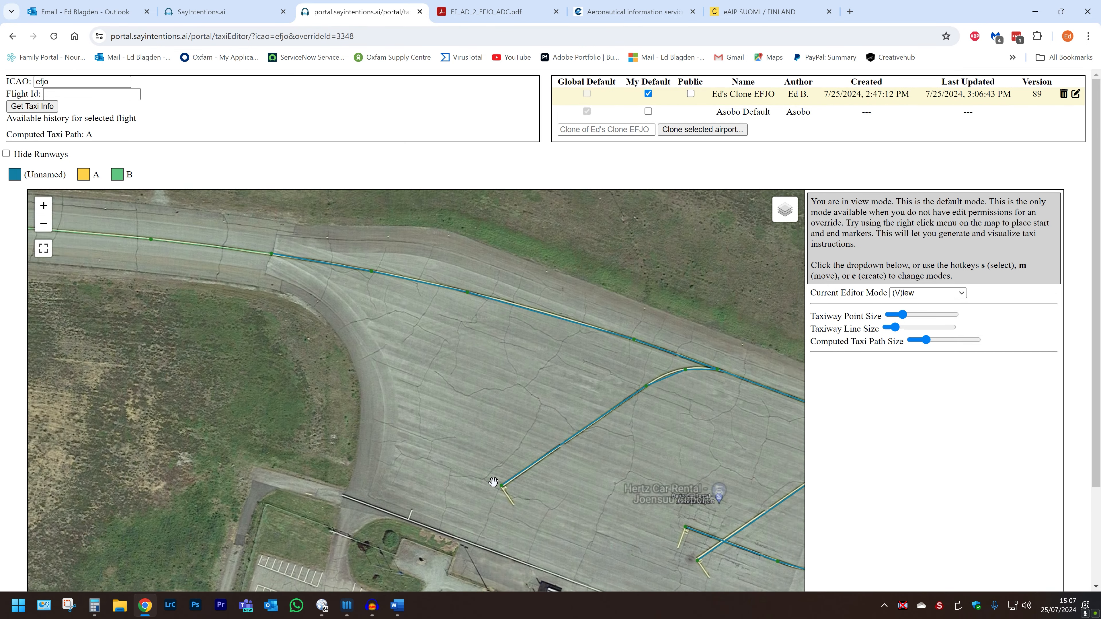
scroll(495, 479, down, 2)
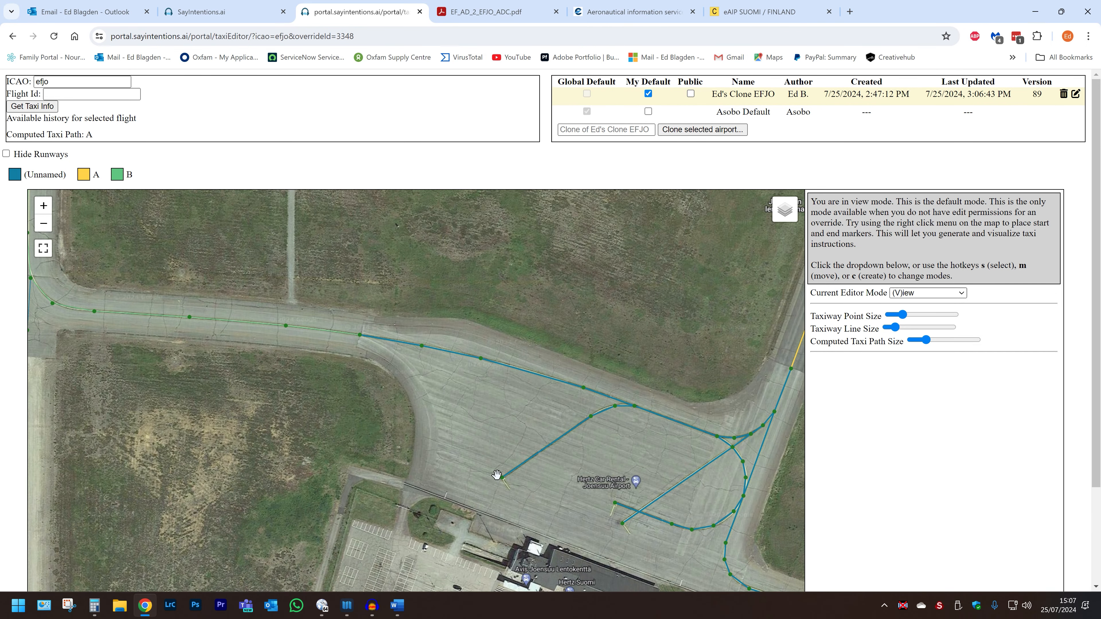
click(907, 295)
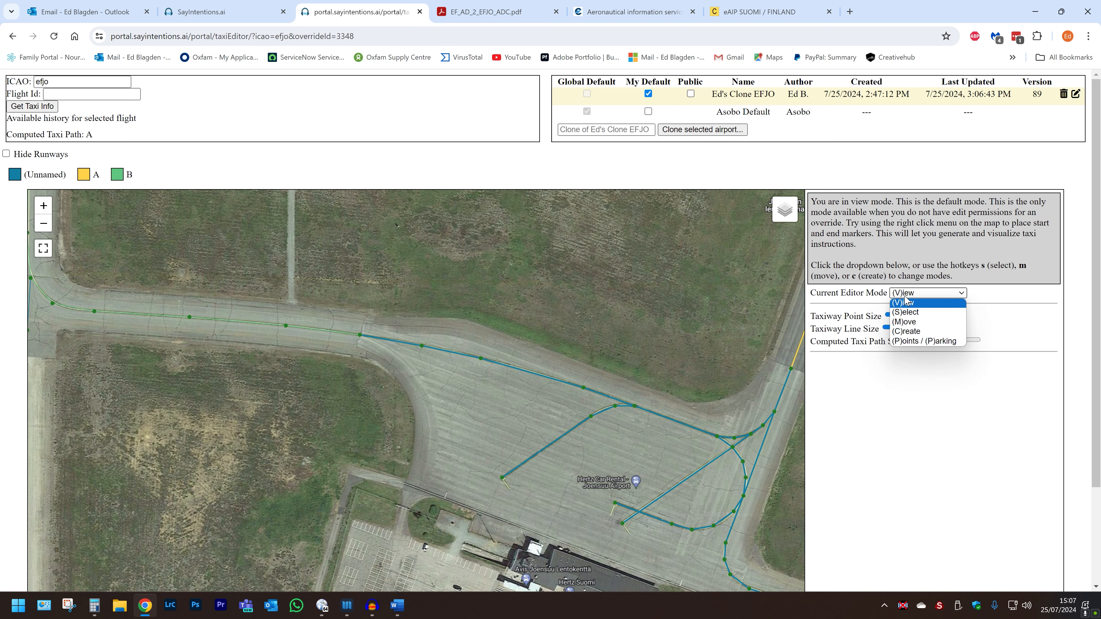
Switch to (P)oints / (P)arking mode and bulk-select the apron parking spots.
click(916, 342)
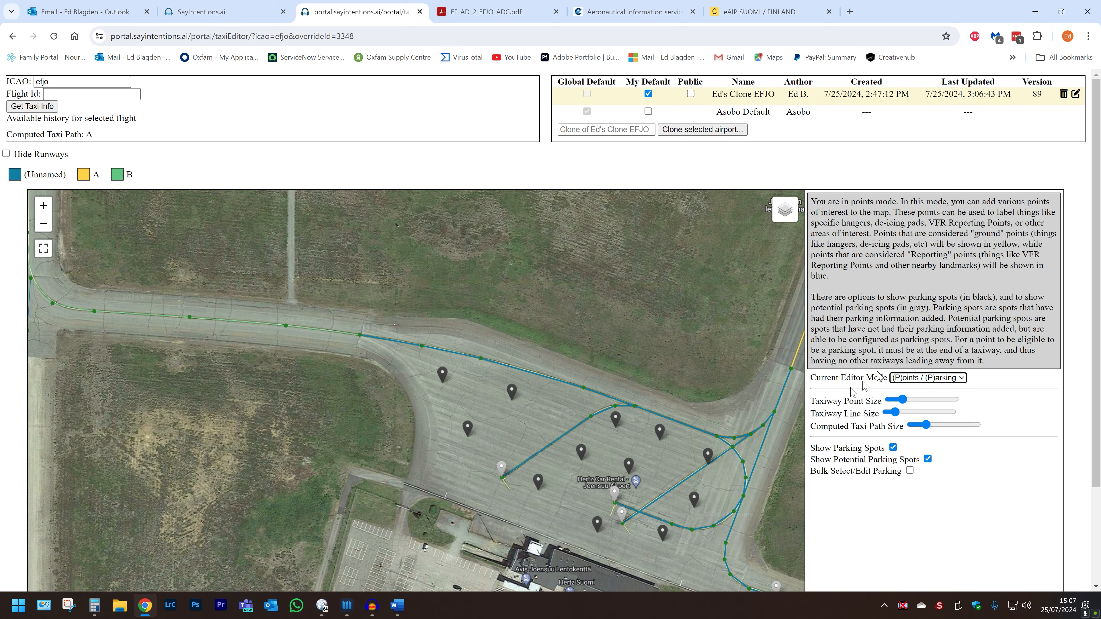
drag(339, 463, 218, 340)
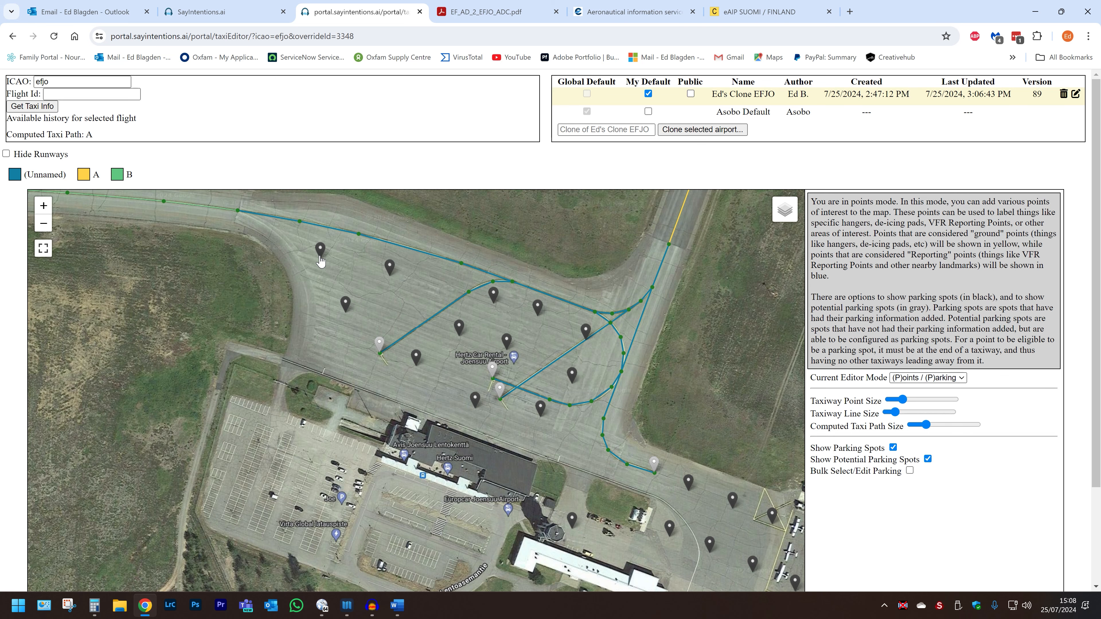
drag(613, 453, 600, 445)
click(910, 471)
drag(584, 436, 249, 221)
drag(1096, 486, 1093, 434)
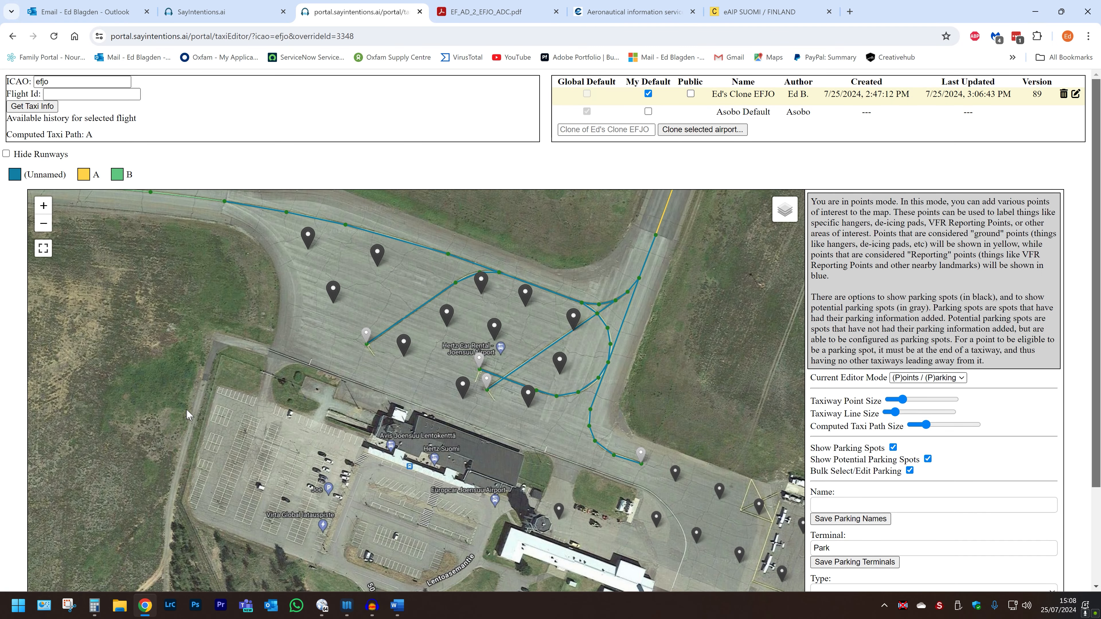
Turn off bulk editing and remove the apron parking spots, including 4, 6, 3 and 11.
click(910, 470)
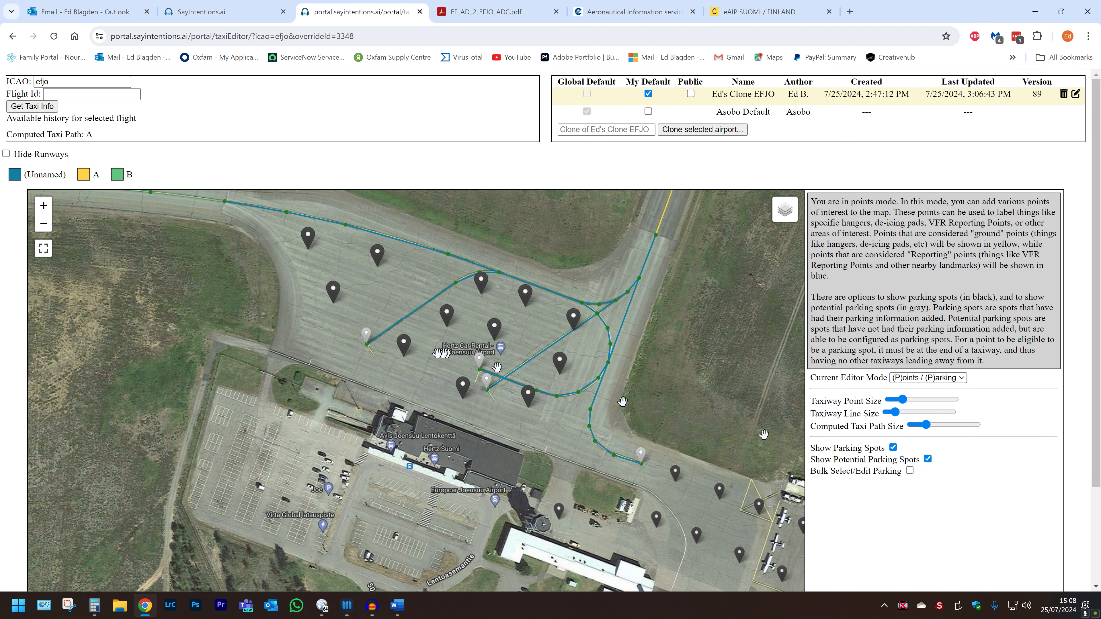
click(231, 296)
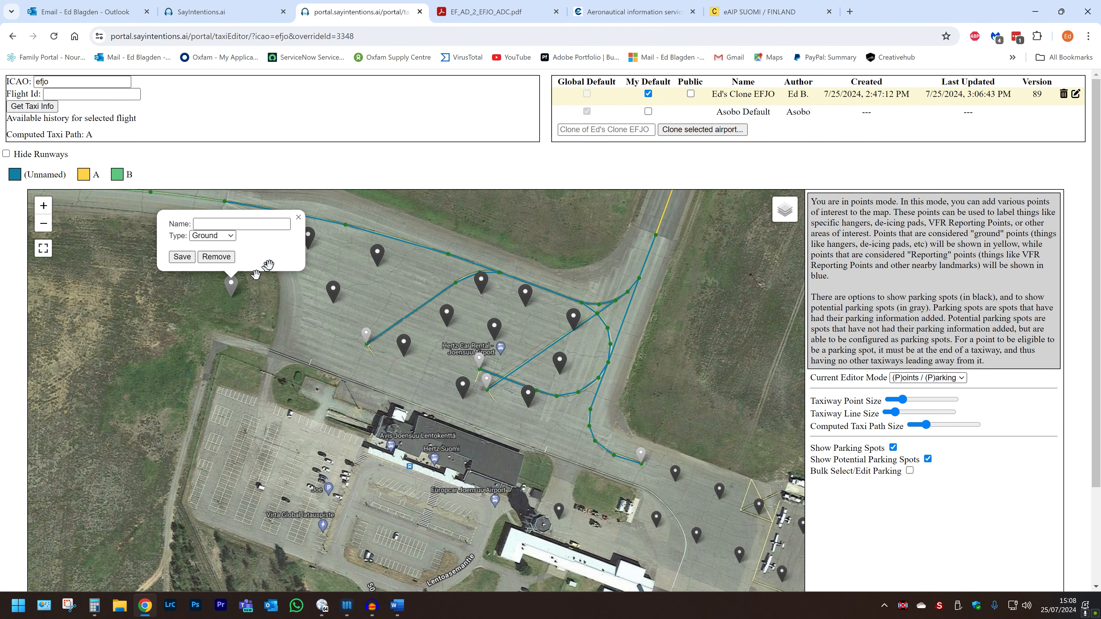
click(308, 247)
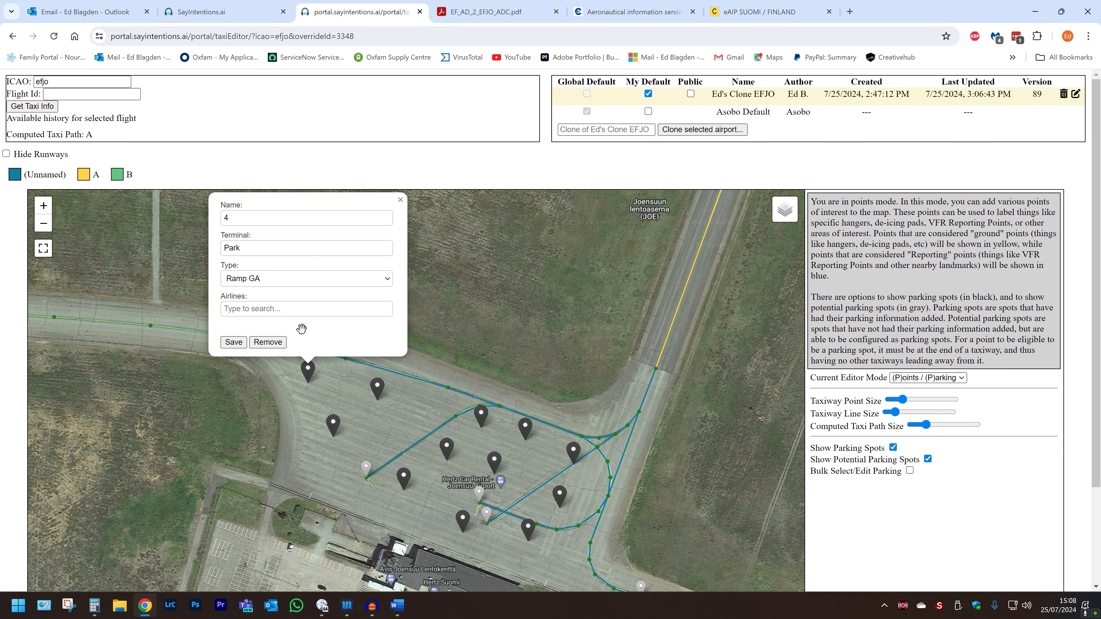
click(335, 433)
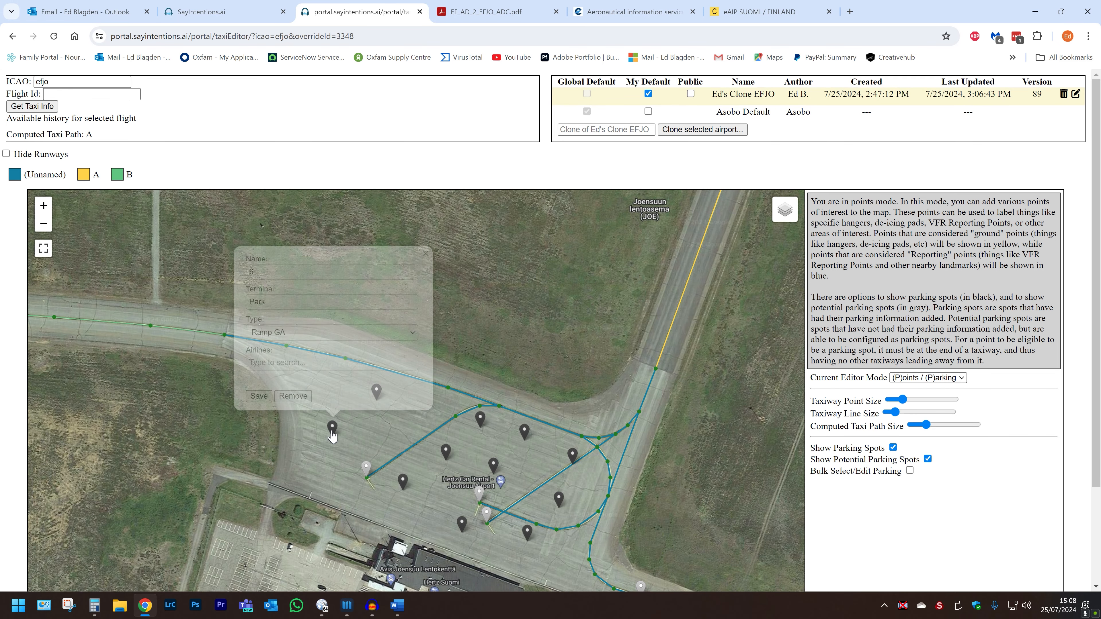
click(291, 396)
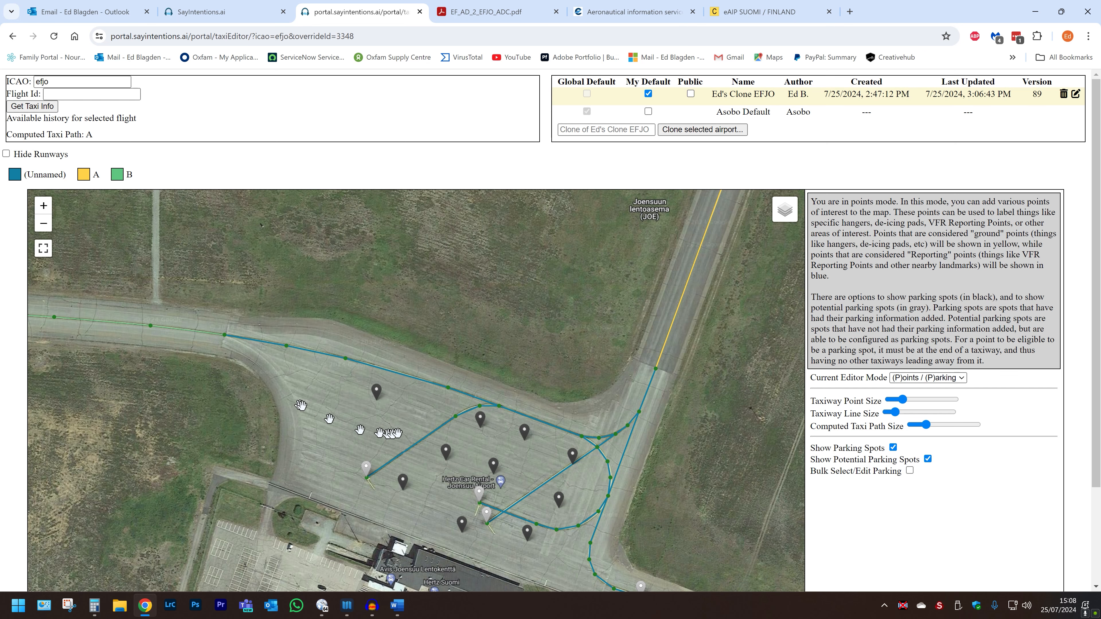
click(376, 395)
click(337, 359)
click(403, 484)
click(363, 450)
click(446, 455)
click(407, 419)
click(481, 422)
click(441, 387)
click(486, 400)
click(462, 524)
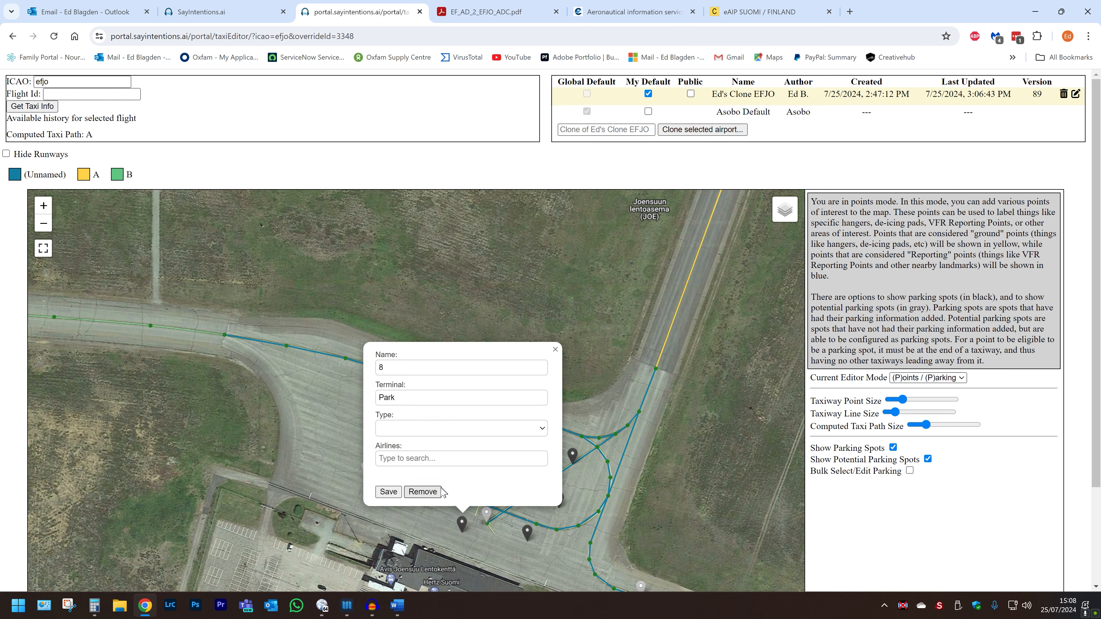
click(422, 491)
click(527, 532)
click(487, 501)
click(559, 499)
click(529, 471)
click(573, 456)
Remove the remaining parking spots on the southern apron, including spot 22.
click(533, 425)
drag(642, 538, 500, 306)
click(536, 373)
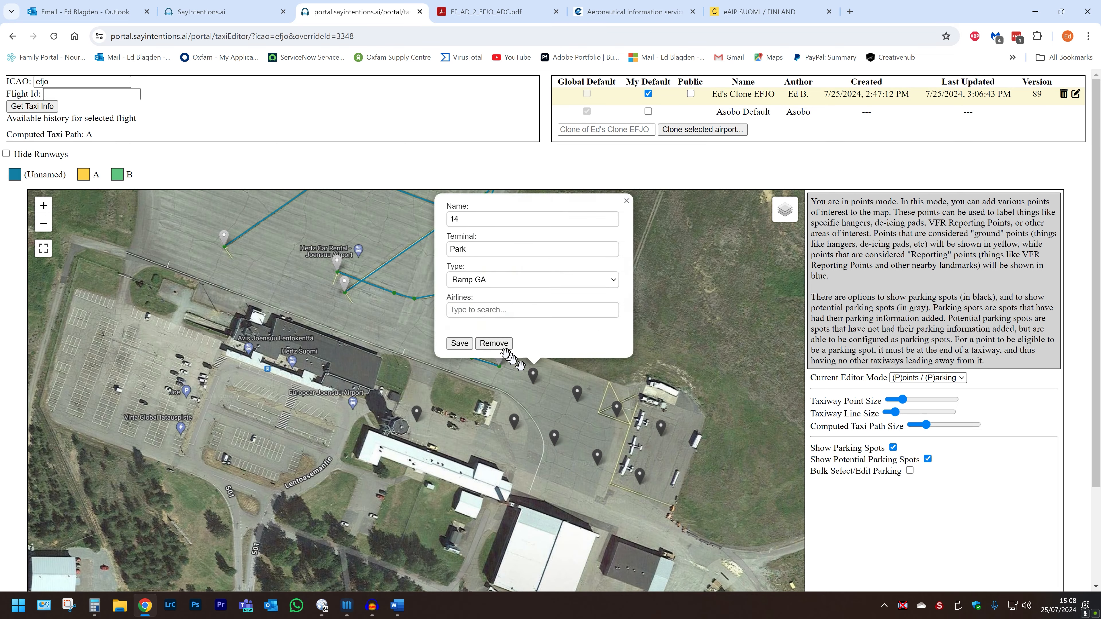
click(496, 342)
click(516, 420)
click(475, 388)
click(555, 435)
click(515, 406)
click(597, 456)
click(558, 425)
click(617, 409)
click(578, 376)
click(661, 428)
click(621, 396)
click(610, 447)
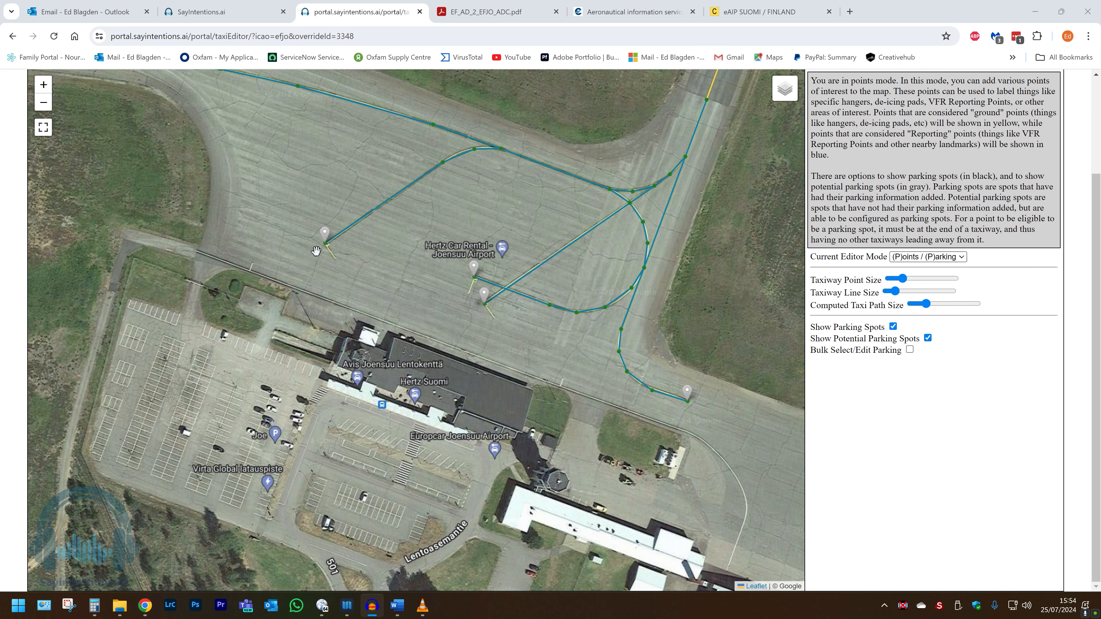
Zoom in and open the grey point at the western taxiway stub's end, ready for a name.
scroll(316, 248, up, 3)
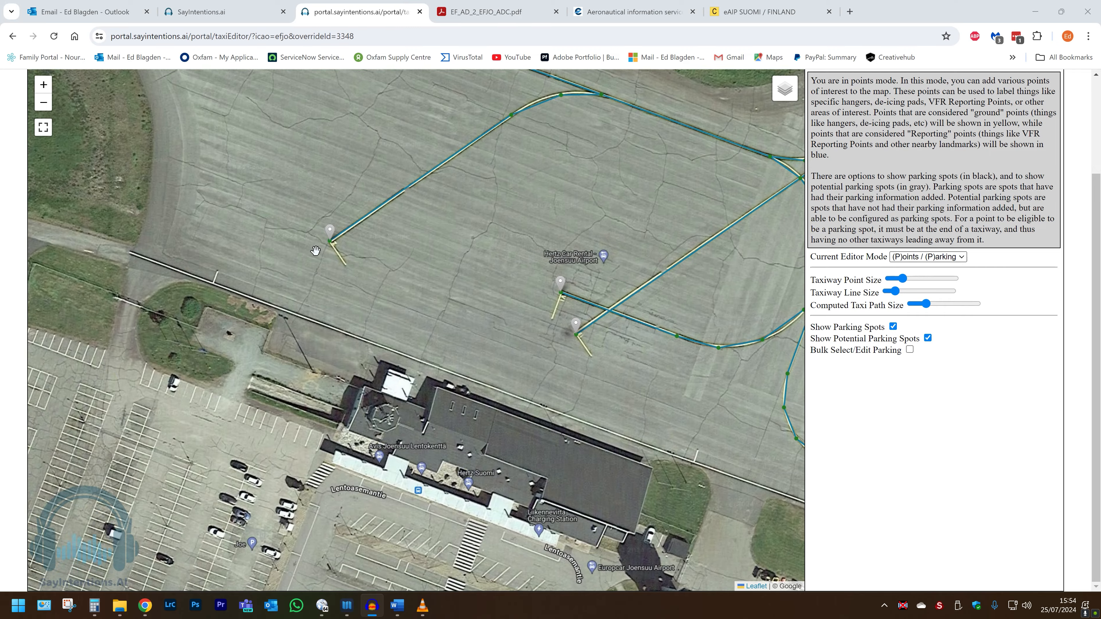
scroll(316, 250, up, 3)
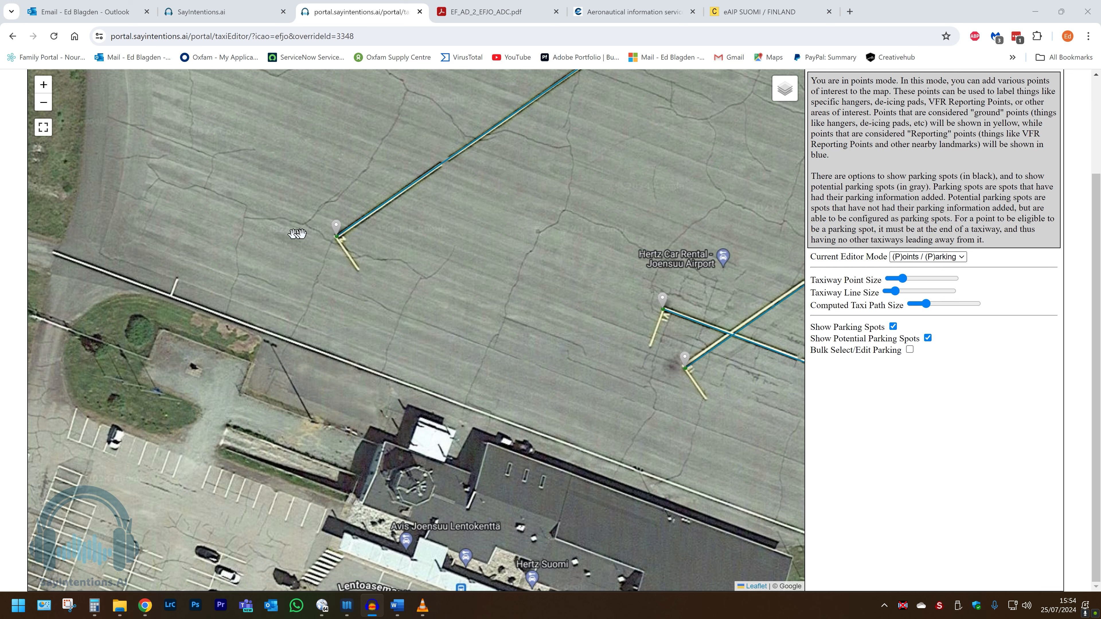
click(337, 237)
click(286, 98)
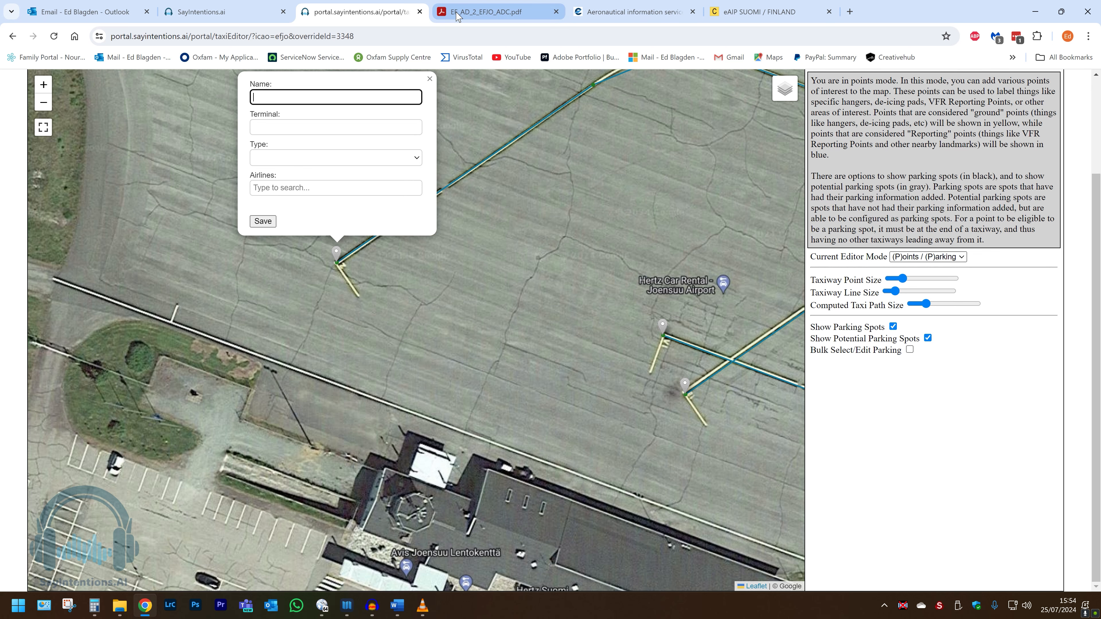
Check the ADC chart, then save the western stub's end point as parking spot 2.
mouse_move(457, 15)
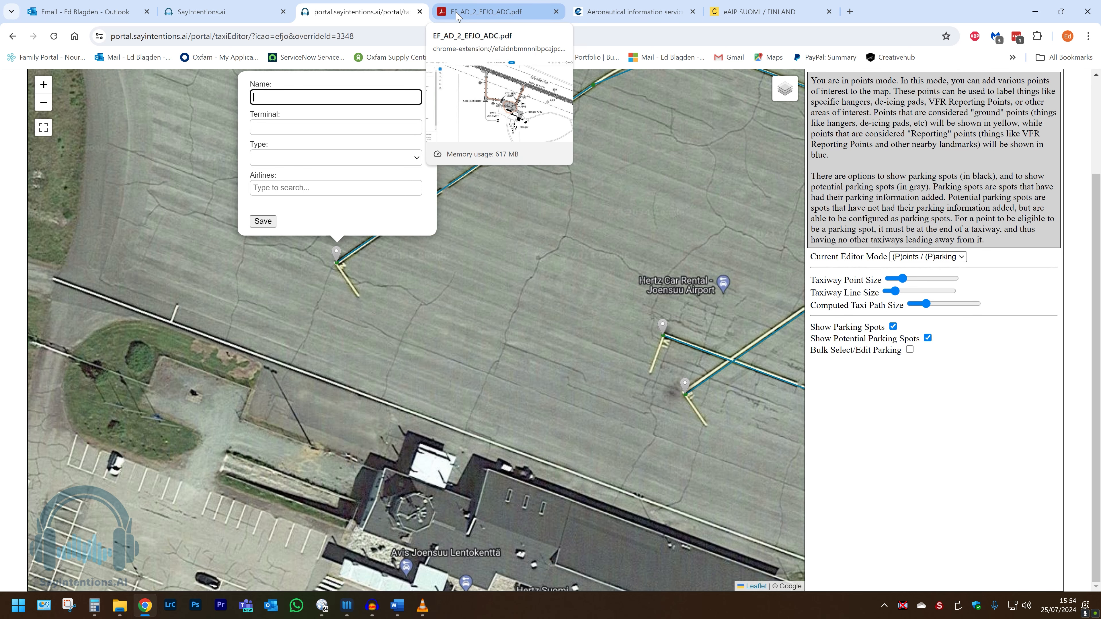
click(458, 15)
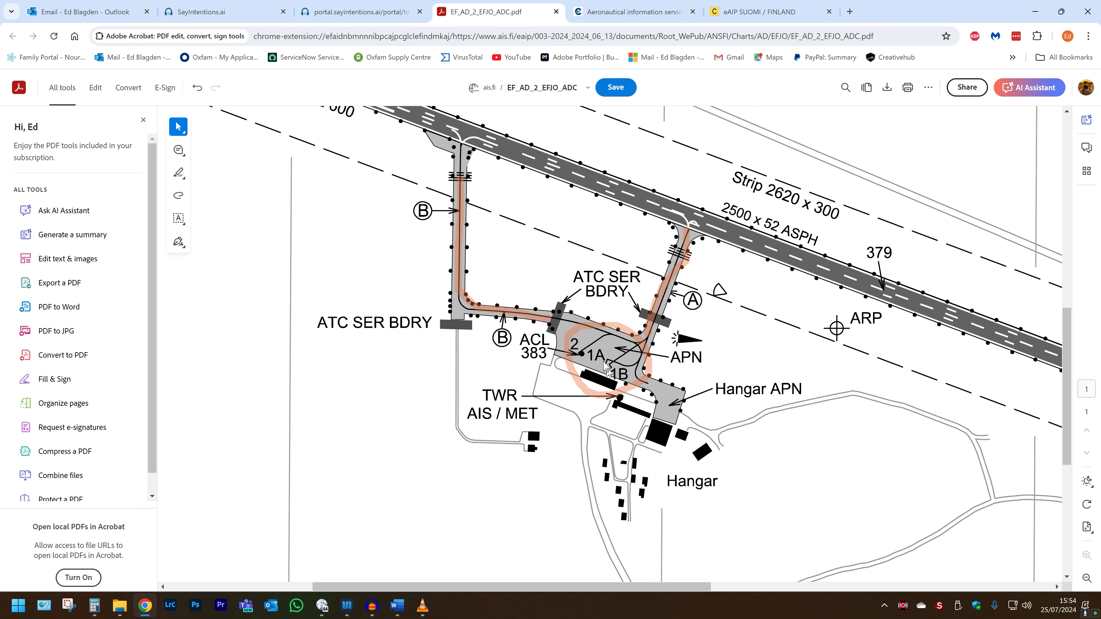
click(346, 13)
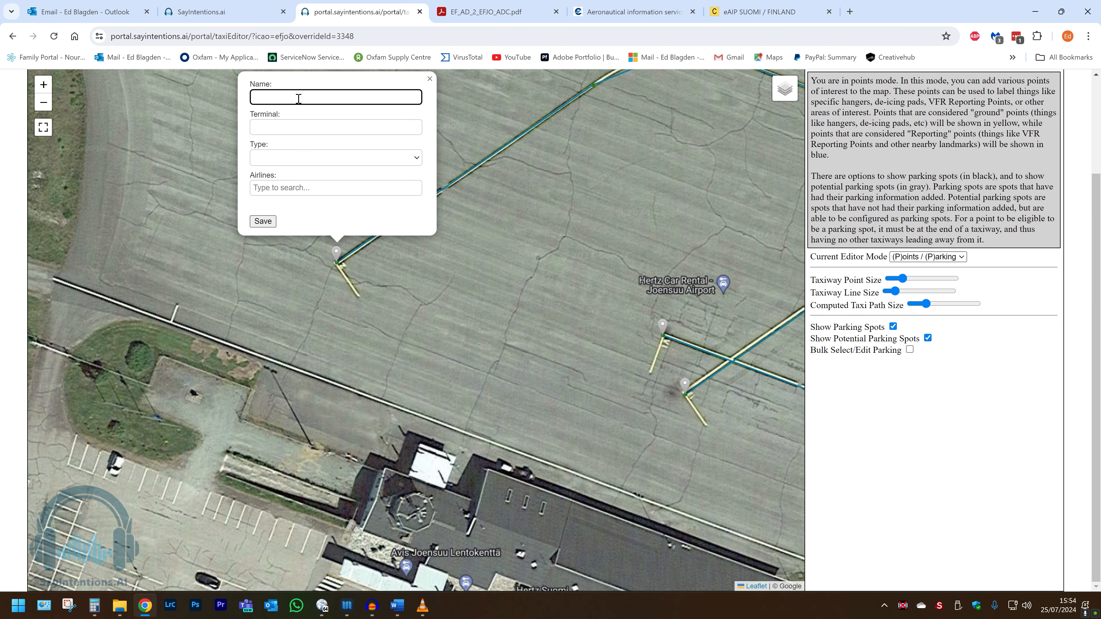
click(262, 222)
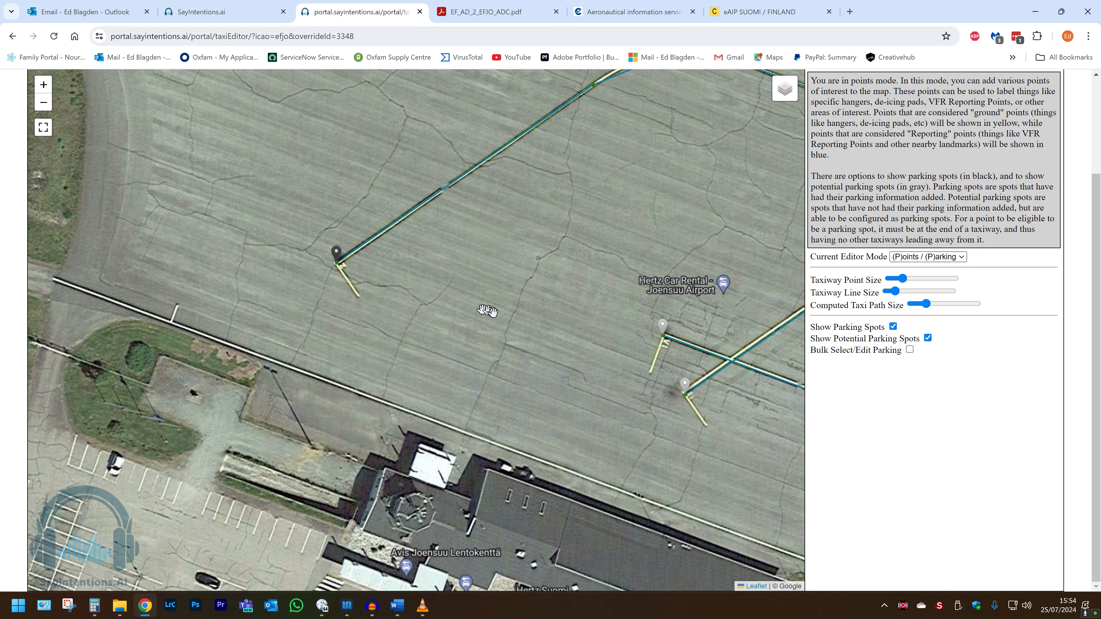
drag(493, 313, 345, 275)
Save the middle grey apron spot as parking spot 1A.
drag(438, 297, 549, 313)
scroll(549, 312, down, 1)
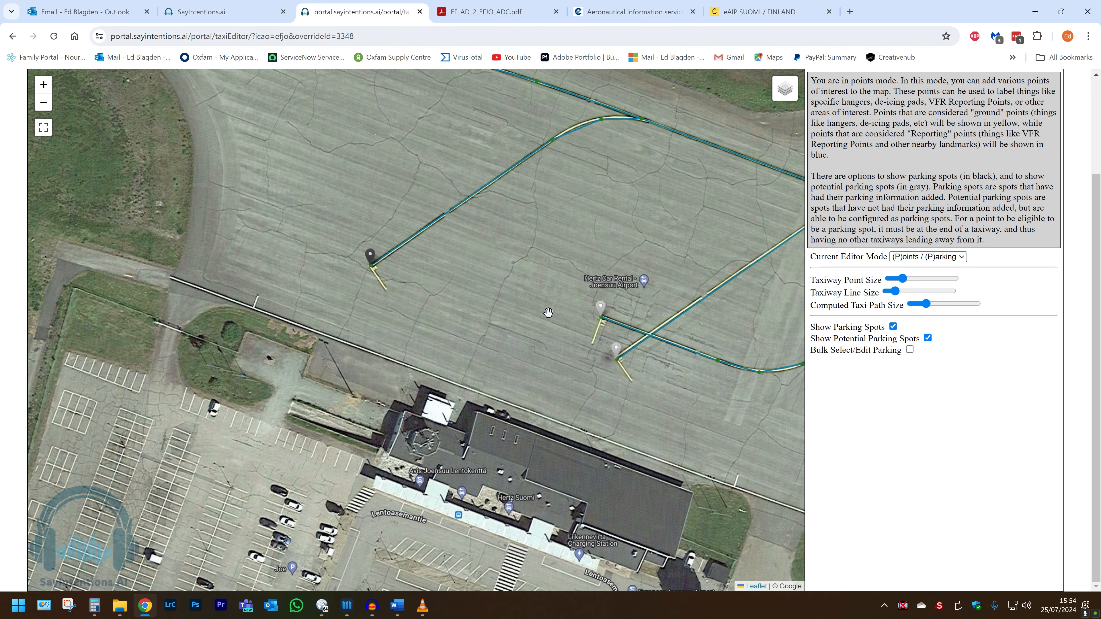
click(602, 314)
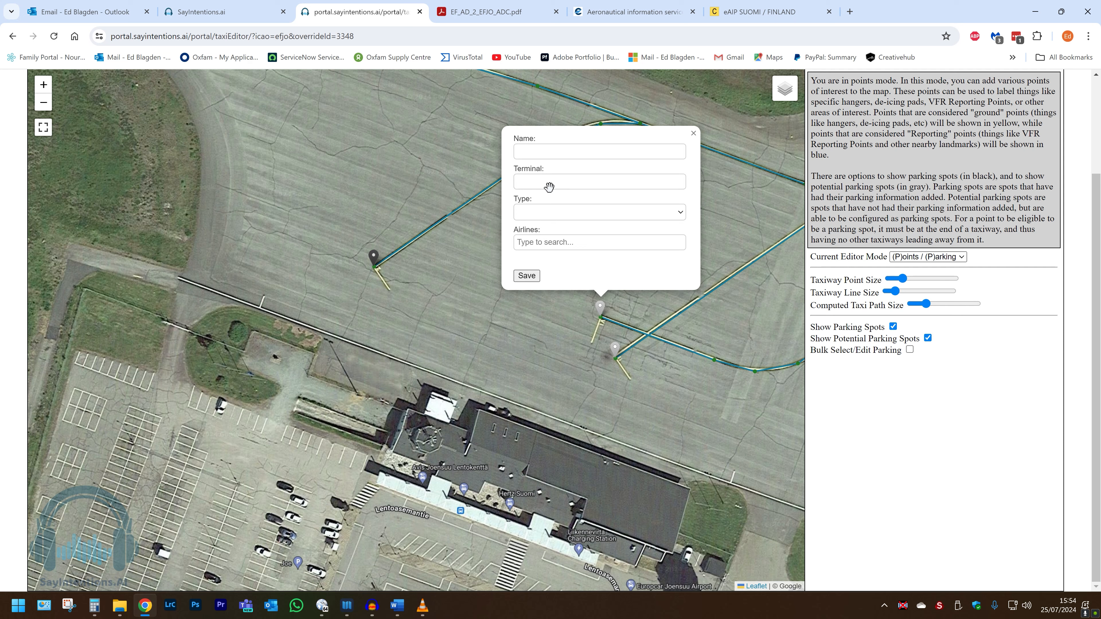
click(534, 154)
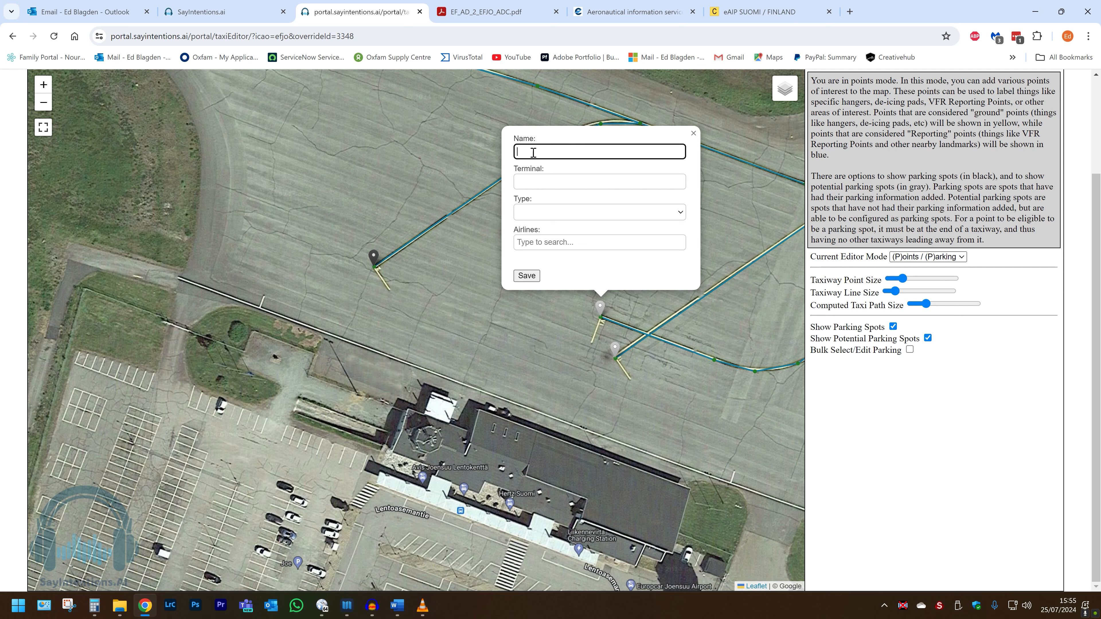
text(1A)
click(529, 275)
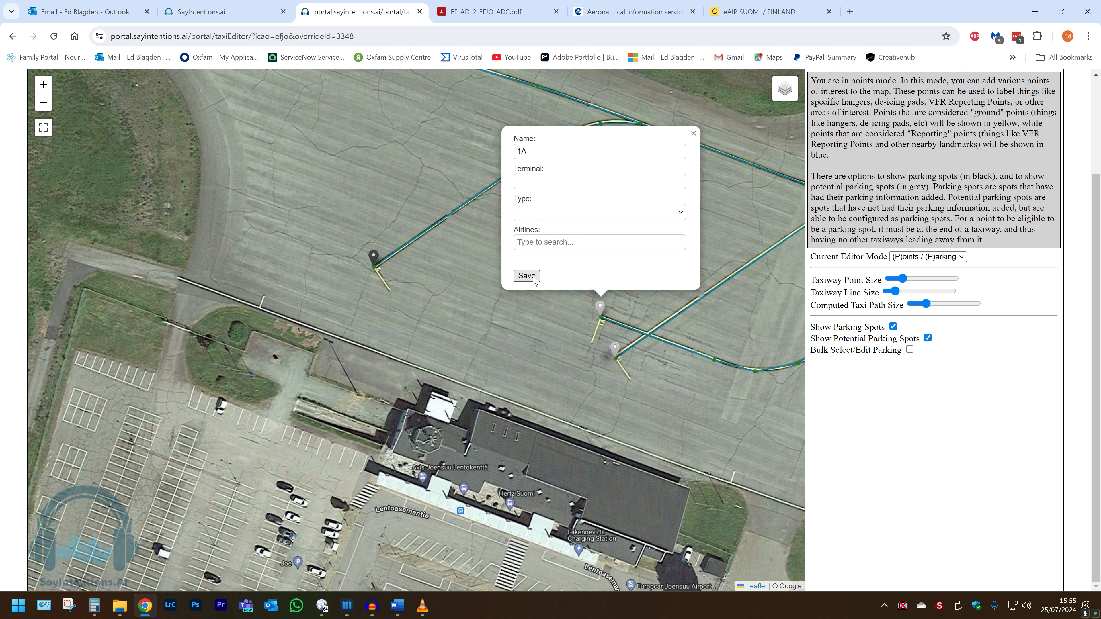
Save the lower grey apron spot as parking spot 1B.
scroll(593, 334, up, 1)
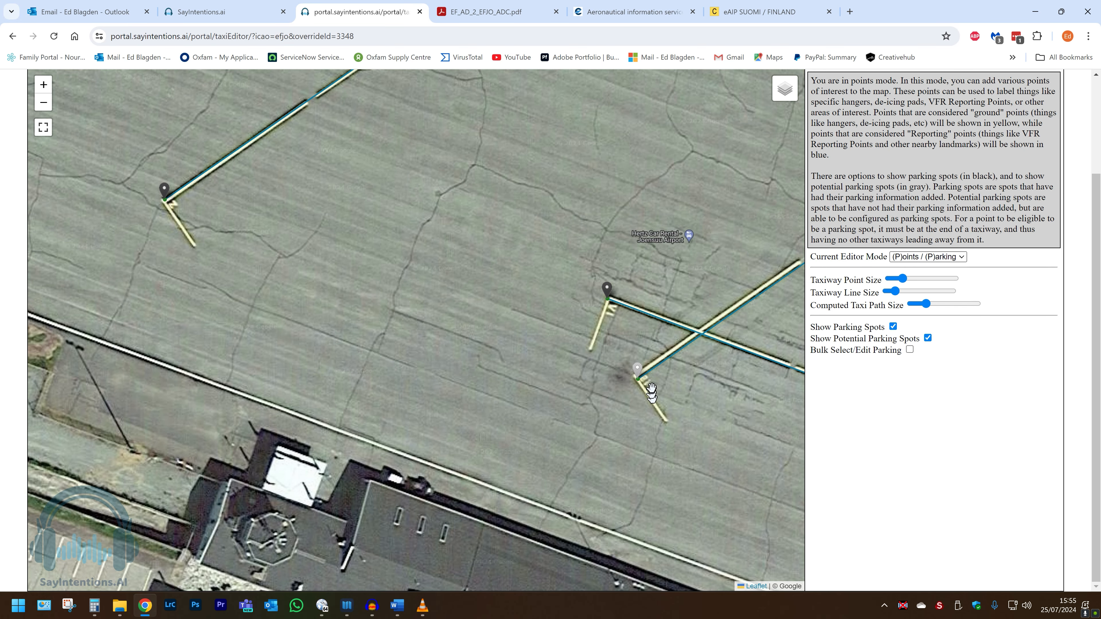
click(637, 372)
click(572, 212)
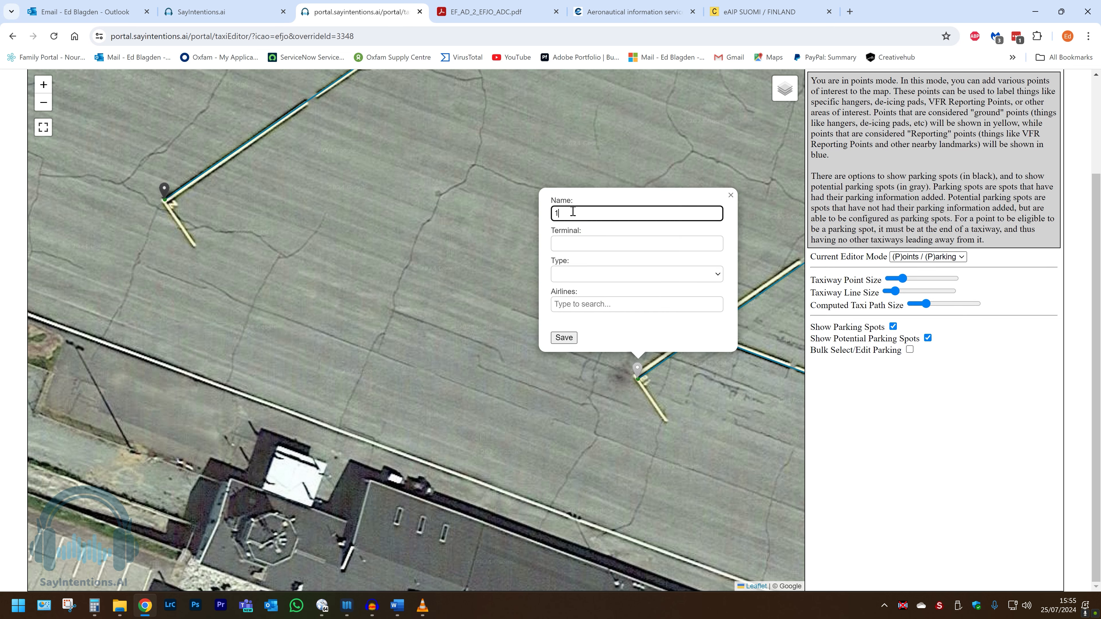
click(563, 338)
scroll(554, 338, down, 2)
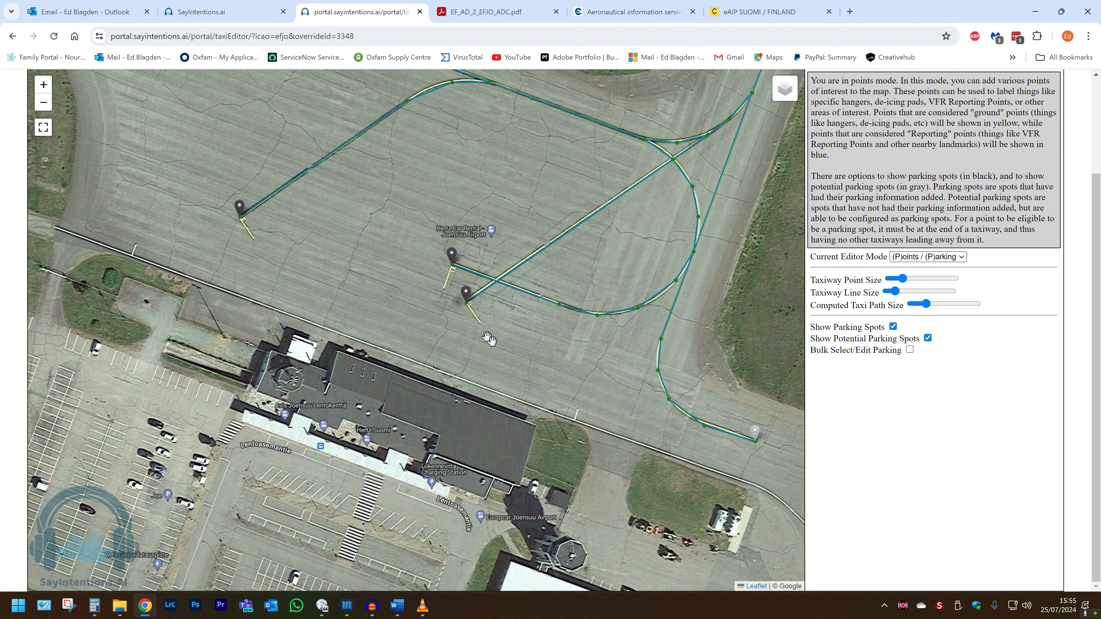
drag(579, 387, 460, 288)
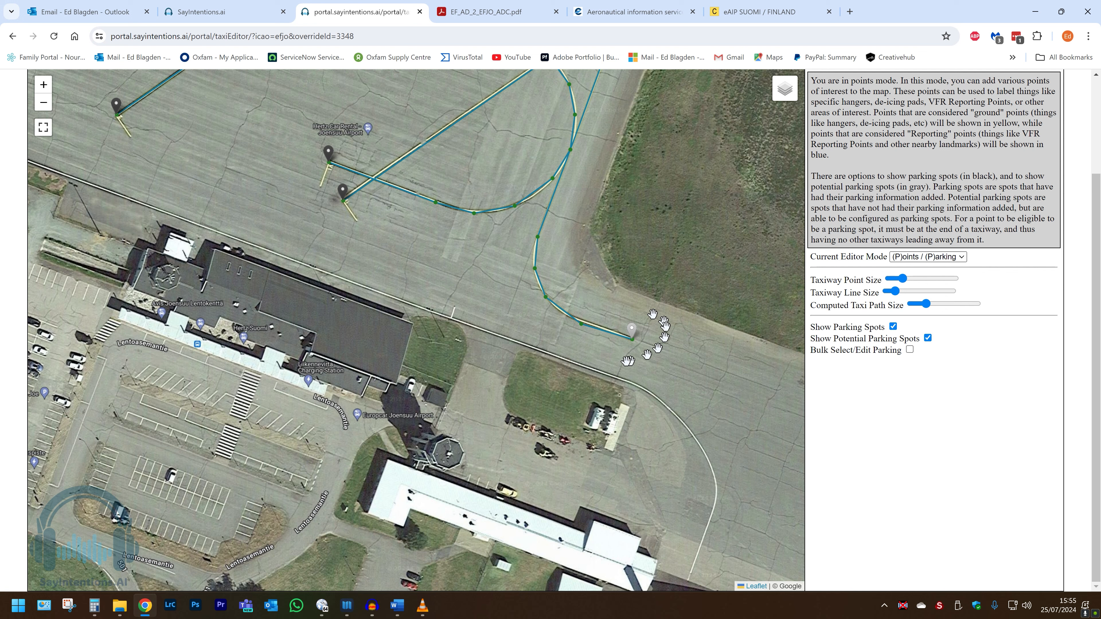
click(632, 330)
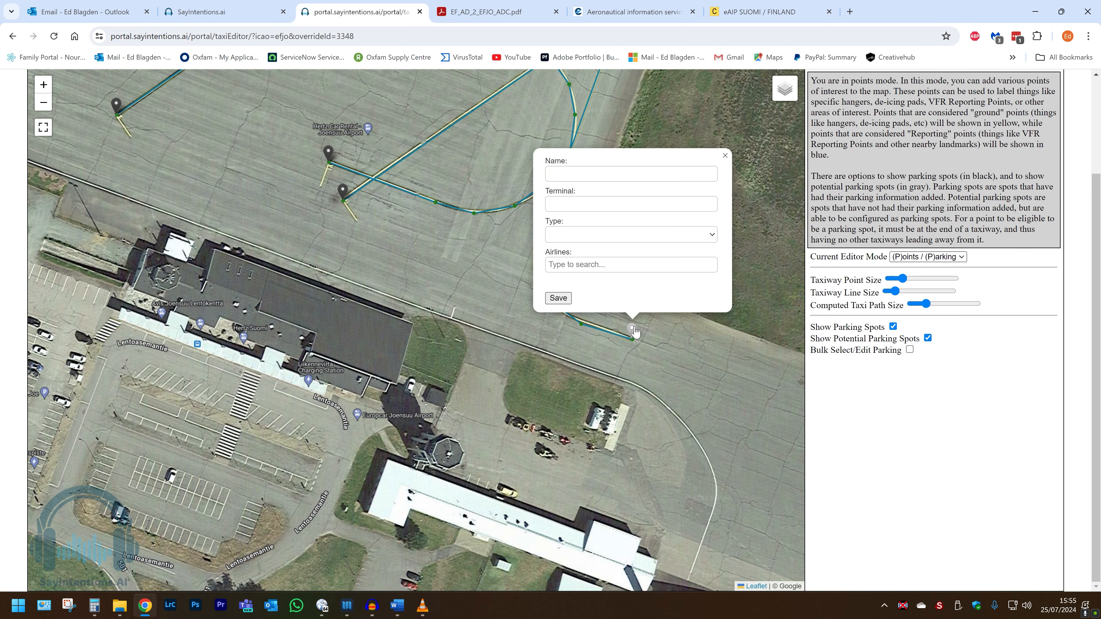
click(726, 157)
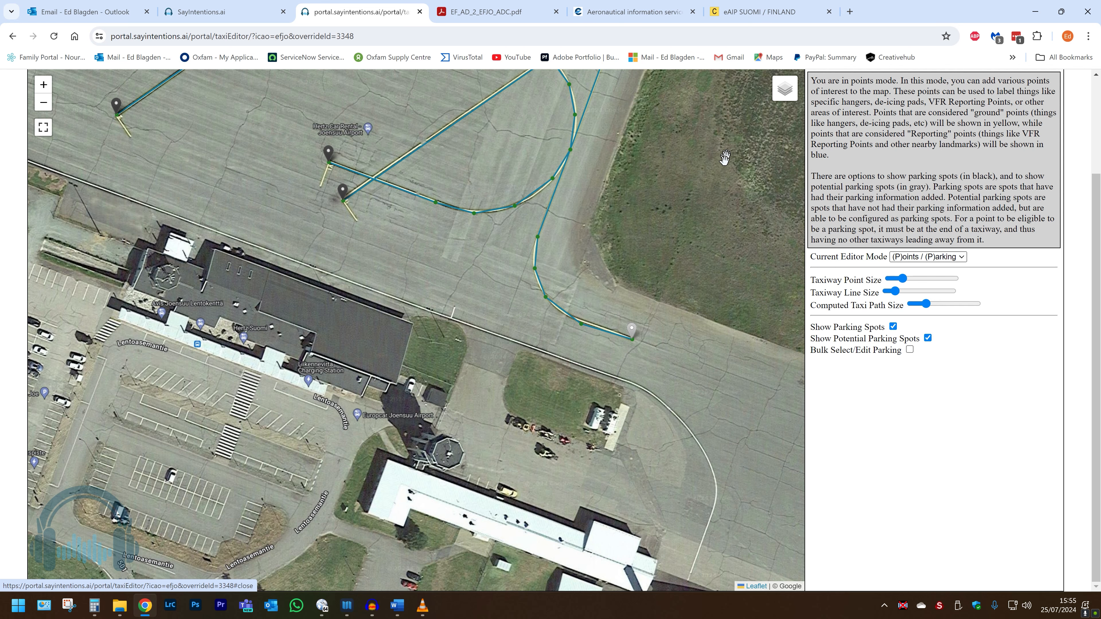
drag(697, 398, 473, 257)
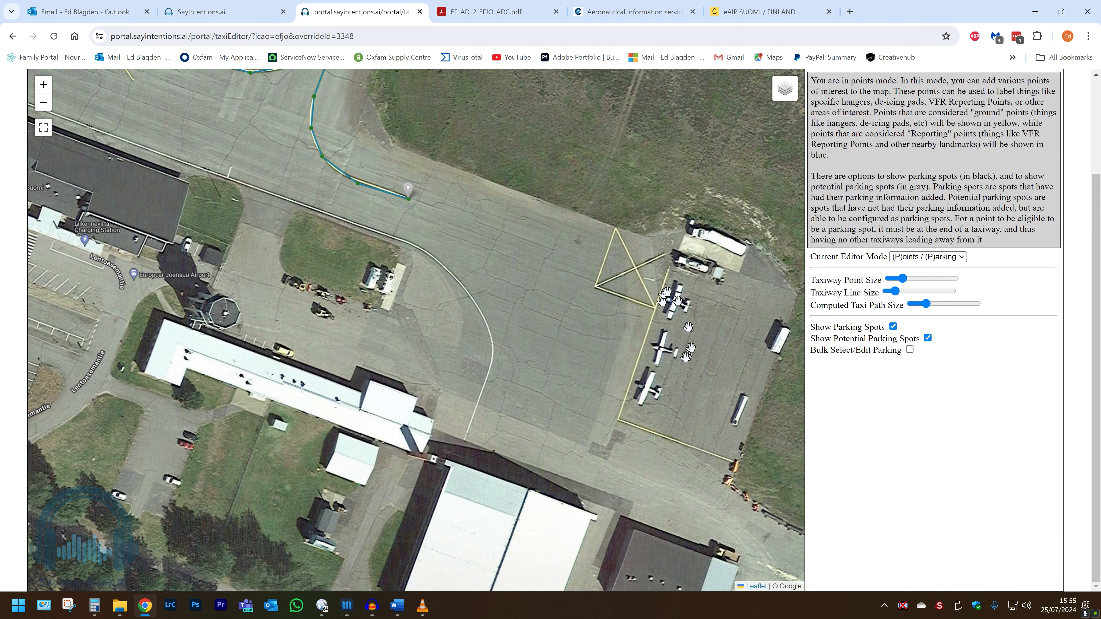
drag(496, 236, 865, 351)
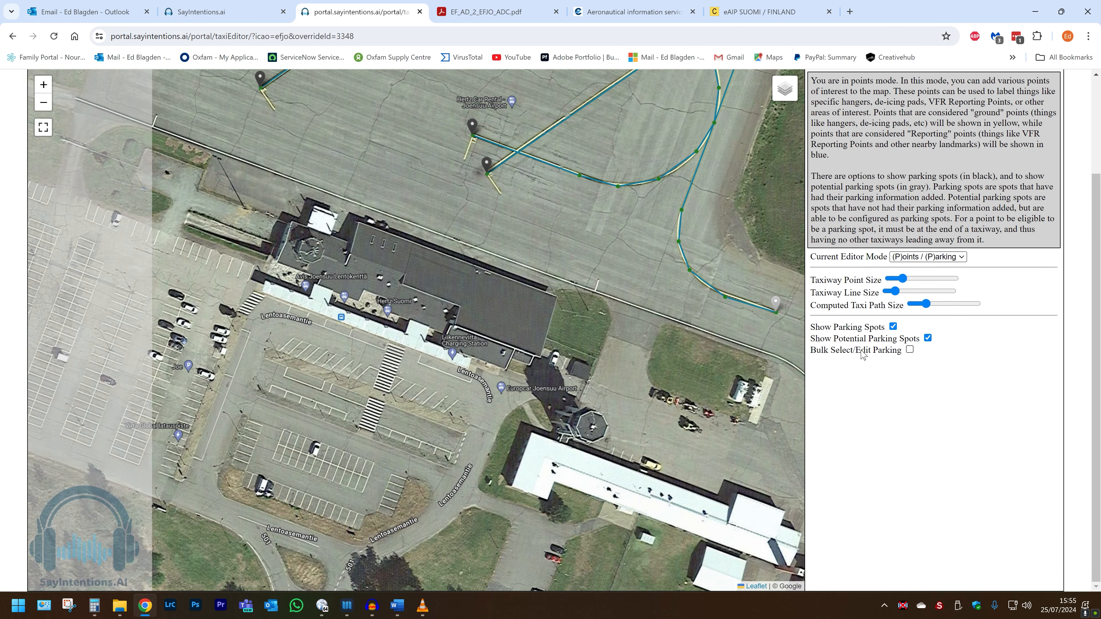
scroll(635, 299, down, 1)
drag(477, 279, 587, 319)
scroll(587, 319, down, 3)
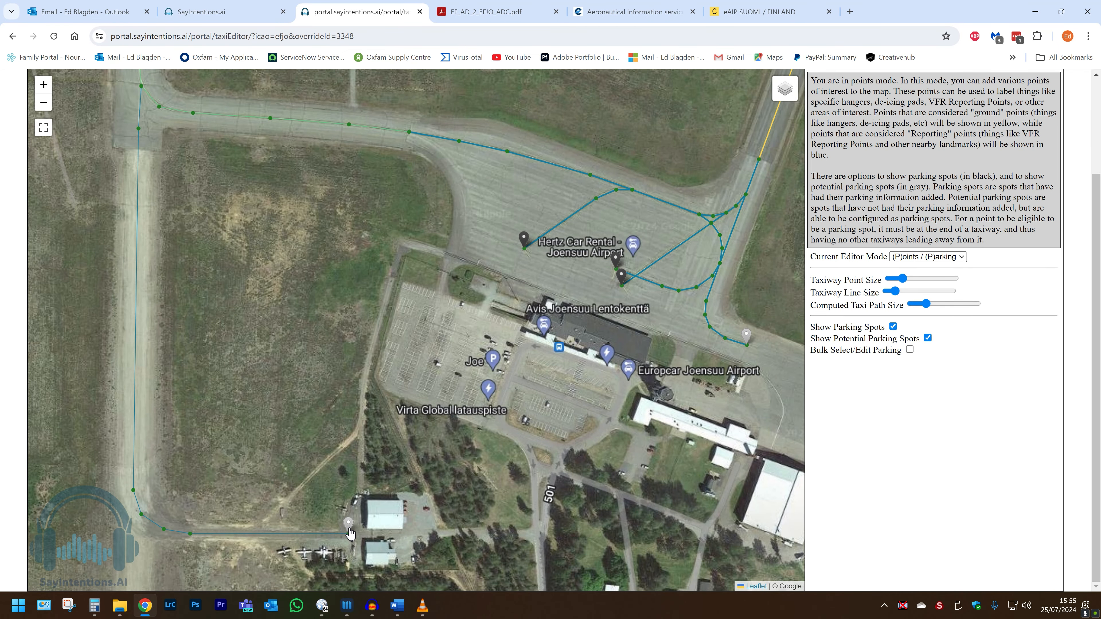
drag(537, 314, 535, 358)
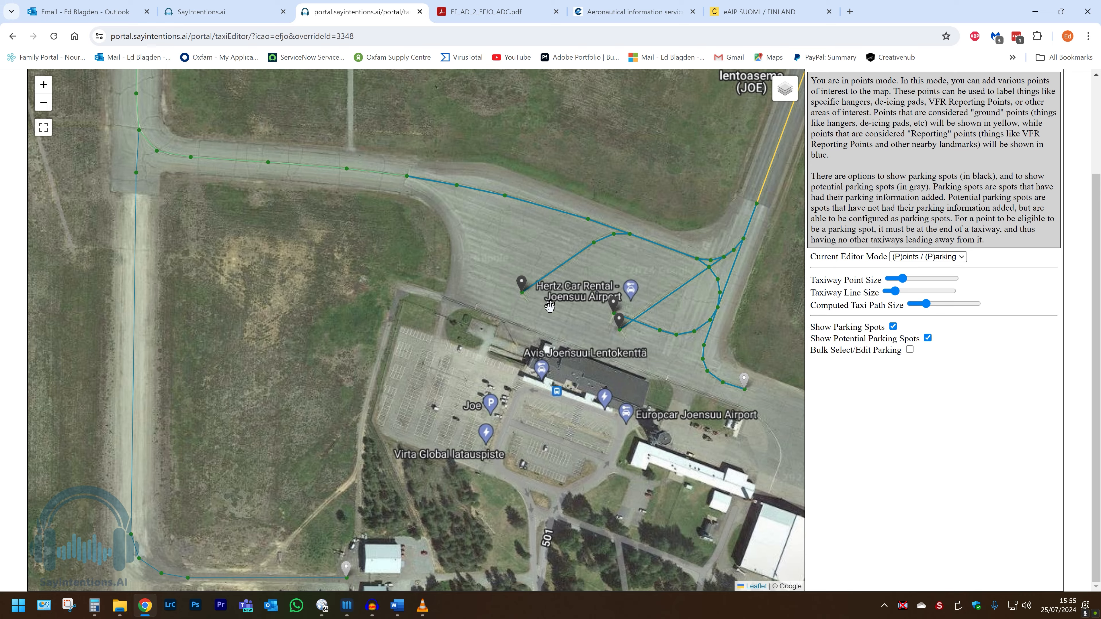
drag(549, 306, 549, 366)
drag(490, 286, 551, 337)
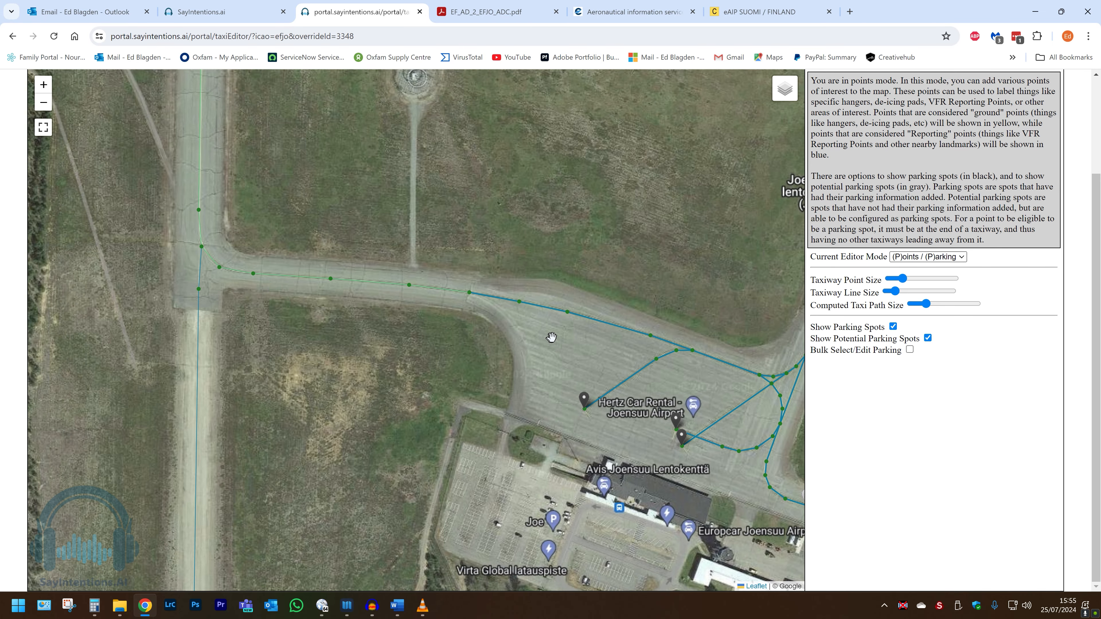
scroll(551, 337, down, 1)
drag(375, 159, 463, 381)
drag(422, 261, 568, 471)
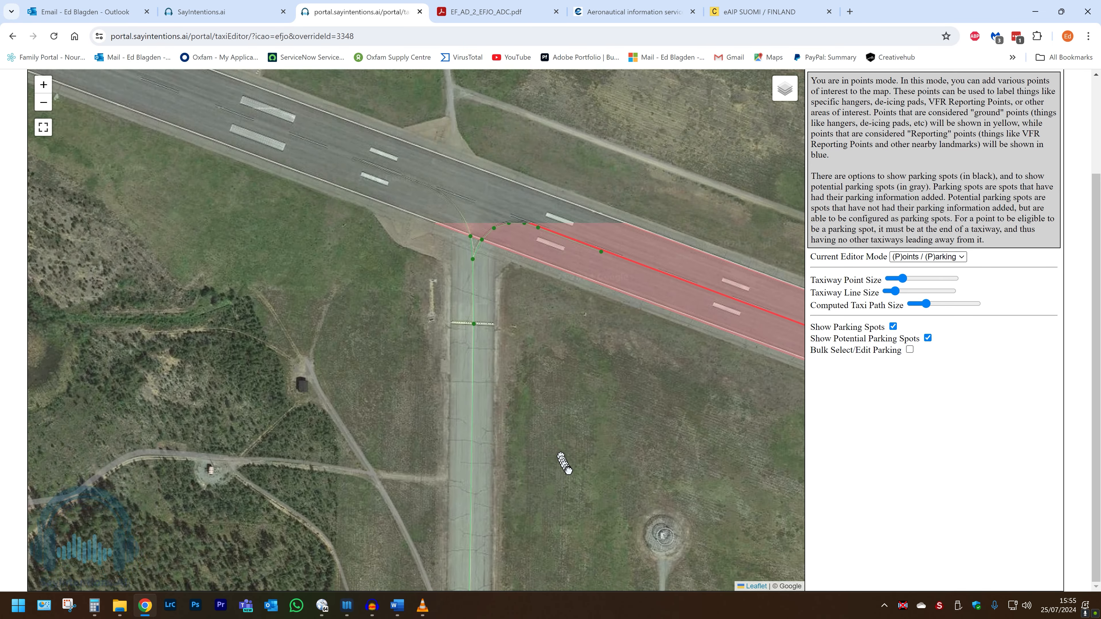
Add a ground point named 'Holding Point B' on the holding bar of the taxiway south of the runway.
scroll(475, 317, up, 1)
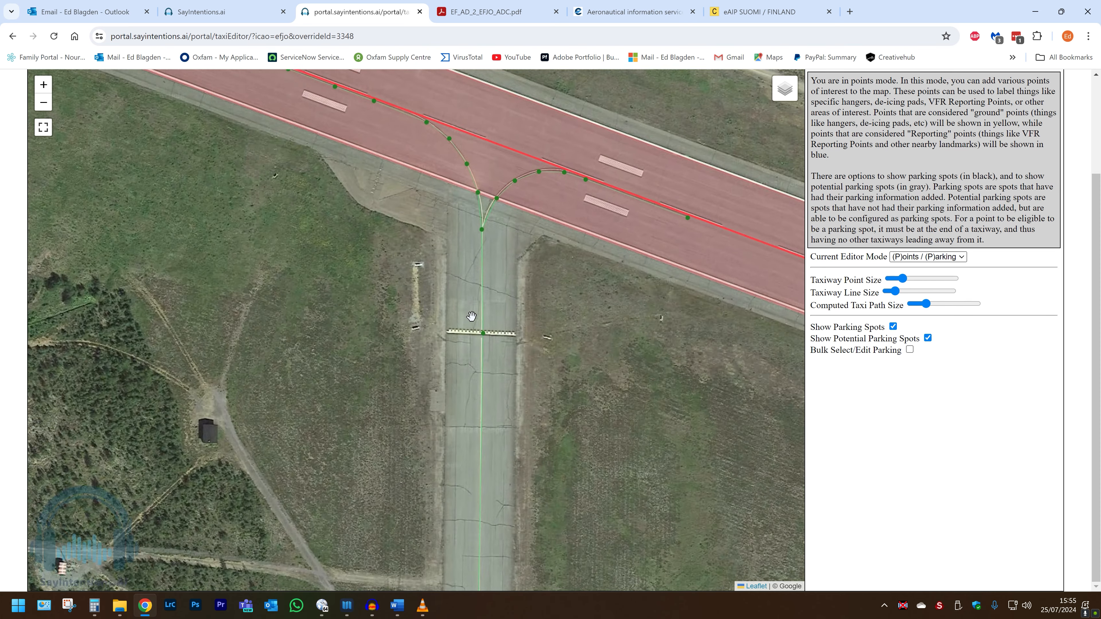
scroll(472, 316, up, 1)
scroll(478, 344, up, 1)
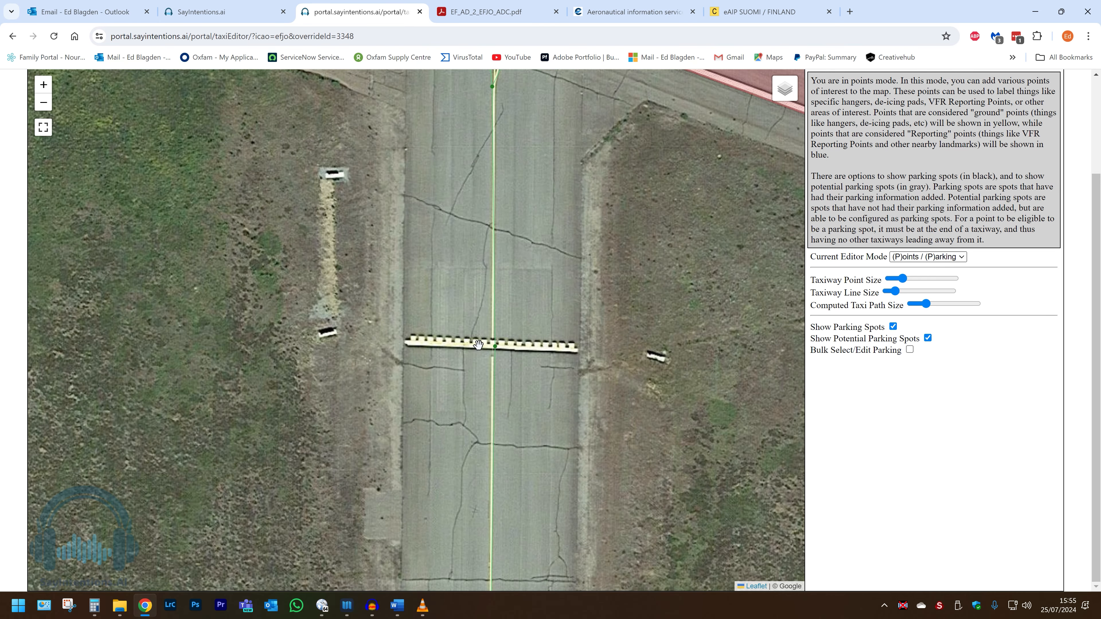
scroll(478, 344, down, 1)
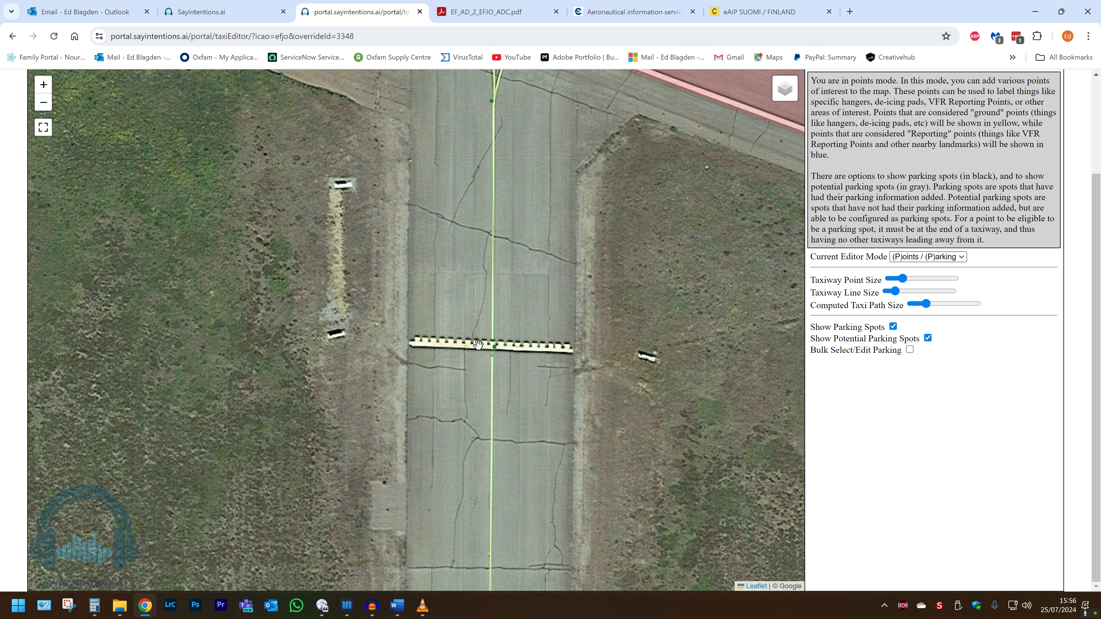
click(496, 348)
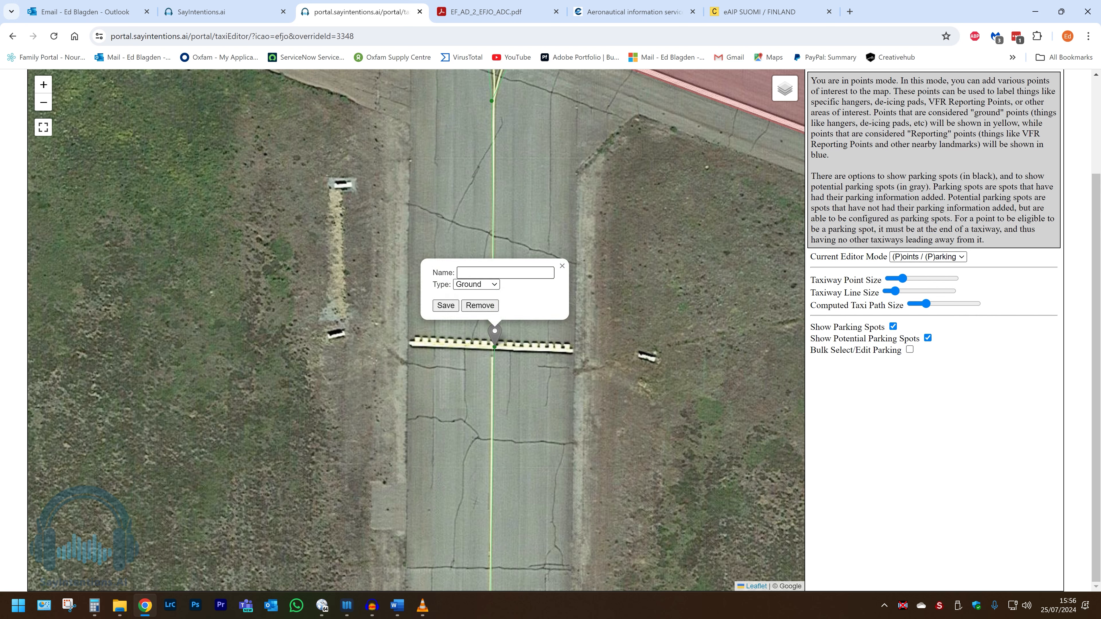
click(503, 273)
text(olding)
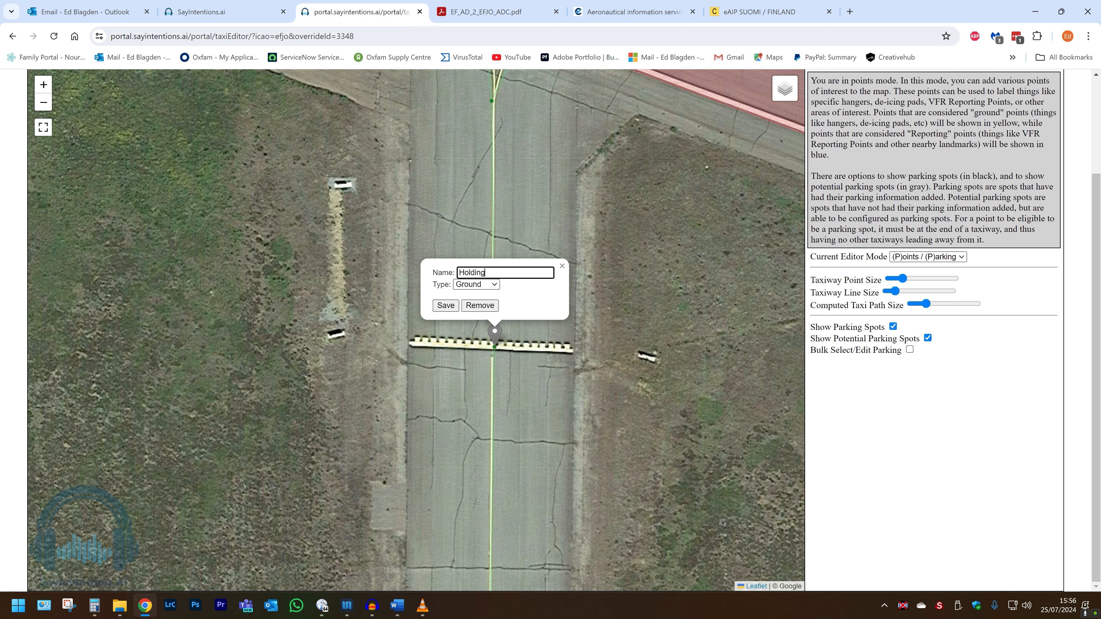
text( Point B)
click(445, 305)
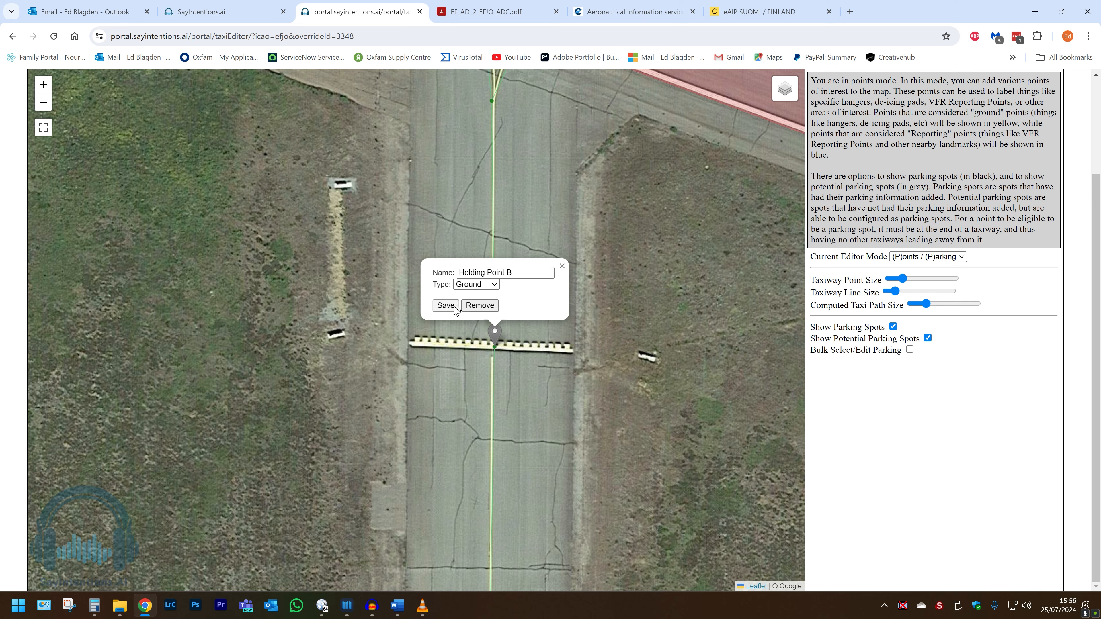
mouse_move(725, 382)
mouse_down()
mouse_move(384, 282)
mouse_move(499, 286)
mouse_move(483, 278)
mouse_move(316, 256)
mouse_up()
Add a ground point named 'Holding Point A' at the other taxiway's holding bar.
scroll(720, 347, down, 1)
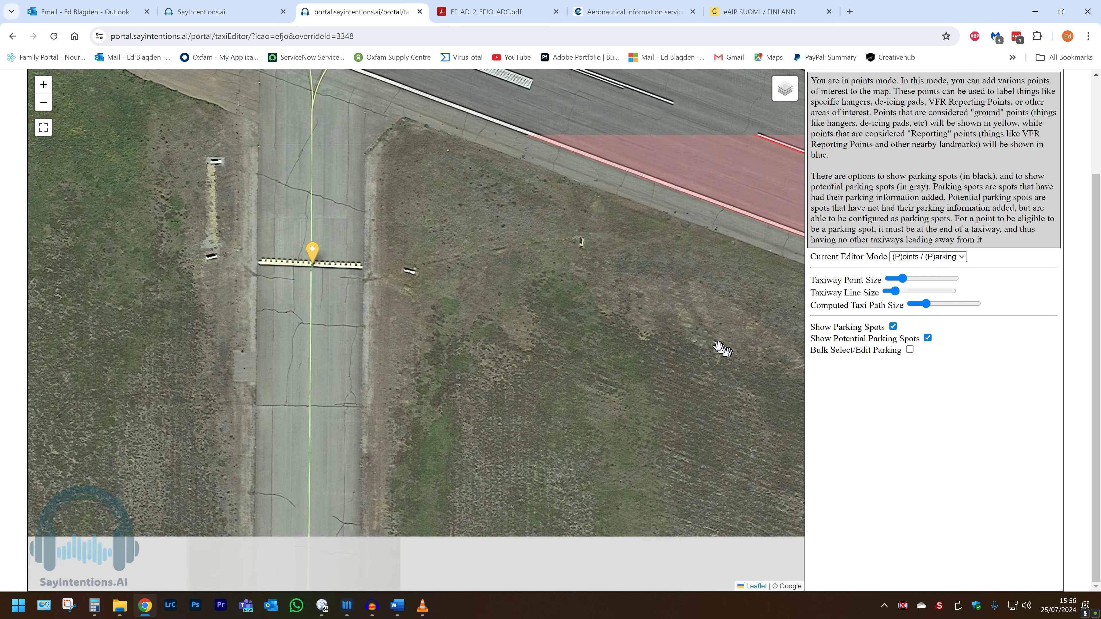
drag(744, 366, 352, 289)
drag(646, 396, 223, 222)
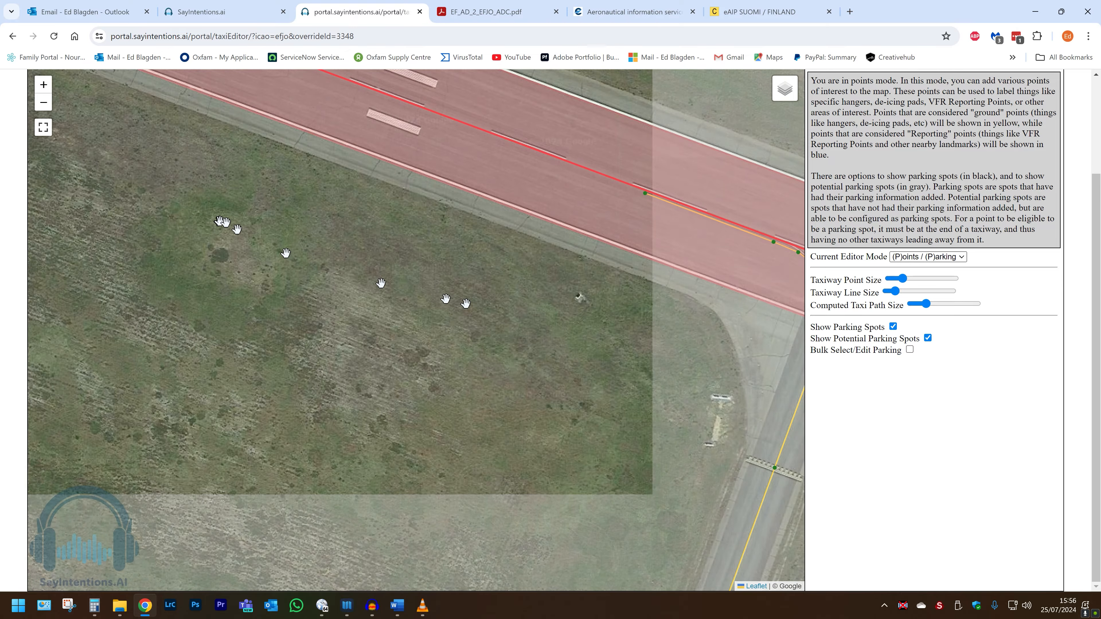
scroll(512, 356, up, 1)
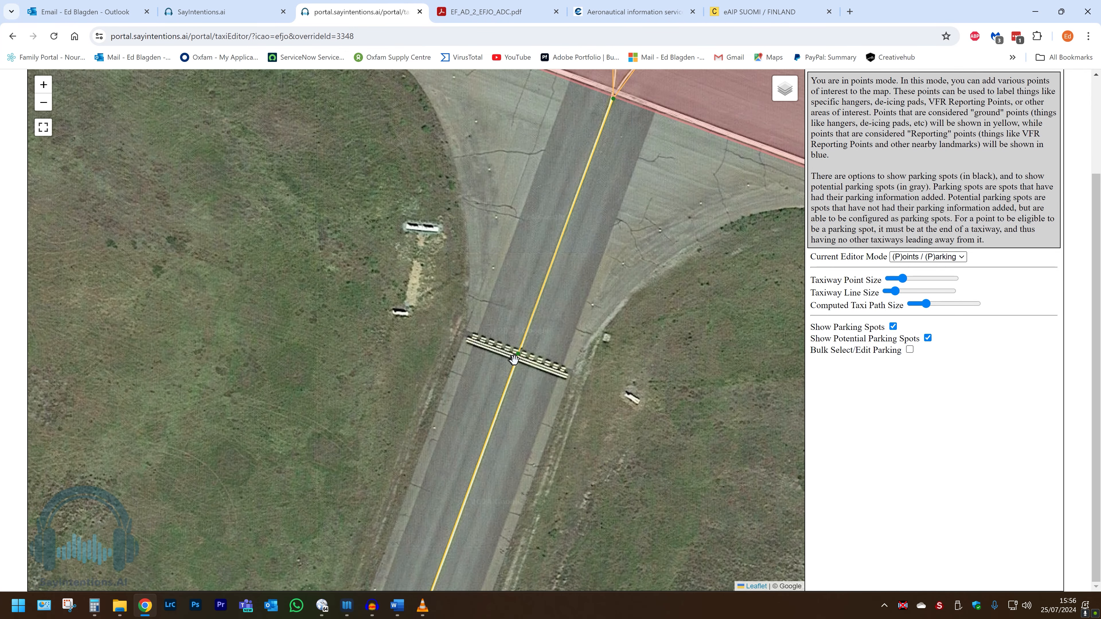
click(520, 357)
click(501, 277)
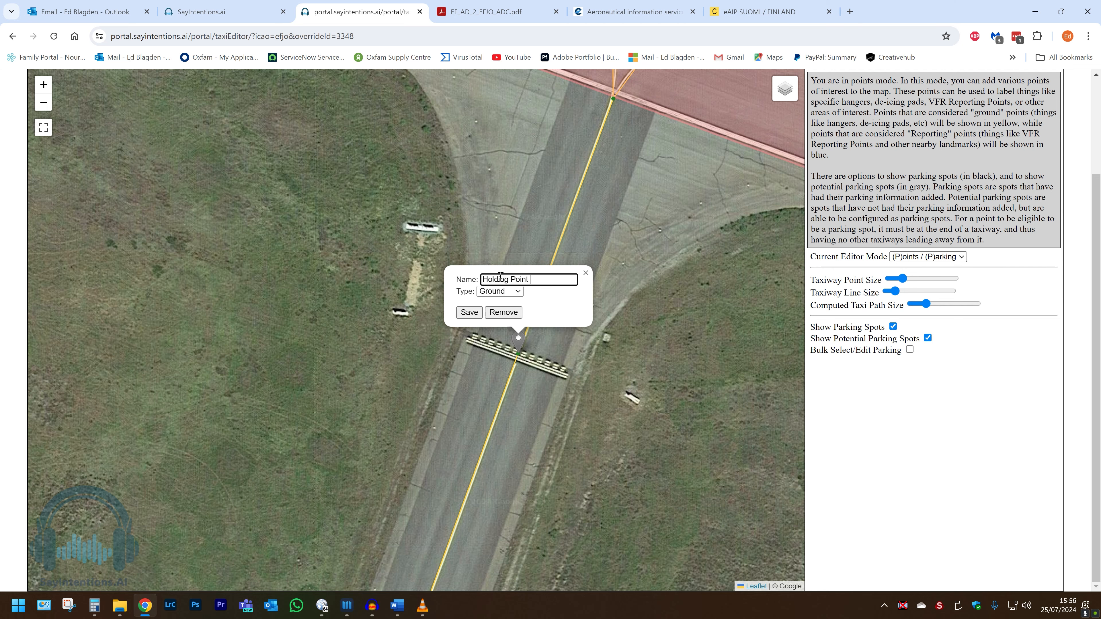
click(468, 312)
scroll(369, 376, down, 2)
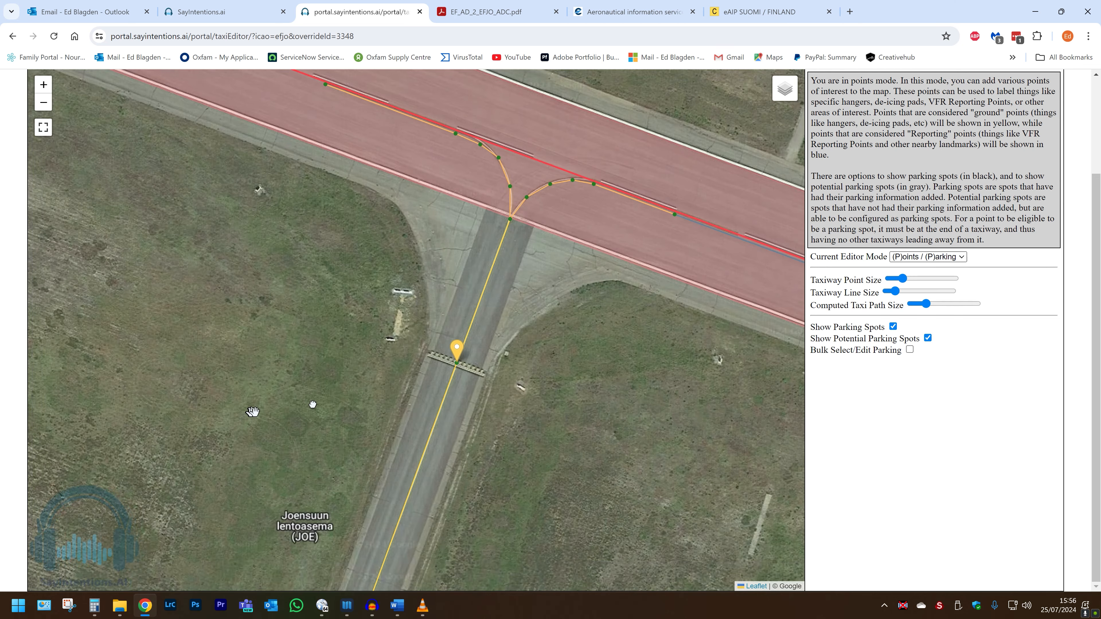
drag(240, 406, 590, 352)
scroll(590, 352, down, 3)
drag(531, 374, 457, 110)
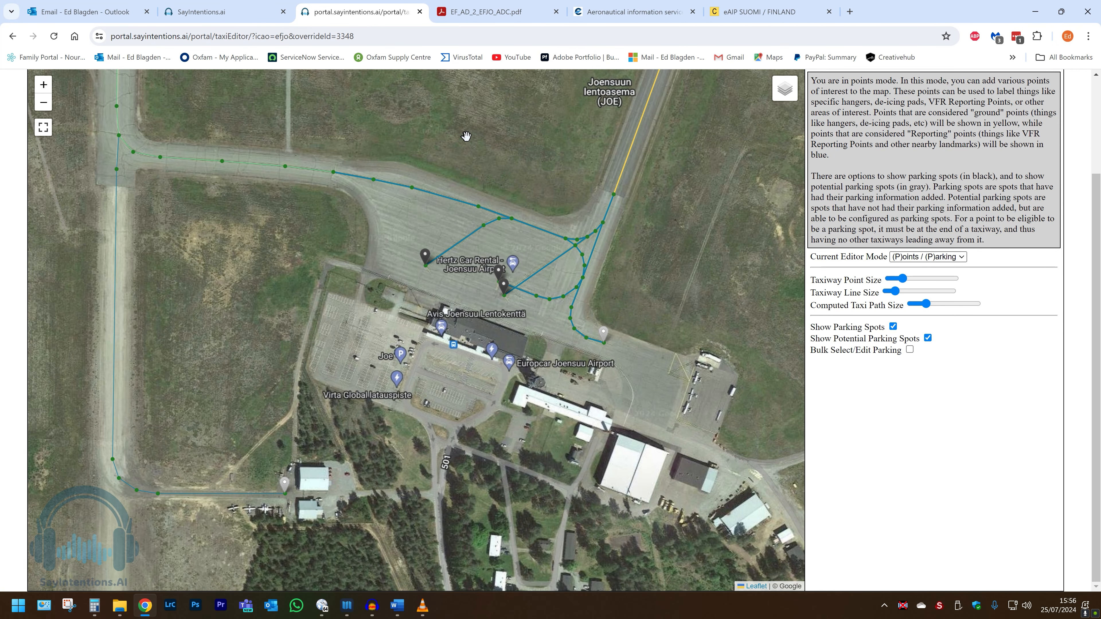
After checking the EFJO aerodrome chart, add a ground point named 'Apron' near the Hertz car rental.
drag(493, 248, 448, 214)
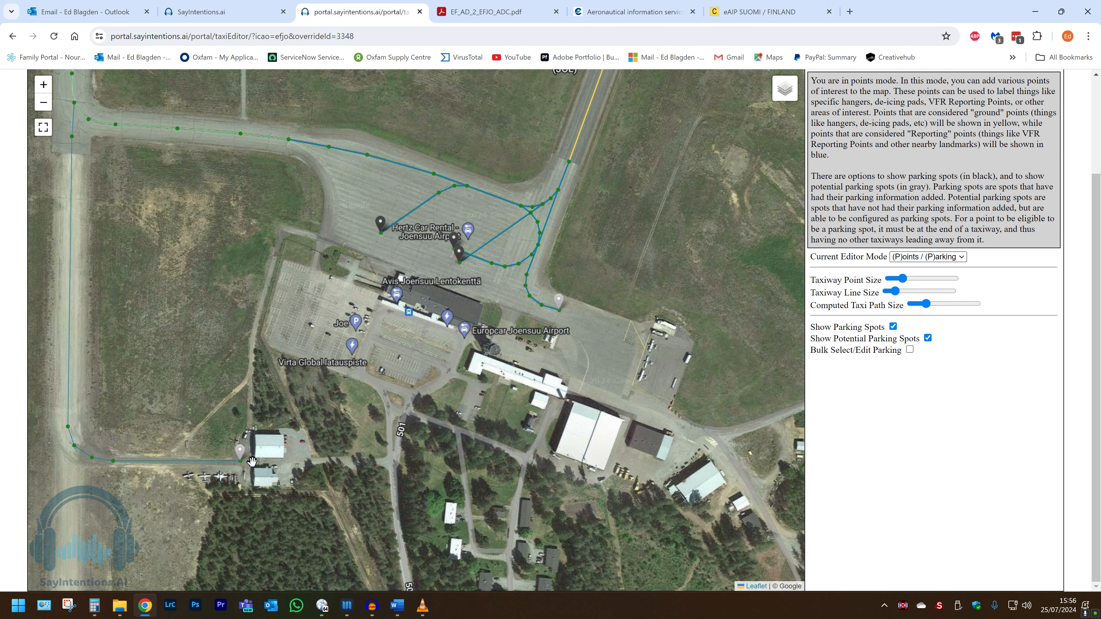
click(484, 17)
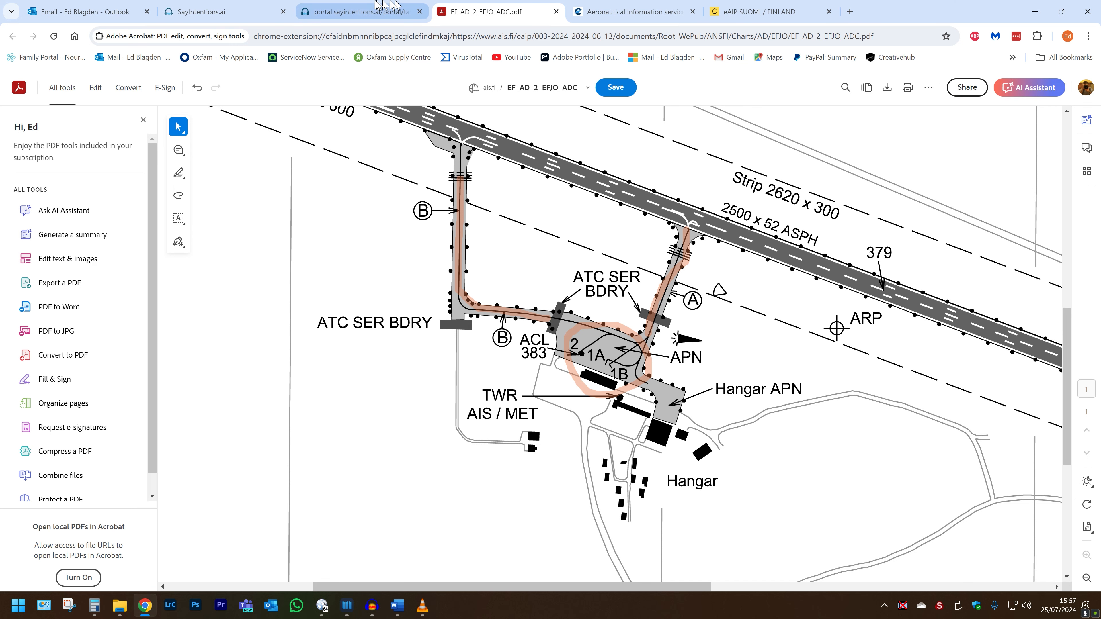
click(377, 12)
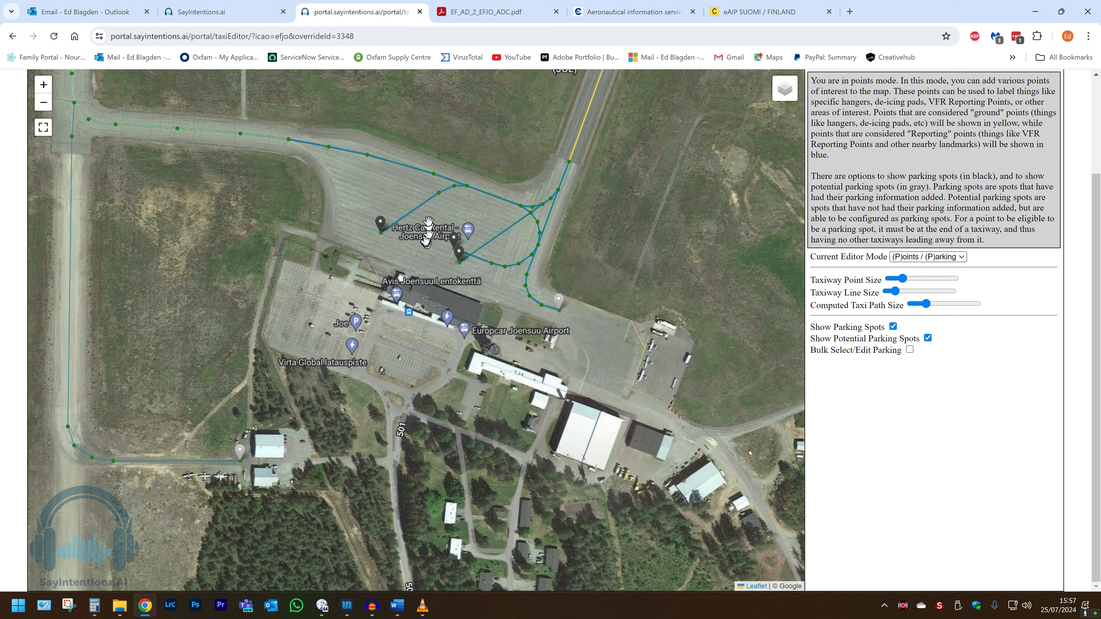
click(435, 212)
click(410, 142)
text(Hangar Apron)
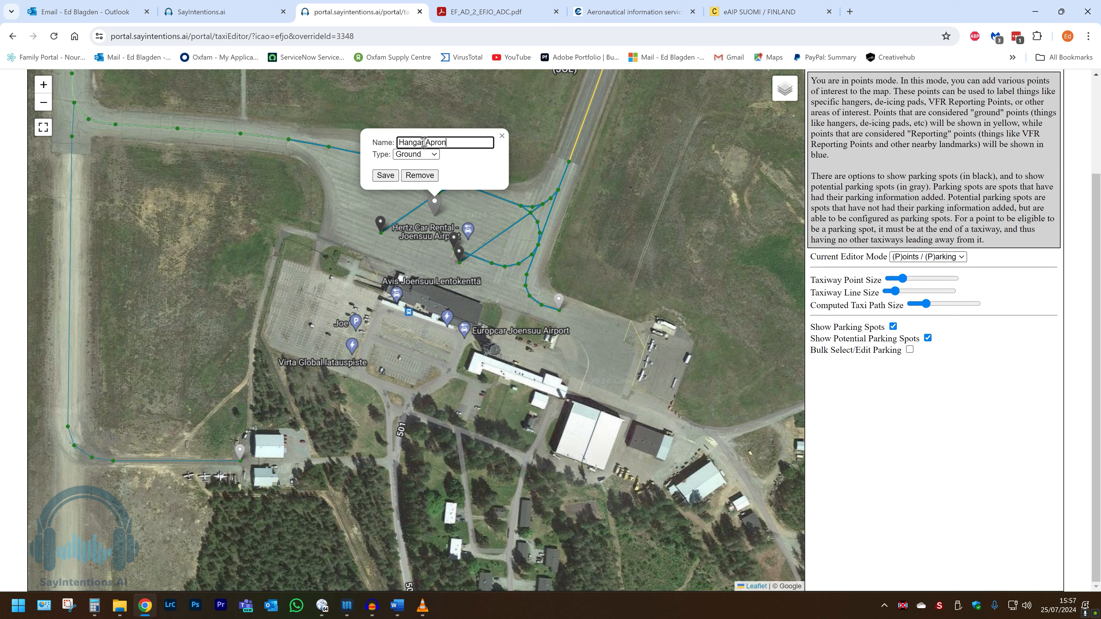
drag(426, 141, 395, 141)
key(BackSpace)
click(387, 175)
Add a ground point named 'Hangar Apron' on the east apron.
click(601, 355)
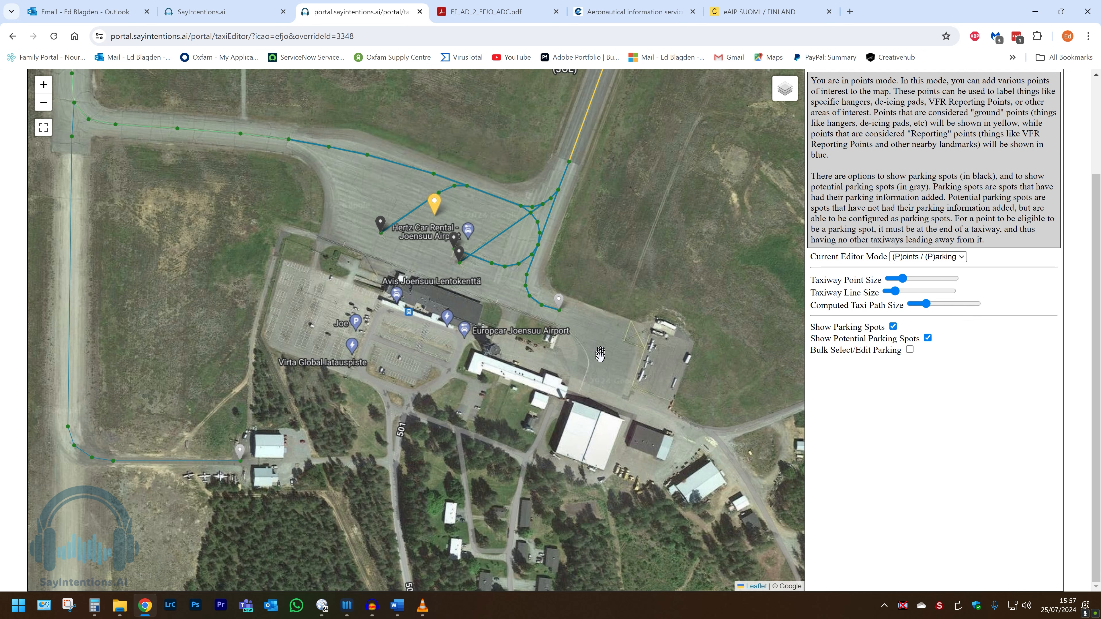
click(600, 347)
click(574, 283)
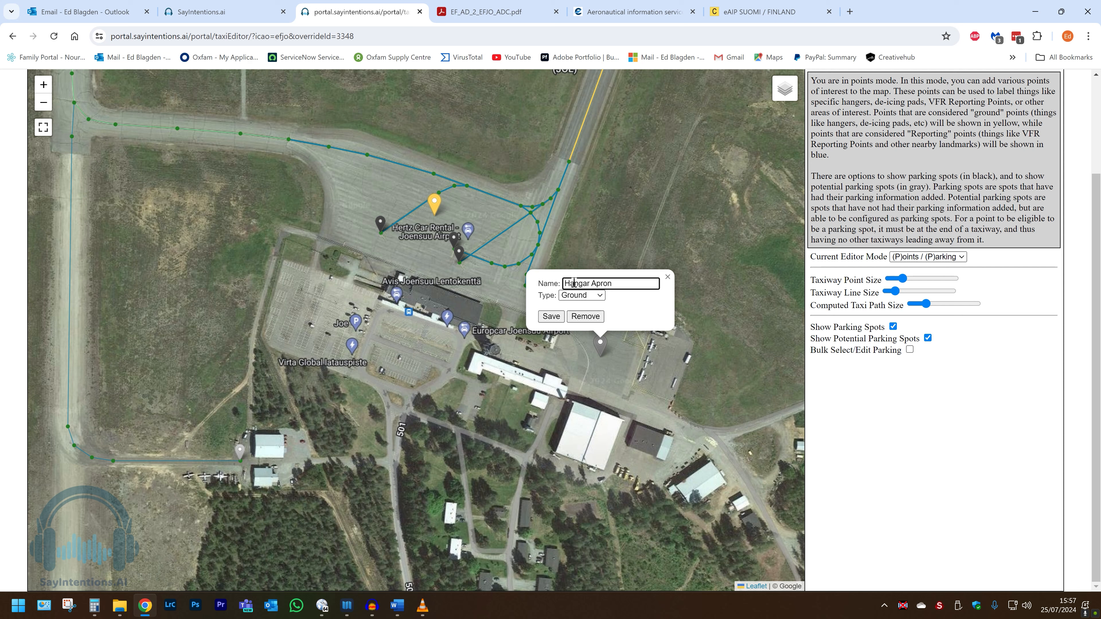
click(551, 317)
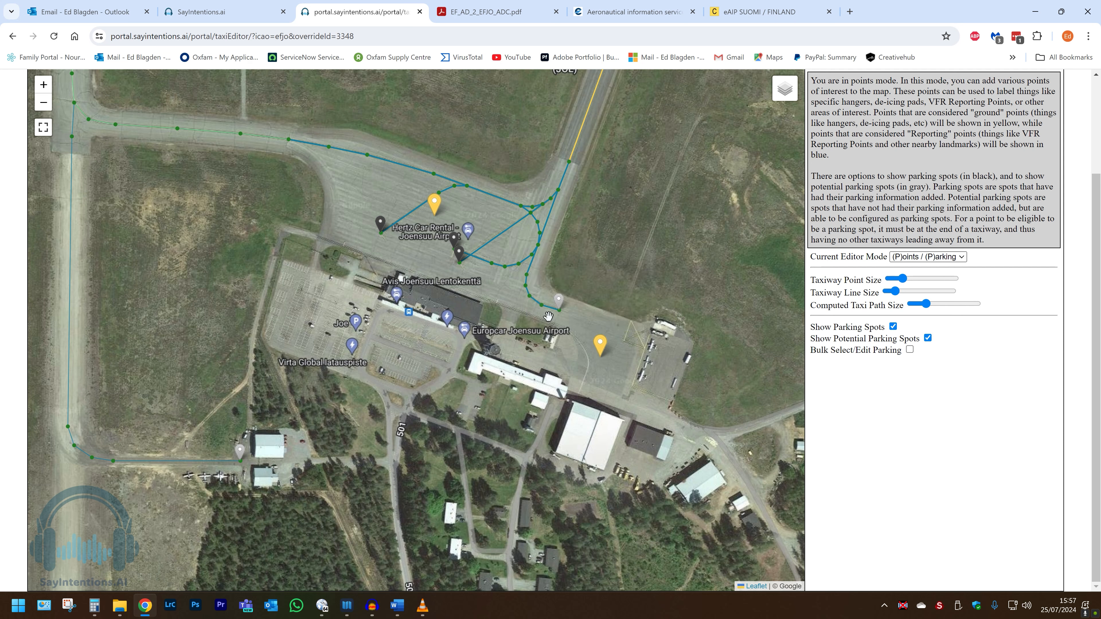
drag(254, 458, 346, 463)
Add a ground point named 'Mystery Apron' beside the small western hangar.
scroll(343, 458, up, 2)
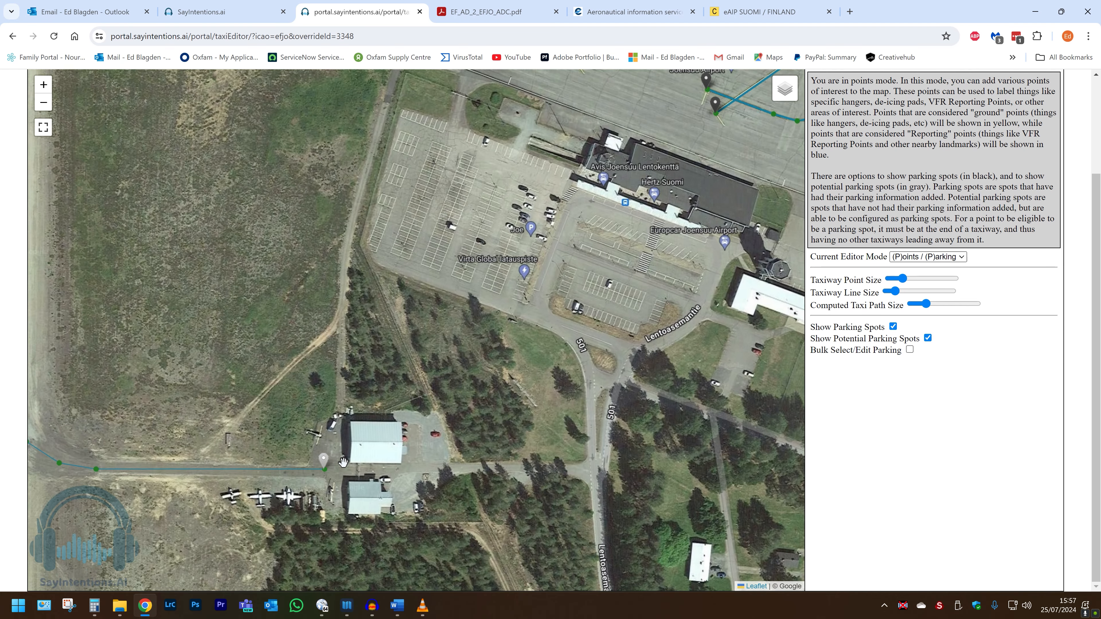
click(340, 469)
click(311, 397)
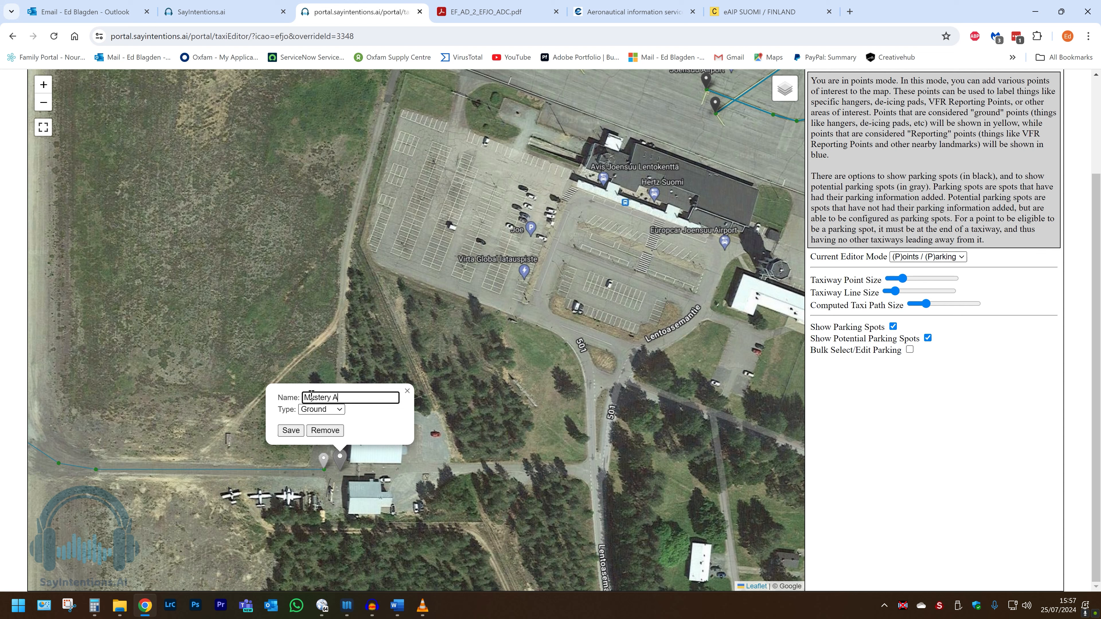
text(ron)
click(294, 434)
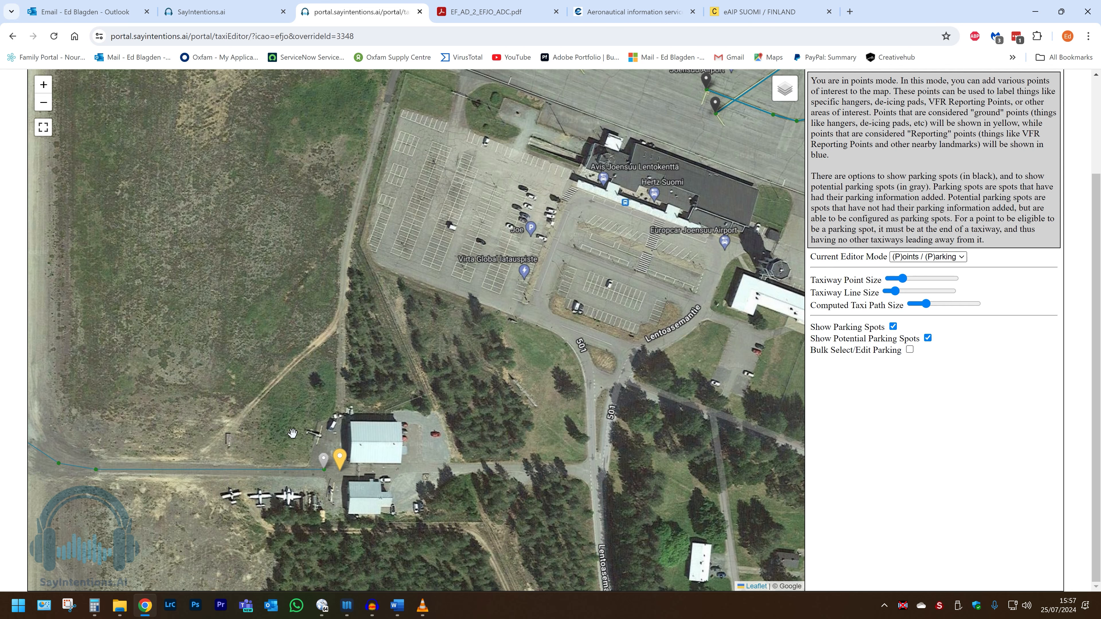
Bring the terminal and east apron into view and show the EF_AD_2_EFJO_ADC.pdf chart.
scroll(292, 433, down, 3)
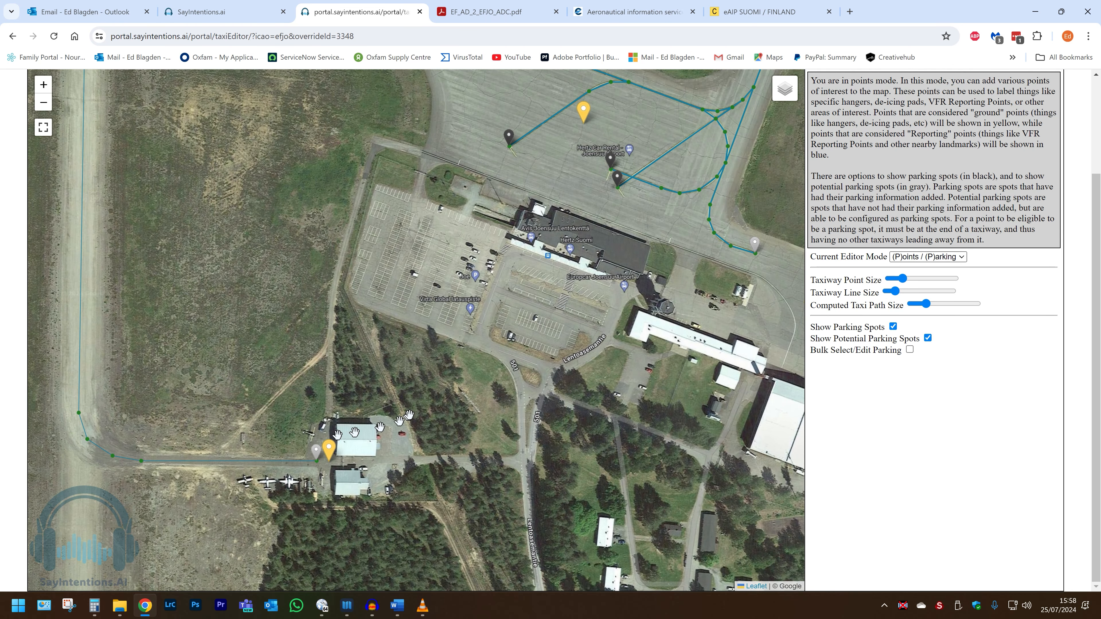
drag(570, 340, 454, 356)
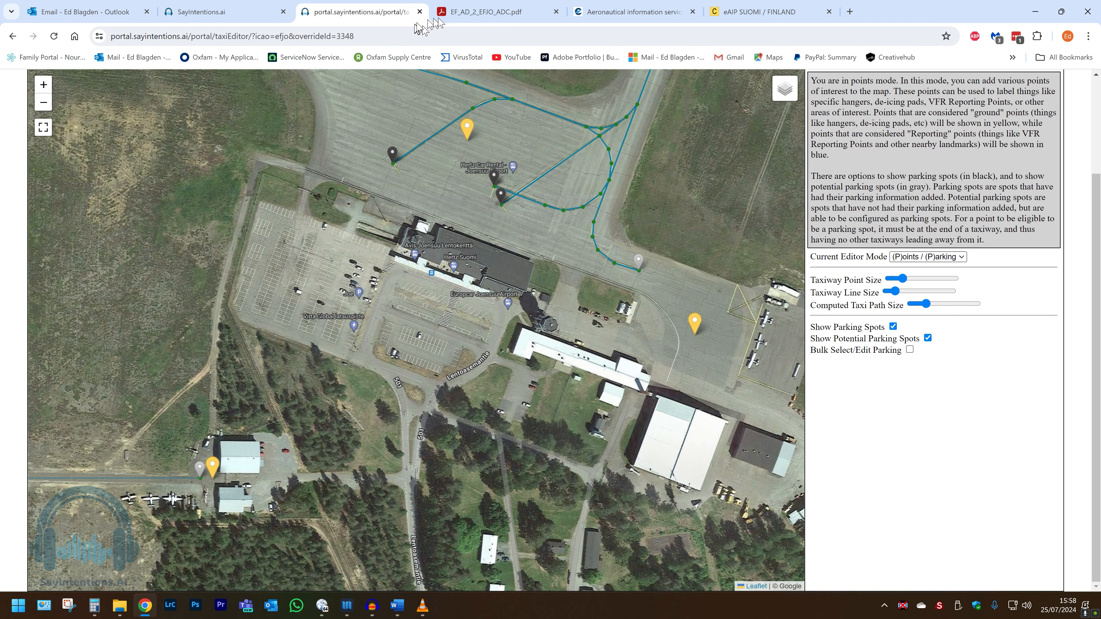
click(450, 17)
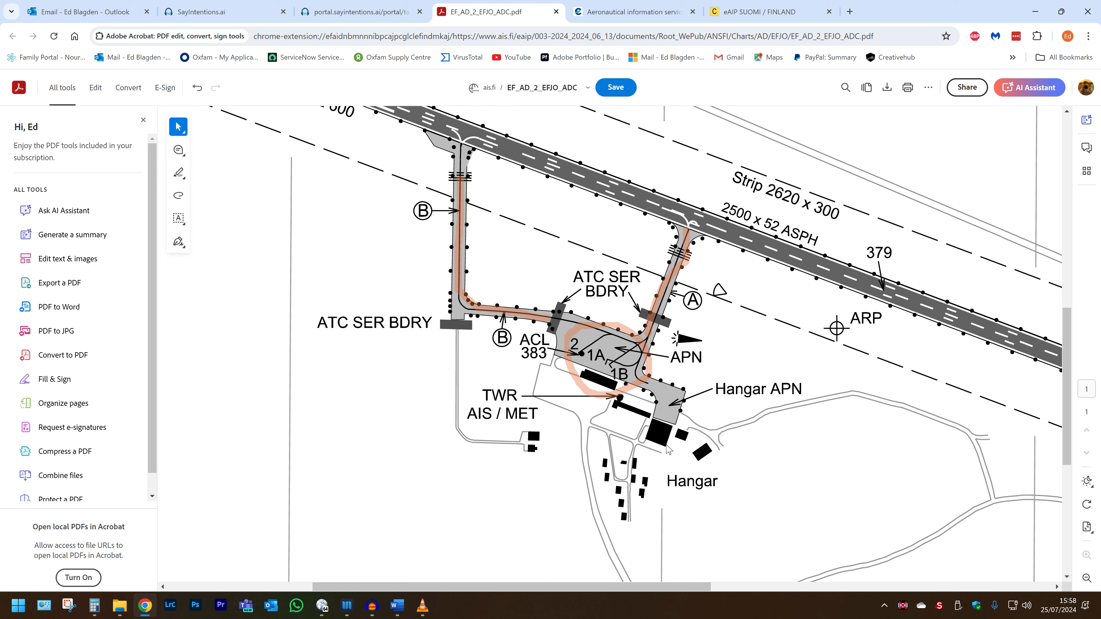
Back in the editor, add a ground point at the control tower named 'Toewer'.
click(364, 12)
scroll(569, 357, up, 1)
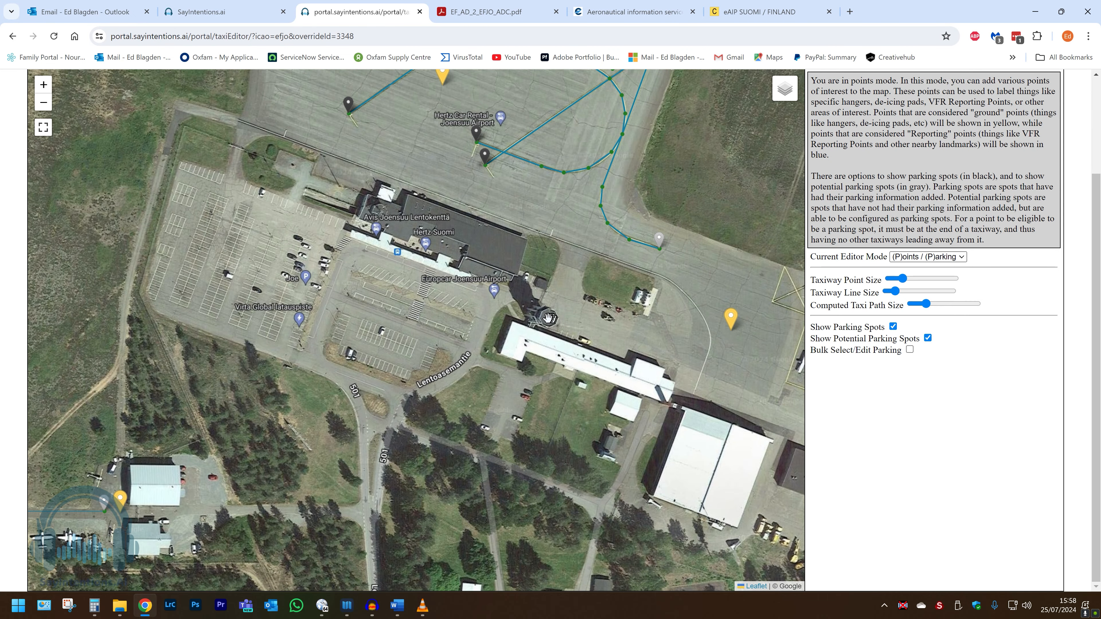
click(550, 318)
click(523, 243)
click(523, 243)
text(T)
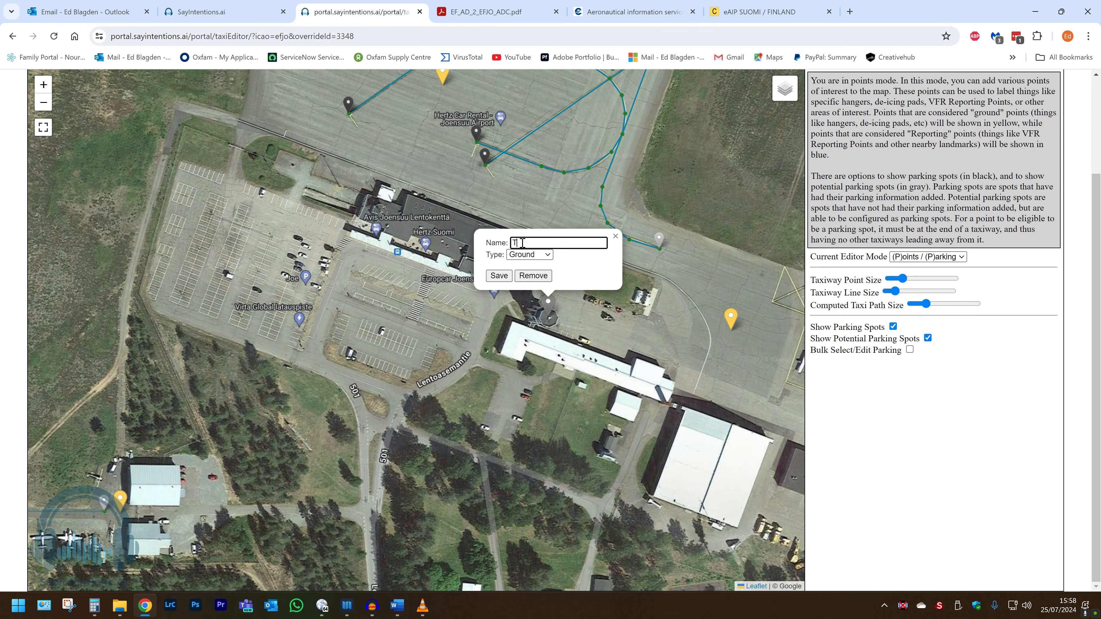
text(oewer)
click(499, 276)
Add a ground point named 'Hangar' on the large hangar south-east of the terminal.
drag(693, 473, 577, 415)
click(600, 421)
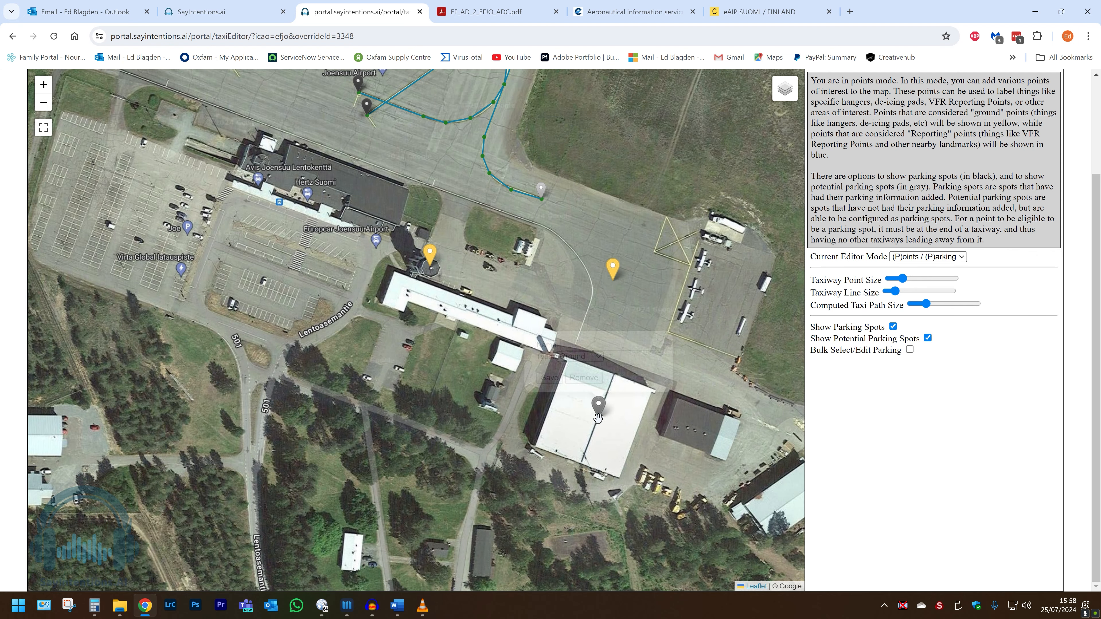
click(579, 345)
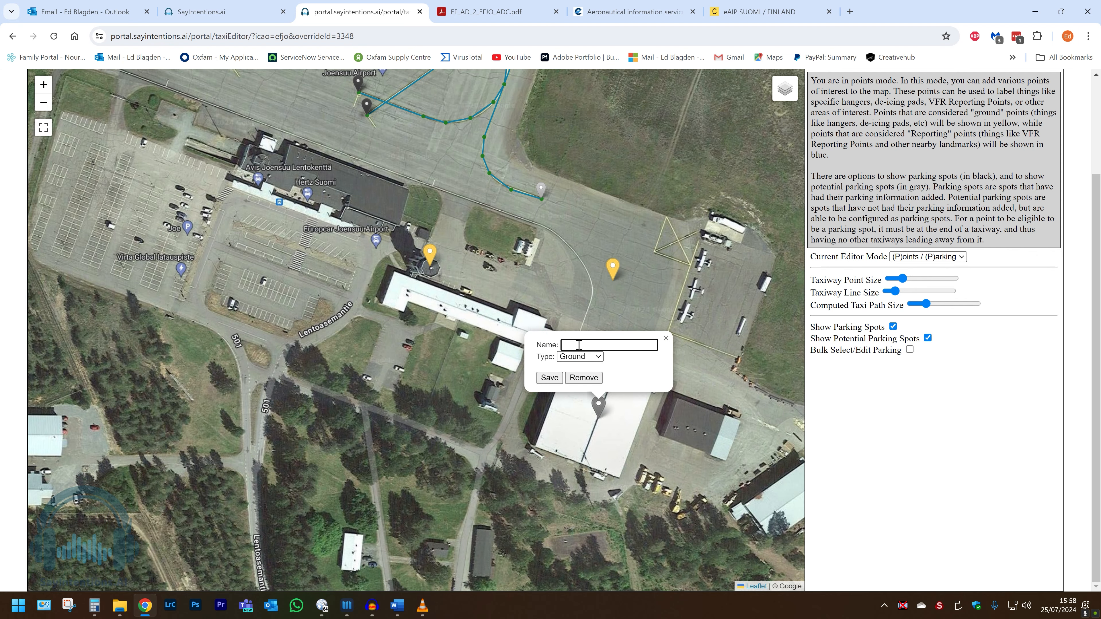
text(Hangar)
click(548, 376)
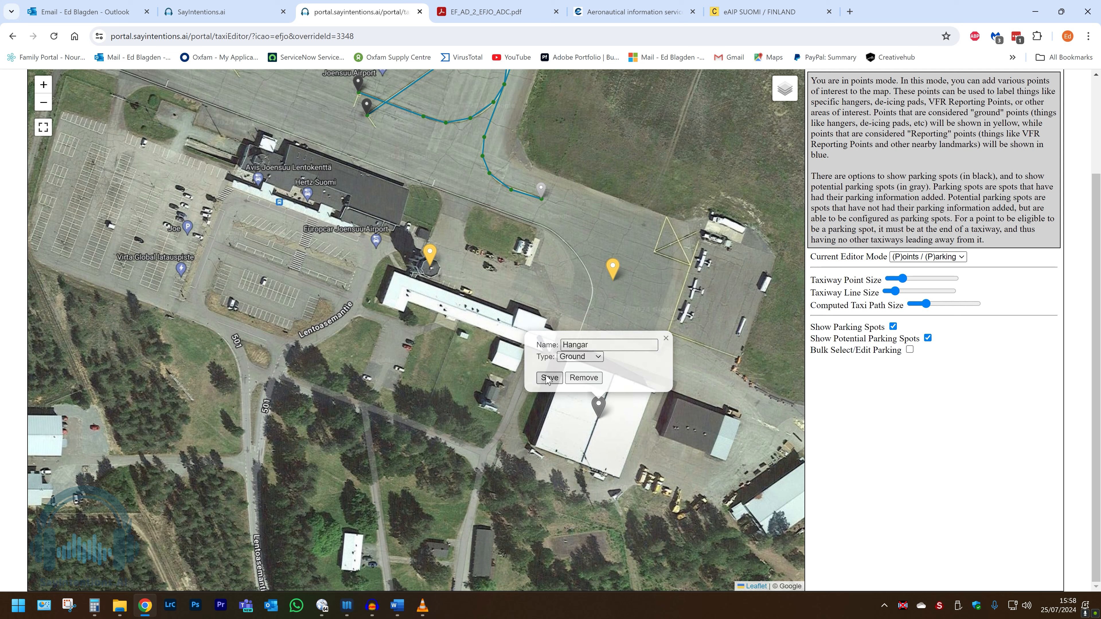
scroll(564, 384, down, 3)
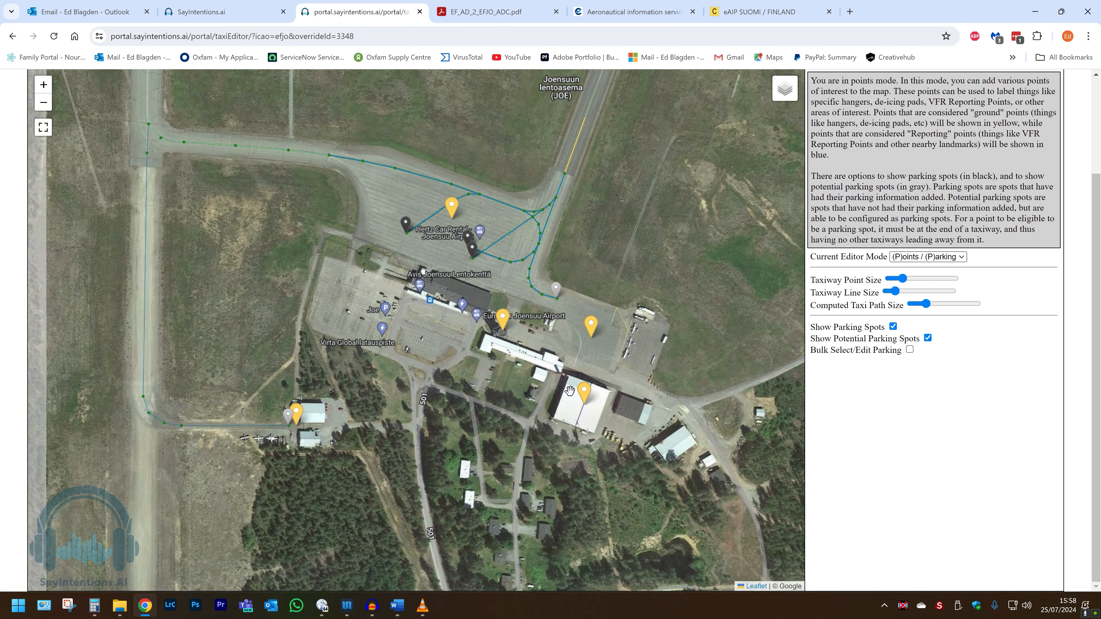
Frame the whole airport and runway, then tick Public on the cloned EFJO layout's row.
drag(407, 375, 552, 413)
scroll(552, 413, down, 3)
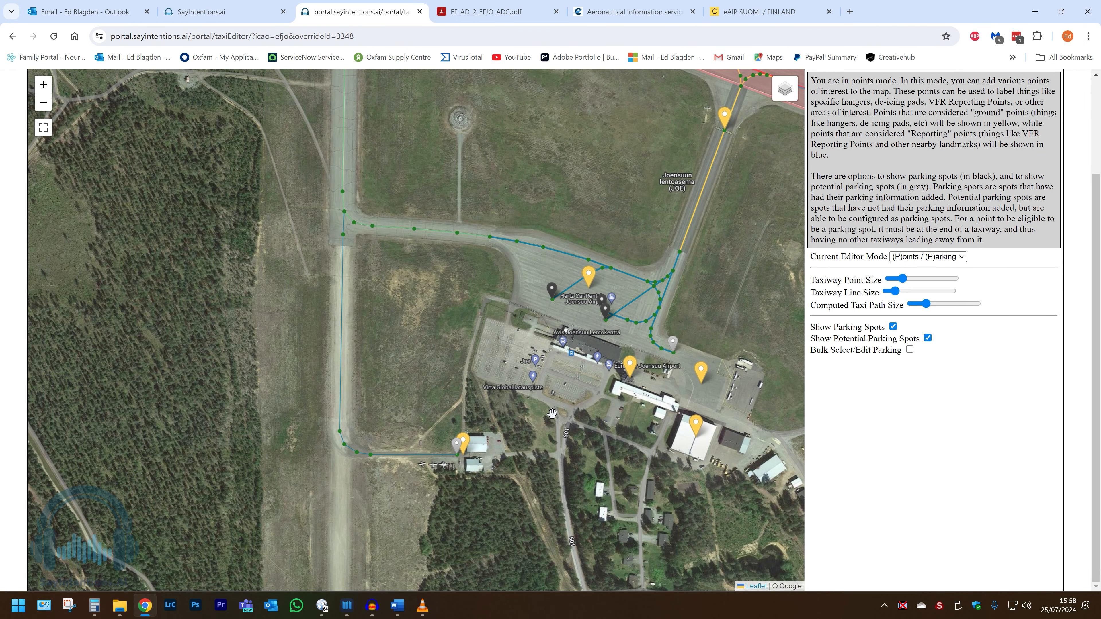
scroll(552, 414, down, 2)
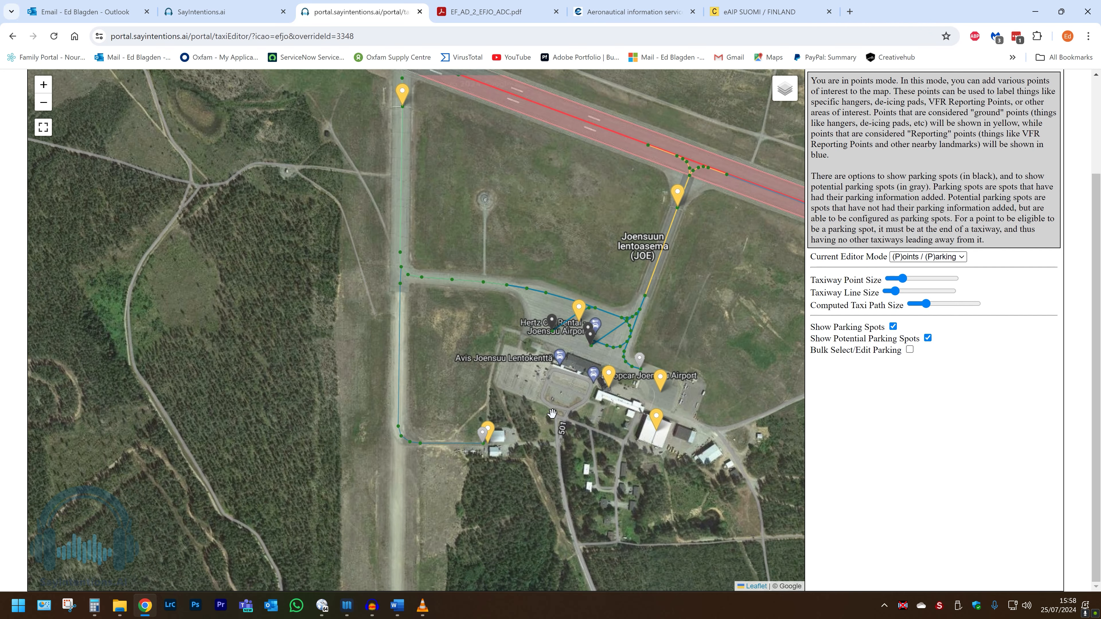
drag(481, 205, 483, 263)
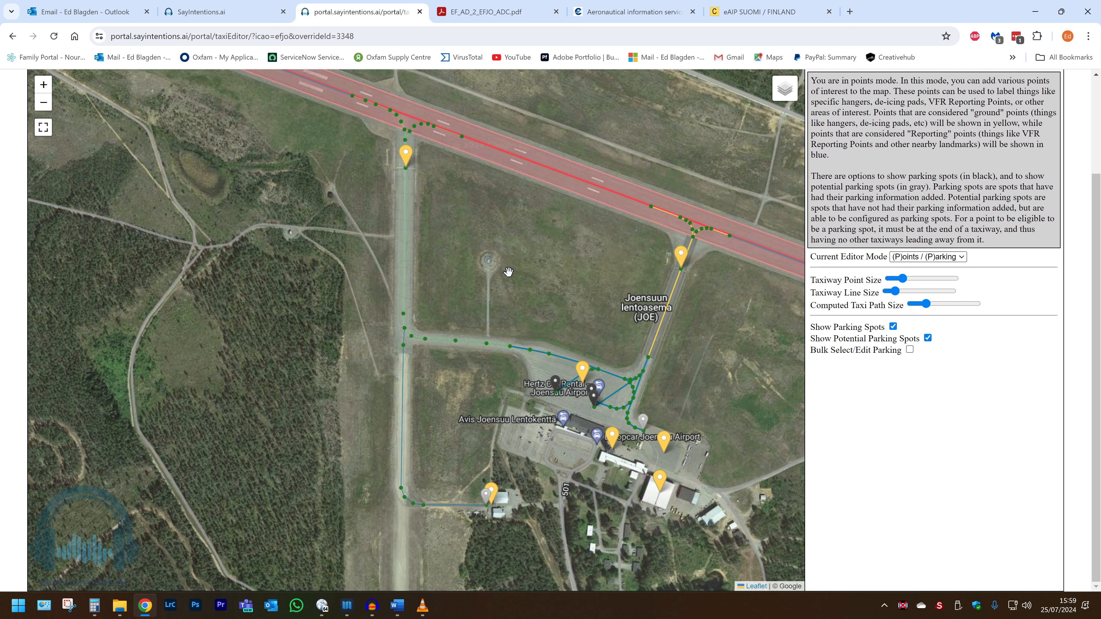
scroll(545, 308, down, 1)
scroll(544, 309, down, 1)
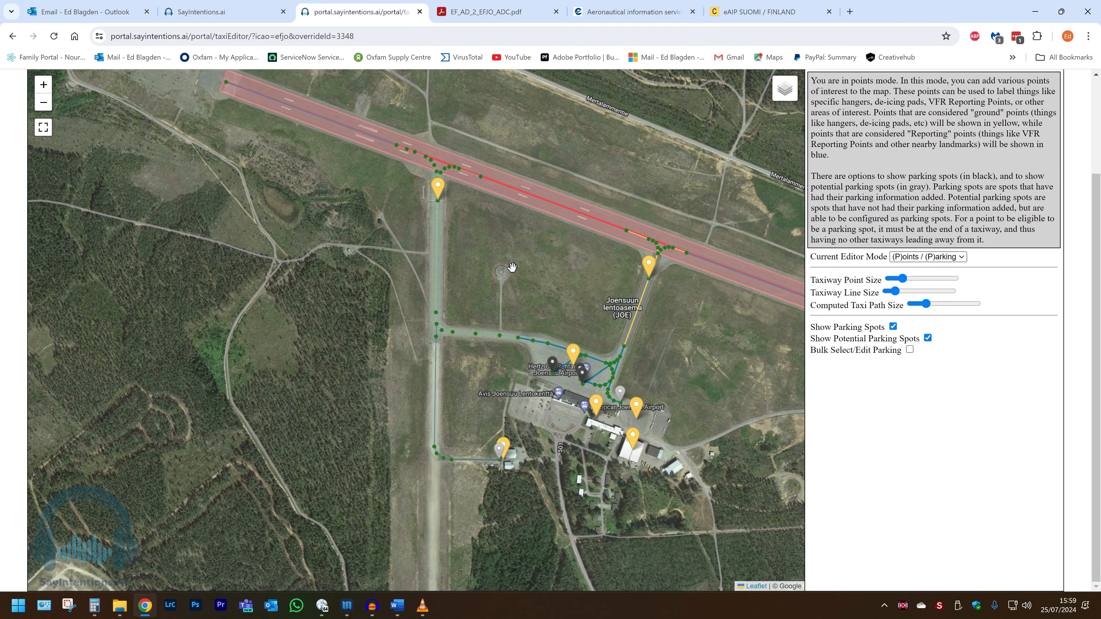
scroll(512, 267, down, 1)
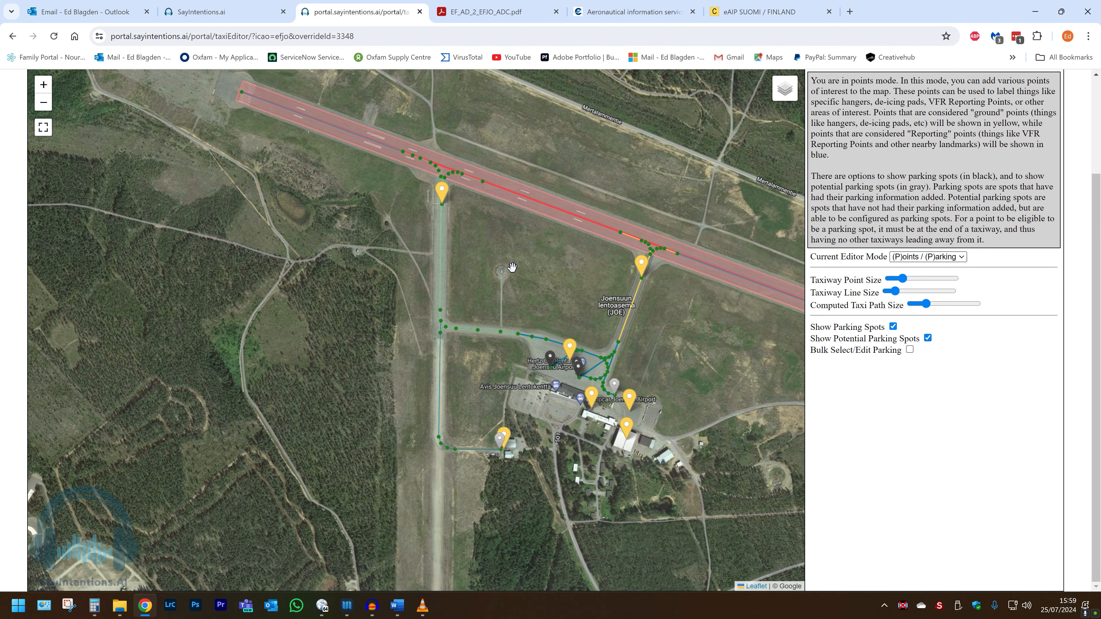
drag(1093, 189, 1097, 74)
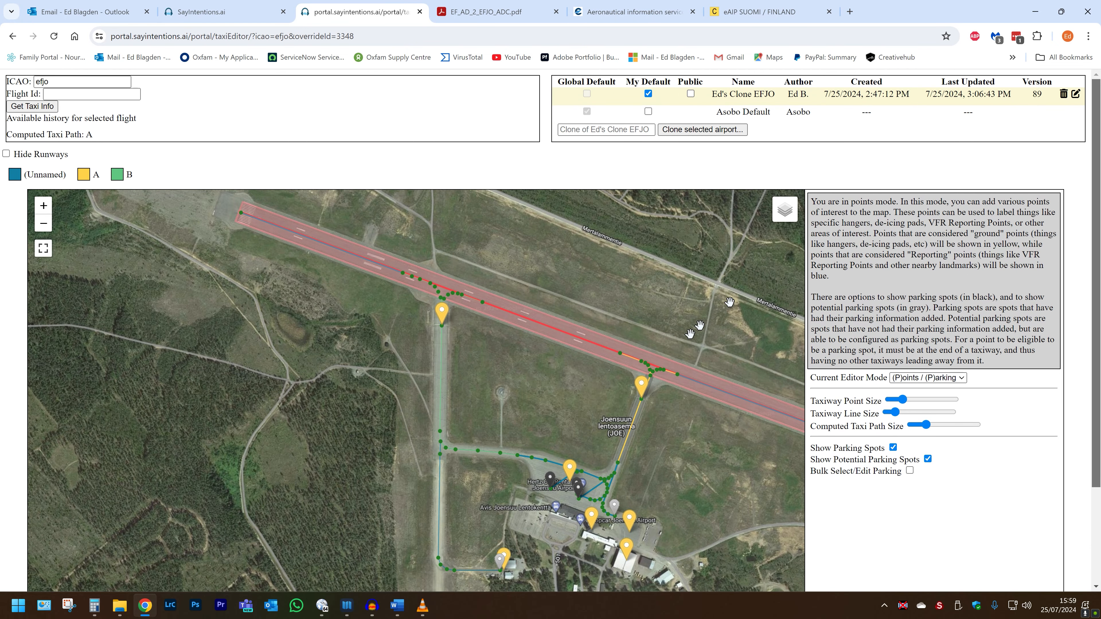
scroll(577, 370, down, 2)
drag(563, 400, 344, 321)
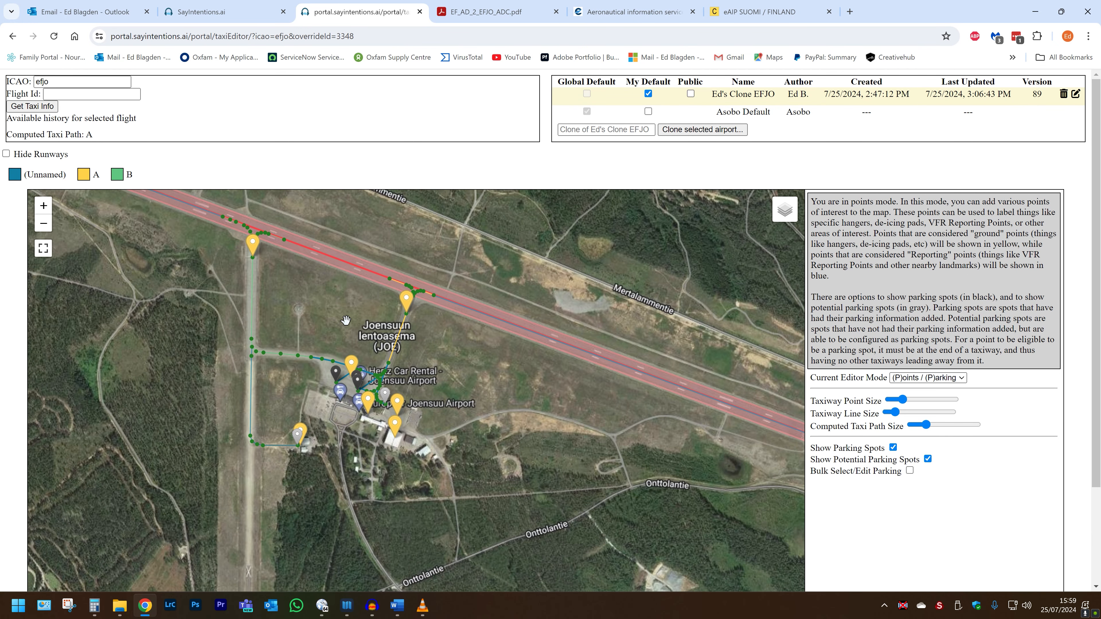
click(691, 94)
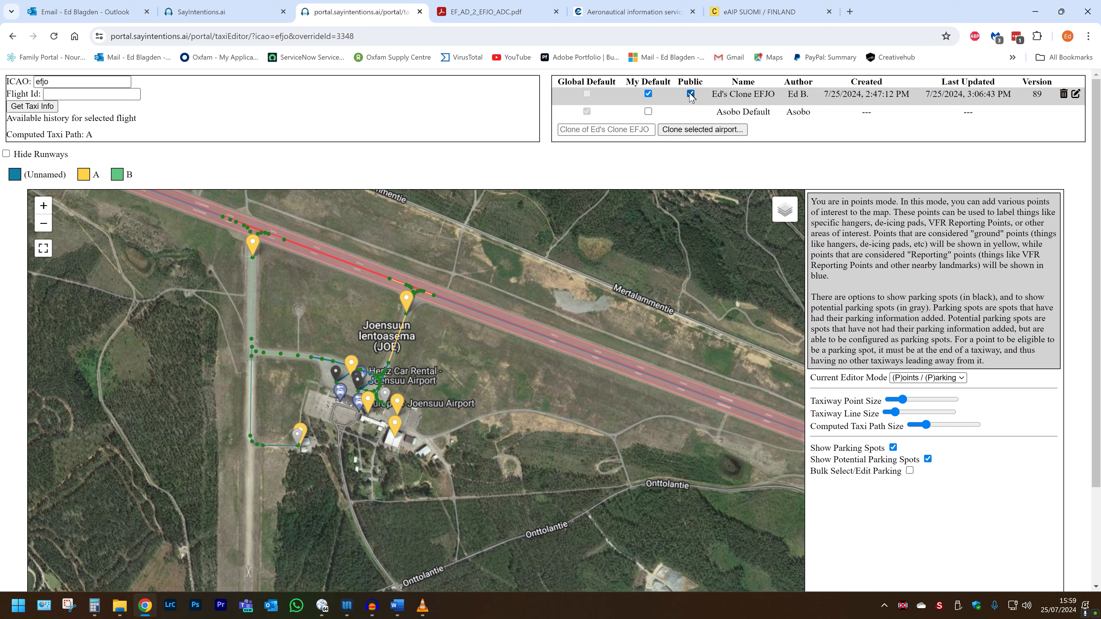